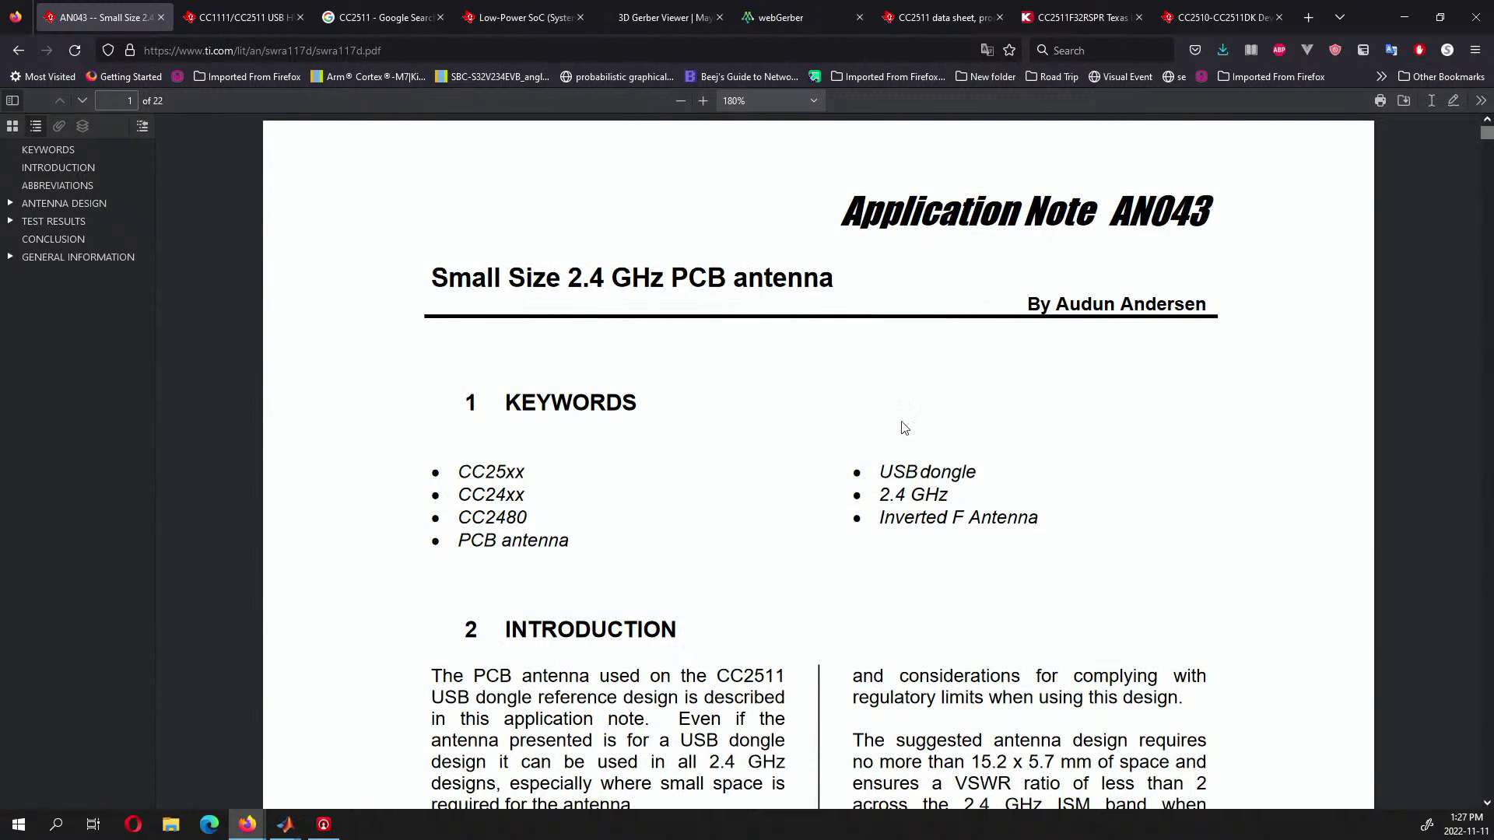
Read the introduction of application note AN043, including the antenna size and the 2.4 GHz ISM band requirement, and view Figure 1.
scroll(852, 384, down, 3)
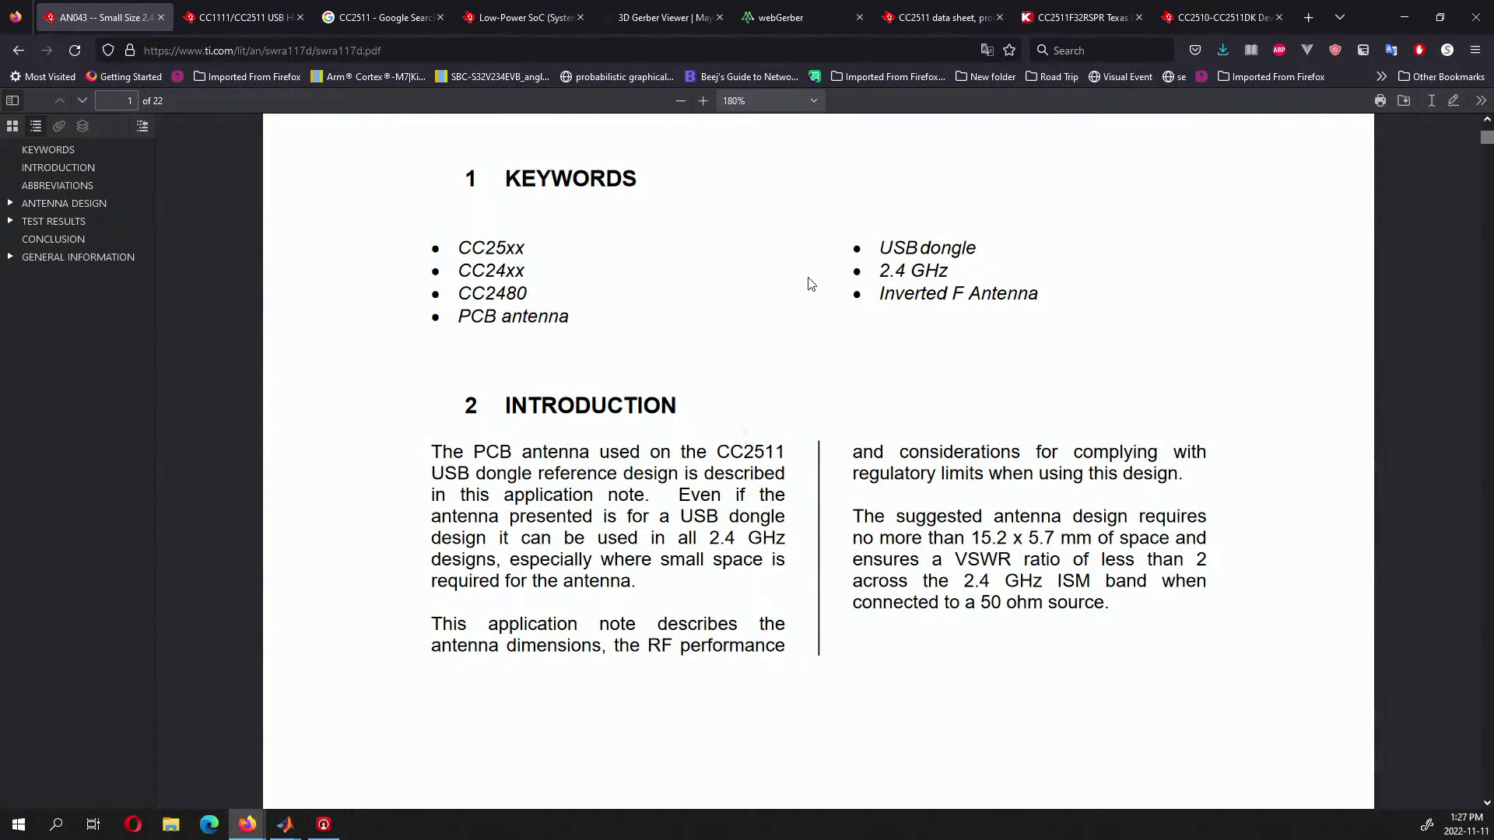
scroll(815, 281, up, 3)
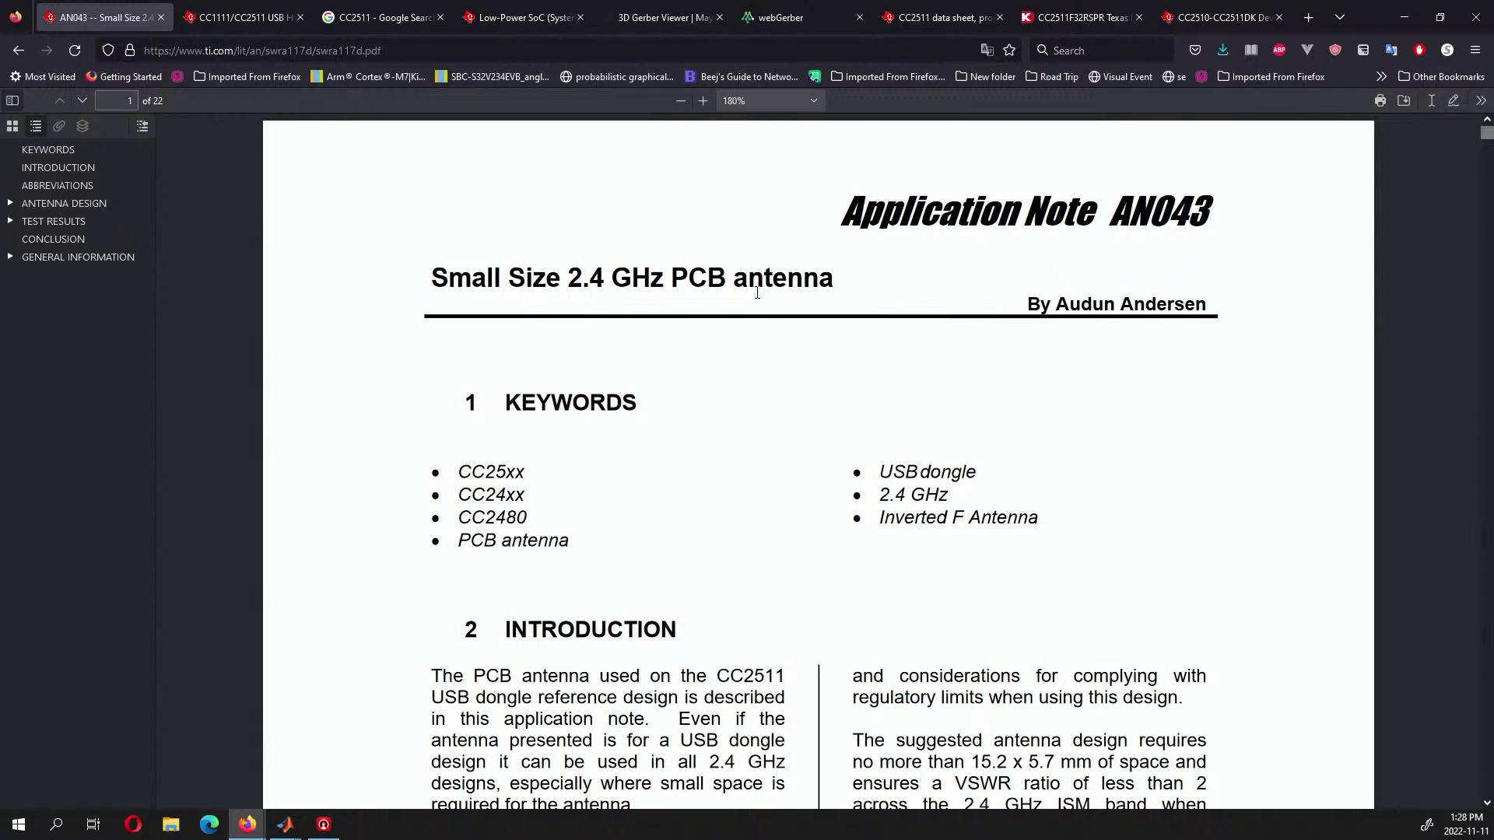
scroll(815, 536, down, 5)
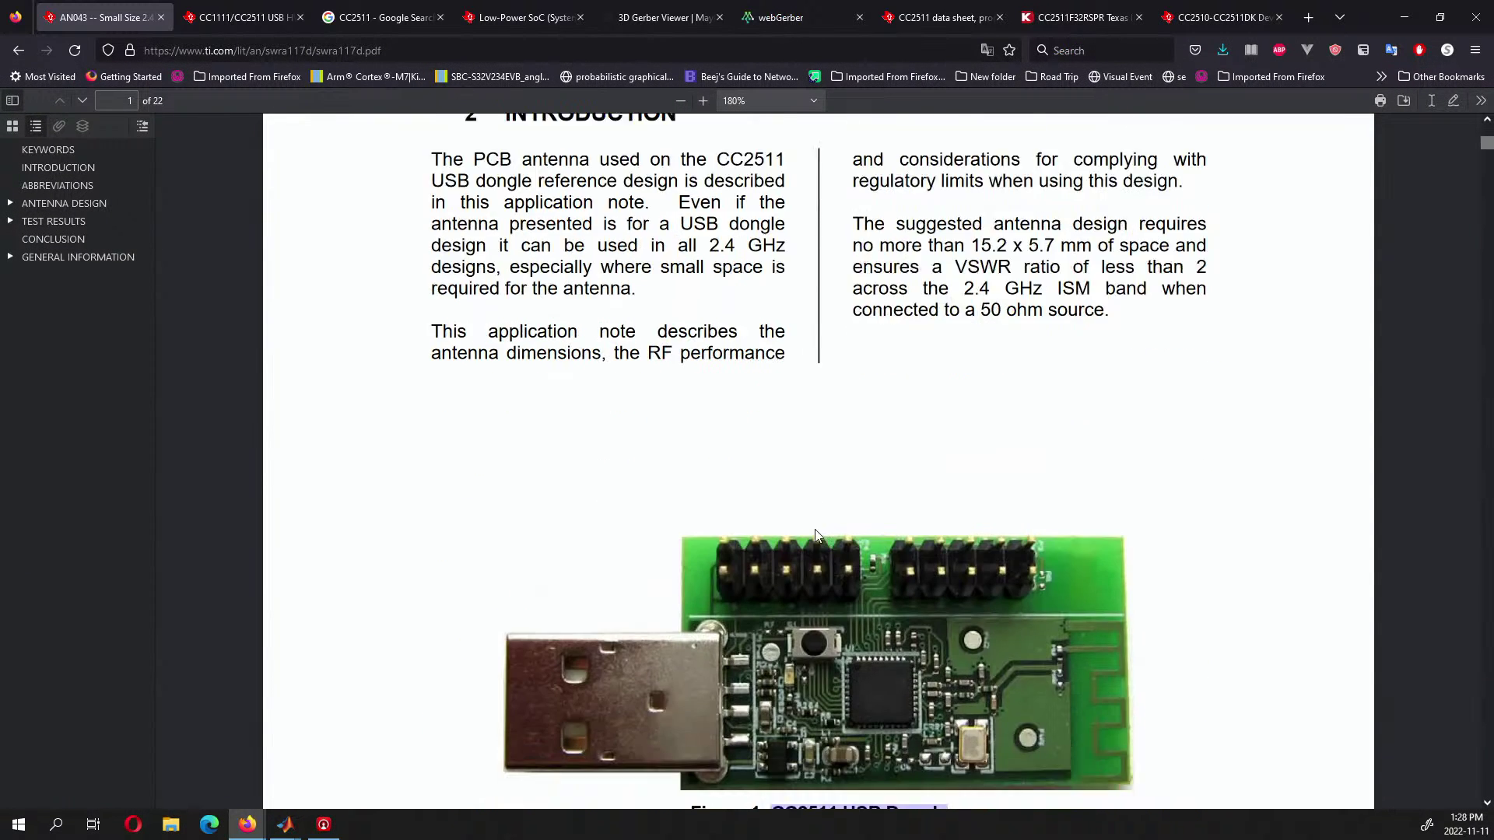
scroll(816, 535, down, 2)
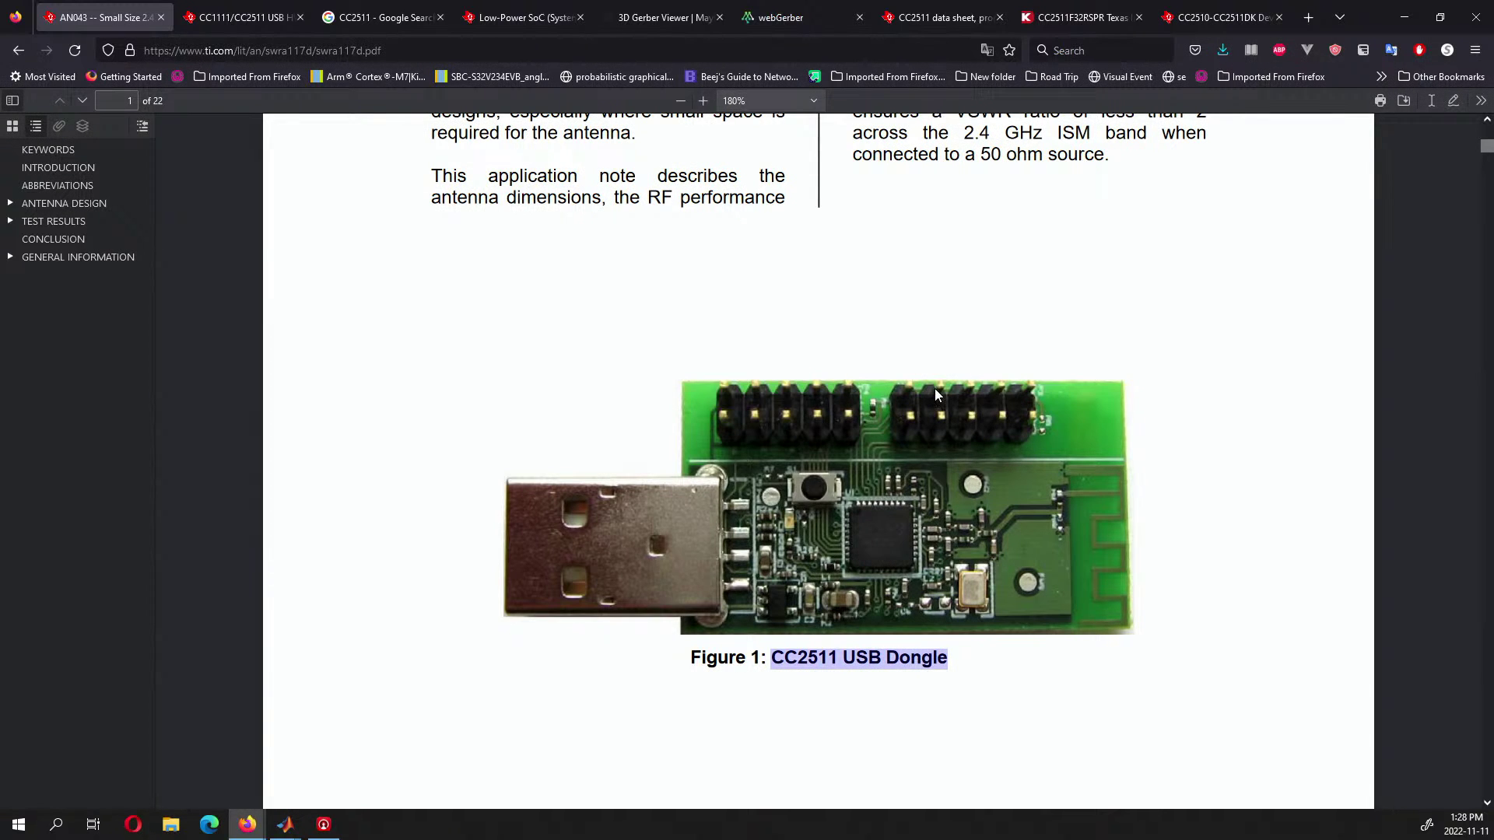
scroll(935, 389, up, 2)
drag(967, 286, 1045, 290)
click(995, 349)
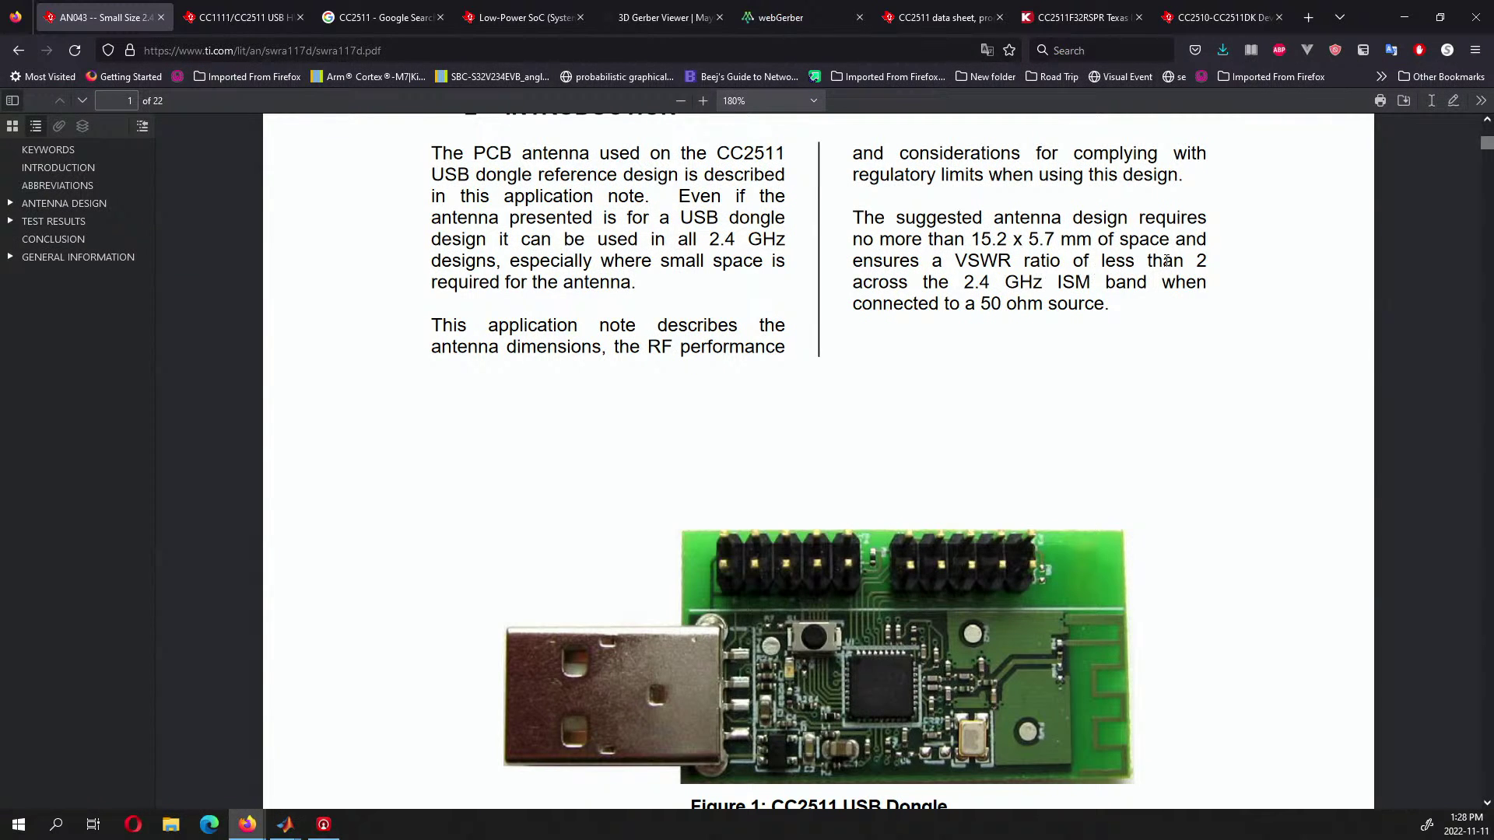
drag(971, 282, 1026, 283)
click(1025, 336)
Find section 4.3, Layout and Implementation, in the application note and examine the Figure 3 antenna dimension drawing.
scroll(844, 396, down, 2)
scroll(844, 396, down, 20)
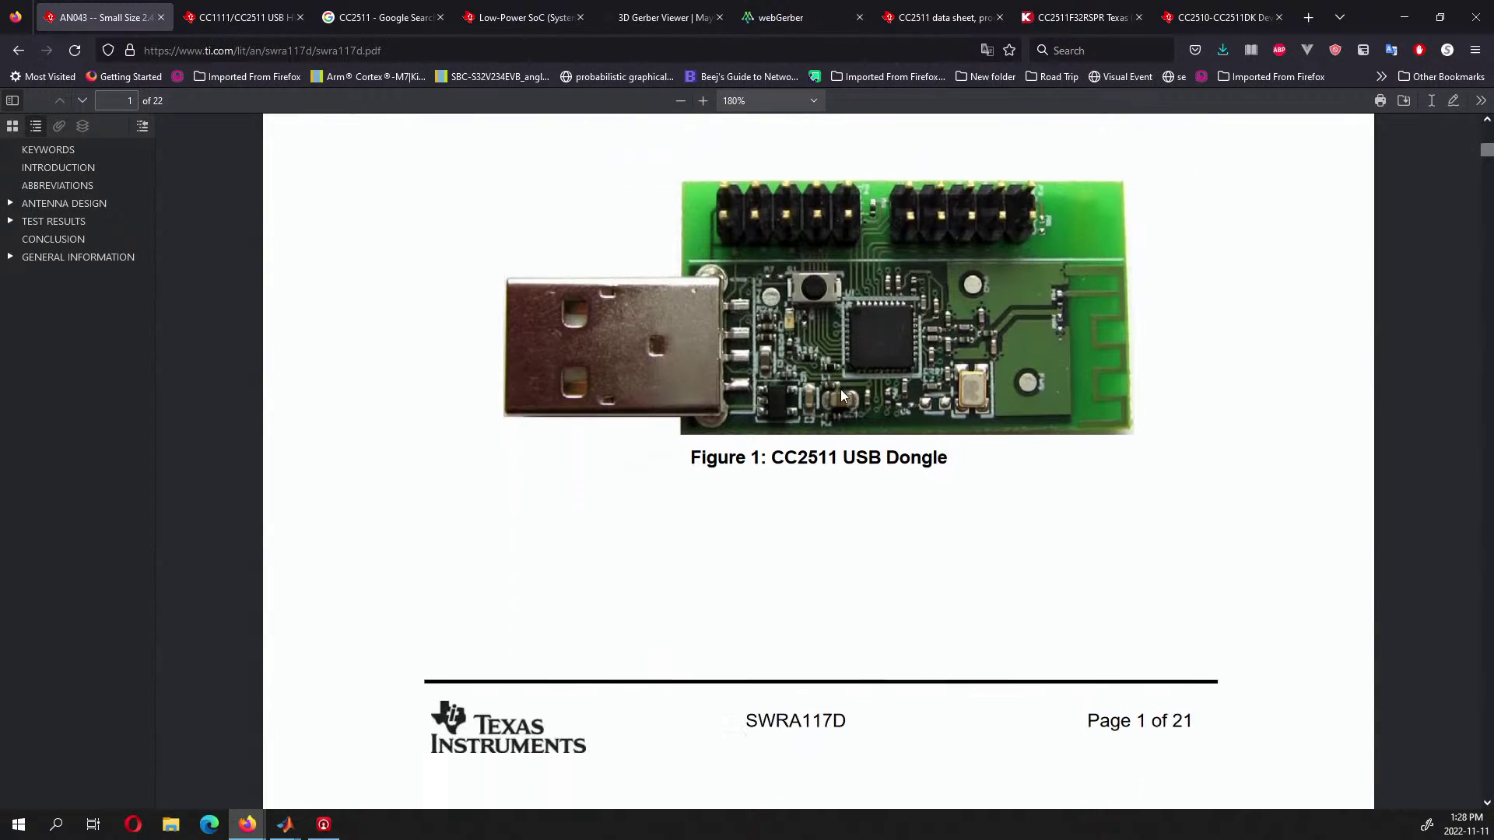
scroll(843, 396, down, 20)
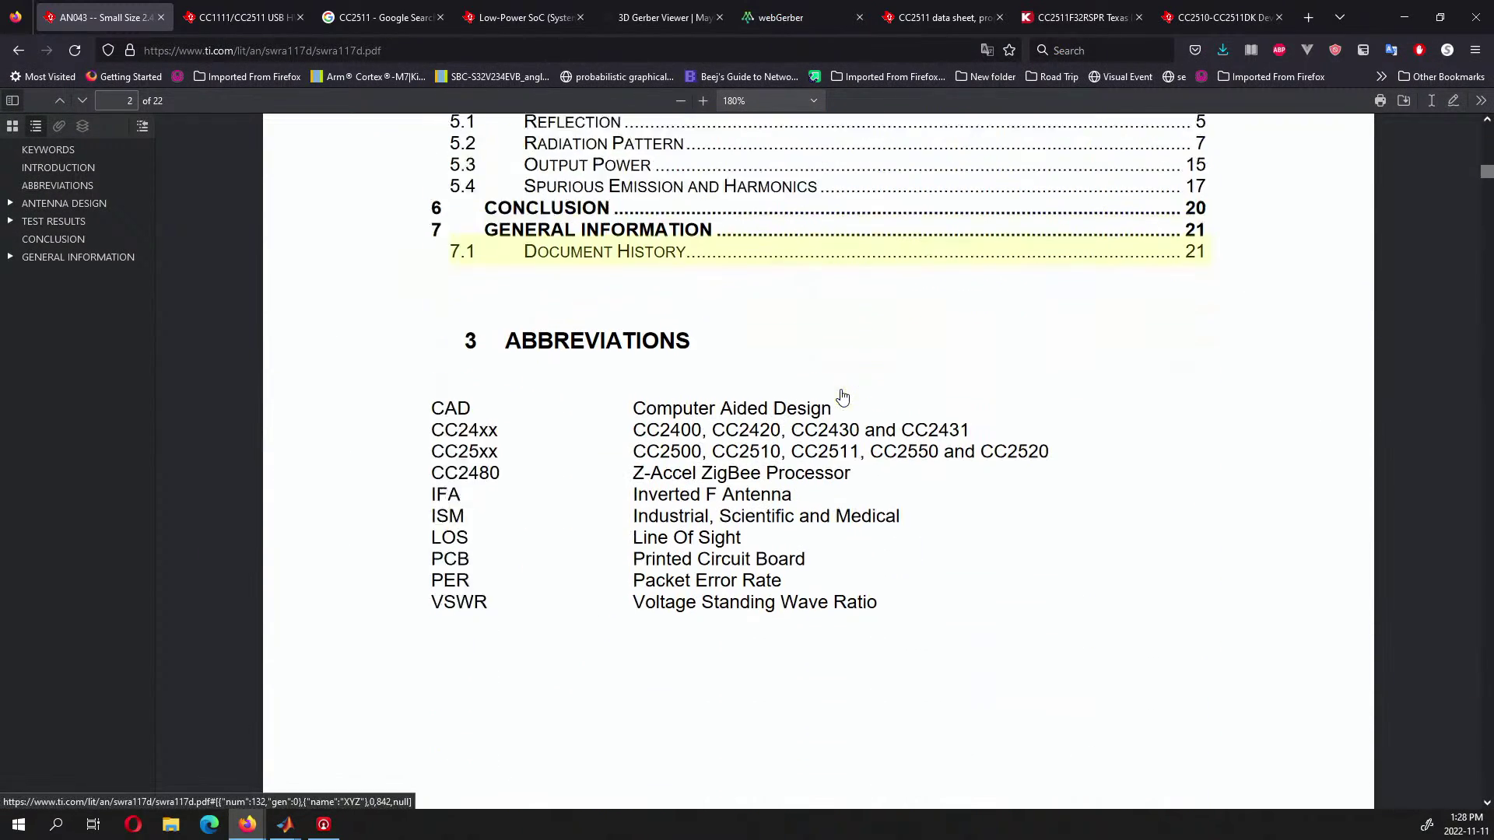
scroll(837, 423, down, 20)
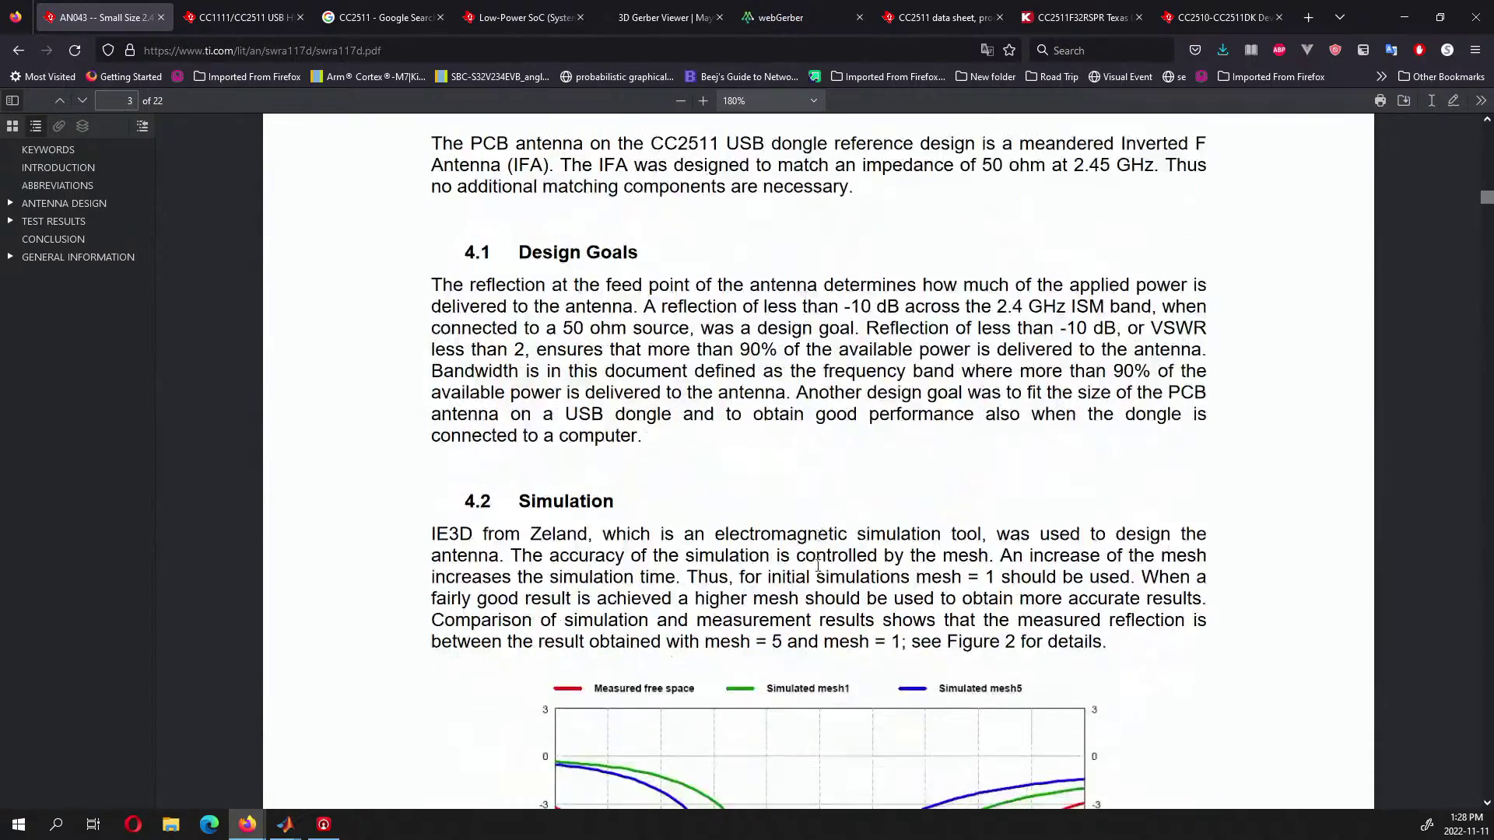
scroll(824, 424, down, 12)
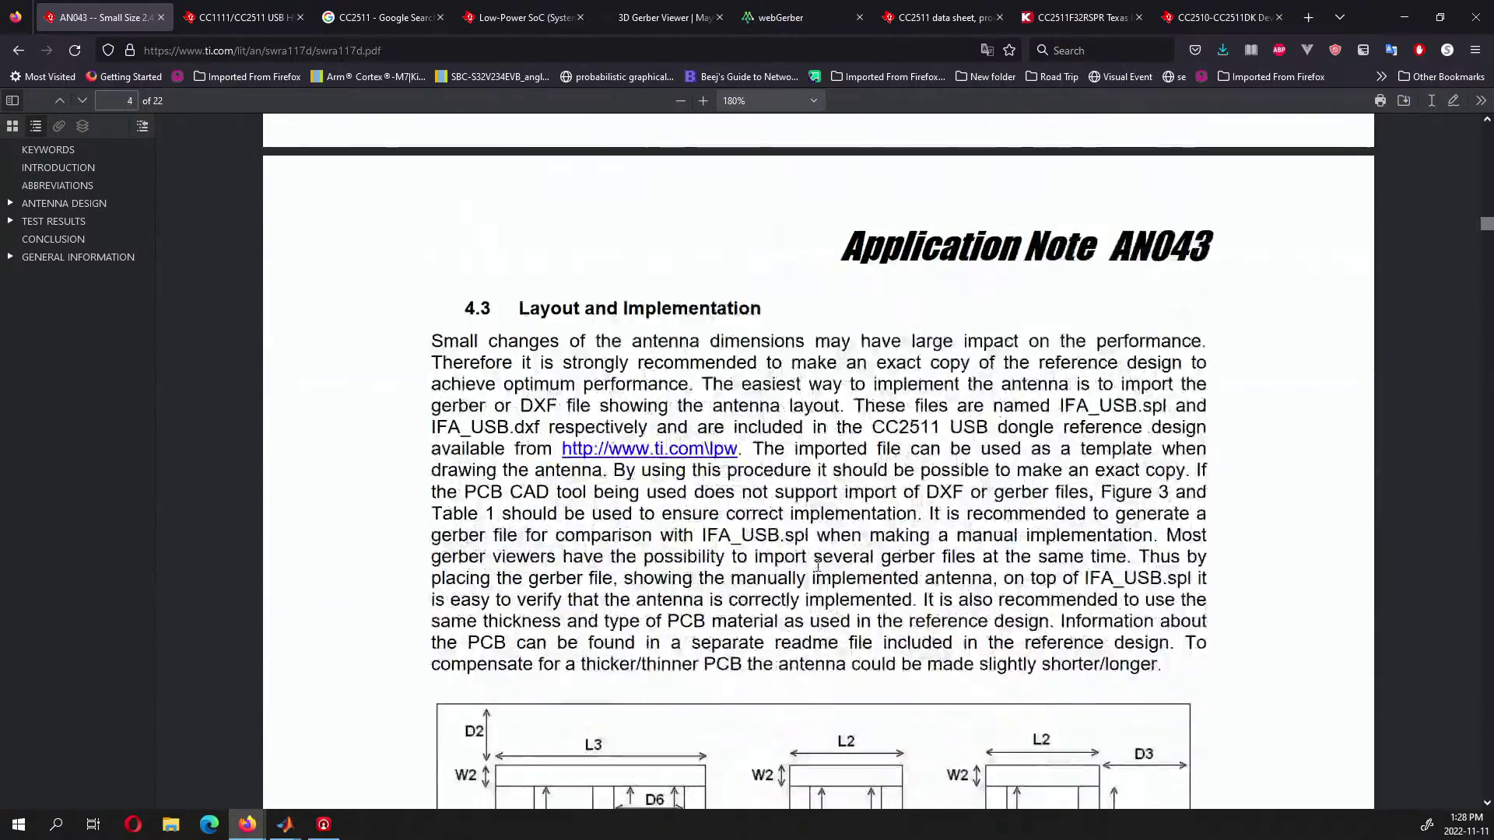
scroll(829, 350, up, 7)
scroll(832, 272, down, 2)
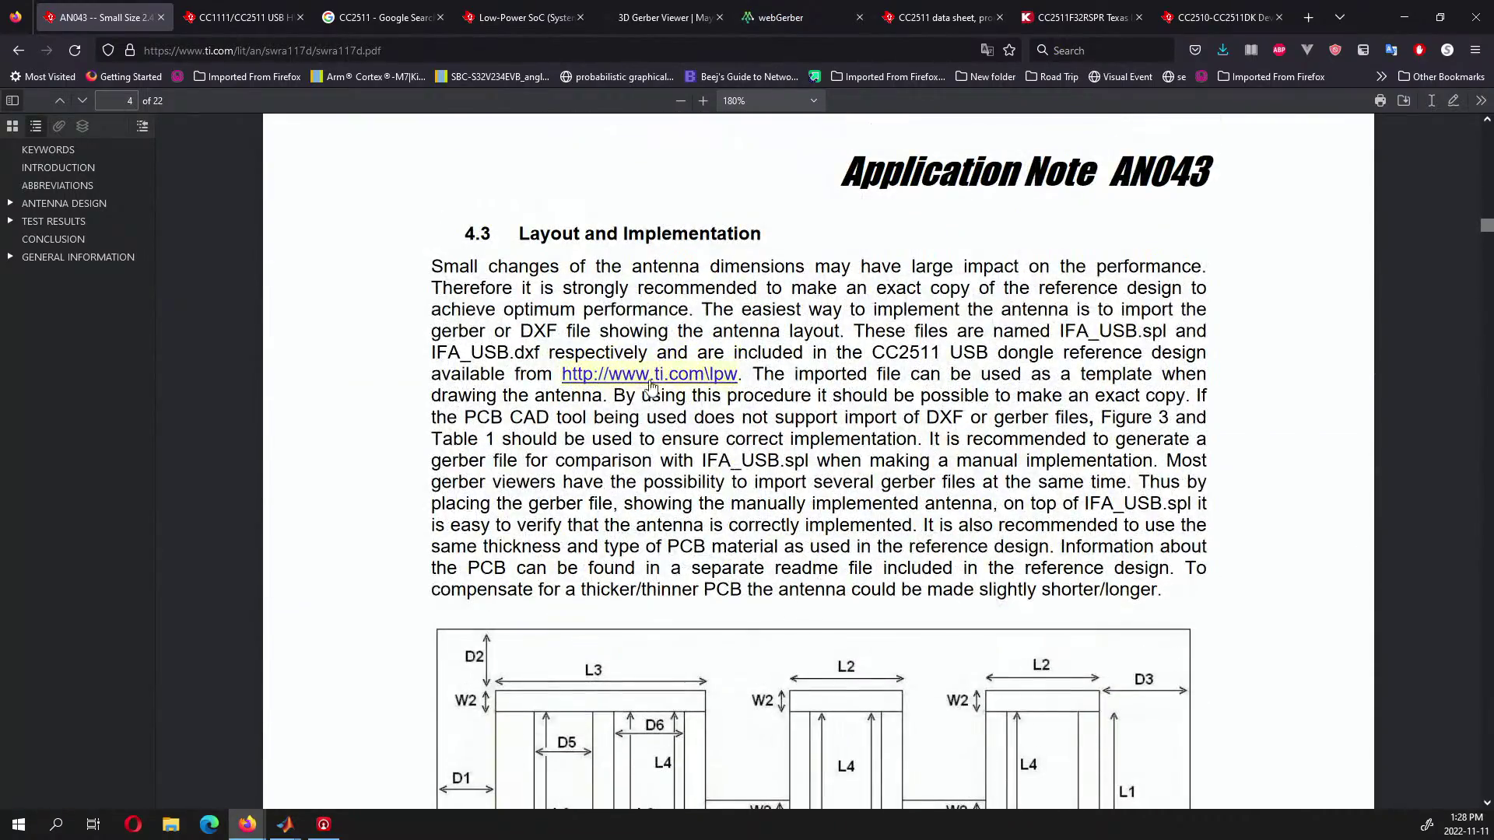
scroll(842, 504, down, 3)
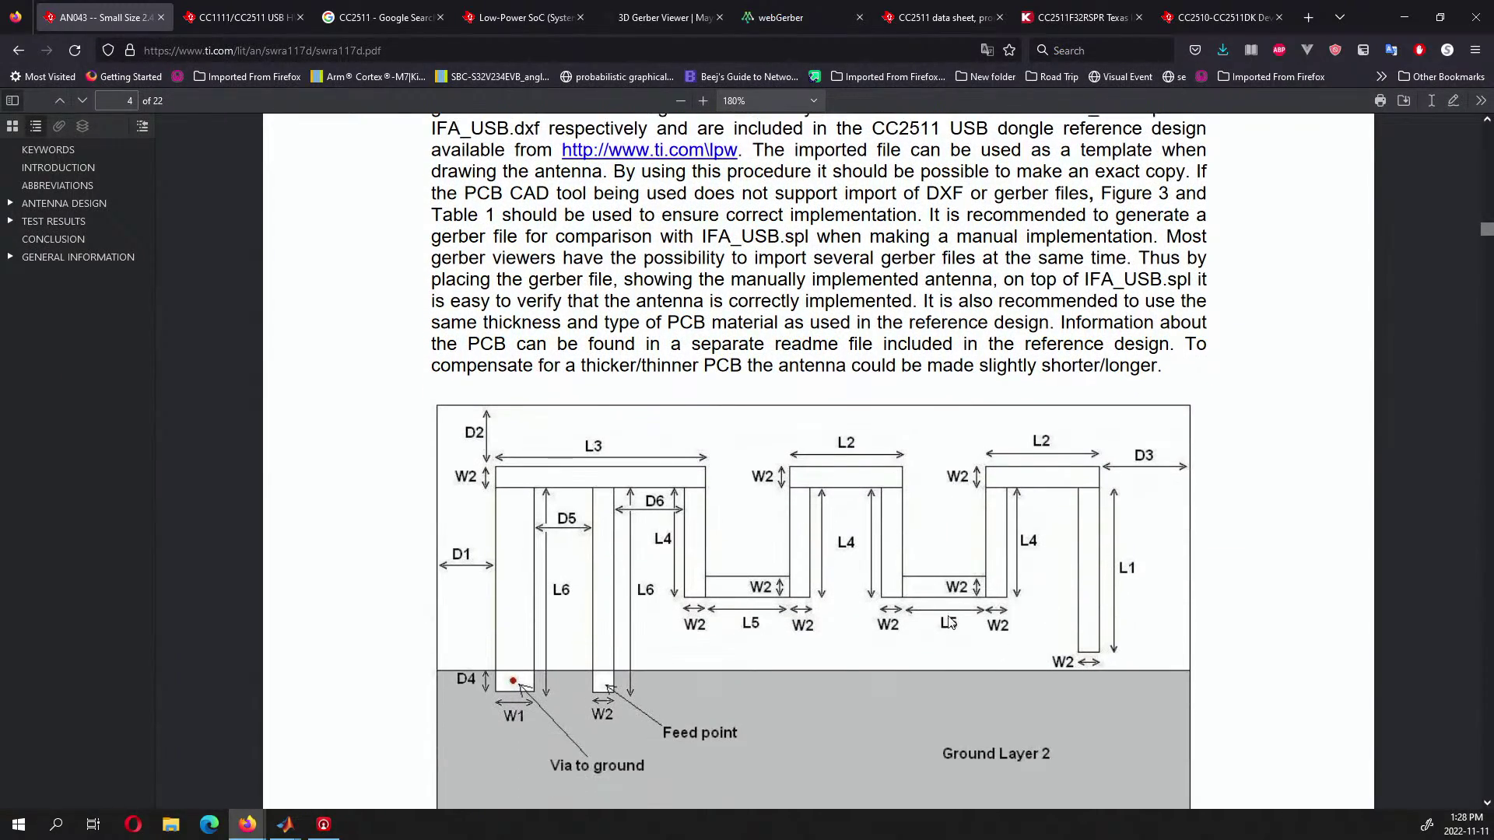
scroll(809, 537, down, 1)
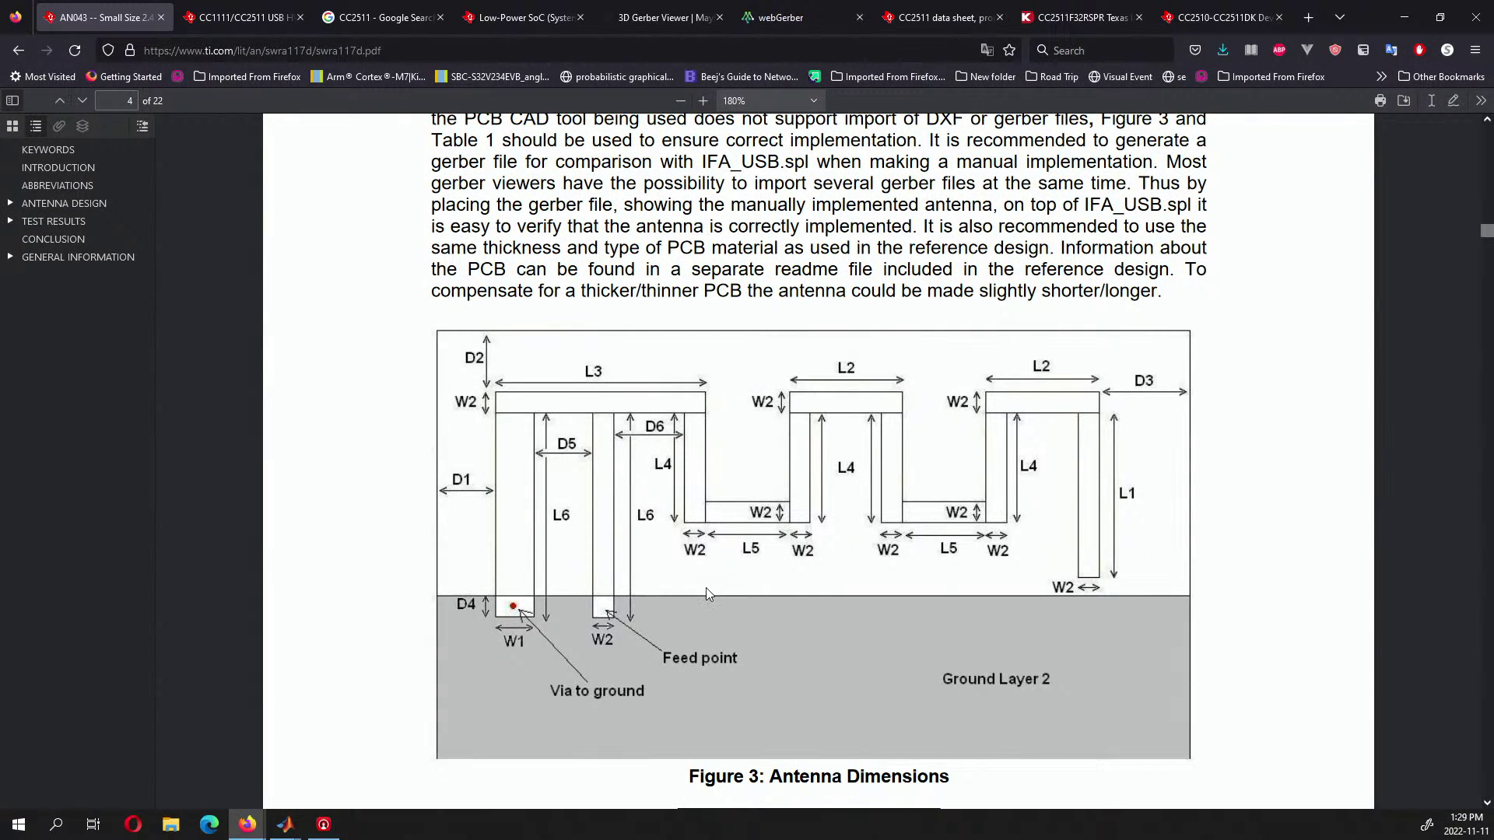
Switch to PCB Antenna Designer and compare the modelled antenna and its design variables with Figure 3 in the application note.
mouse_move(290, 833)
click(323, 780)
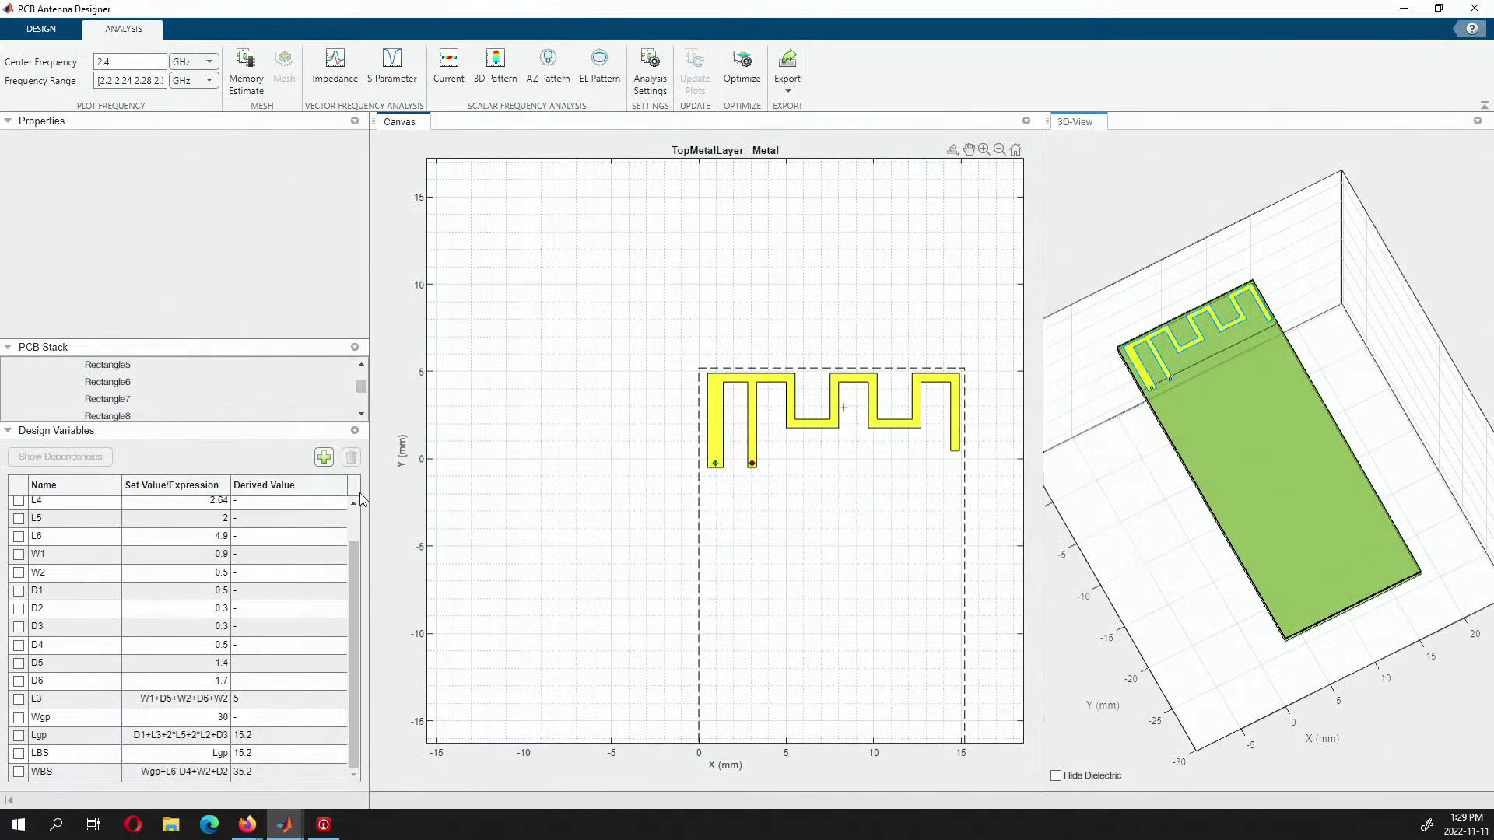
scroll(298, 556, up, 1)
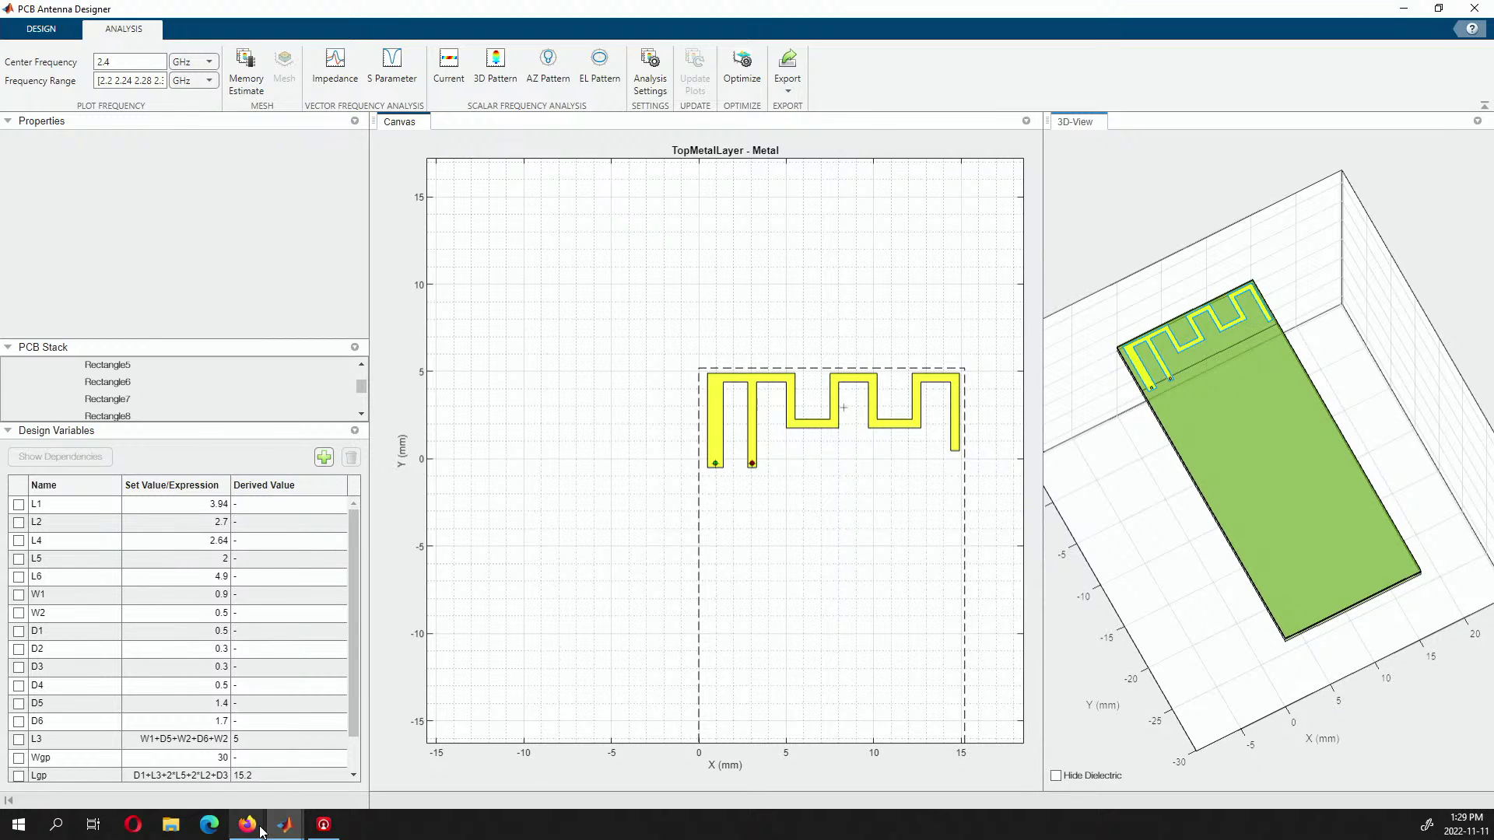
mouse_move(247, 824)
click(331, 759)
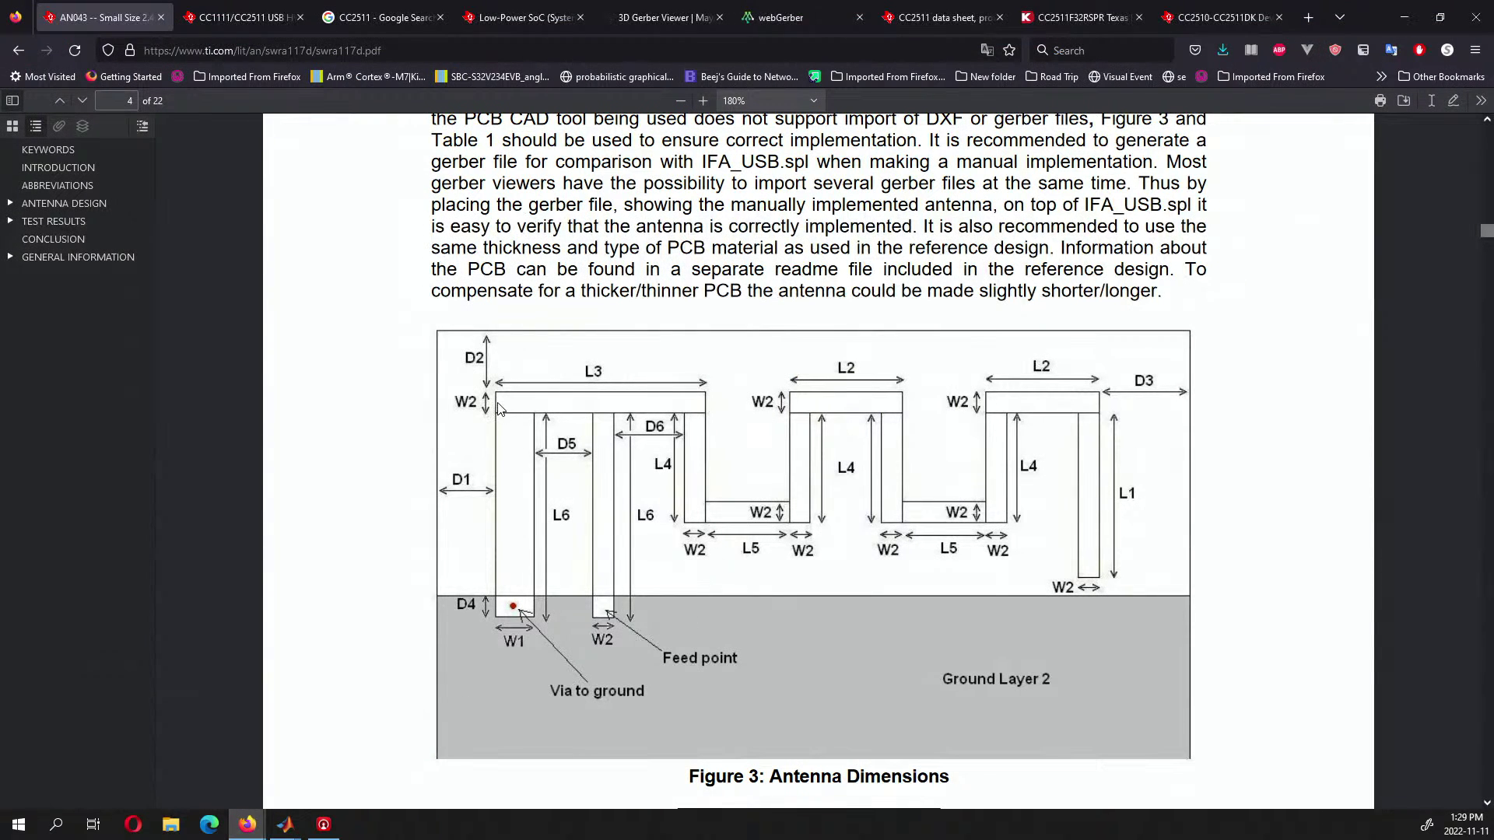
mouse_move(285, 824)
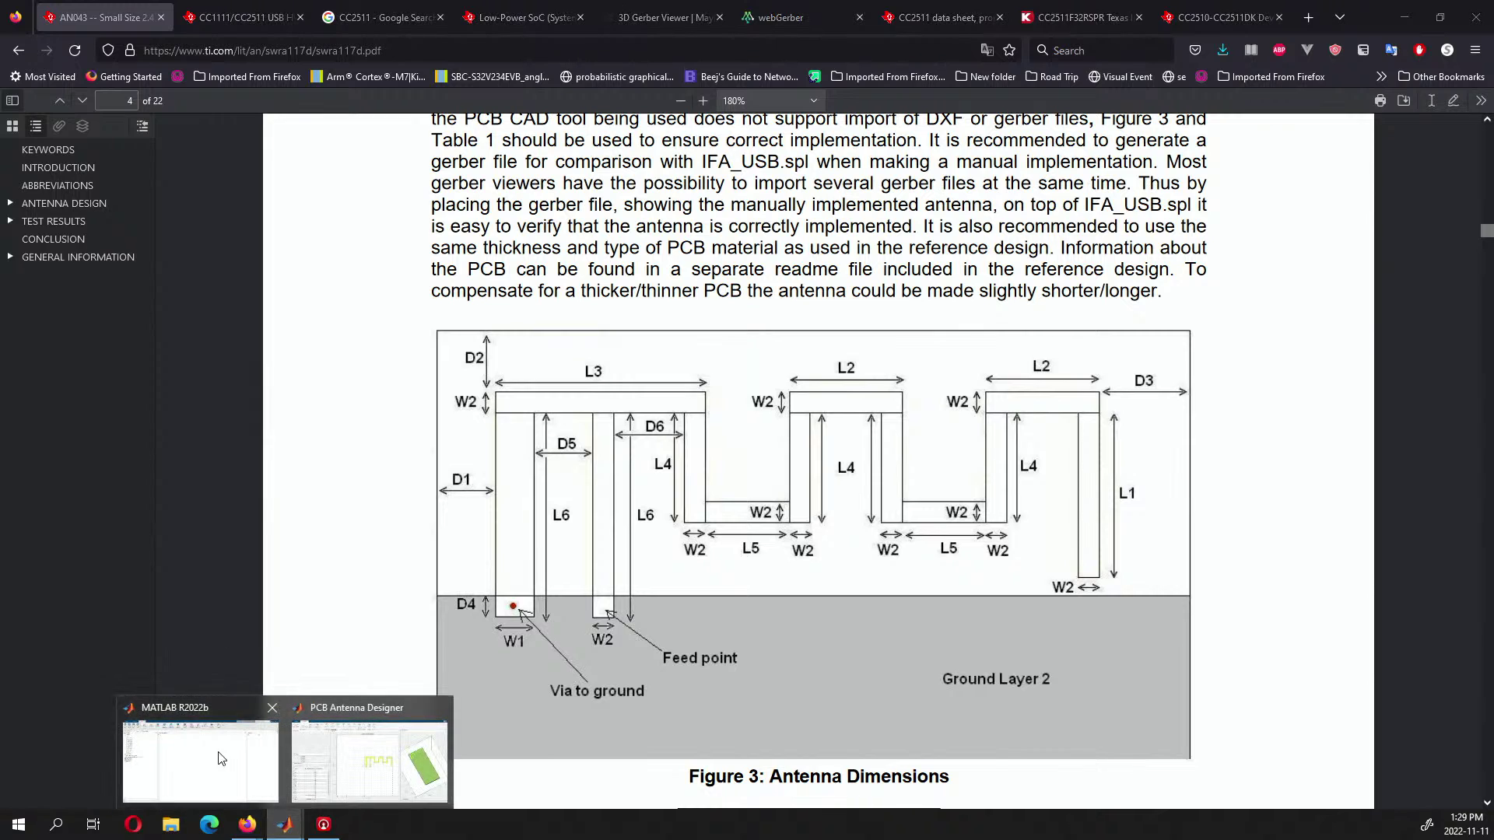
click(376, 757)
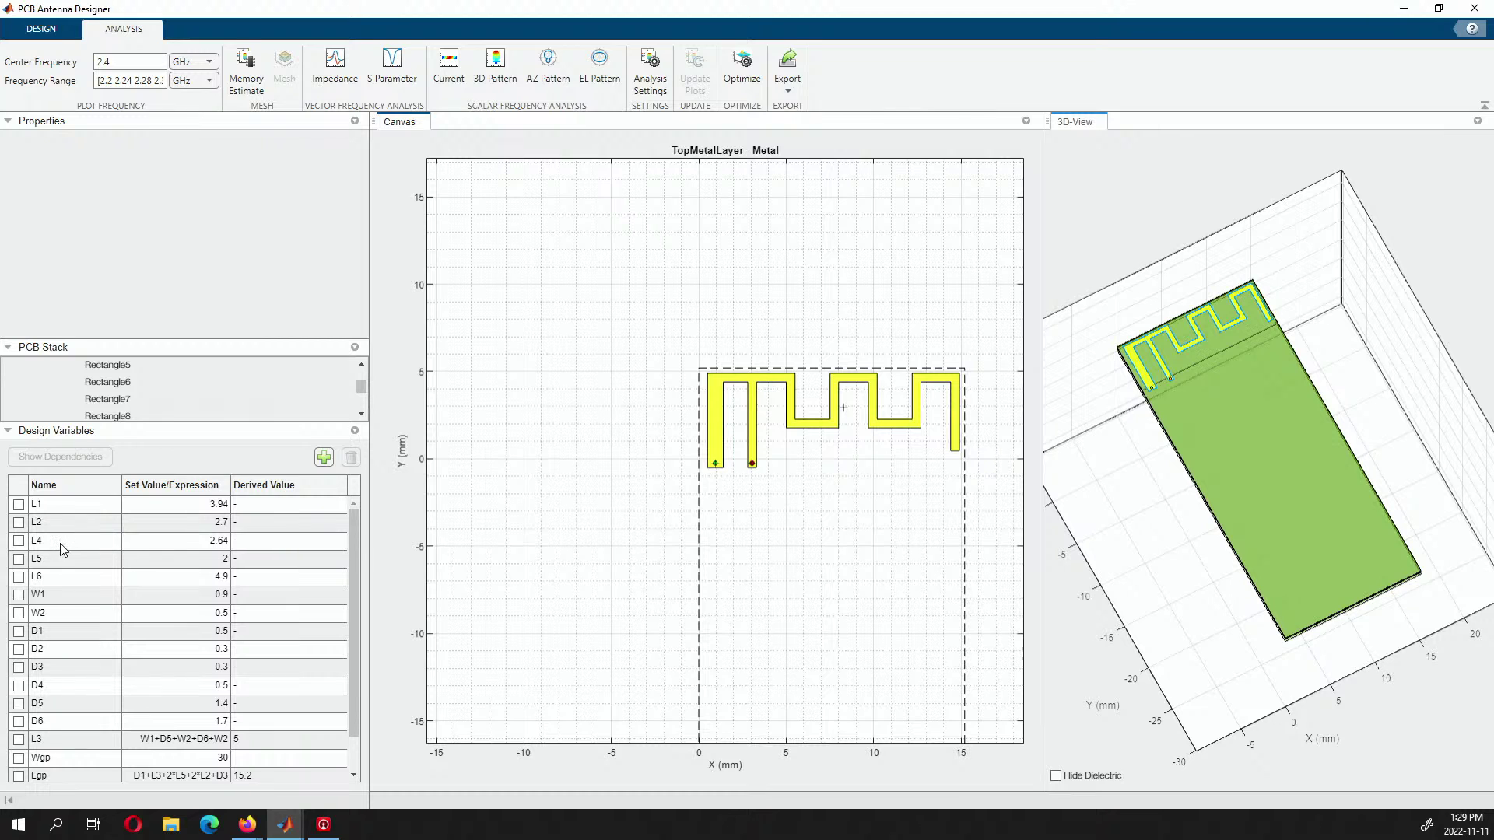
click(1405, 9)
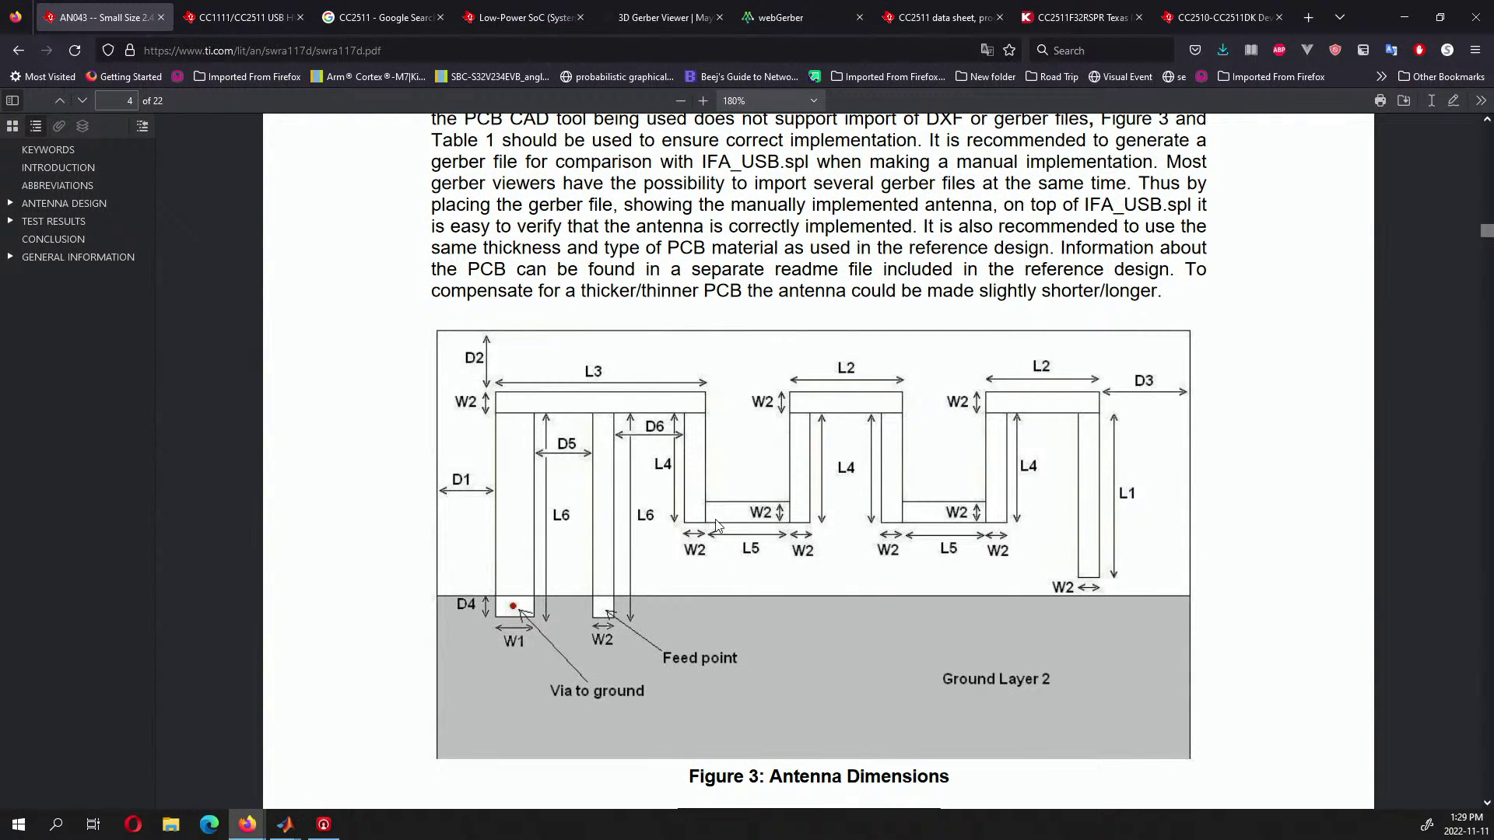
Examine the antenna dimensions in Table 1 of the application note against the labels in Figure 3.
scroll(695, 426, down, 3)
scroll(695, 426, down, 3)
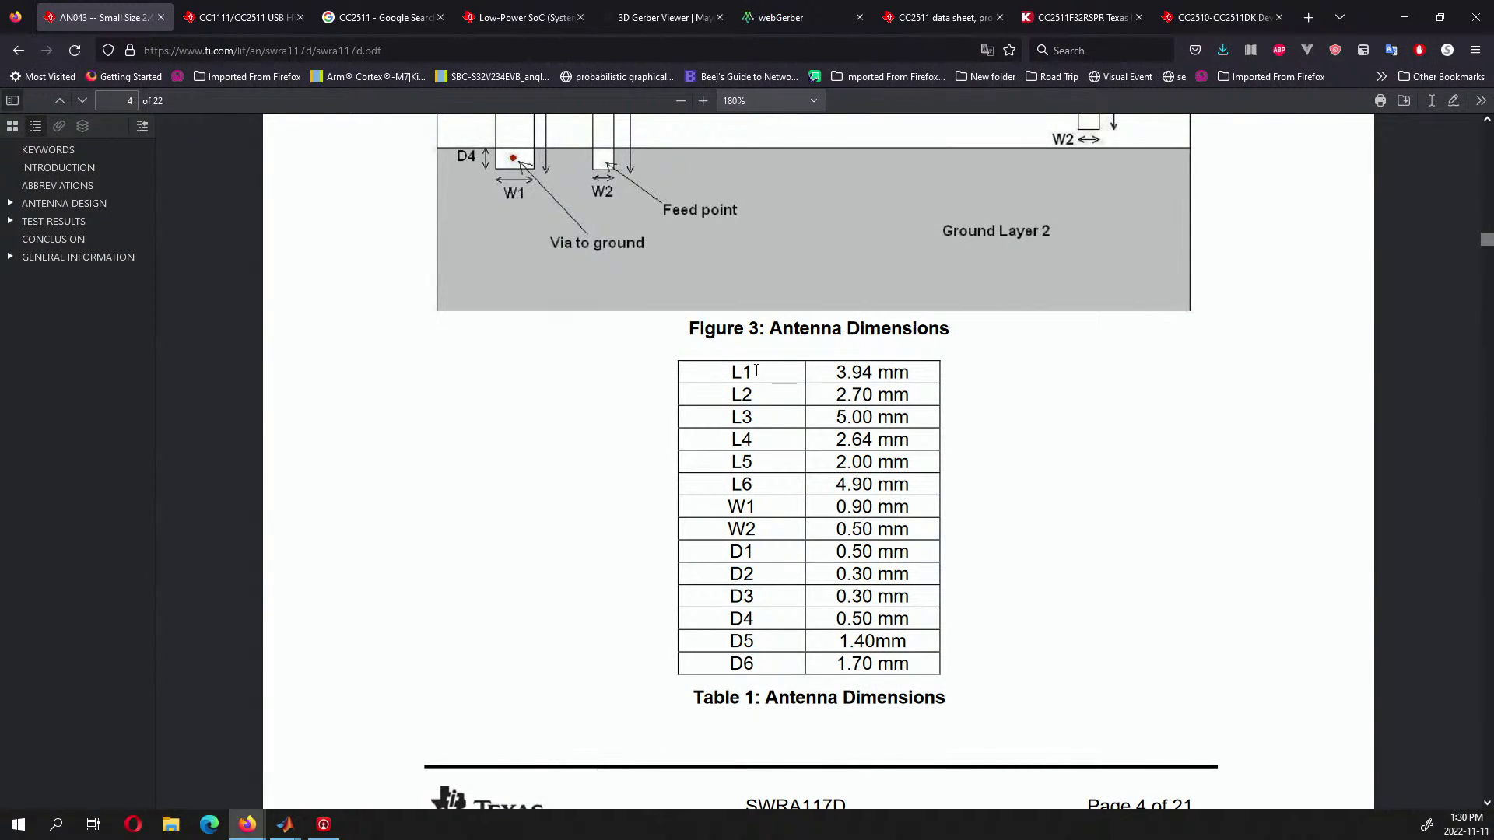
scroll(498, 259, up, 1)
scroll(498, 258, up, 2)
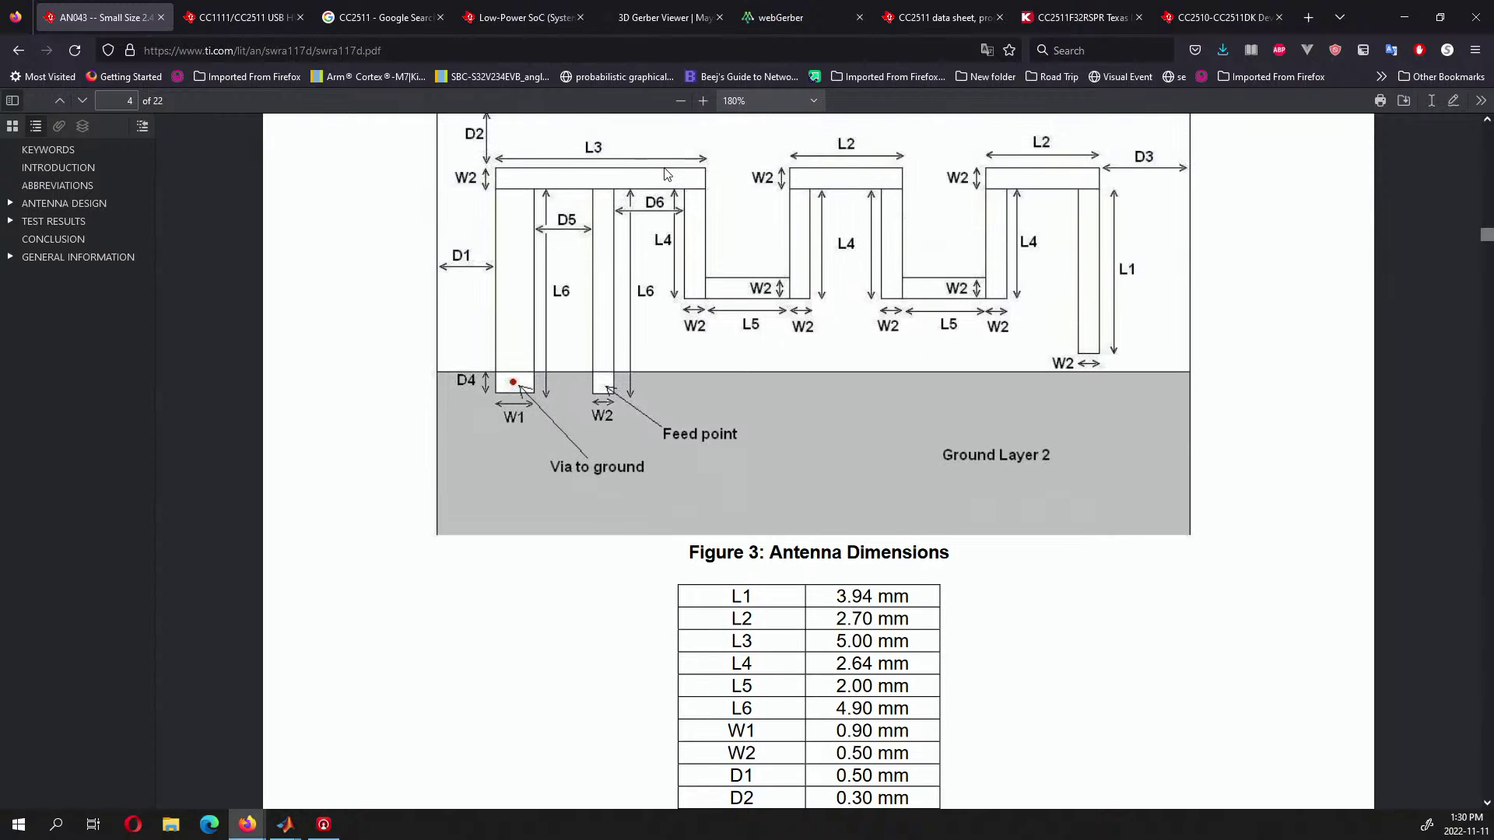
scroll(786, 585, down, 2)
scroll(786, 585, down, 1)
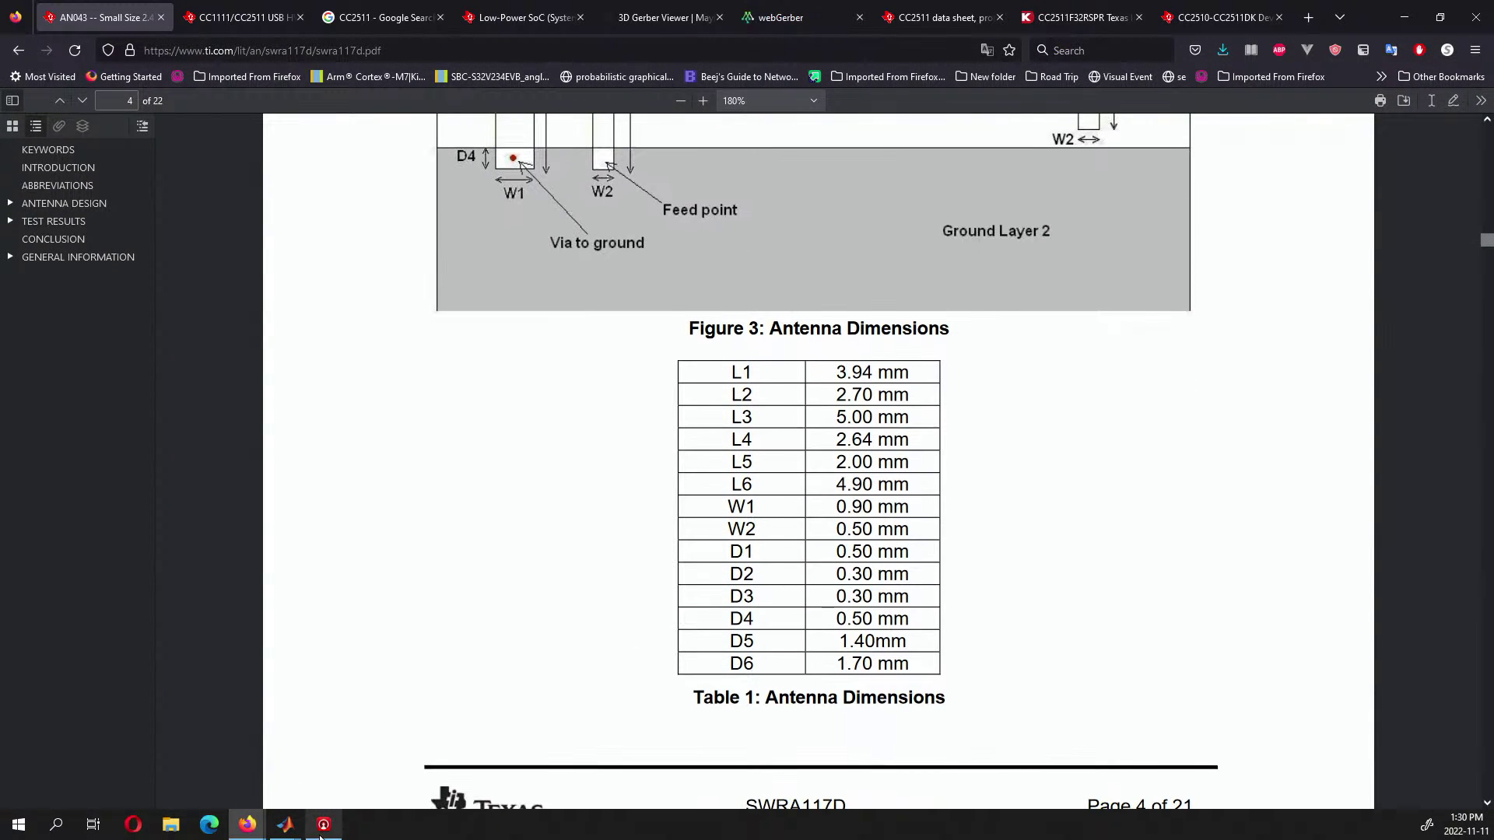
Switch back to PCB Antenna Designer and review the design variables, including the L3, Wgp, Lgp, LBS and WBS entries.
mouse_move(284, 824)
click(370, 778)
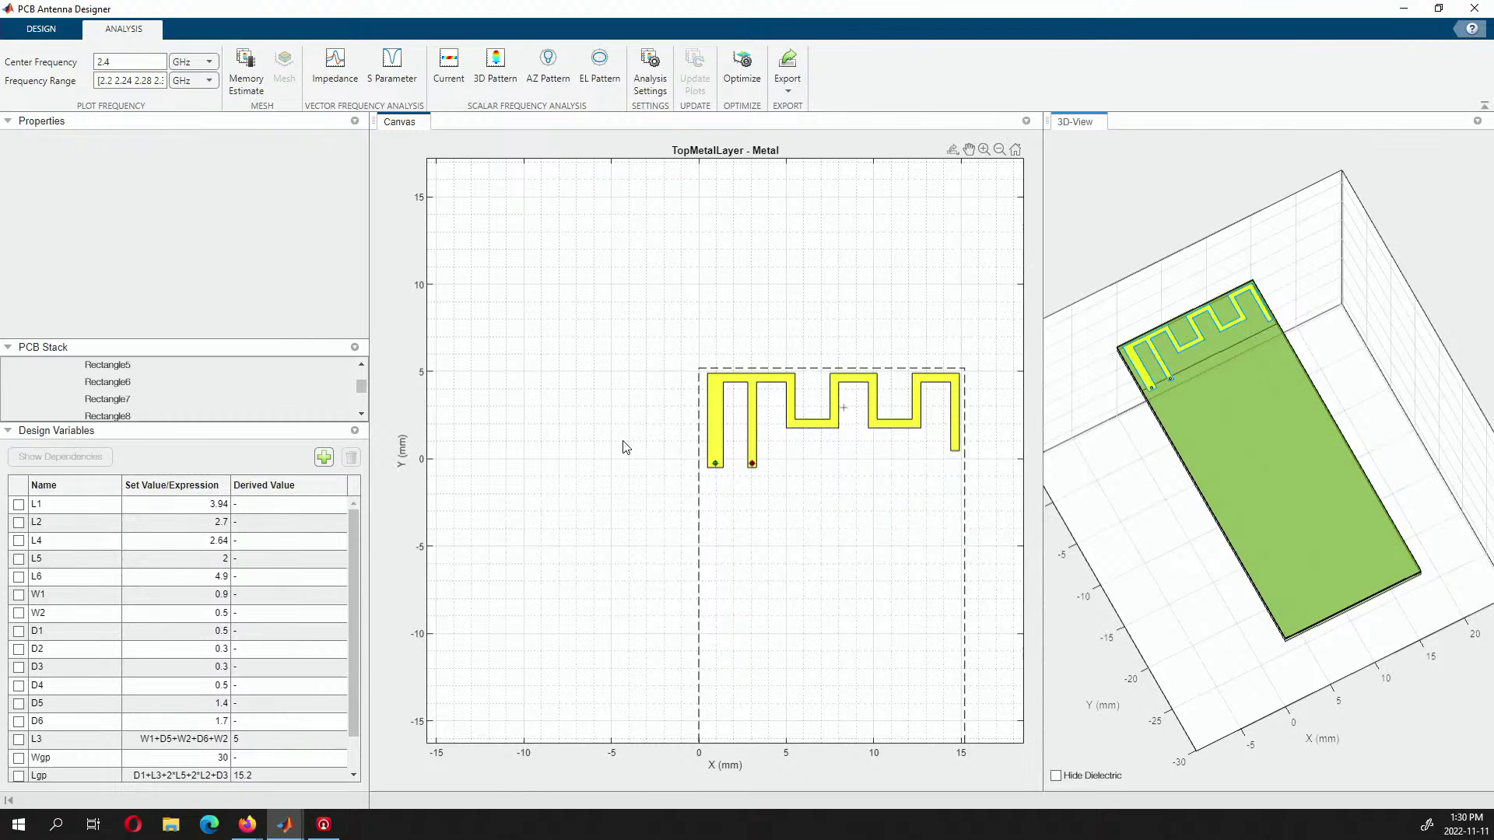
scroll(202, 545, down, 1)
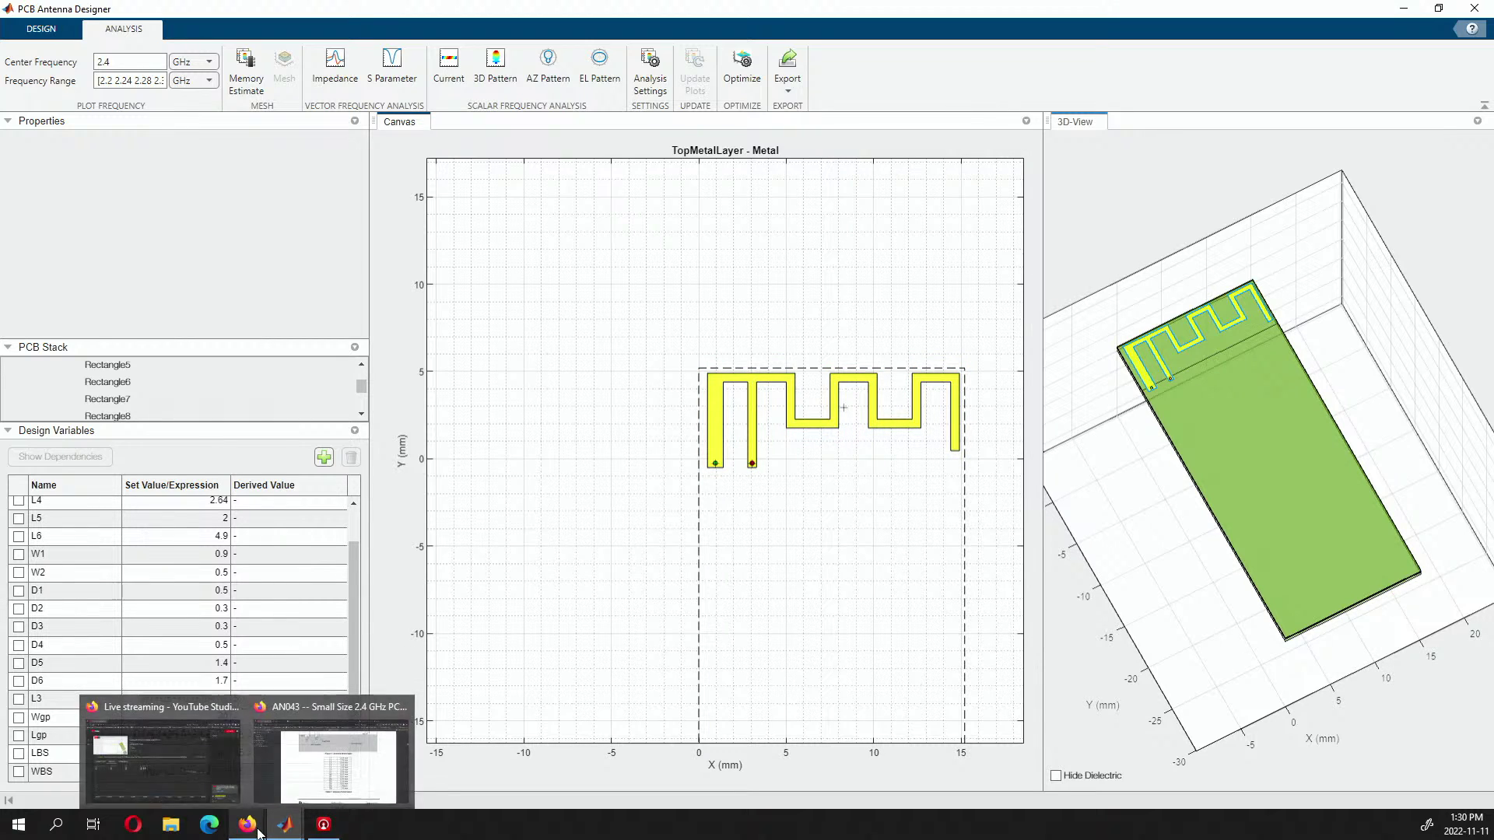
scroll(671, 579, up, 1)
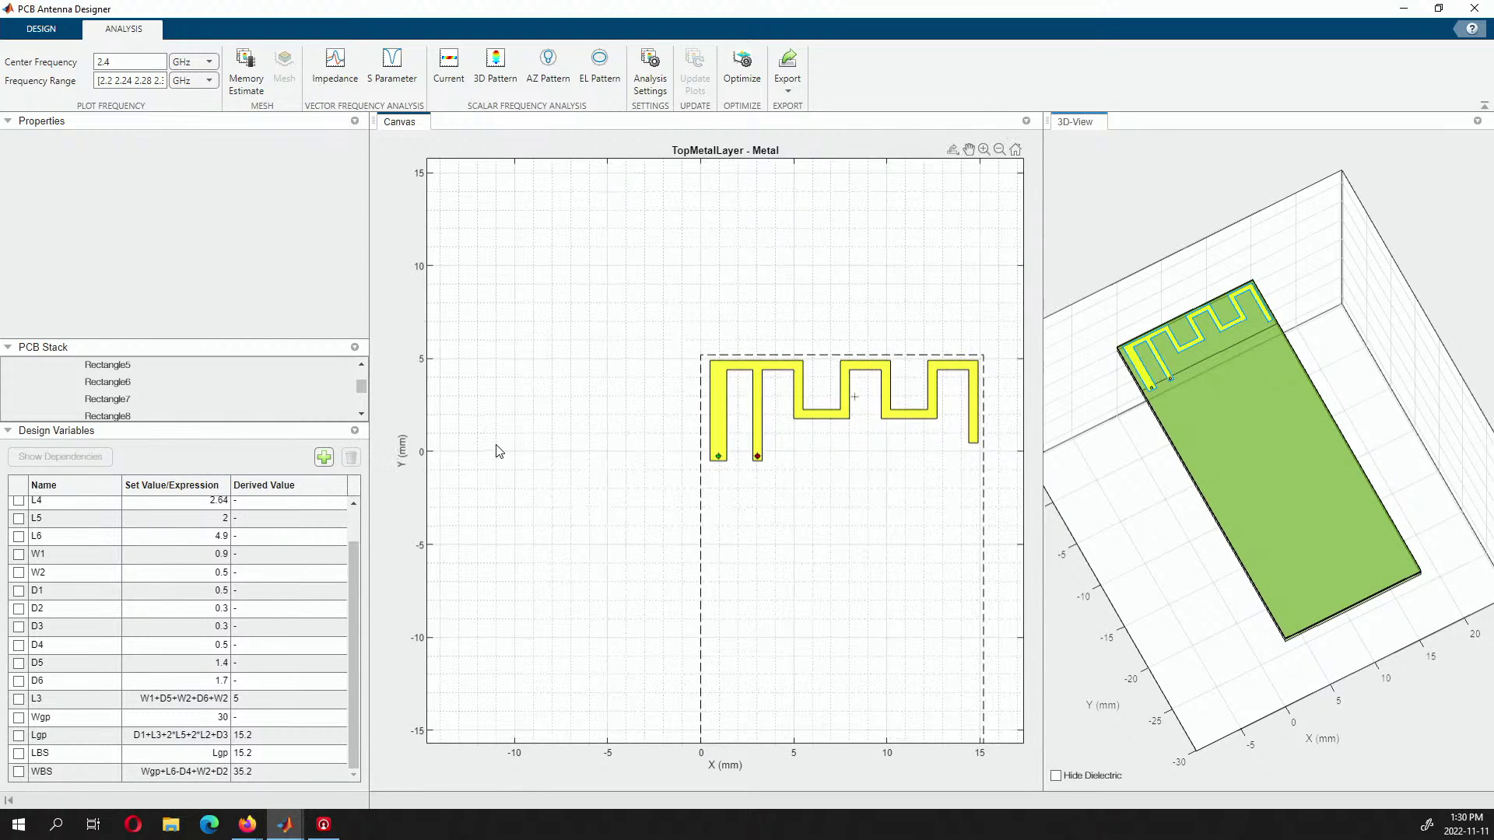
scroll(680, 450, down, 1)
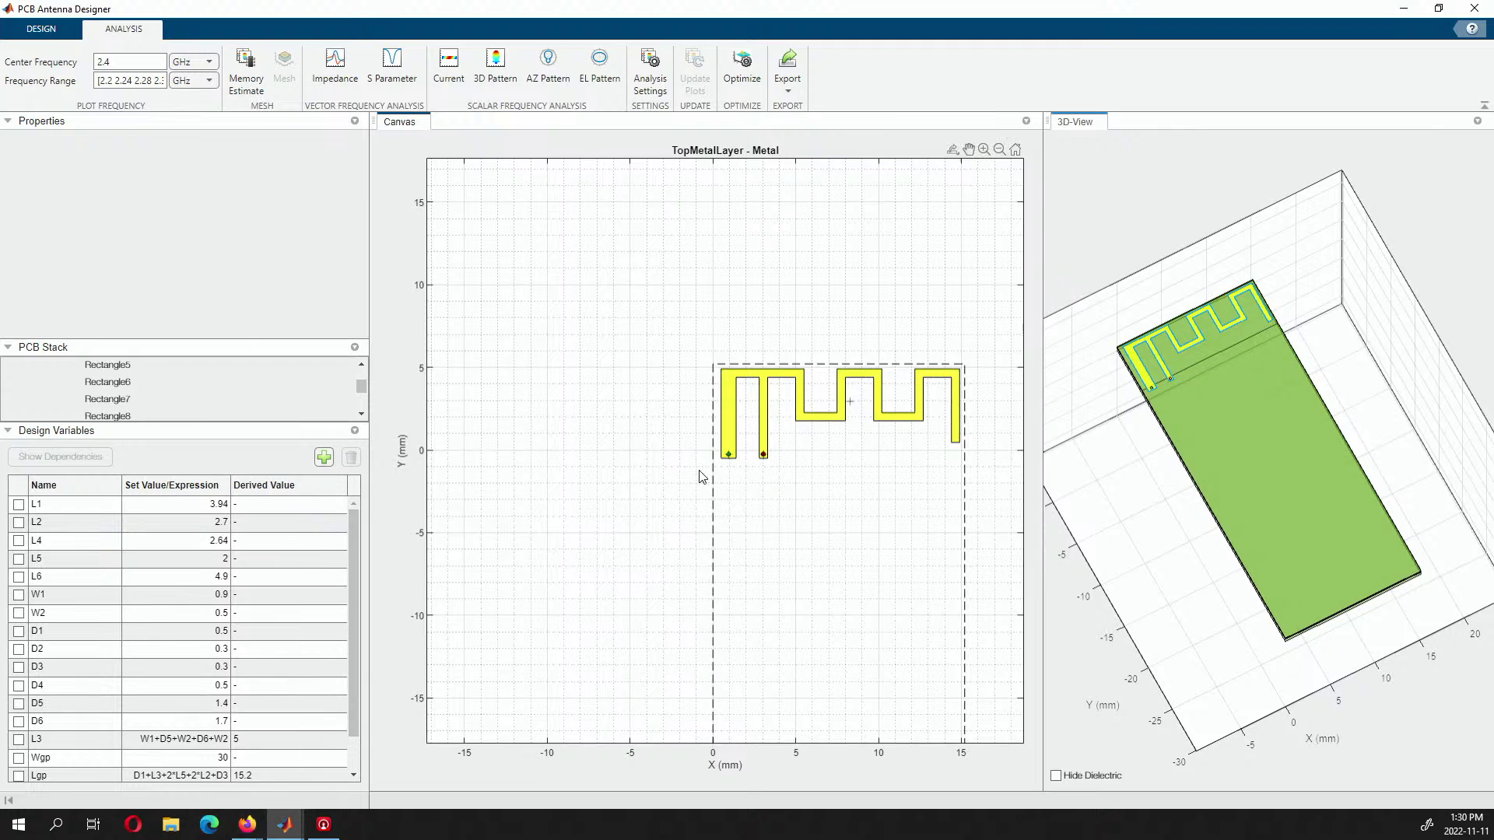
Enlarge the PCB stack tree's display area and collapse the TopMetalLayer branch.
click(200, 227)
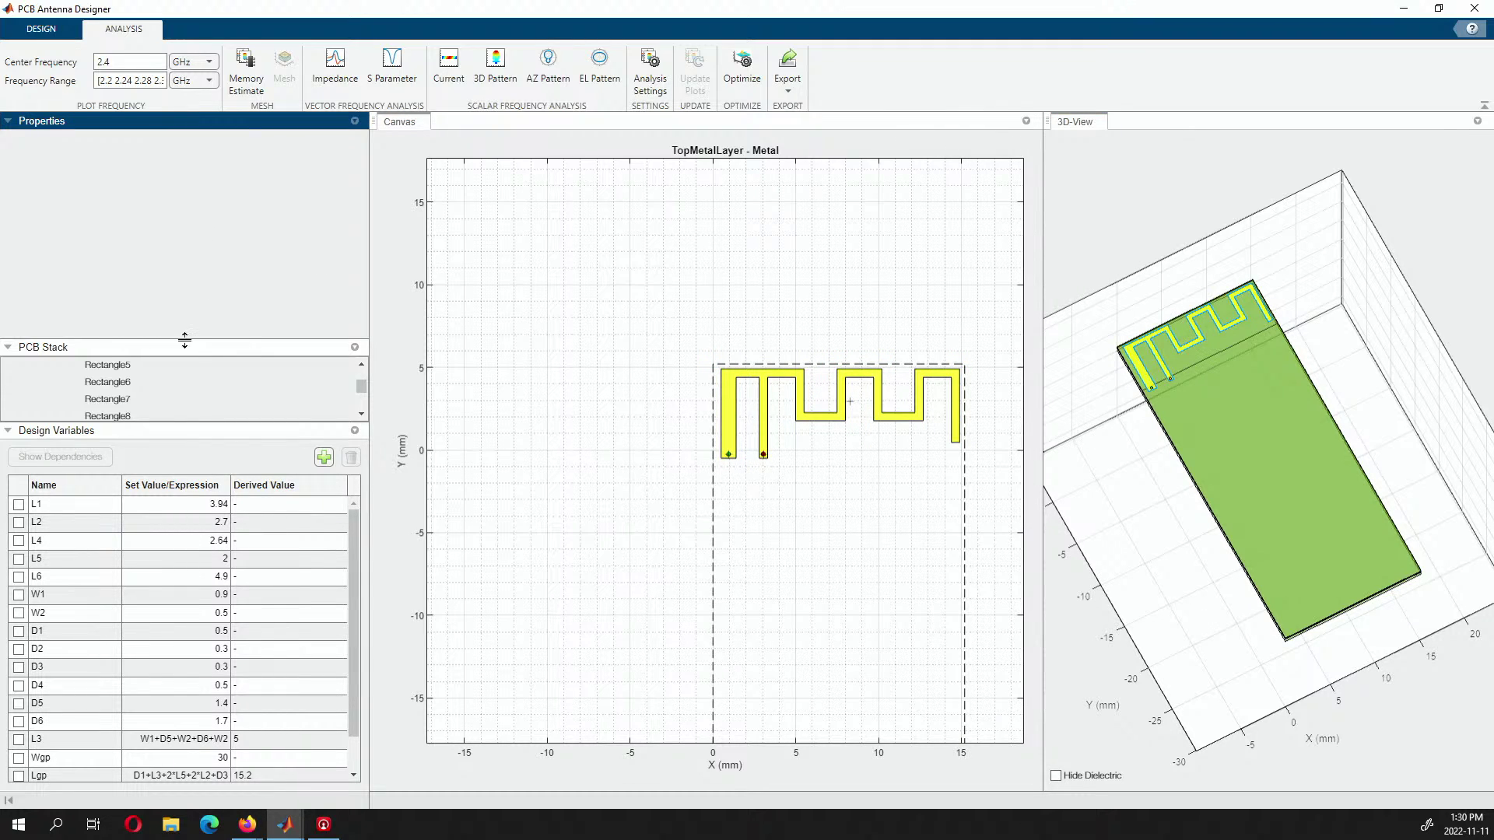
drag(185, 340, 221, 174)
scroll(216, 272, up, 3)
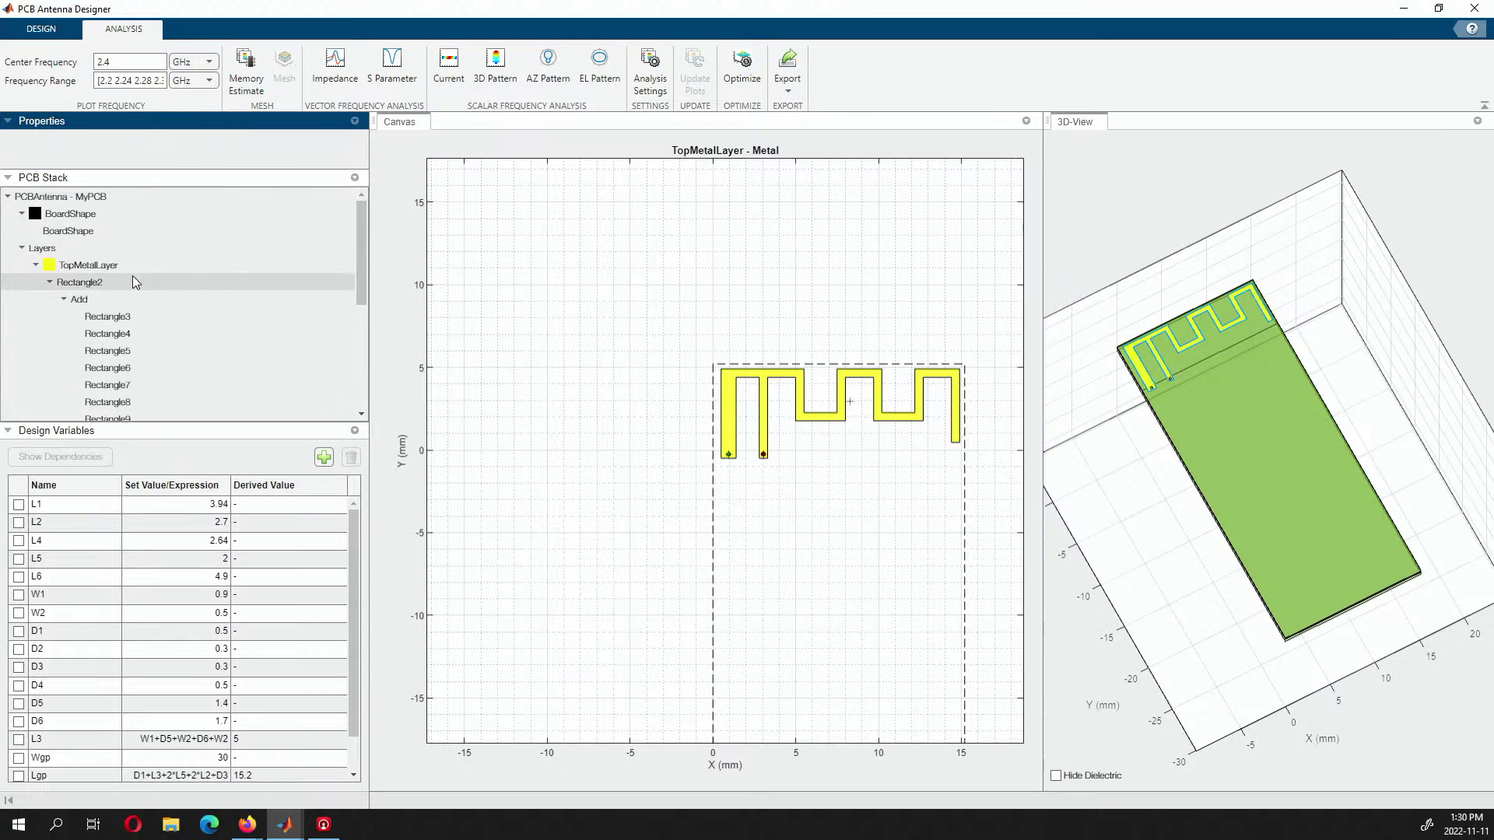
click(36, 267)
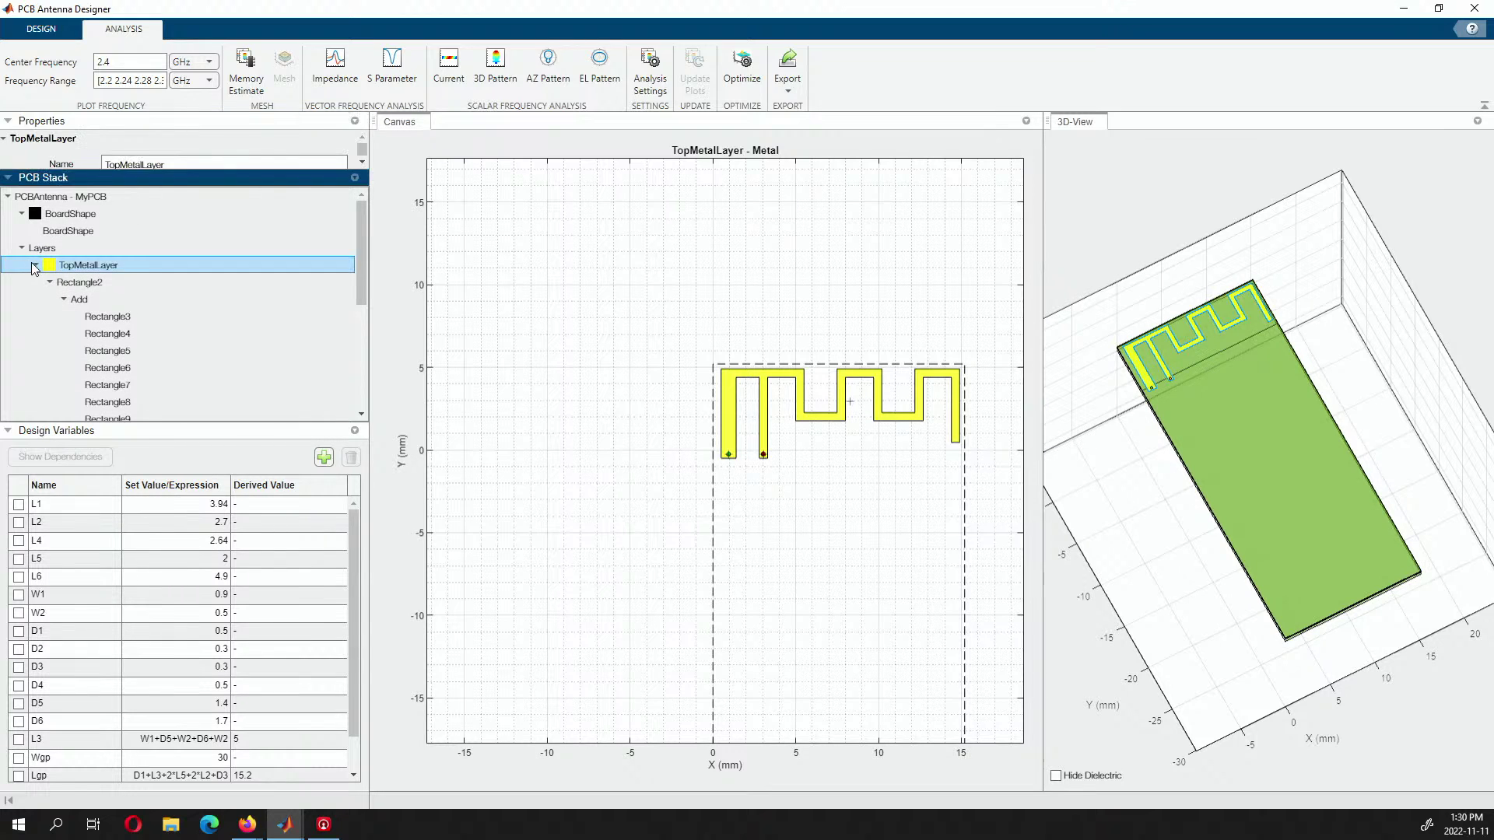
click(35, 266)
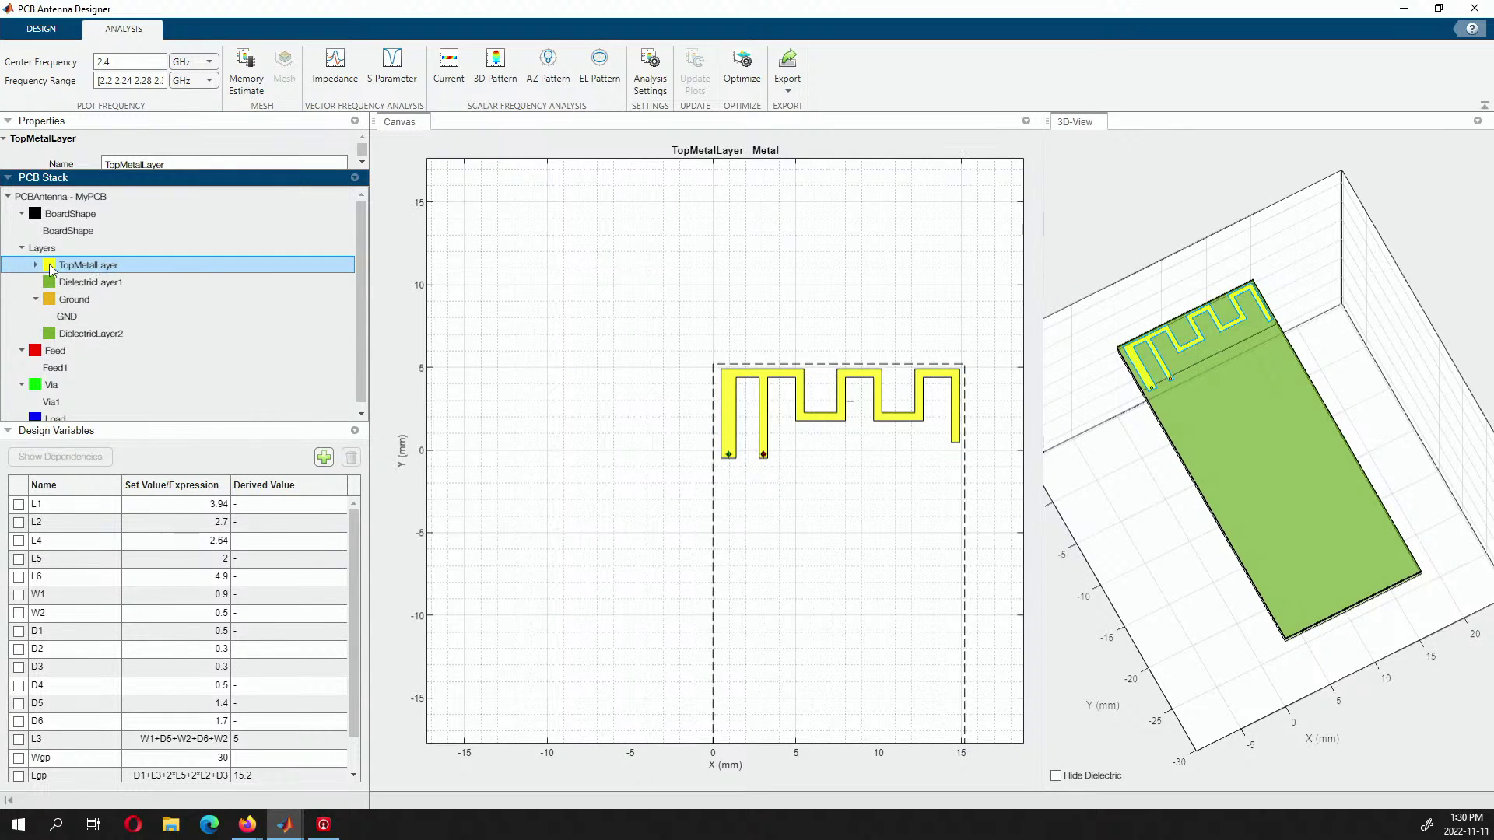
Inspect DielectricLayer1, the Ground layer with its GND shape, and DielectricLayer2, and look over the feed and via entries.
click(92, 278)
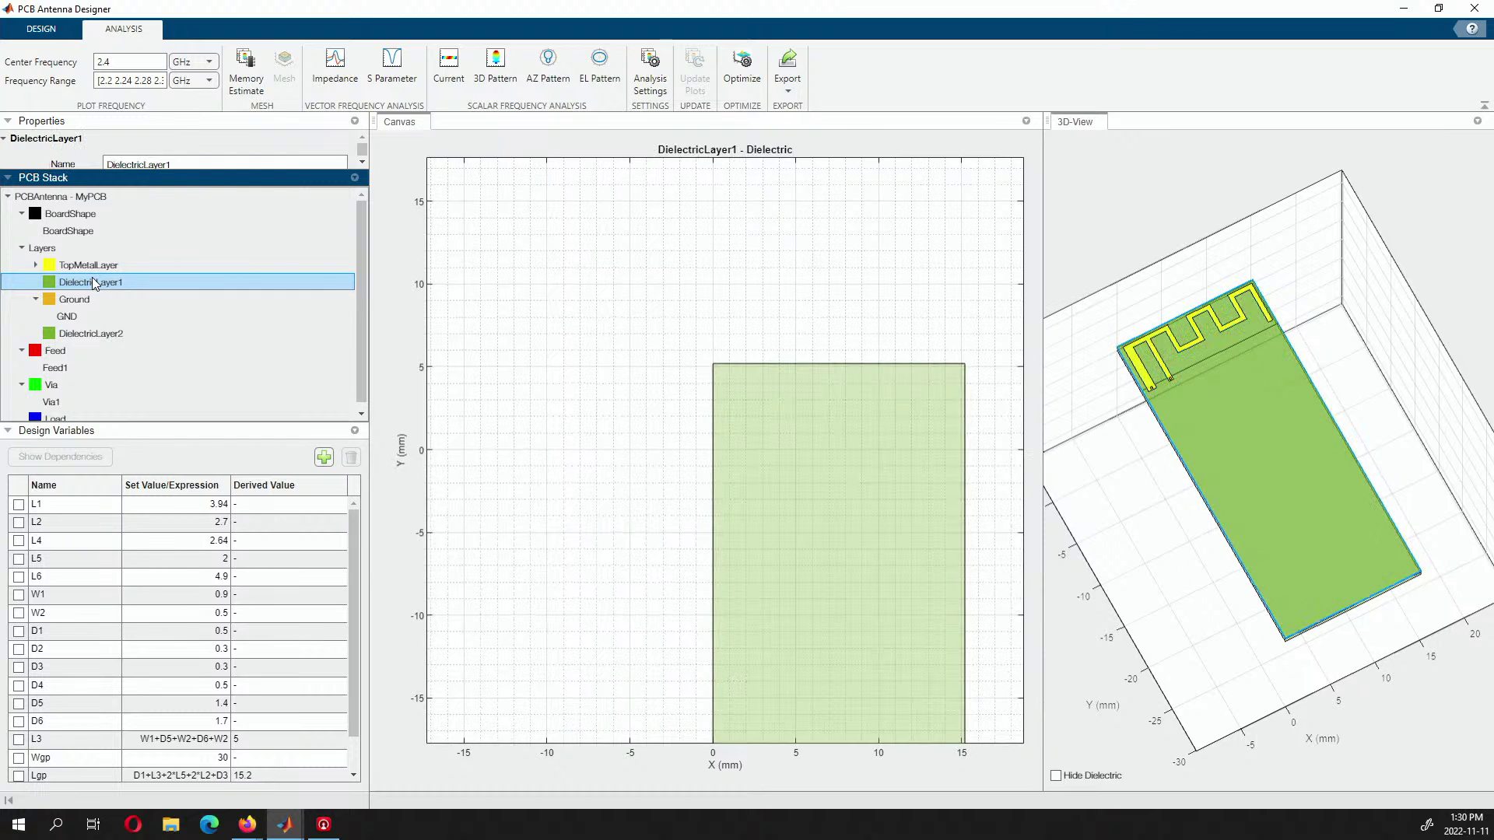
click(110, 306)
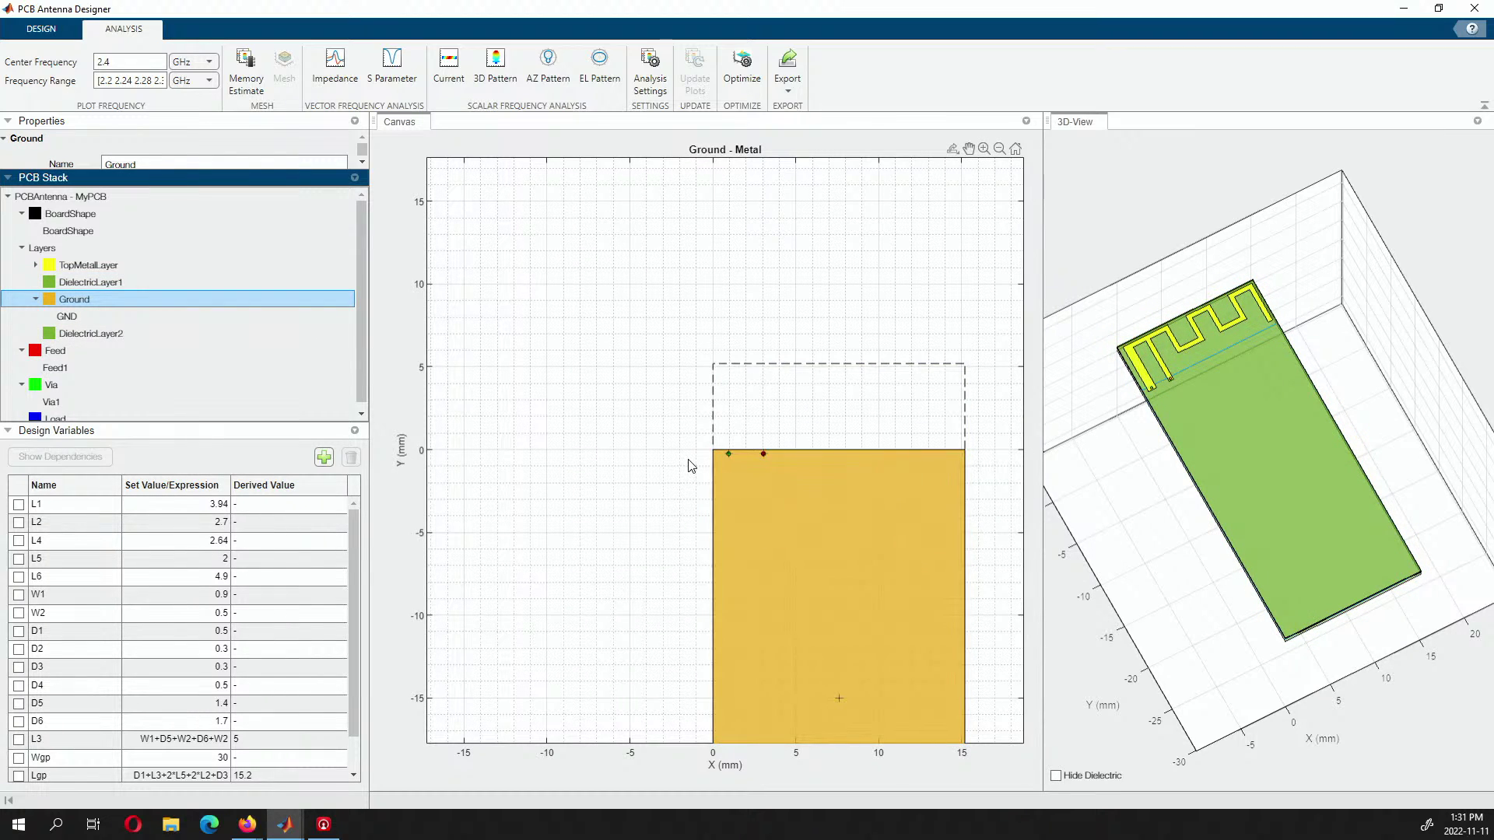
click(166, 322)
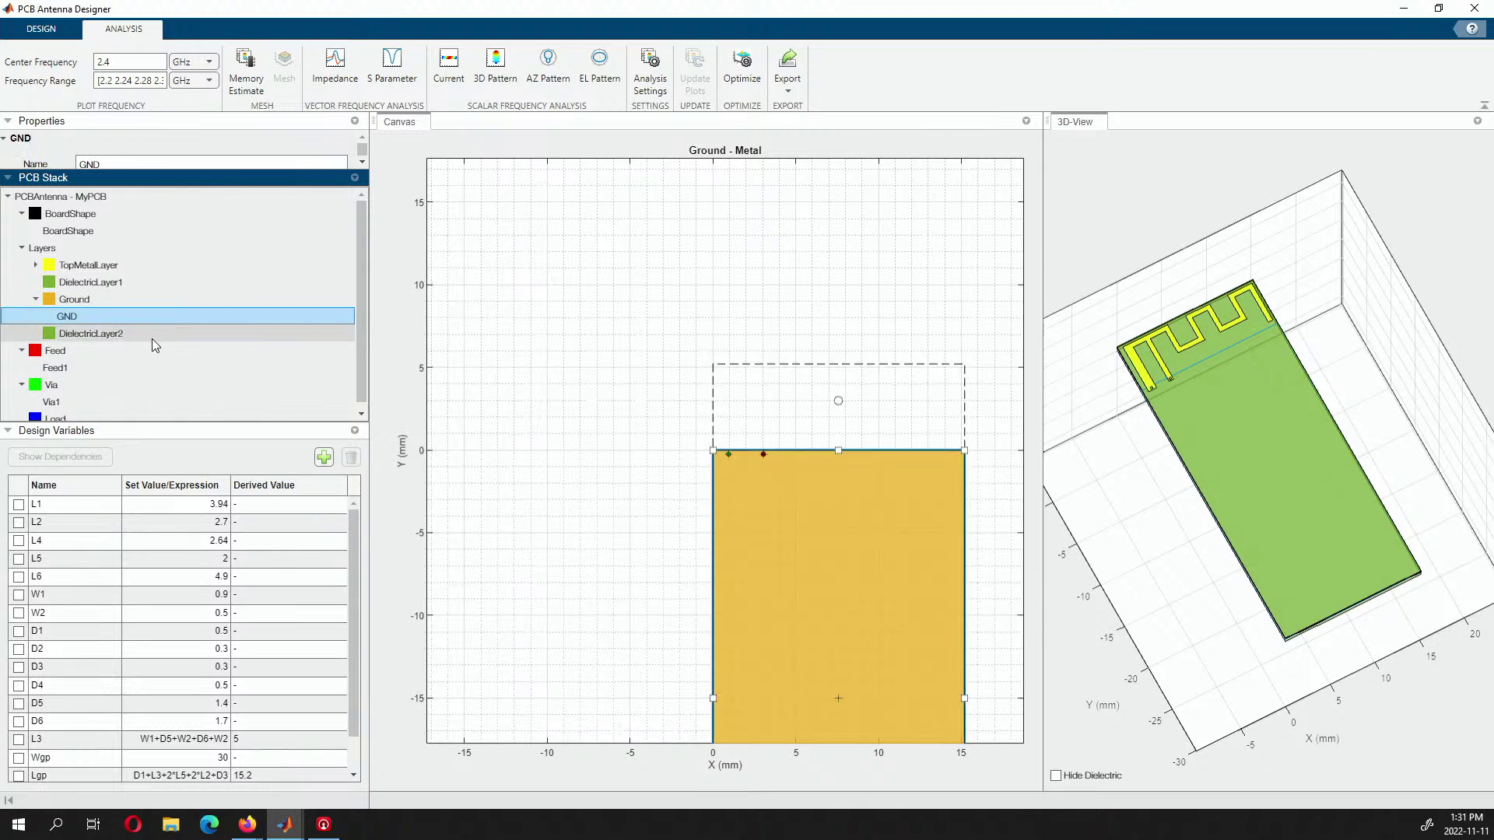
click(152, 336)
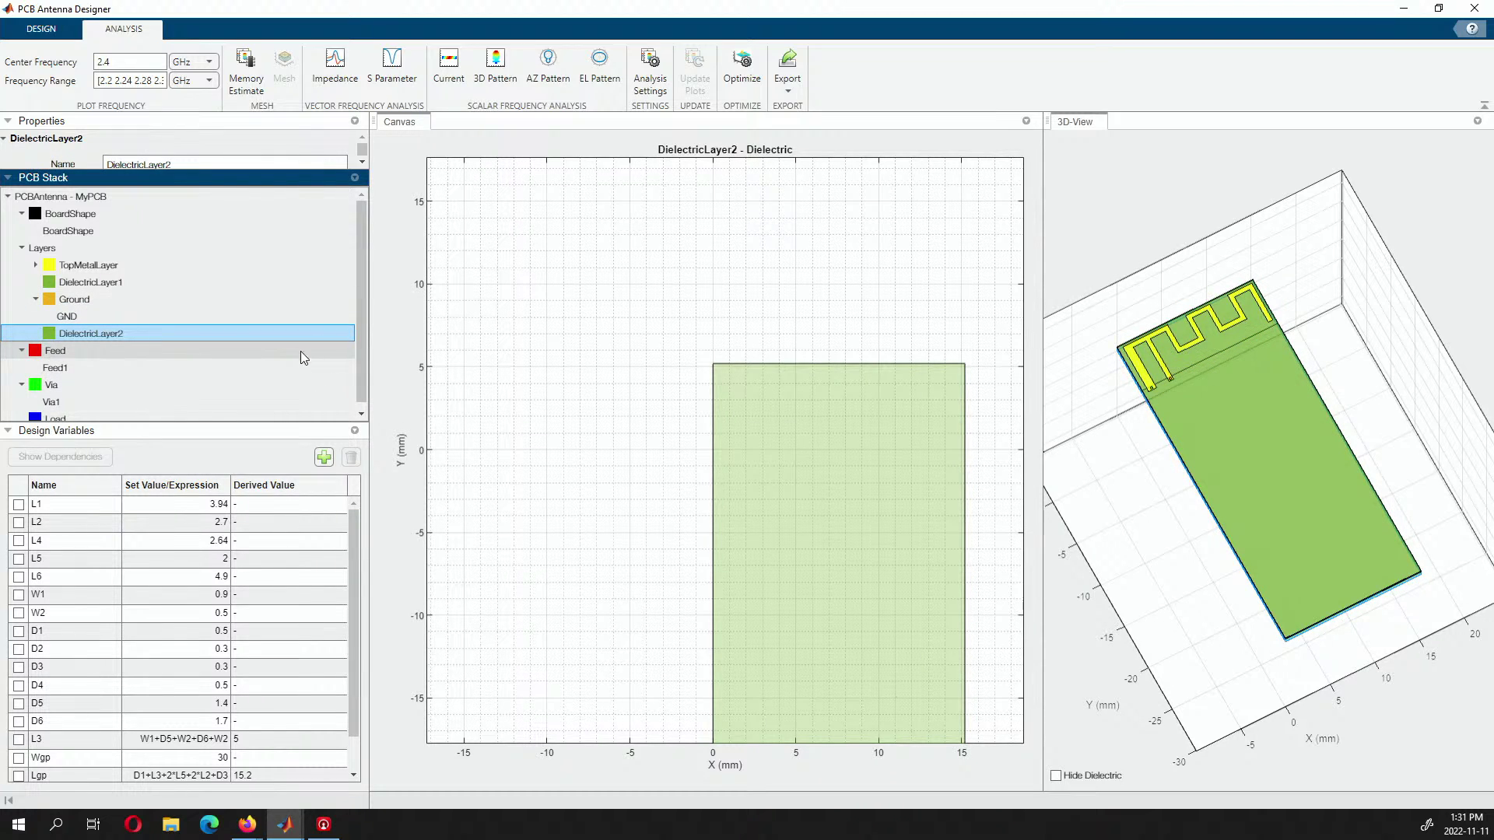
scroll(224, 367, down, 1)
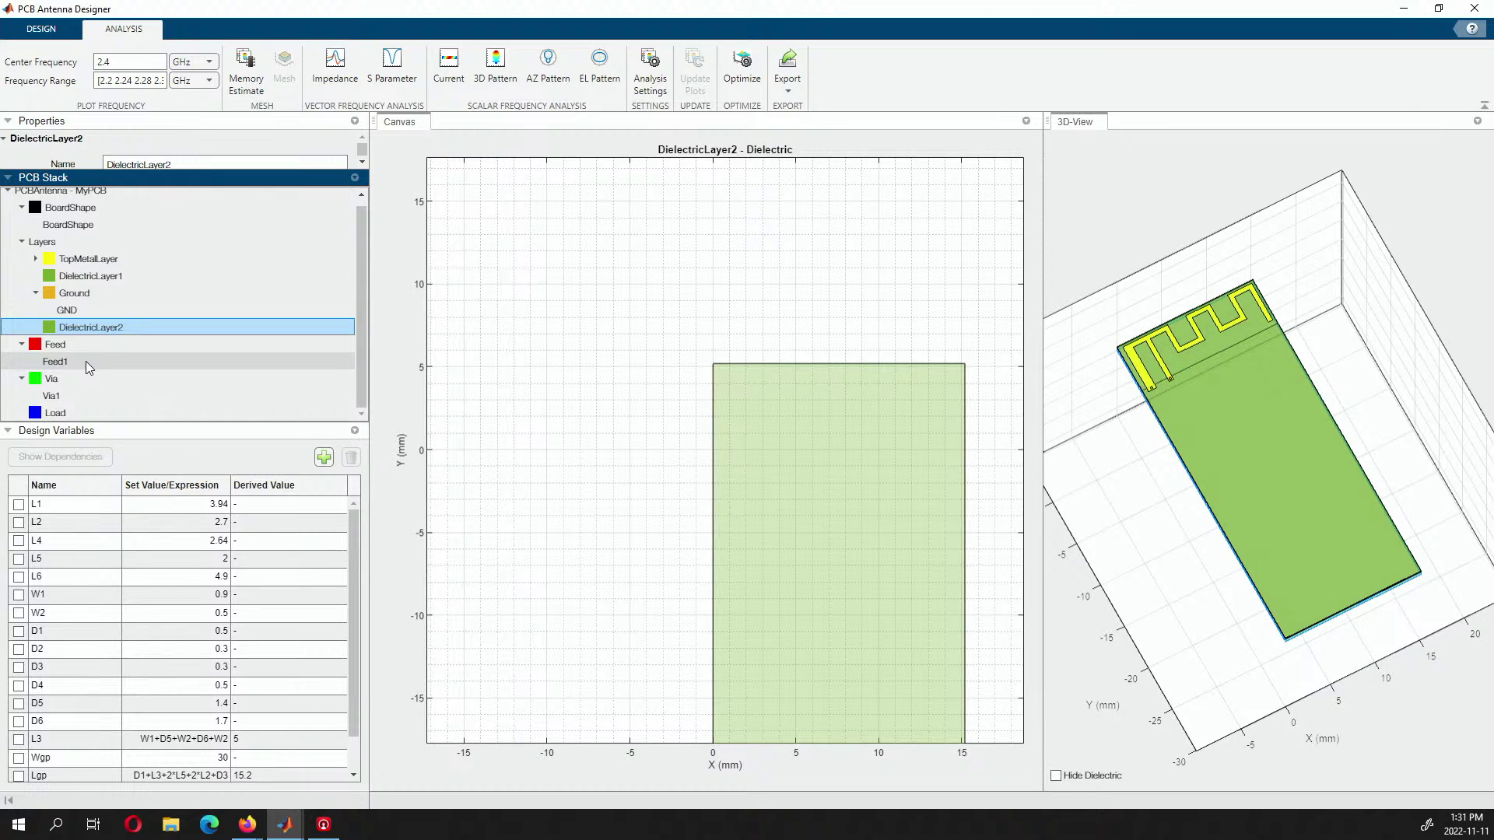
scroll(189, 245, up, 1)
scroll(189, 244, up, 1)
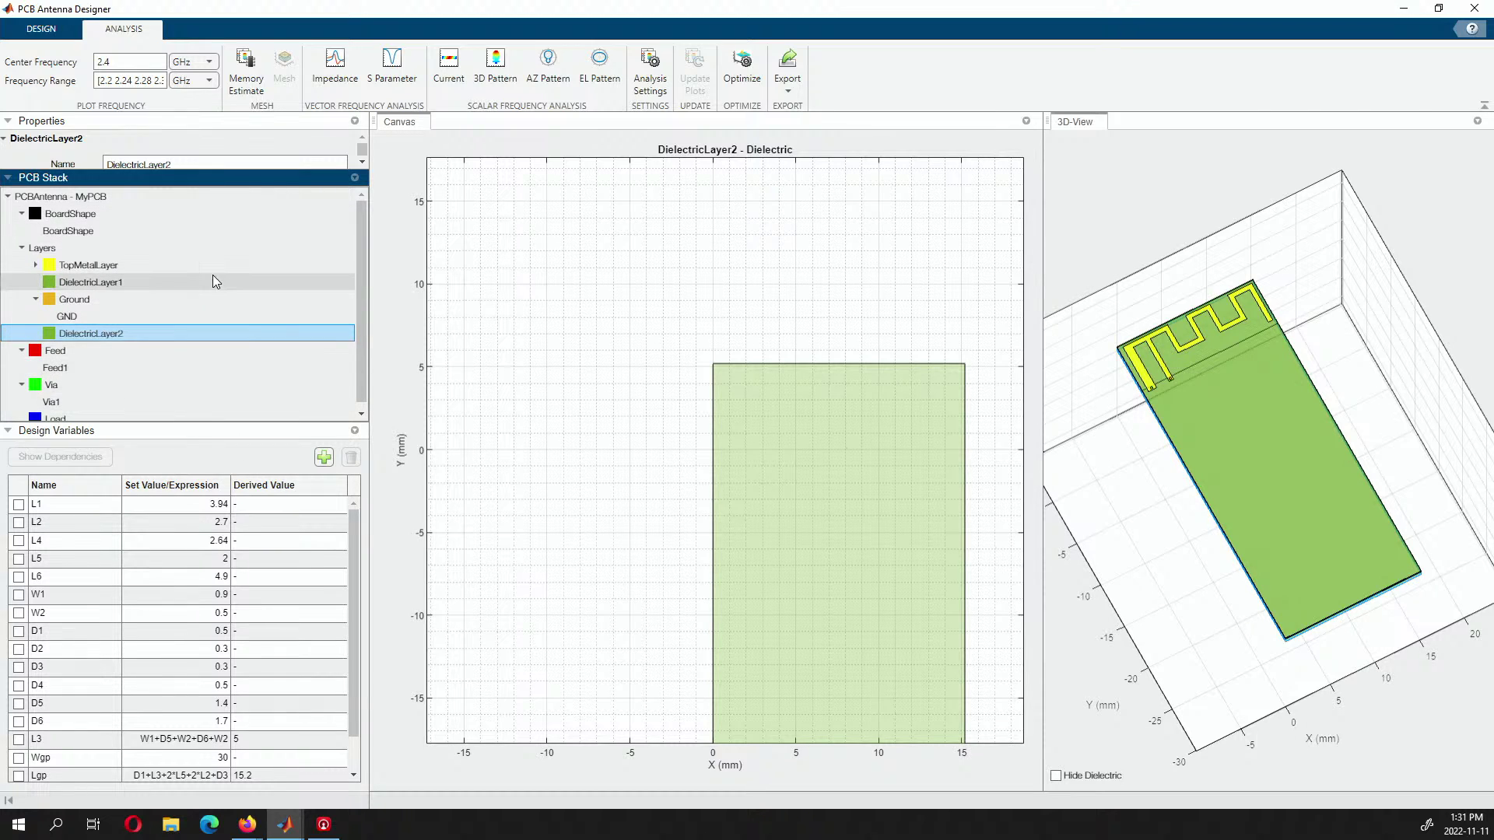
Switch to the AN043 application note and examine the reflection section and the measured curves in Figure 4.
click(247, 823)
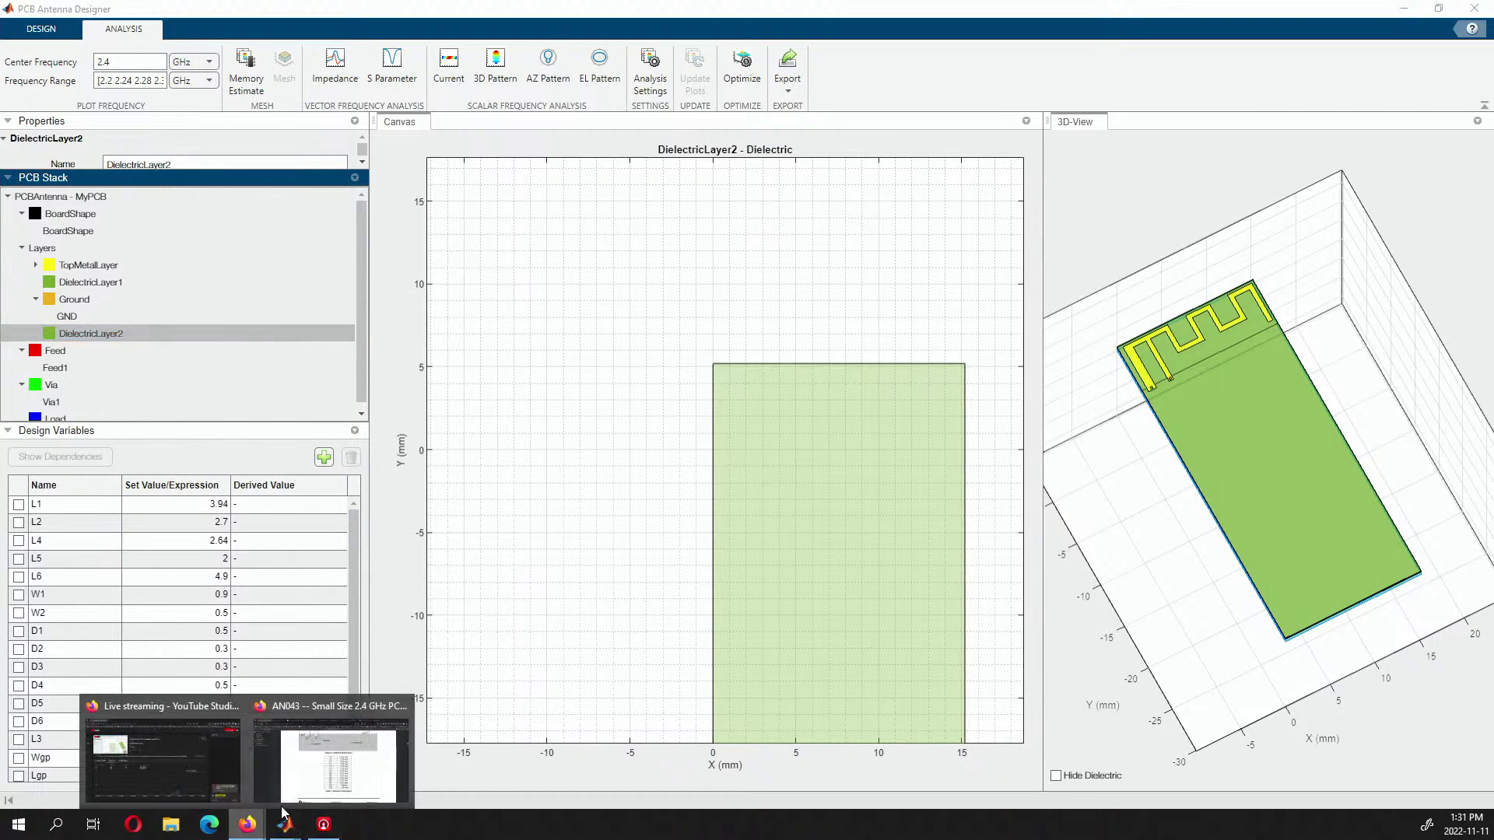
click(326, 770)
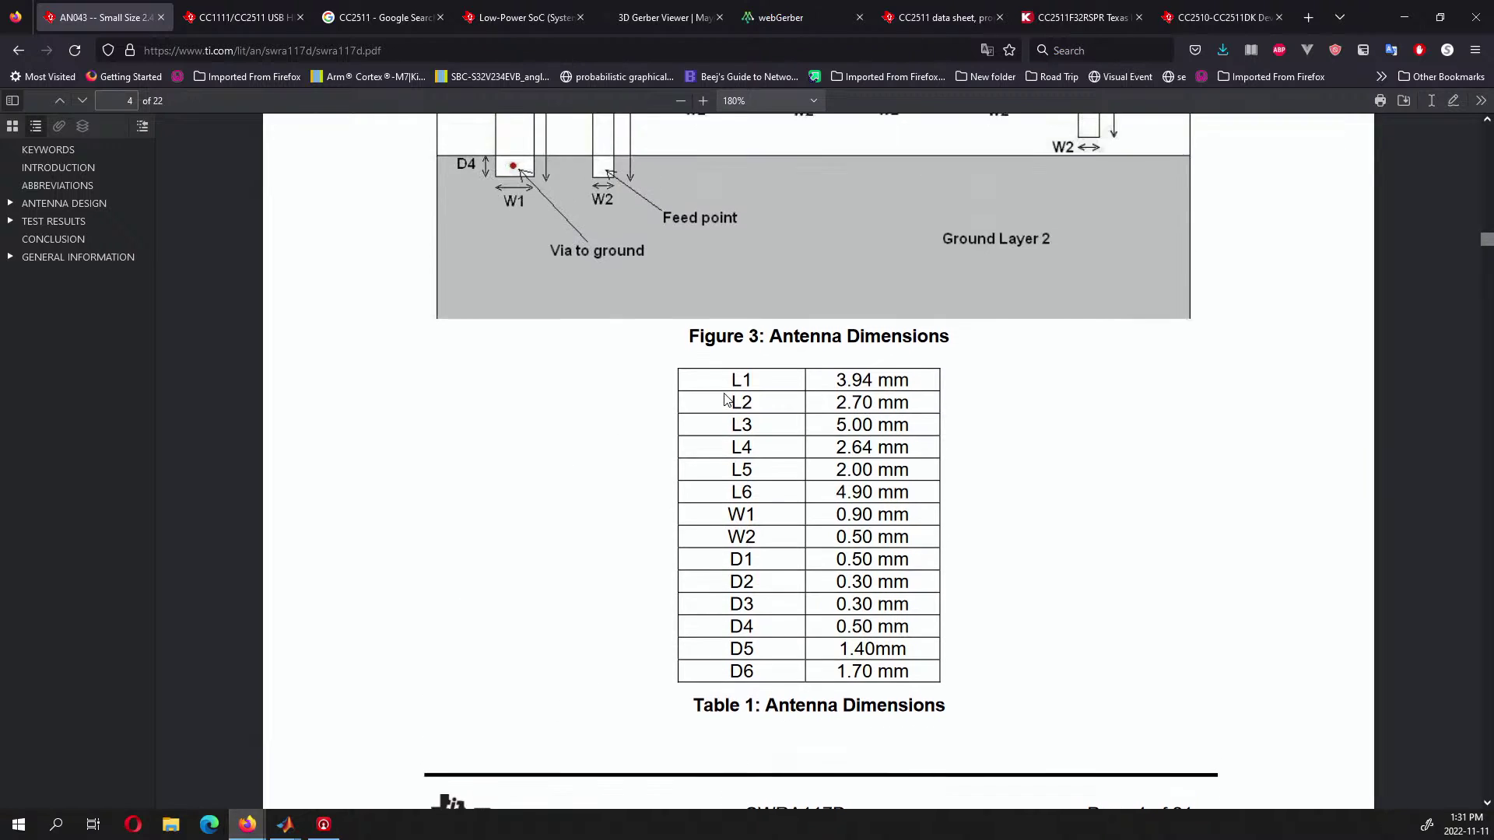
scroll(724, 399, down, 10)
scroll(769, 385, down, 4)
scroll(528, 381, down, 1)
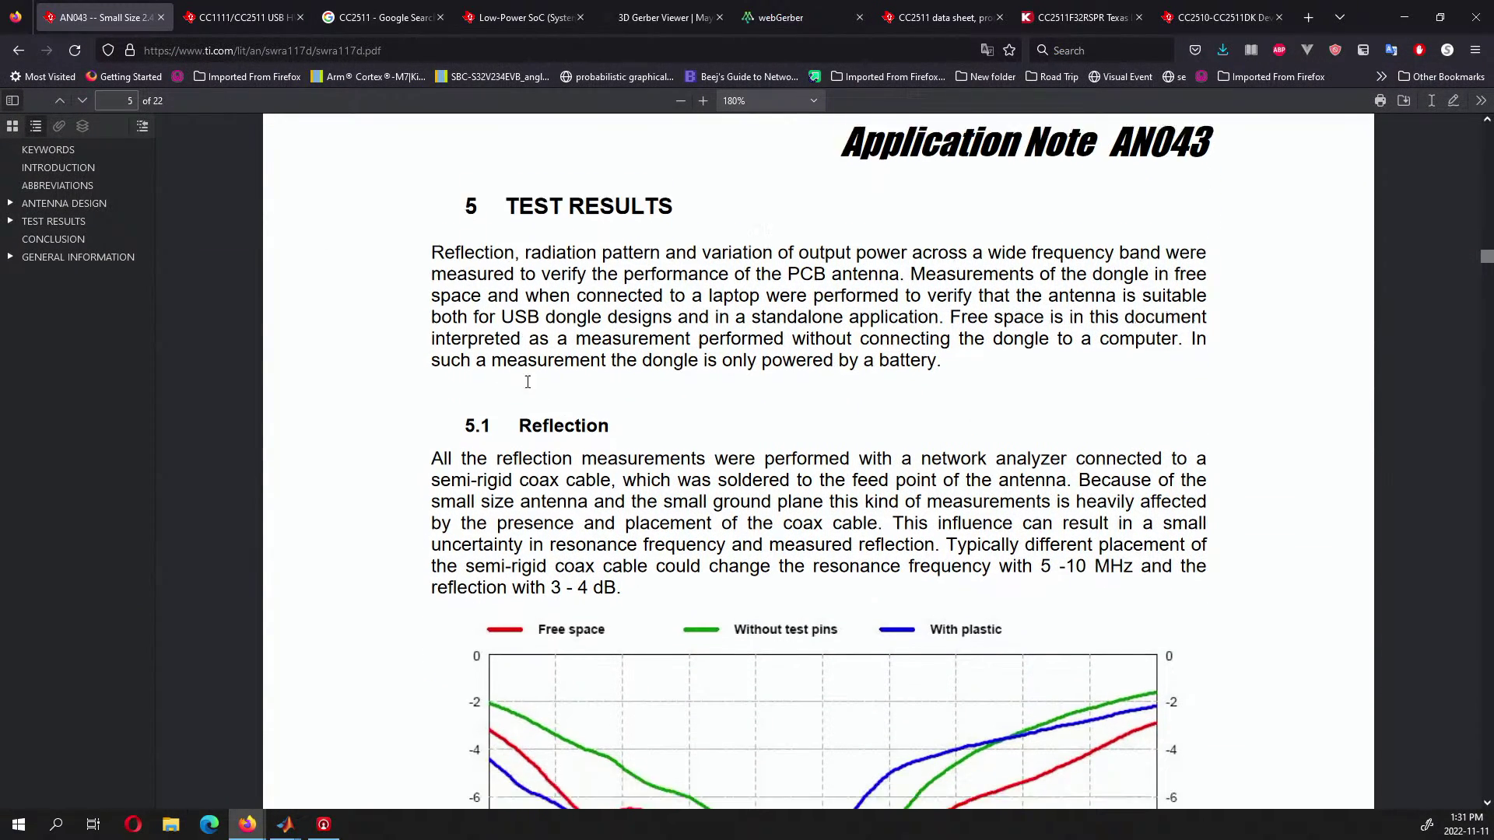
scroll(615, 338, down, 3)
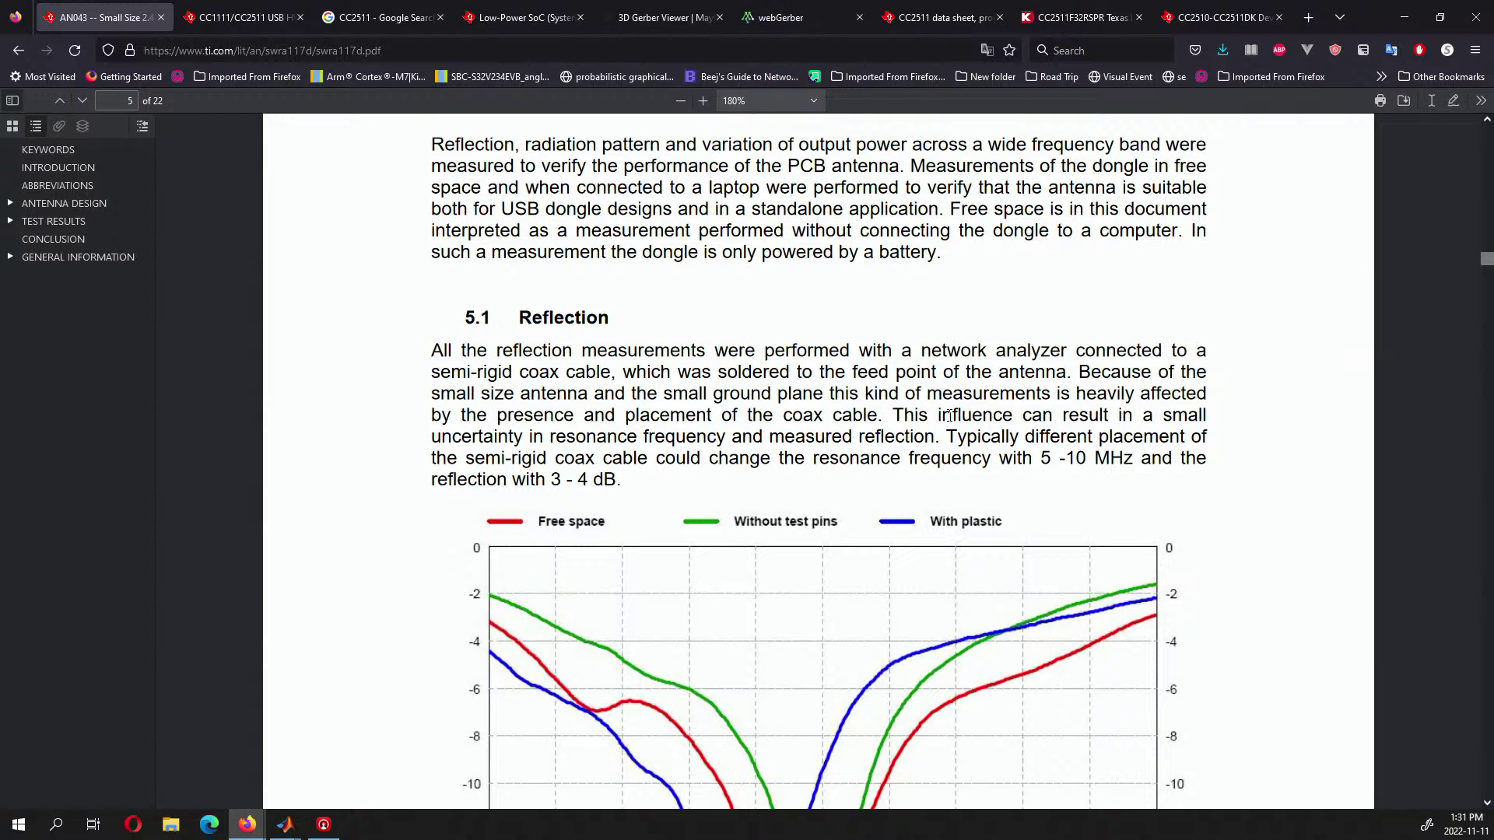
scroll(949, 416, down, 8)
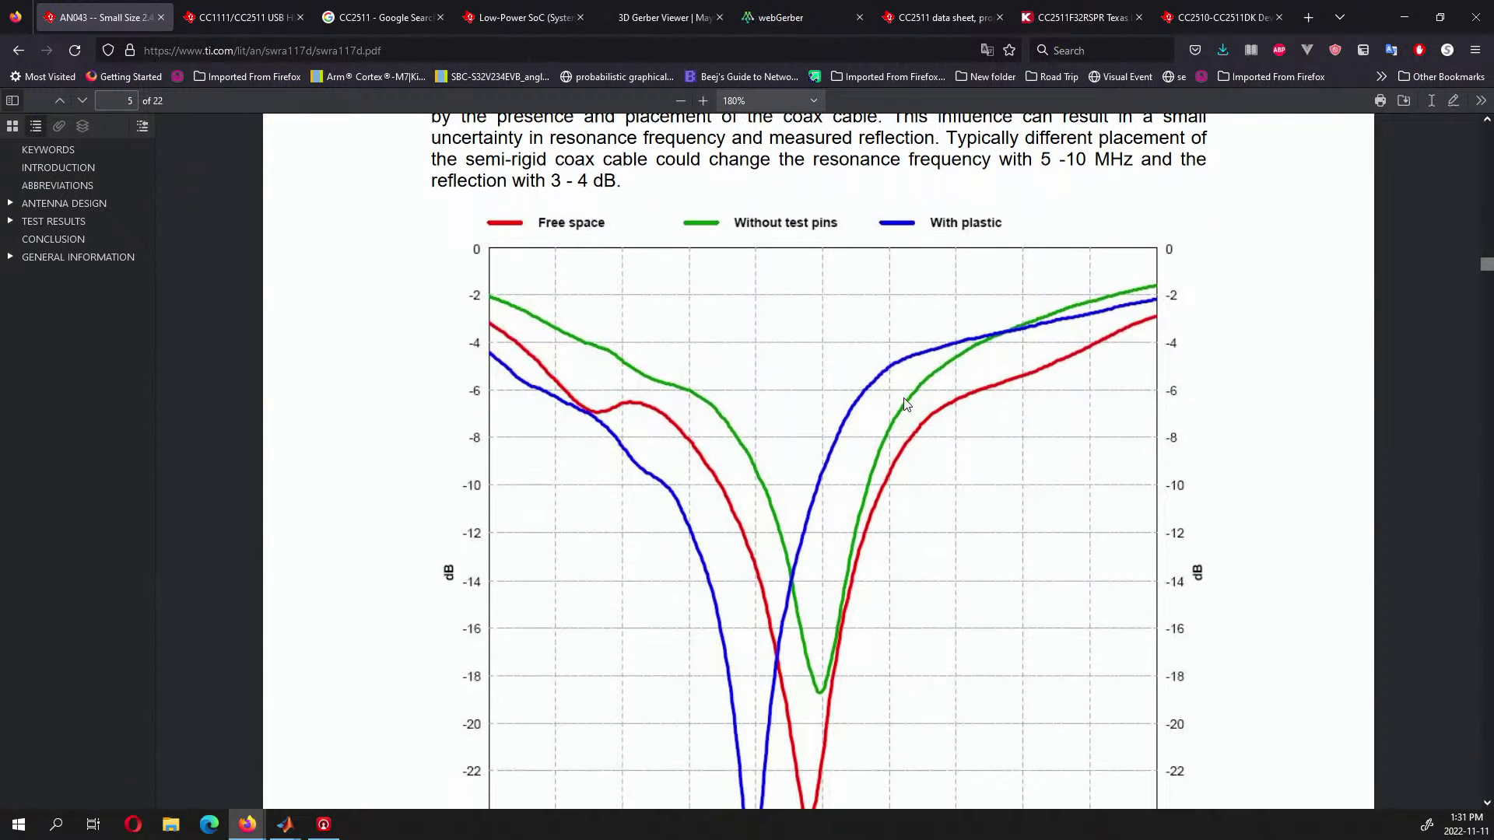
scroll(906, 403, down, 4)
scroll(780, 324, up, 2)
scroll(780, 337, down, 4)
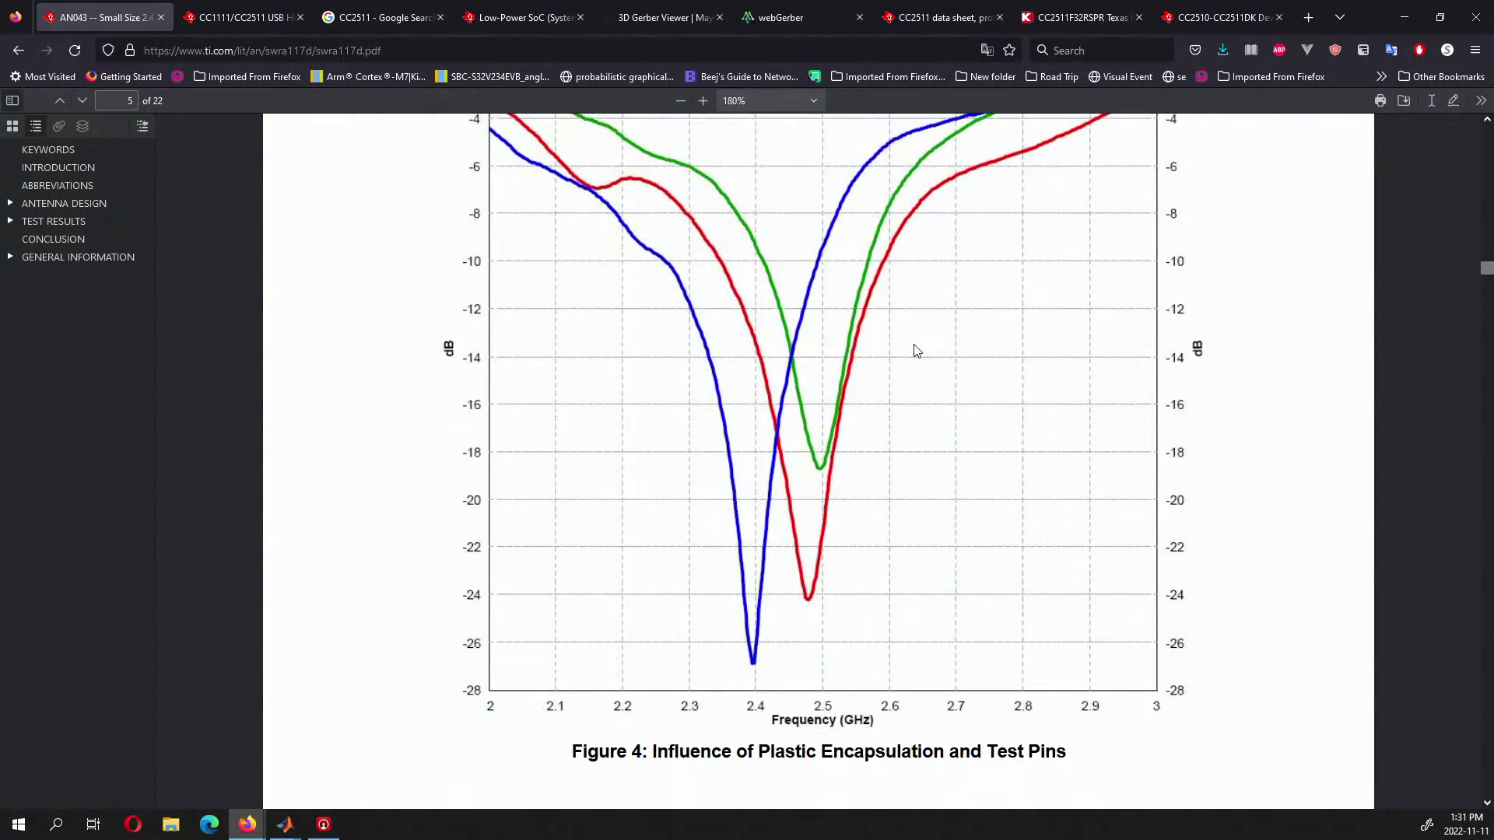
scroll(733, 563, up, 2)
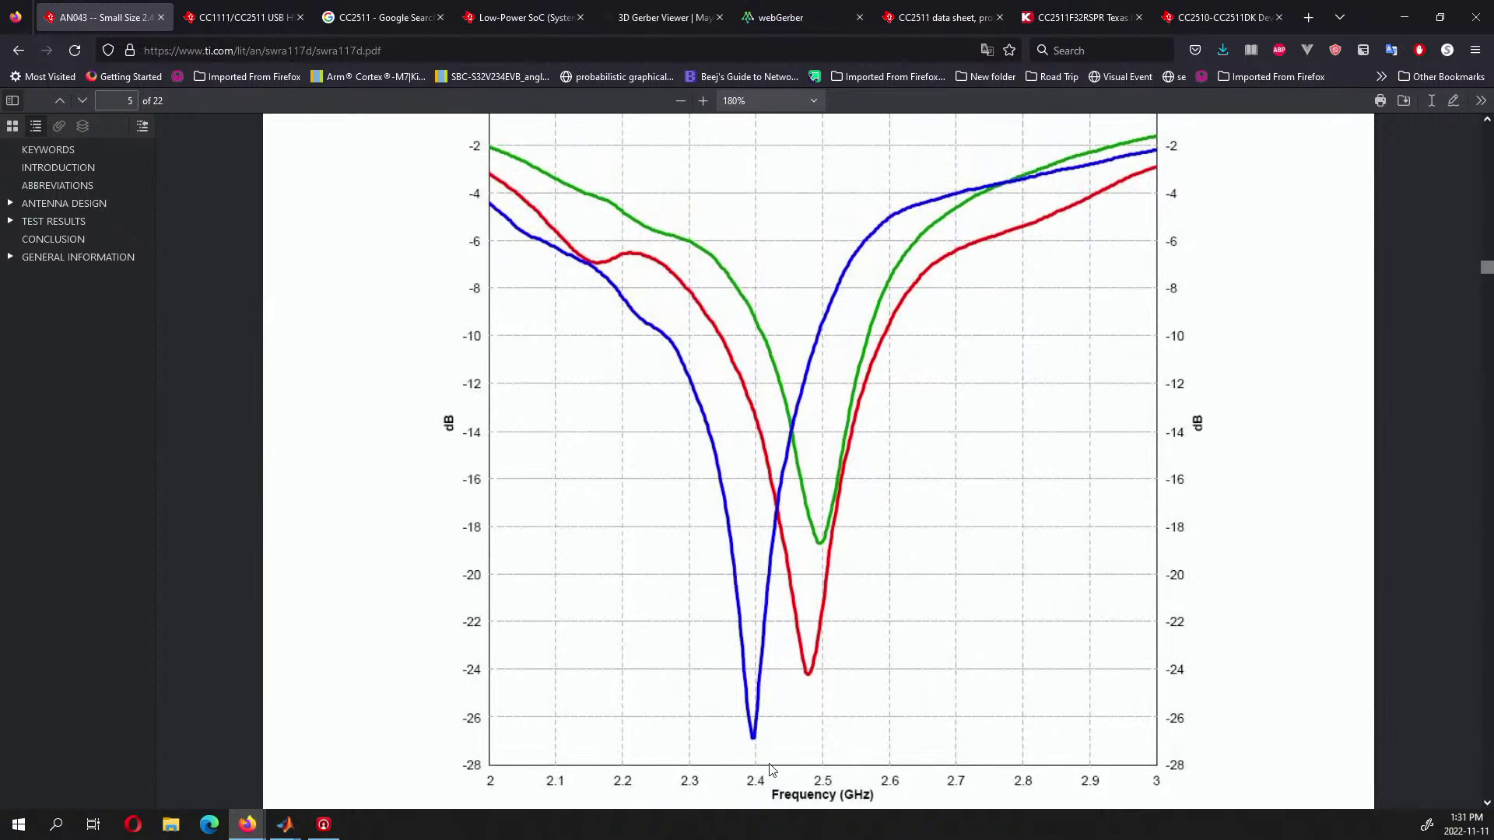
scroll(771, 618, up, 4)
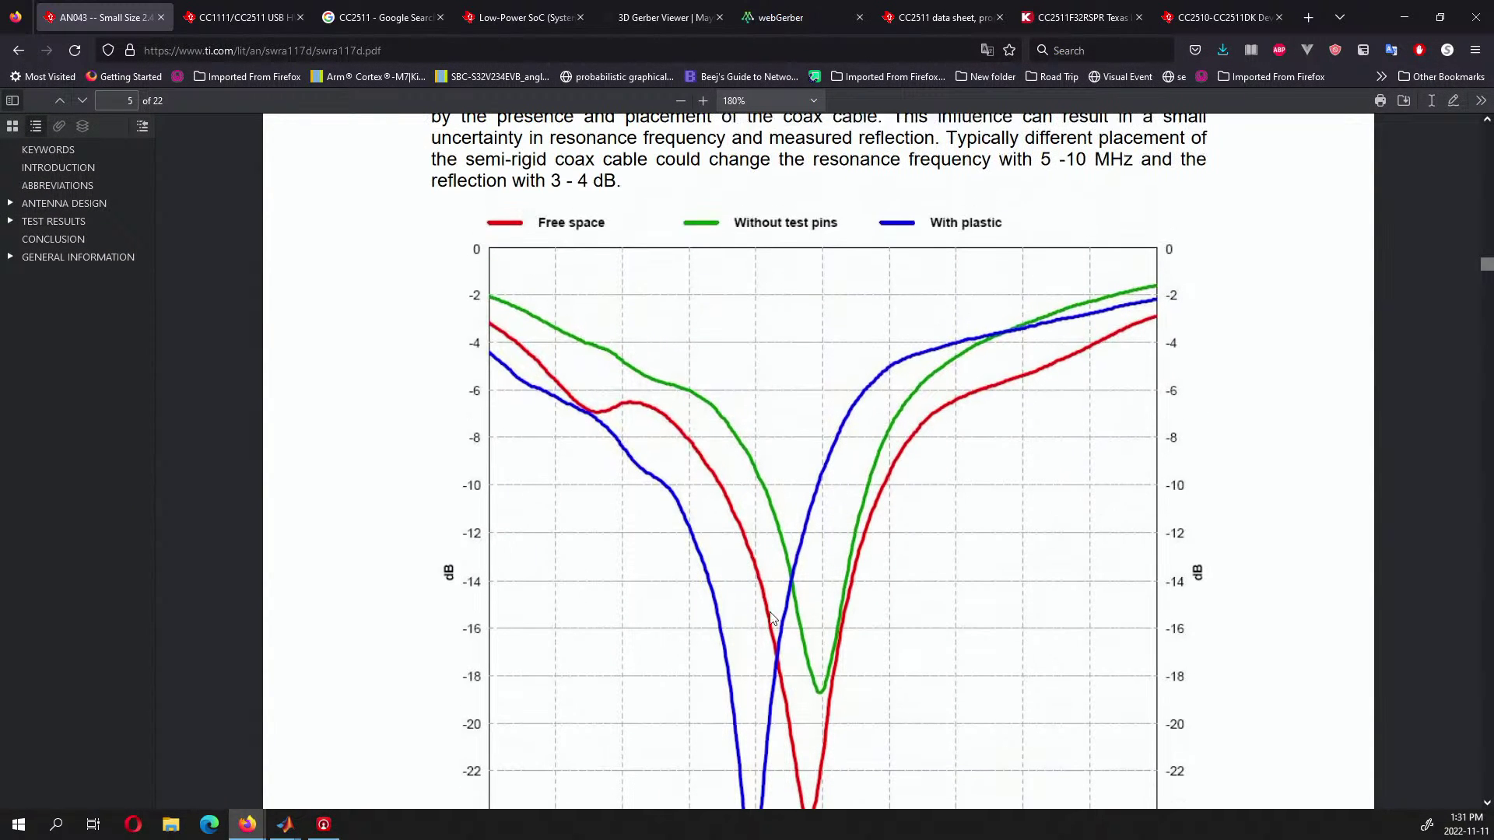
scroll(614, 313, down, 4)
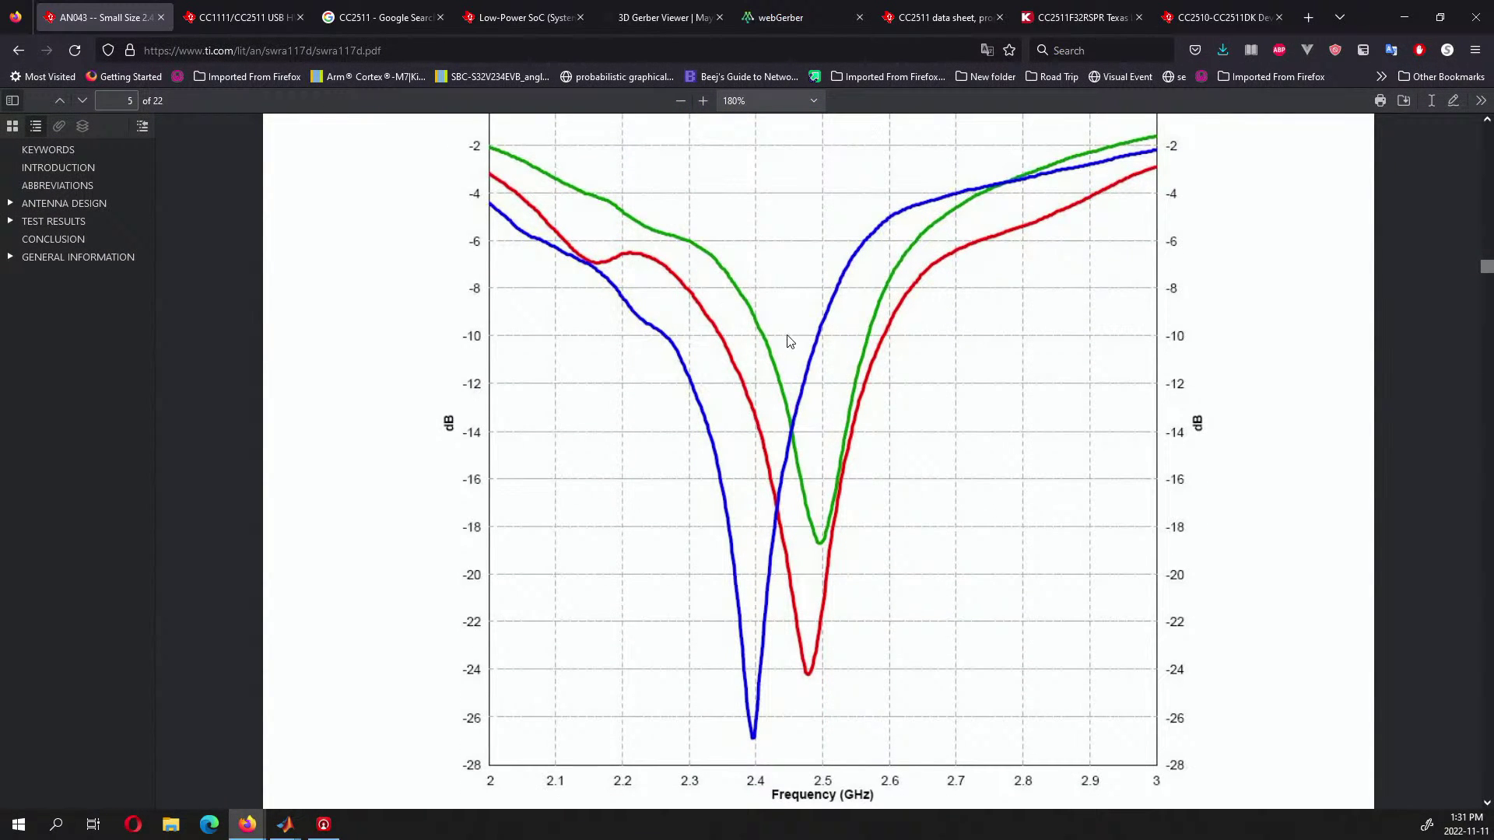
scroll(788, 342, up, 4)
scroll(788, 342, up, 6)
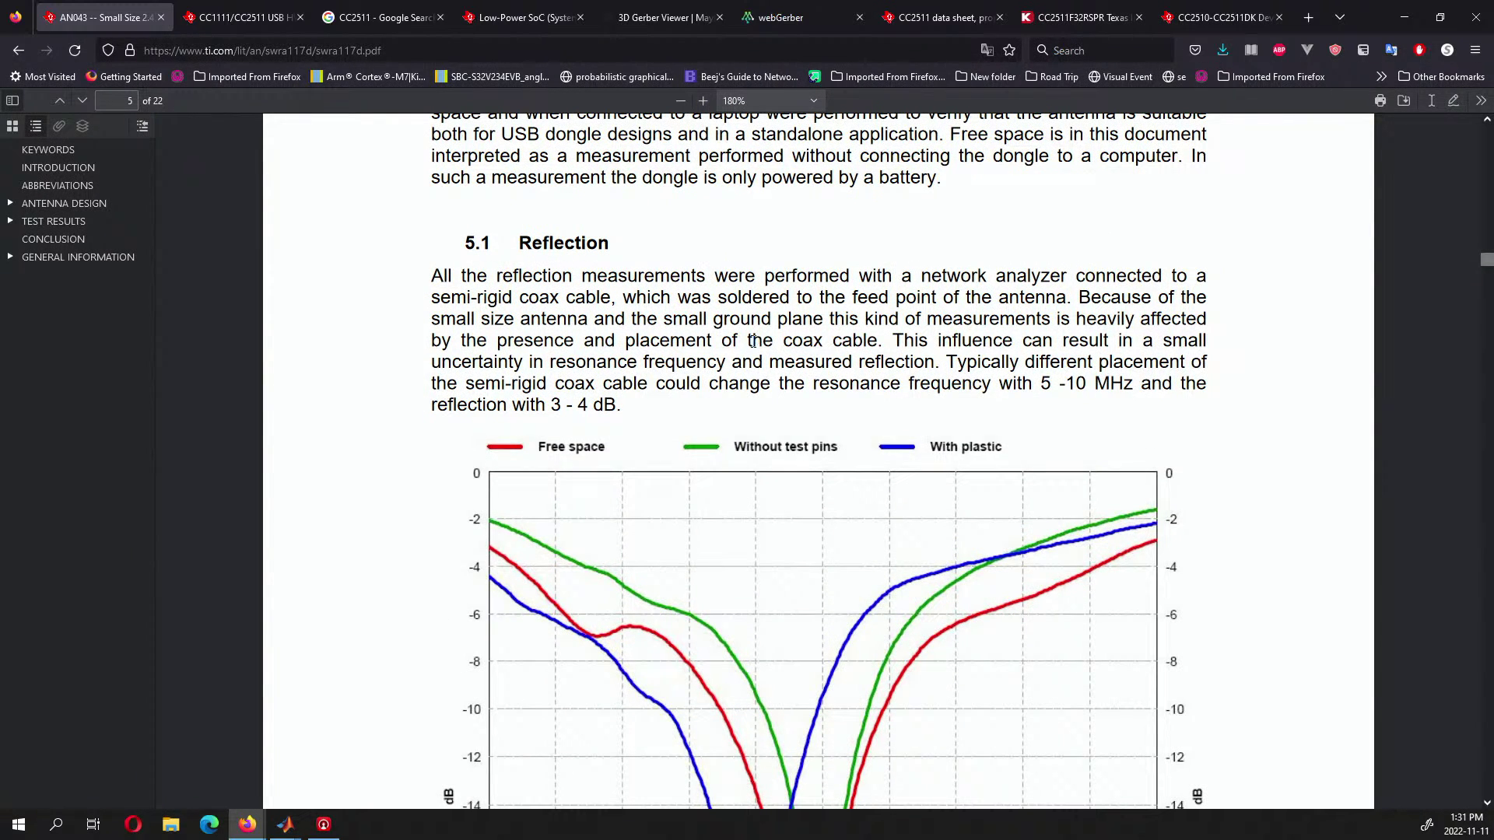
scroll(754, 342, down, 16)
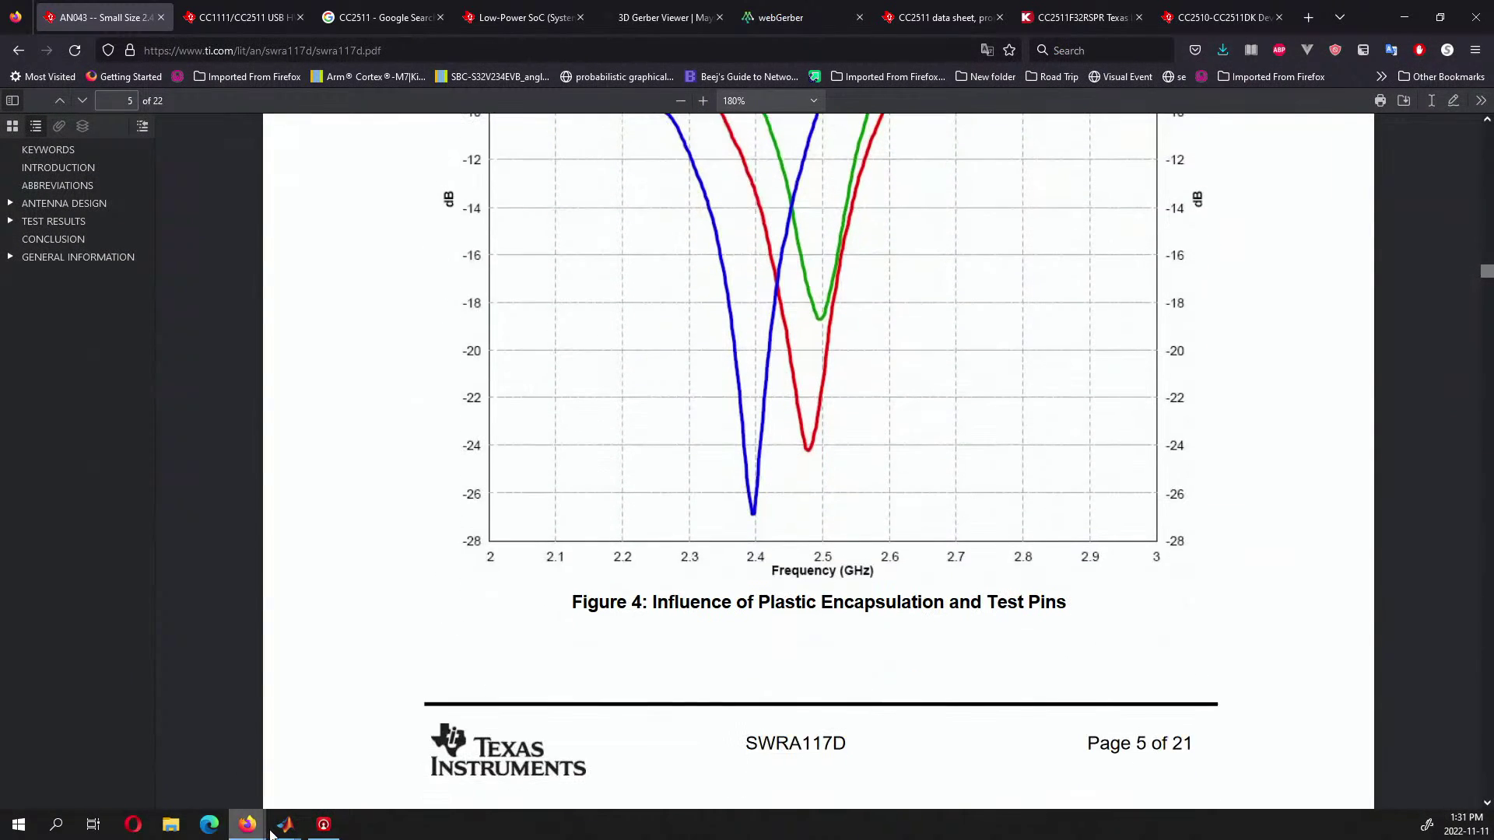
Switch back to PCB Antenna Designer and plot the antenna's impedance and S-parameters over the set frequency range.
mouse_move(283, 827)
click(367, 751)
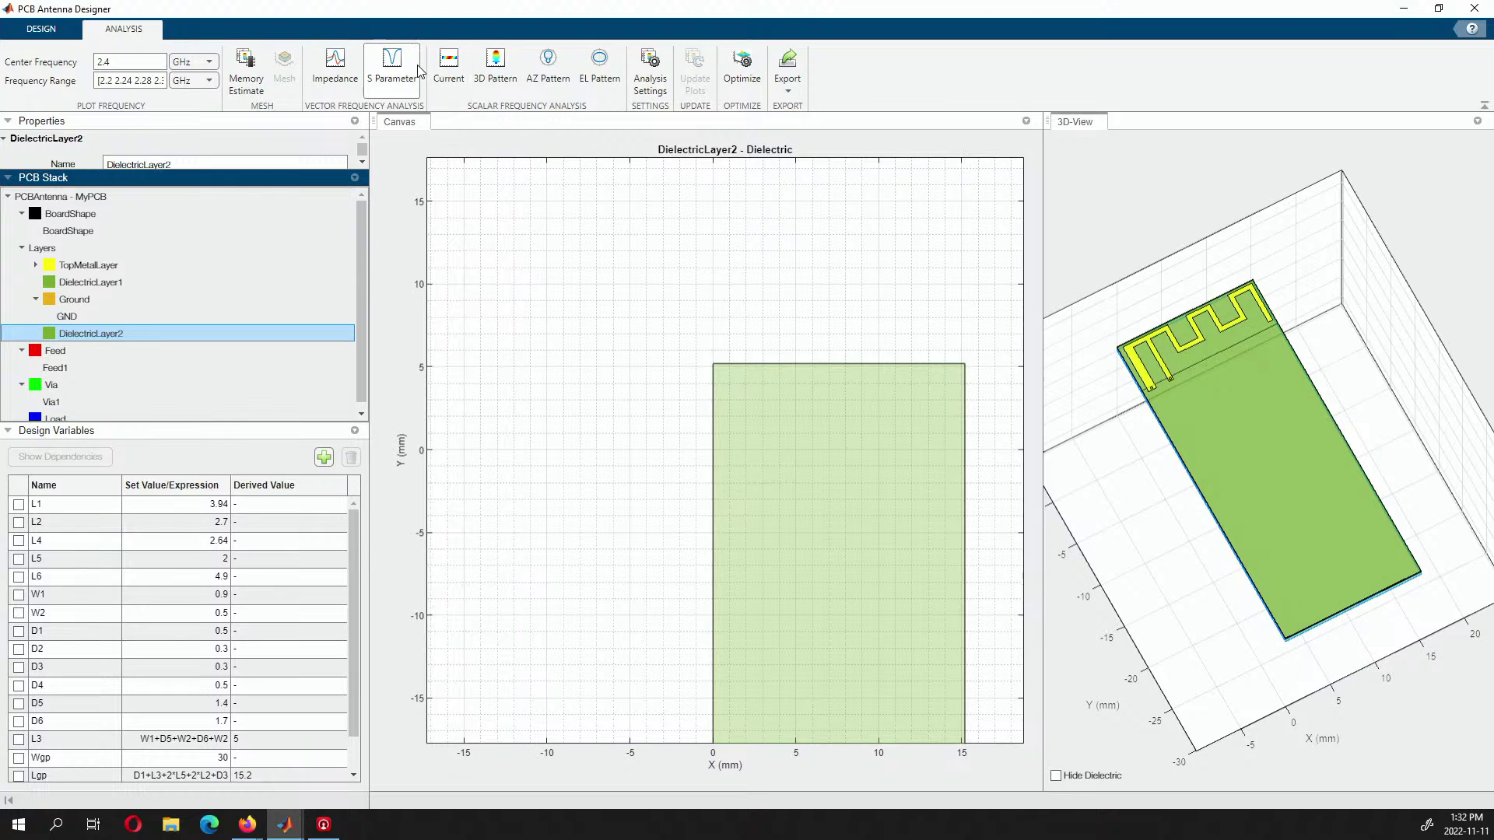
click(335, 66)
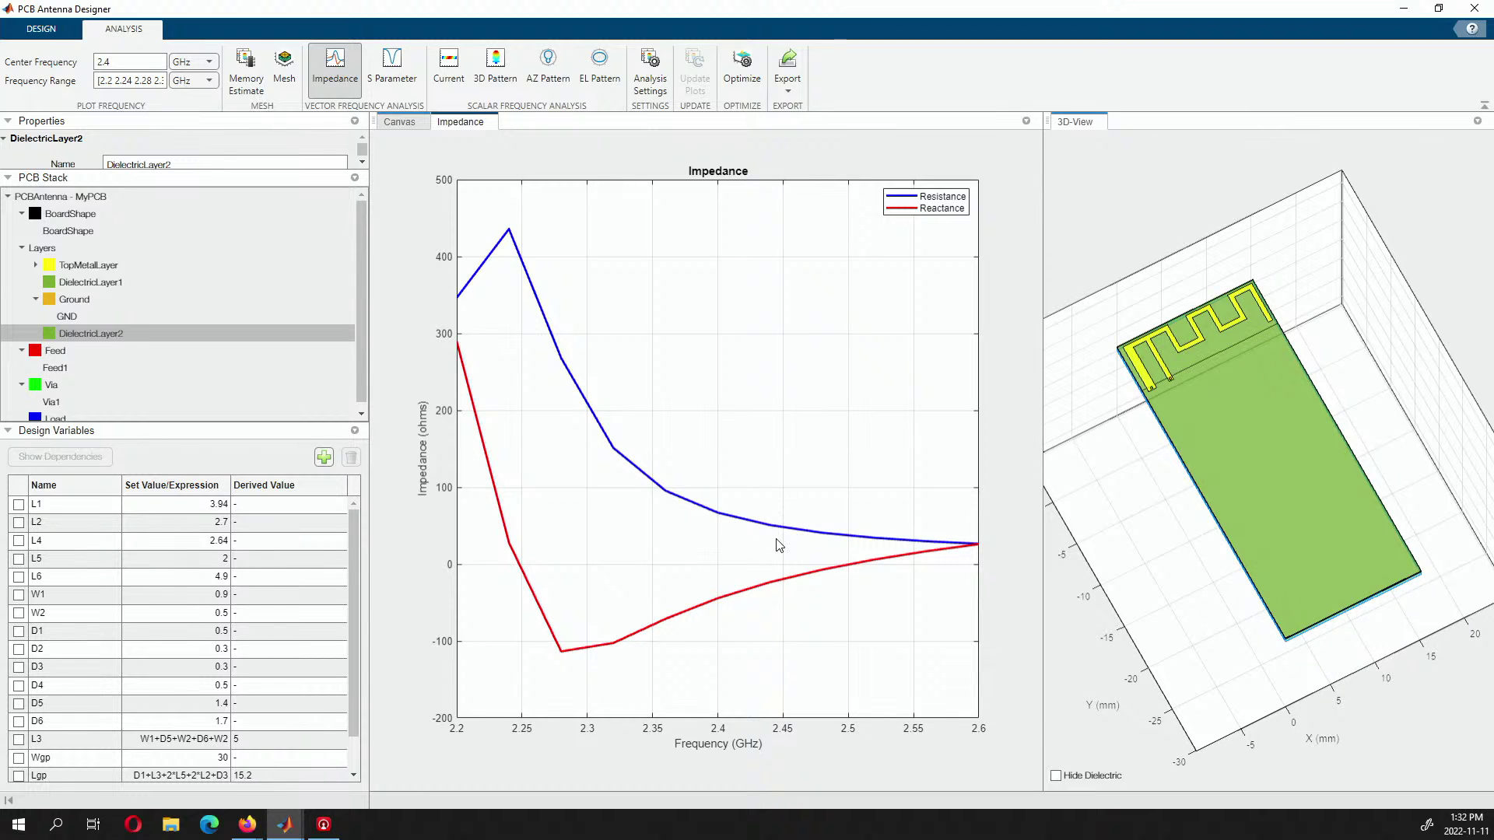
click(387, 64)
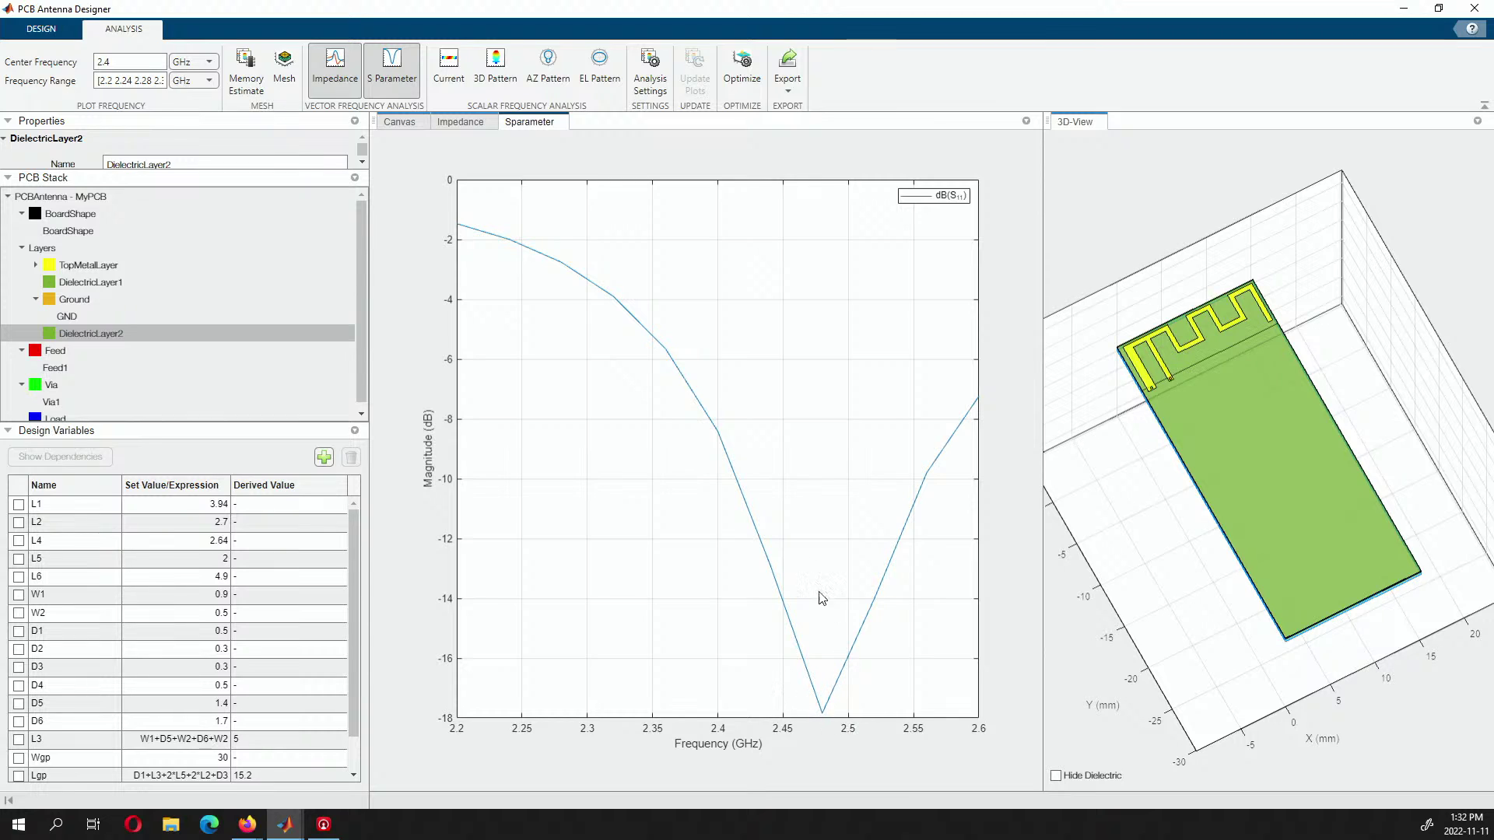
Plot the current distribution at 2.4 GHz and inspect it along the meandered trace and ground plane.
click(449, 66)
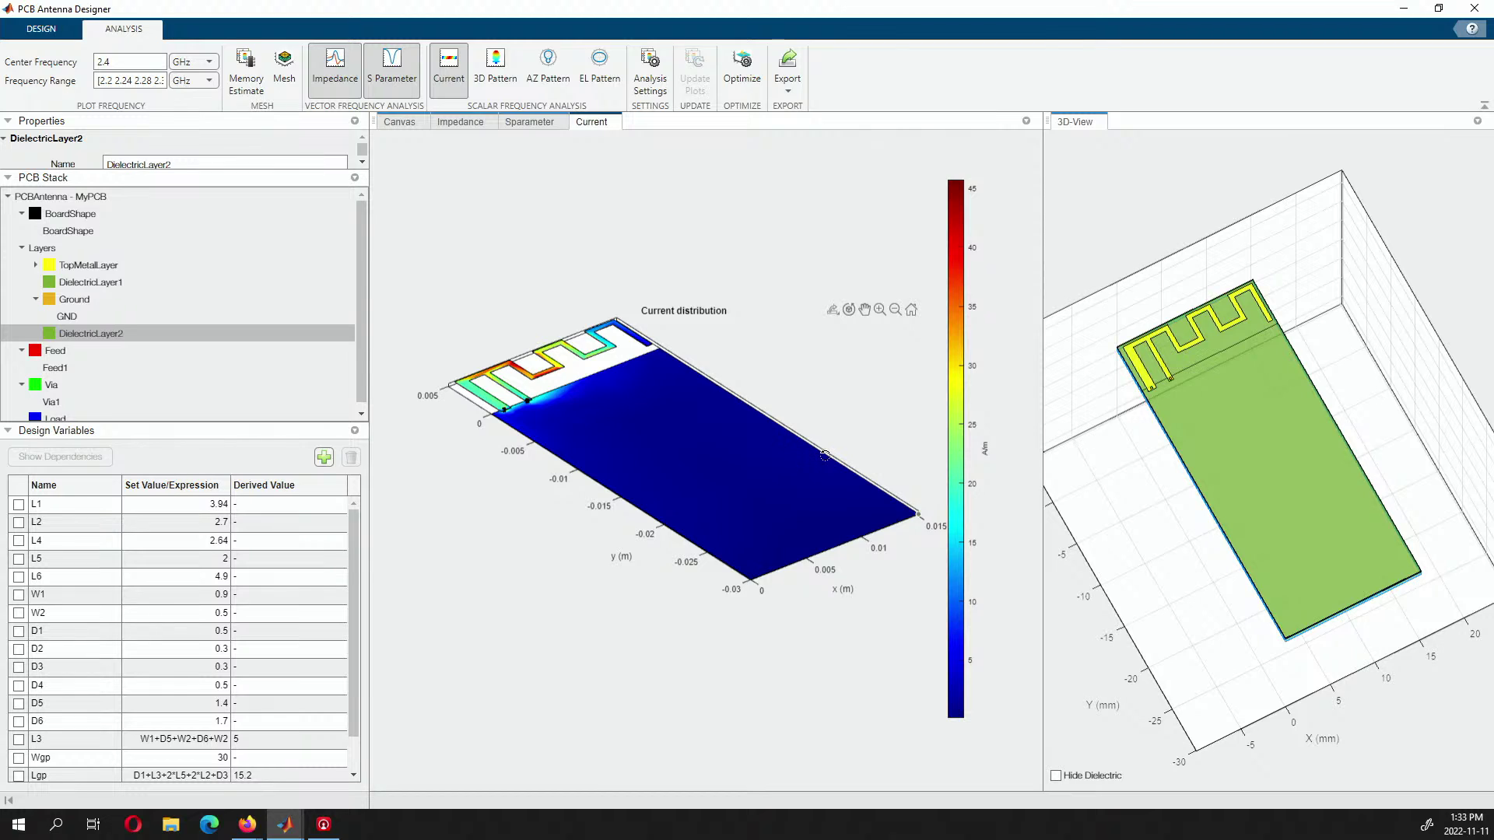
mouse_move(825, 456)
mouse_move(755, 466)
mouse_move(640, 371)
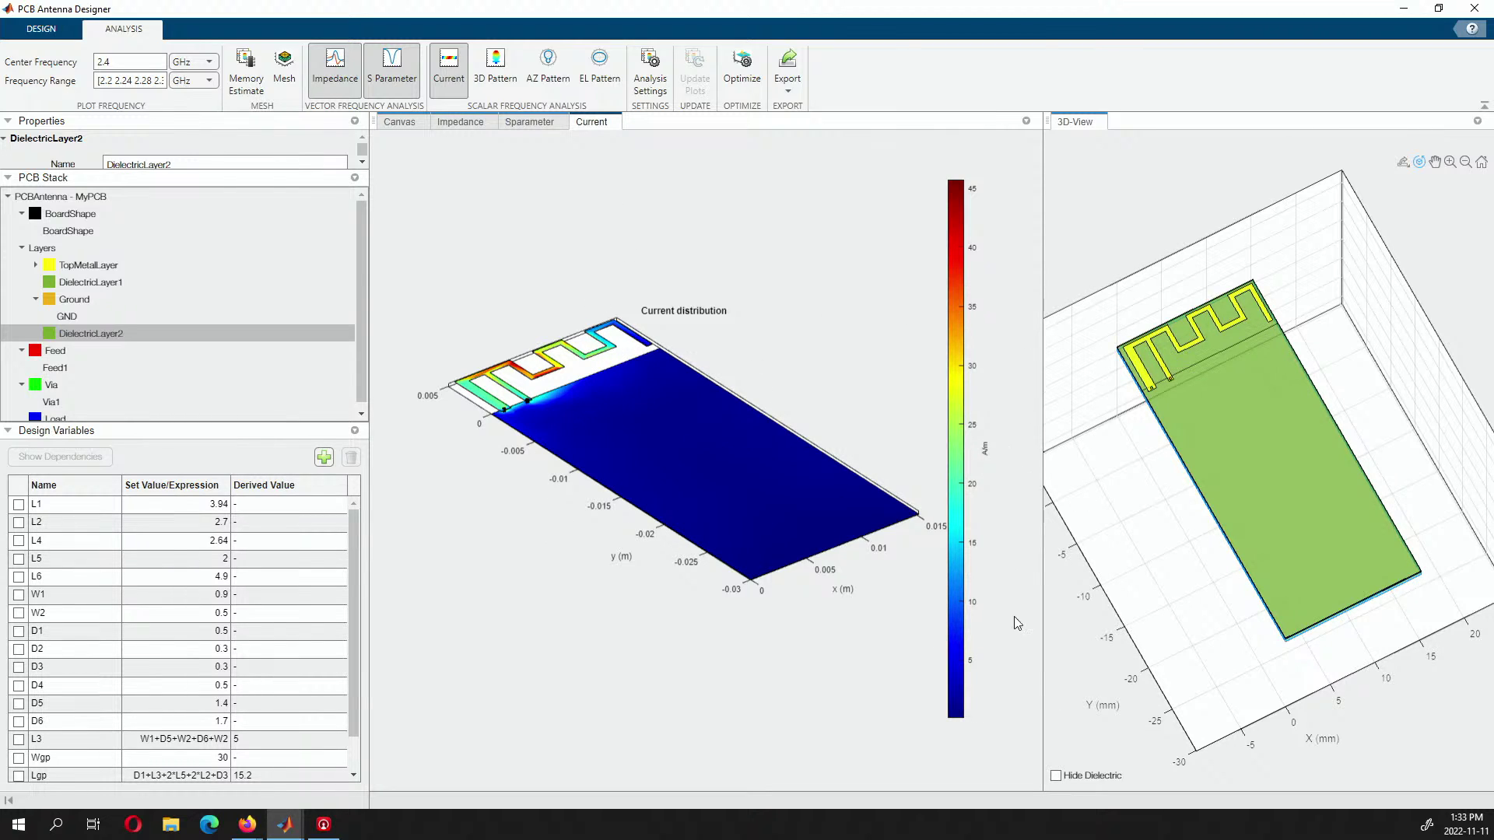
Plot the 3D gain pattern at 2.4 GHz with the antenna overlaid and inspect it from several angles.
click(496, 66)
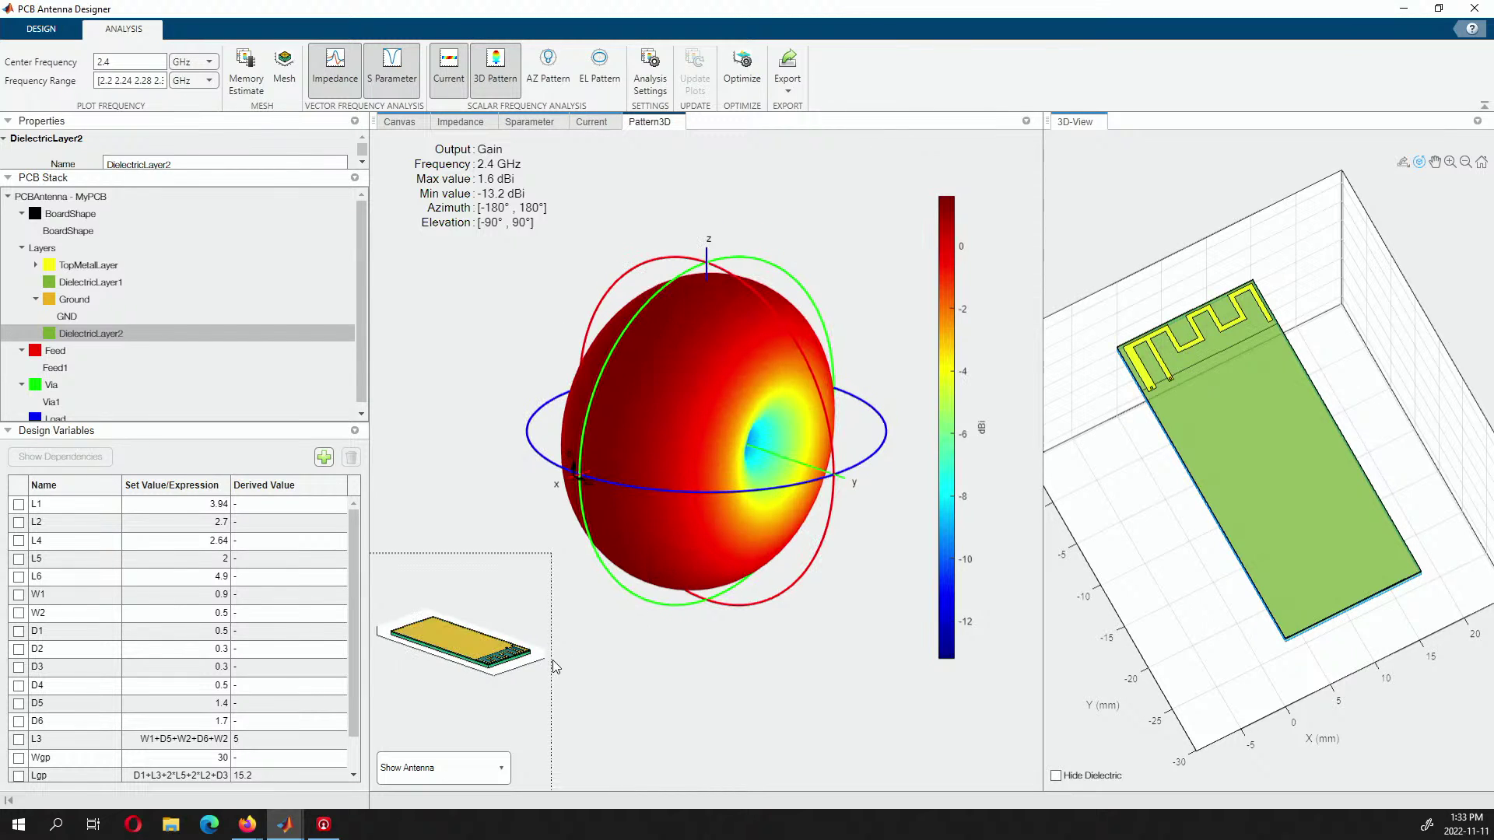
click(466, 768)
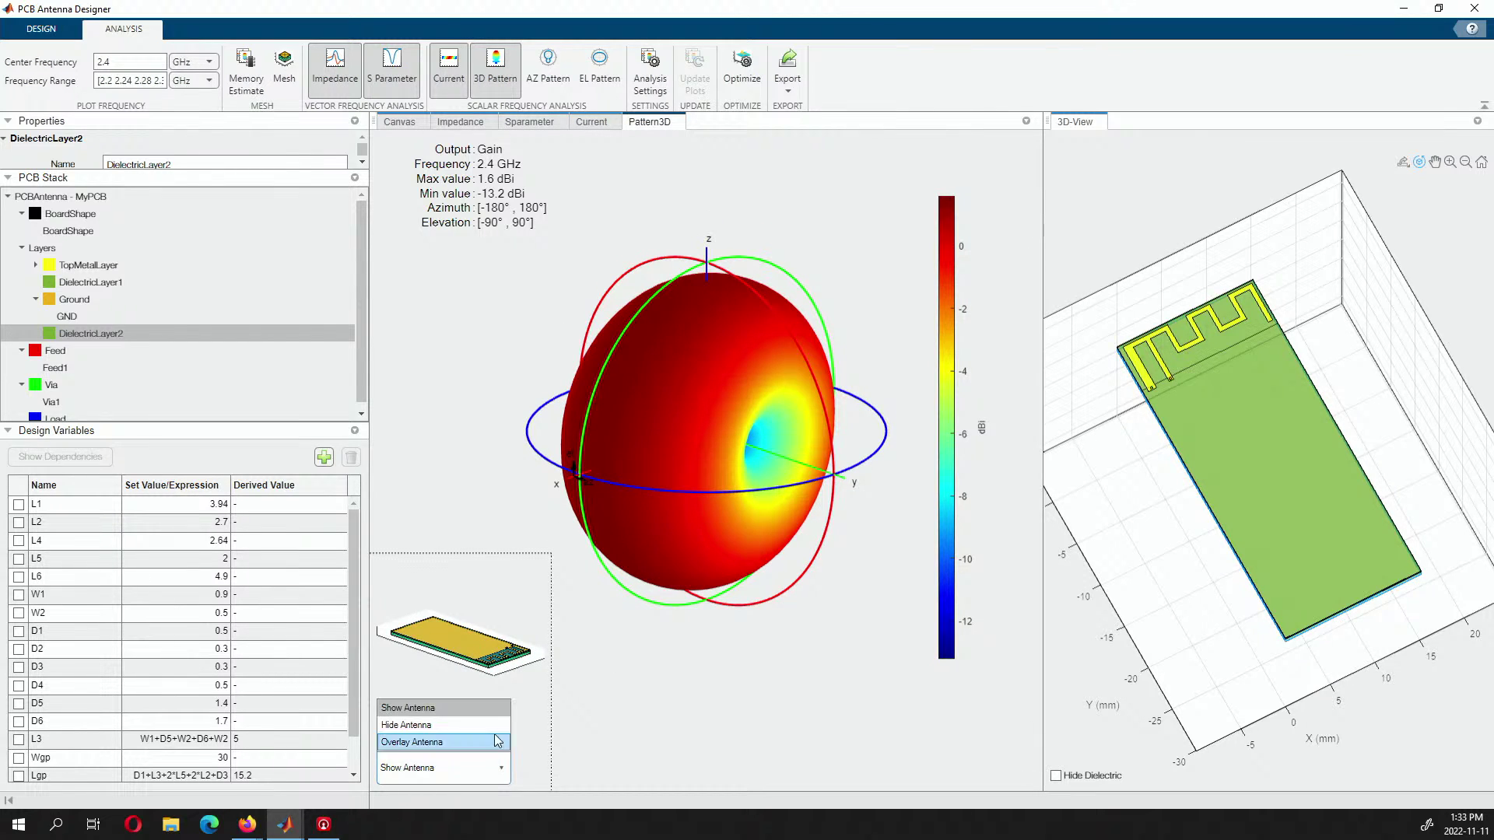
click(444, 743)
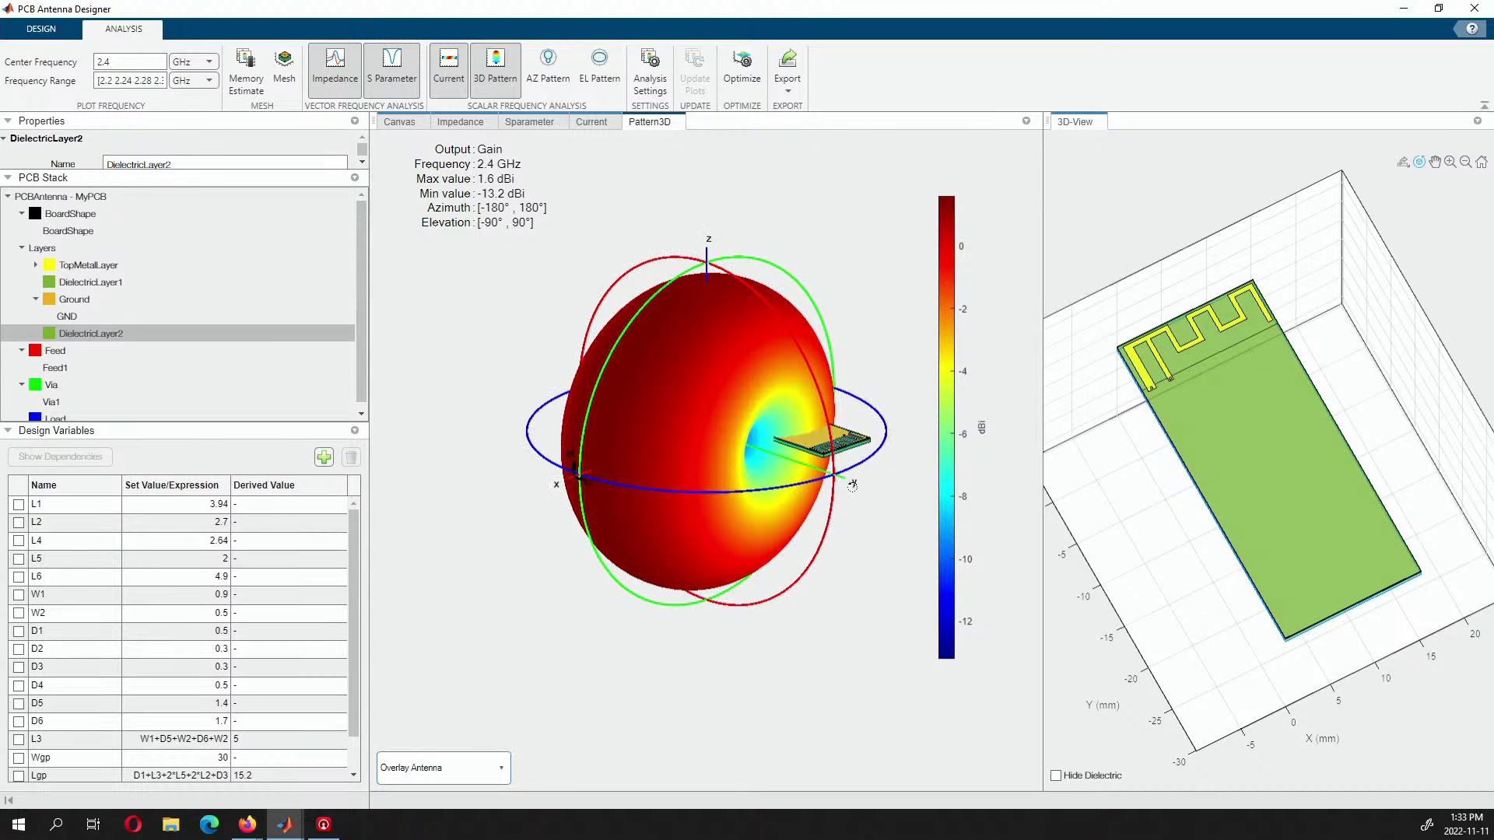
drag(803, 497, 734, 530)
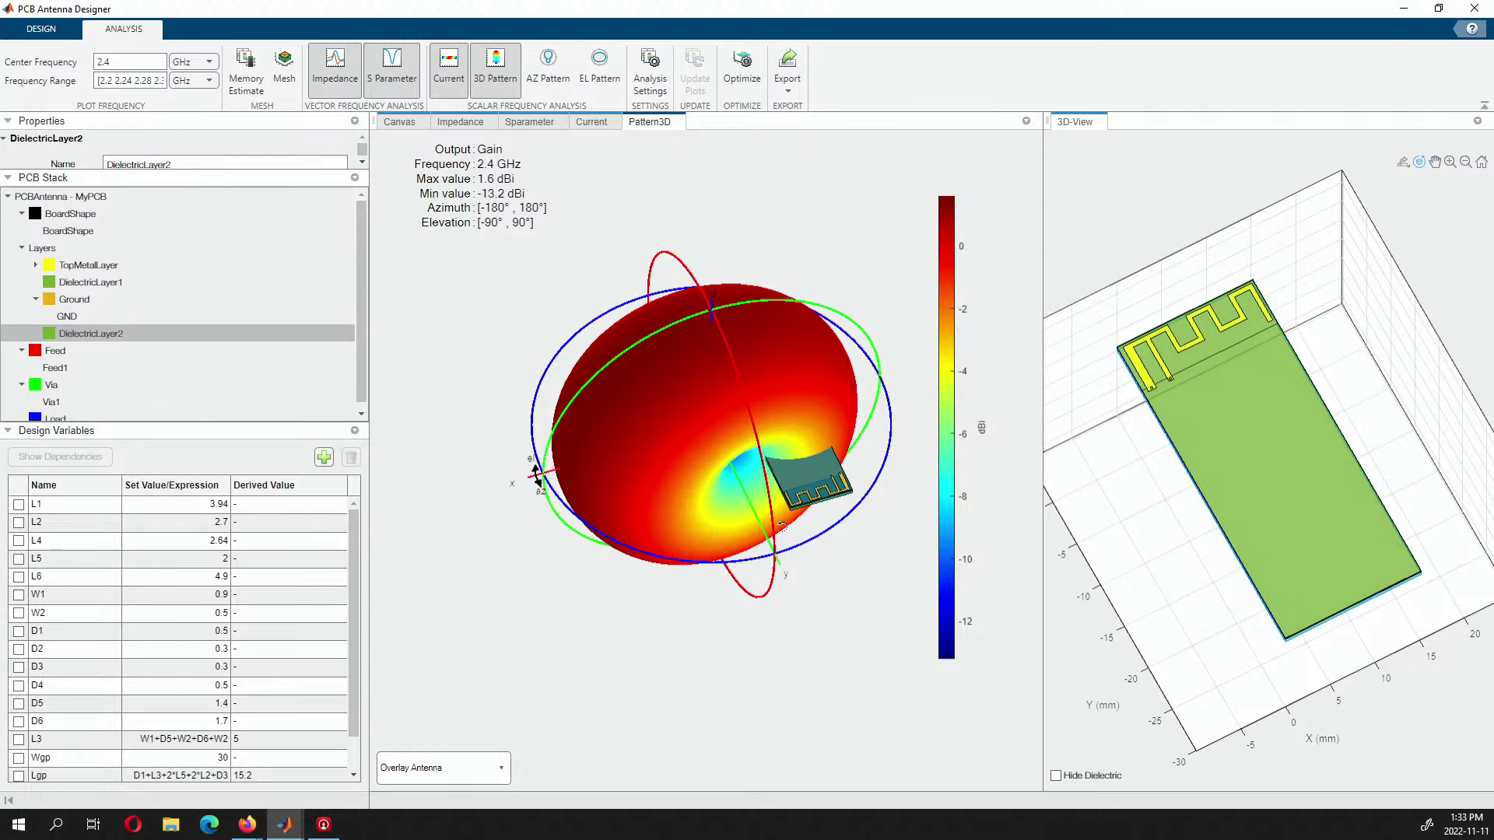
drag(783, 572, 831, 446)
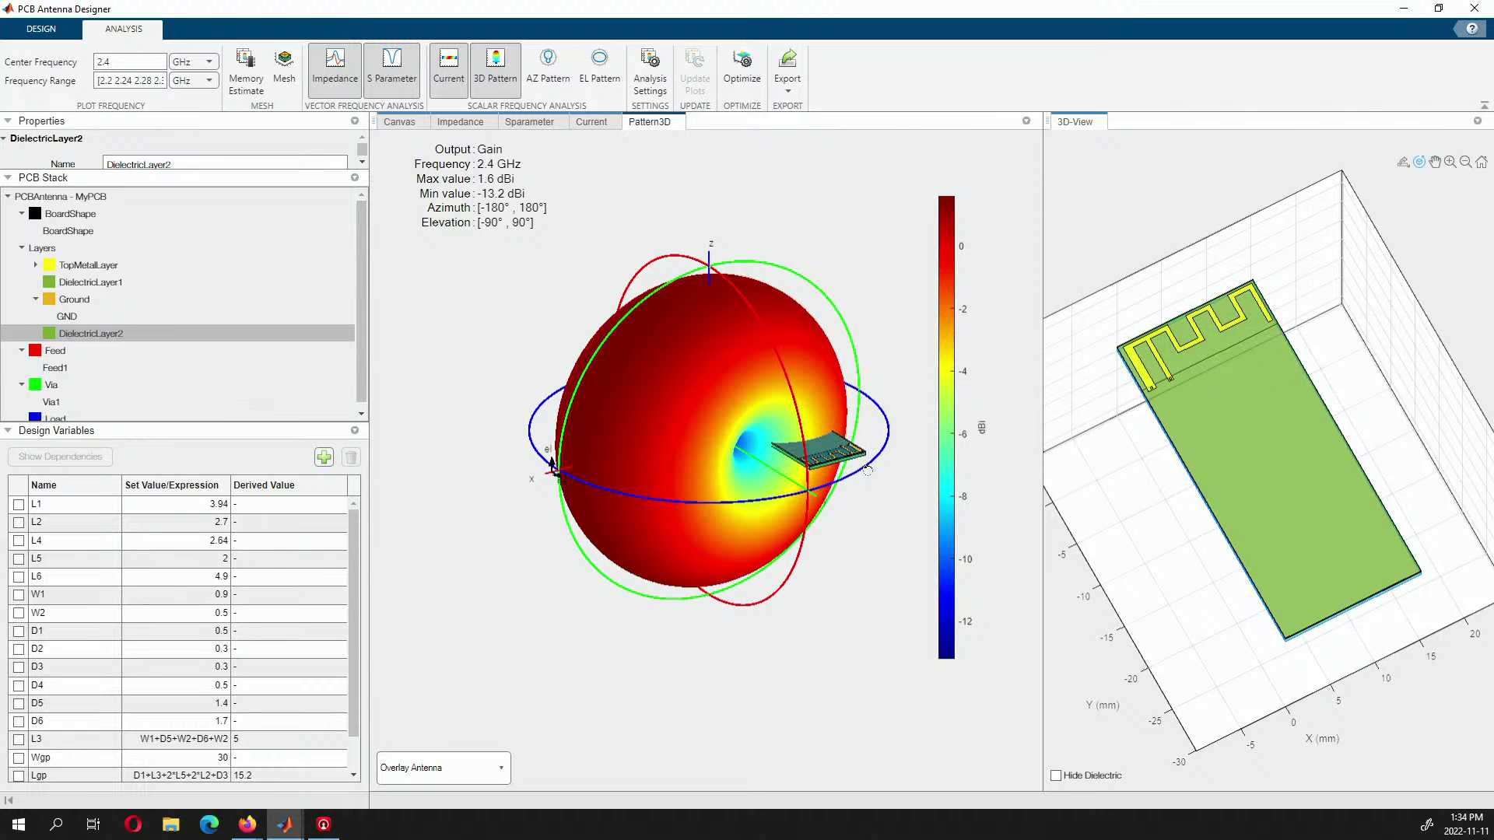
drag(866, 477, 780, 516)
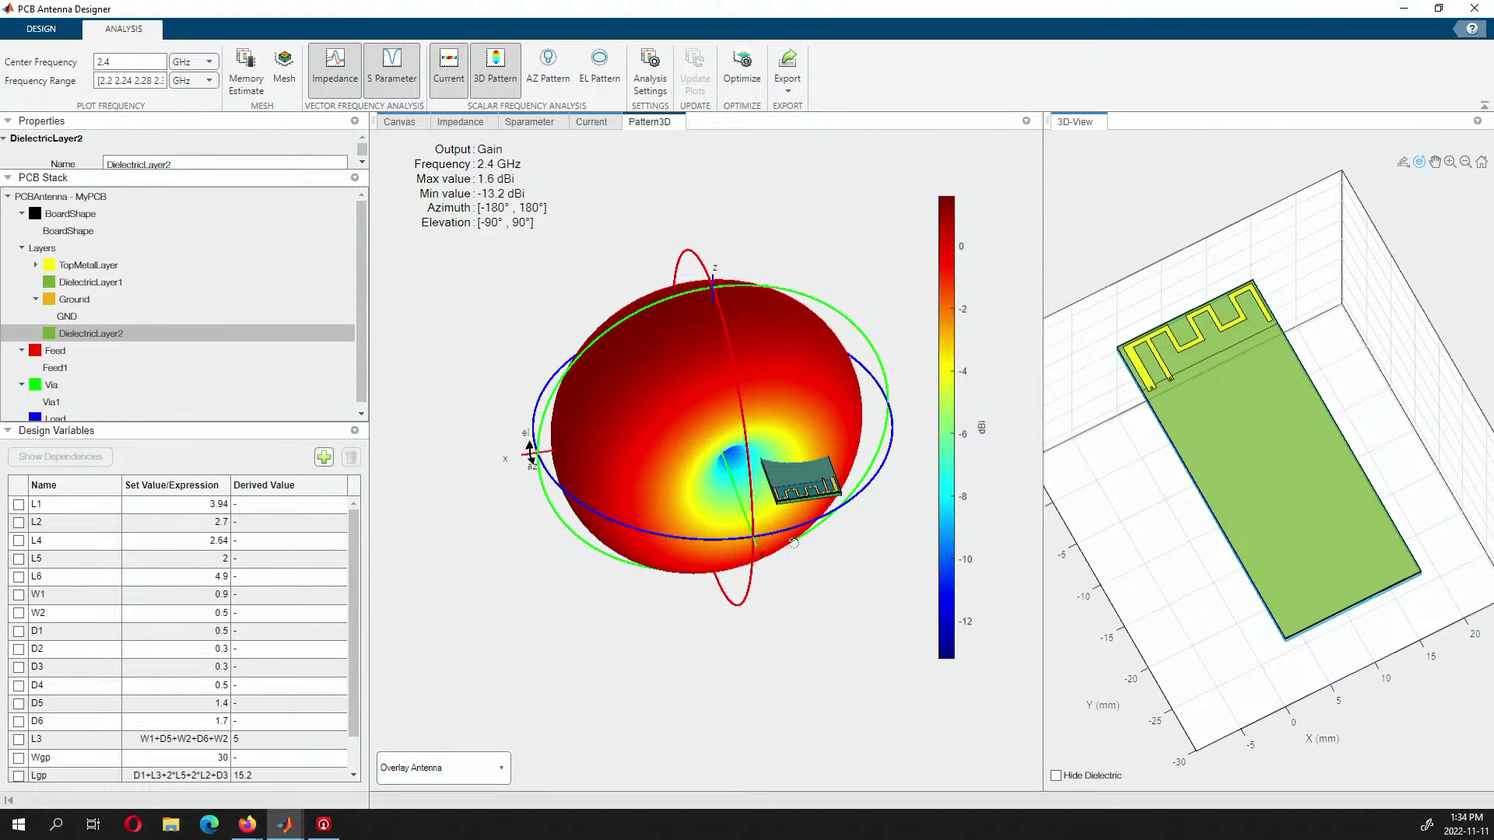
drag(838, 509, 825, 475)
drag(607, 330, 540, 313)
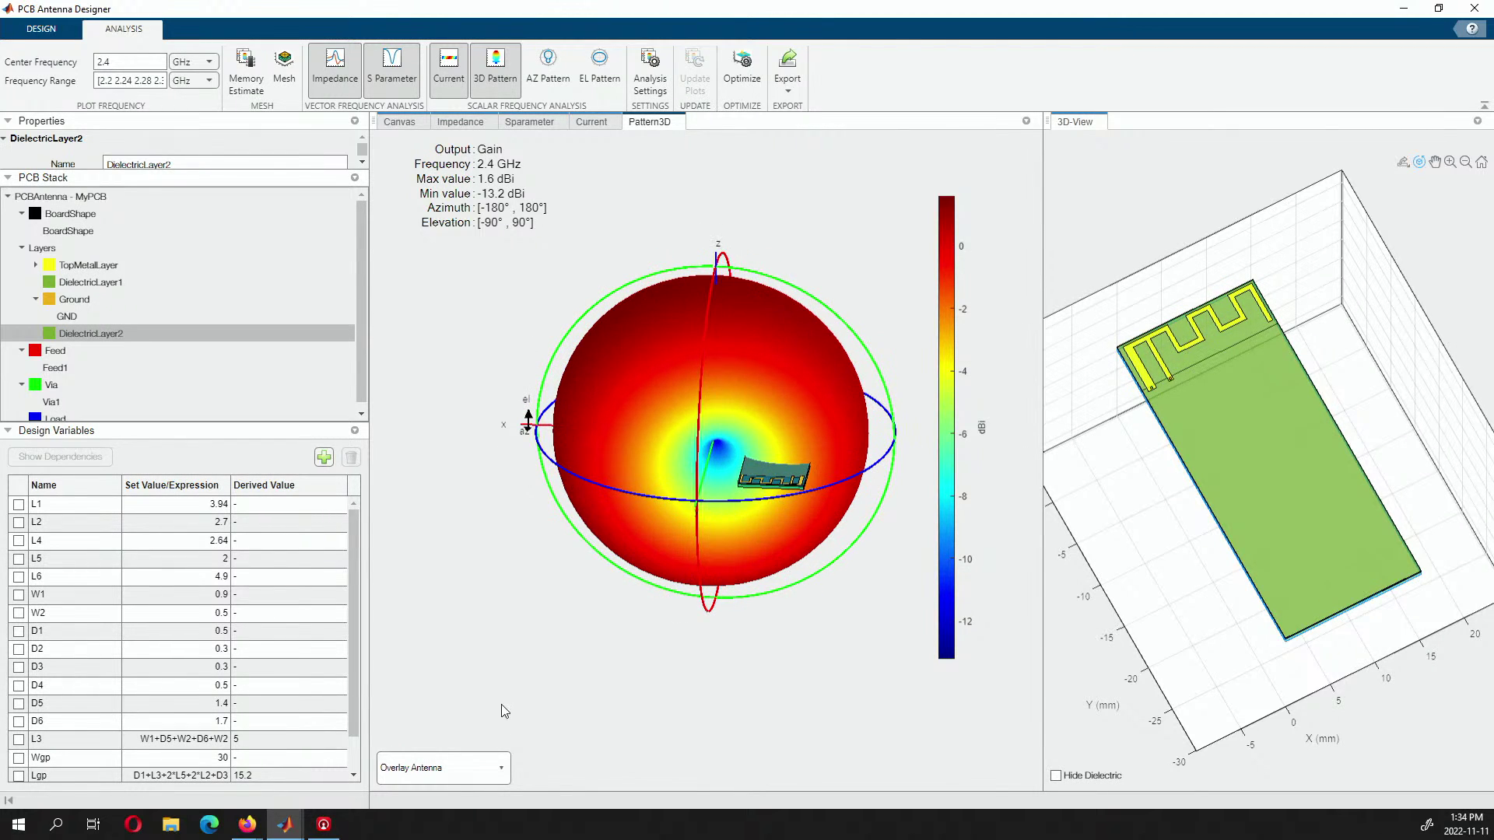
Replace the overlaid antenna with the separate Show Antenna view and compare its orientation with the 3D pattern.
click(483, 769)
click(483, 714)
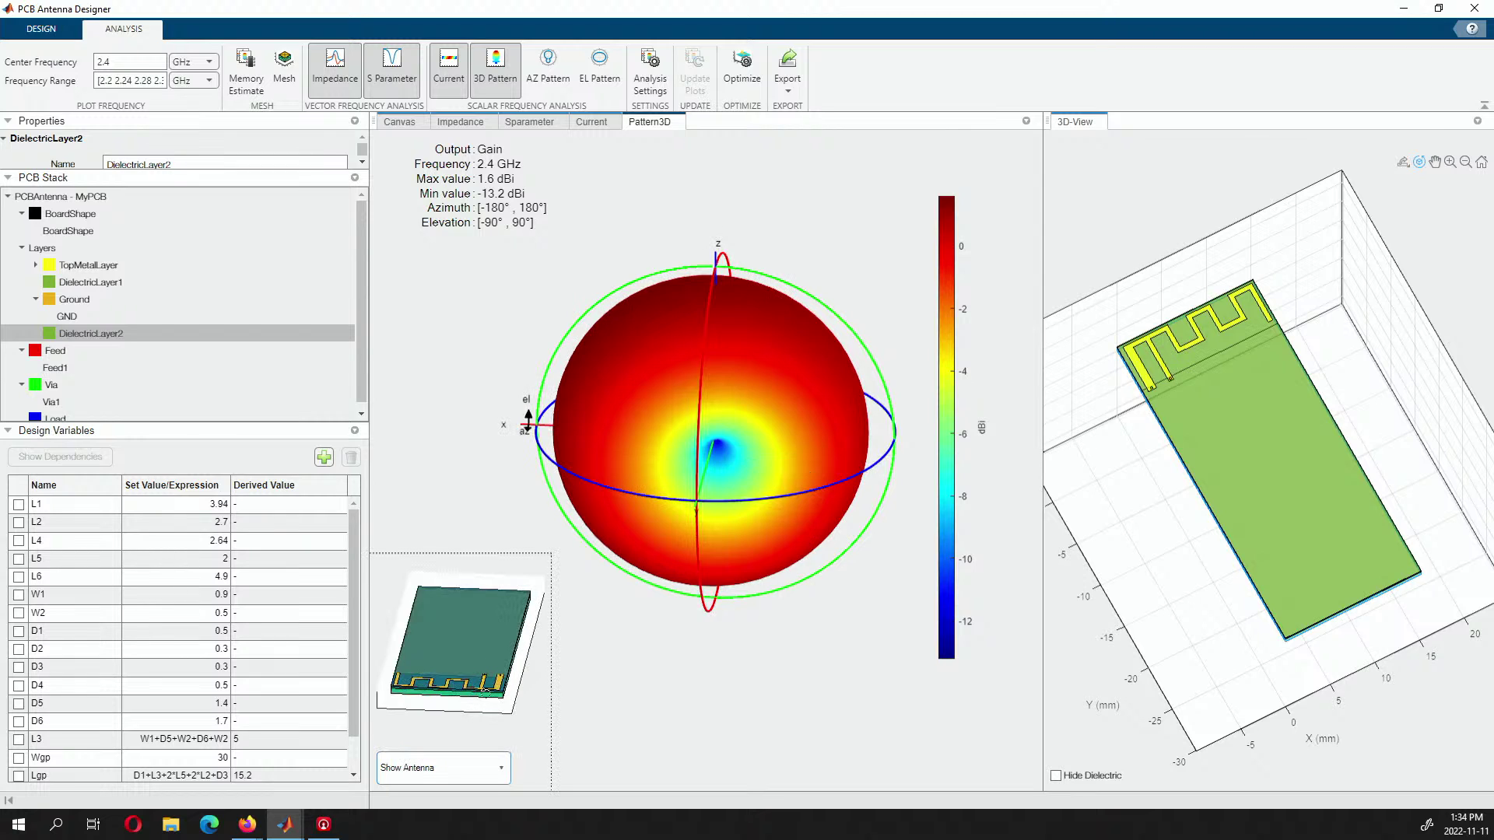
click(501, 778)
click(462, 725)
drag(741, 505, 807, 428)
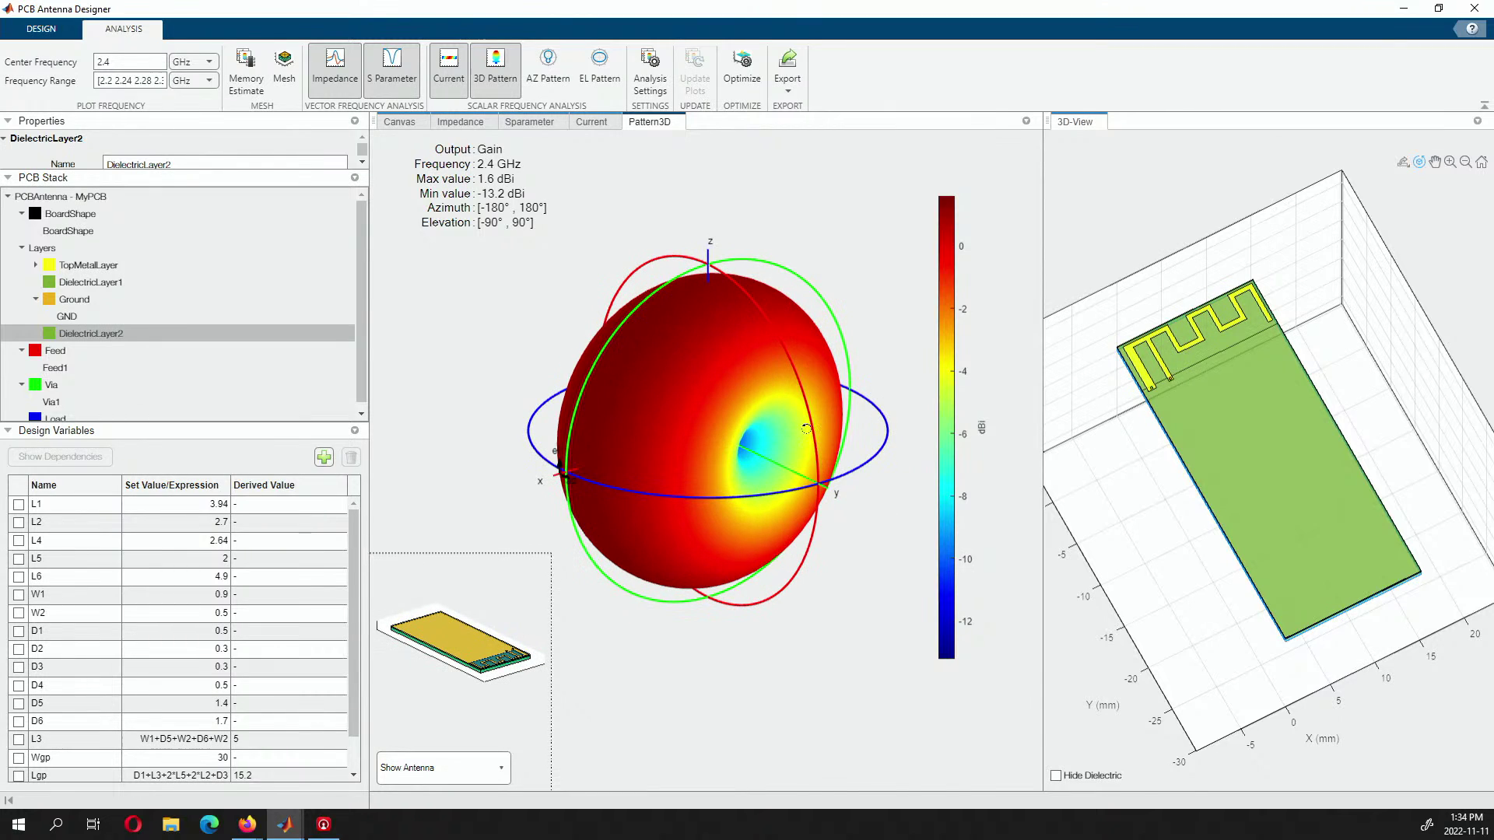
View the azimuth gain pattern at 2.4 GHz, and close the azimuth, impedance and S-parameter plots.
click(549, 67)
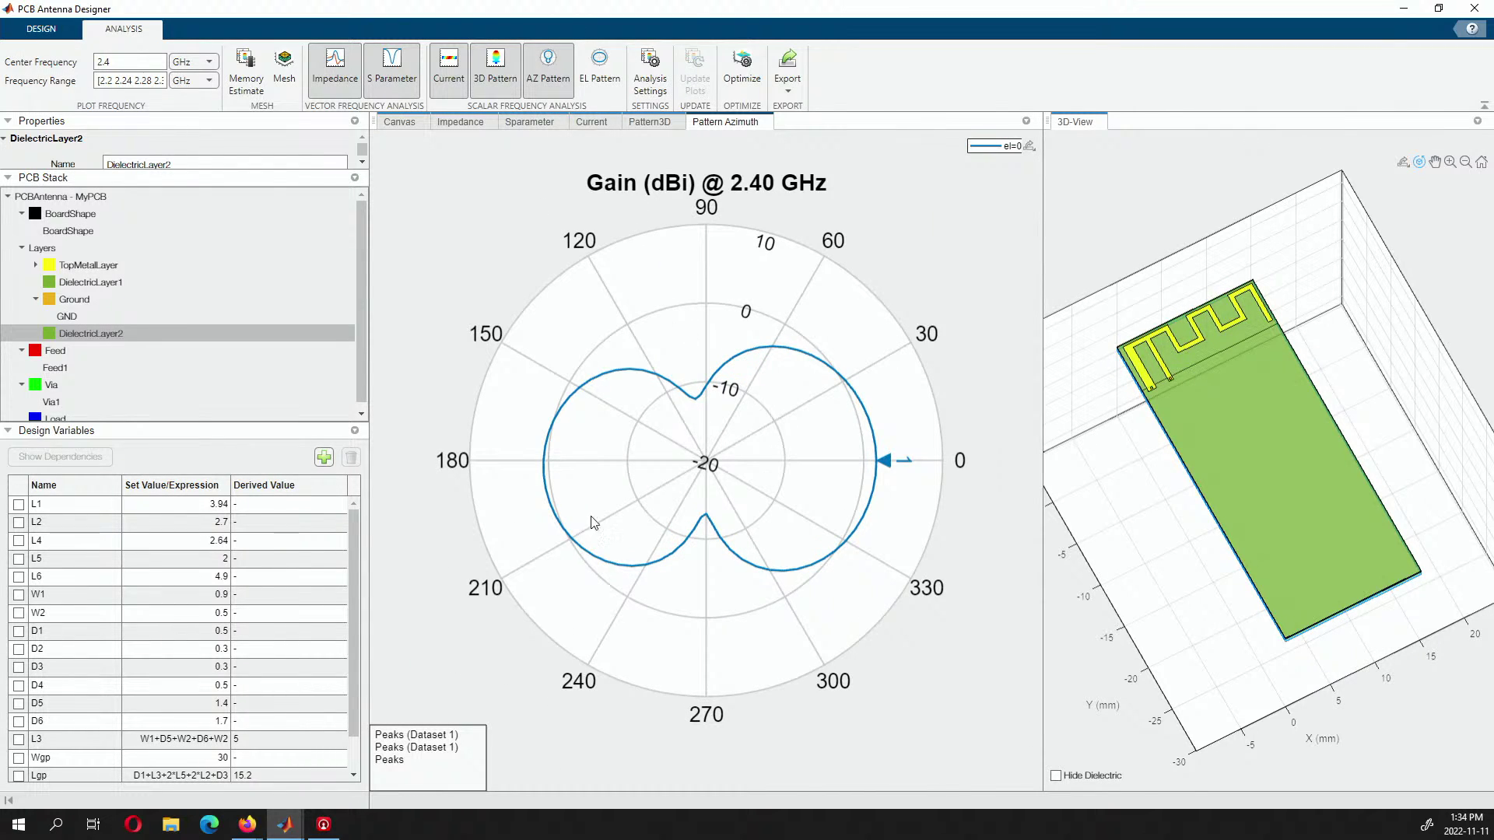
click(549, 66)
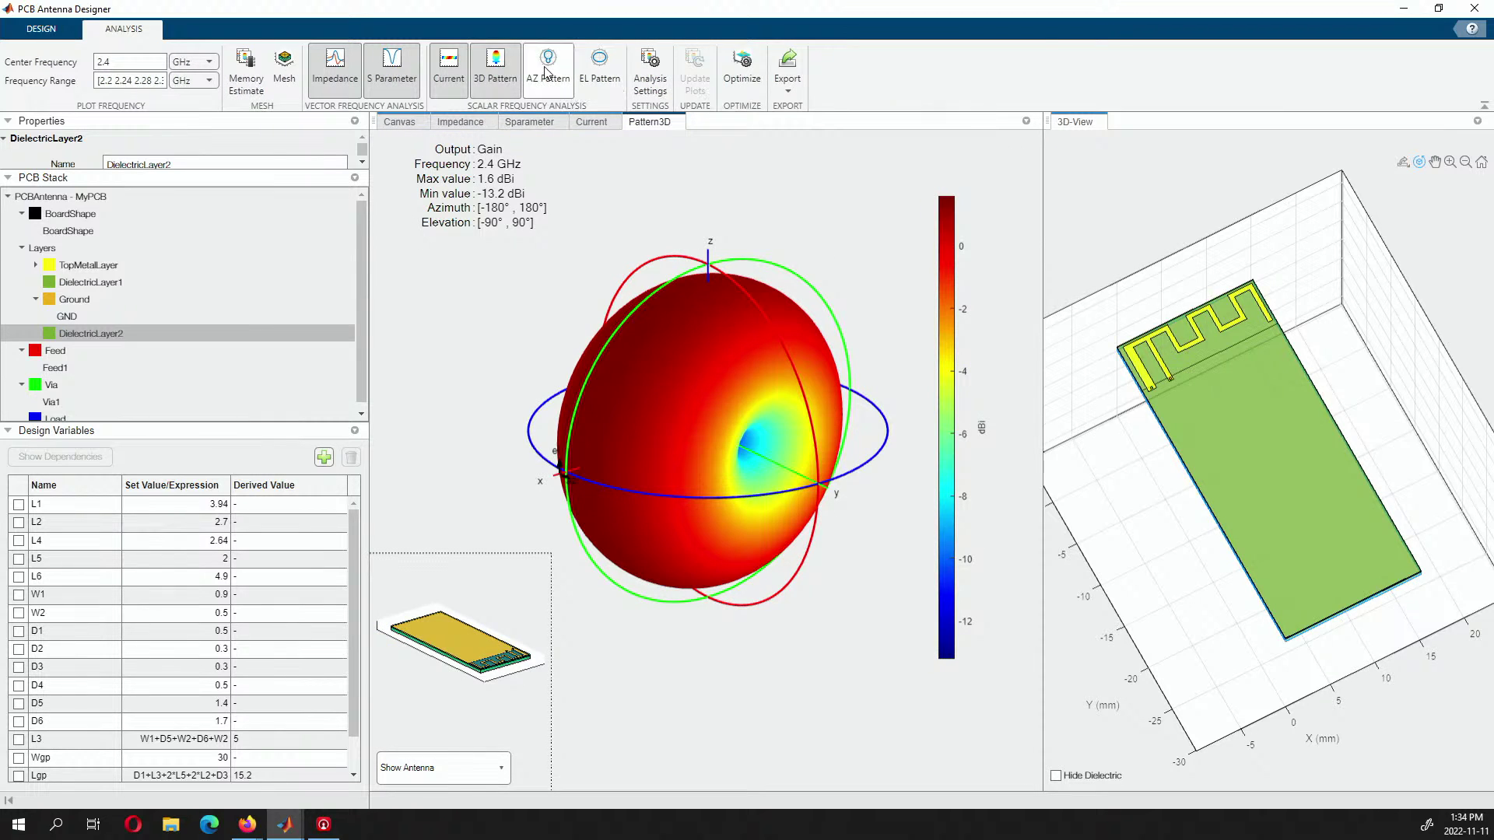
click(335, 69)
click(393, 68)
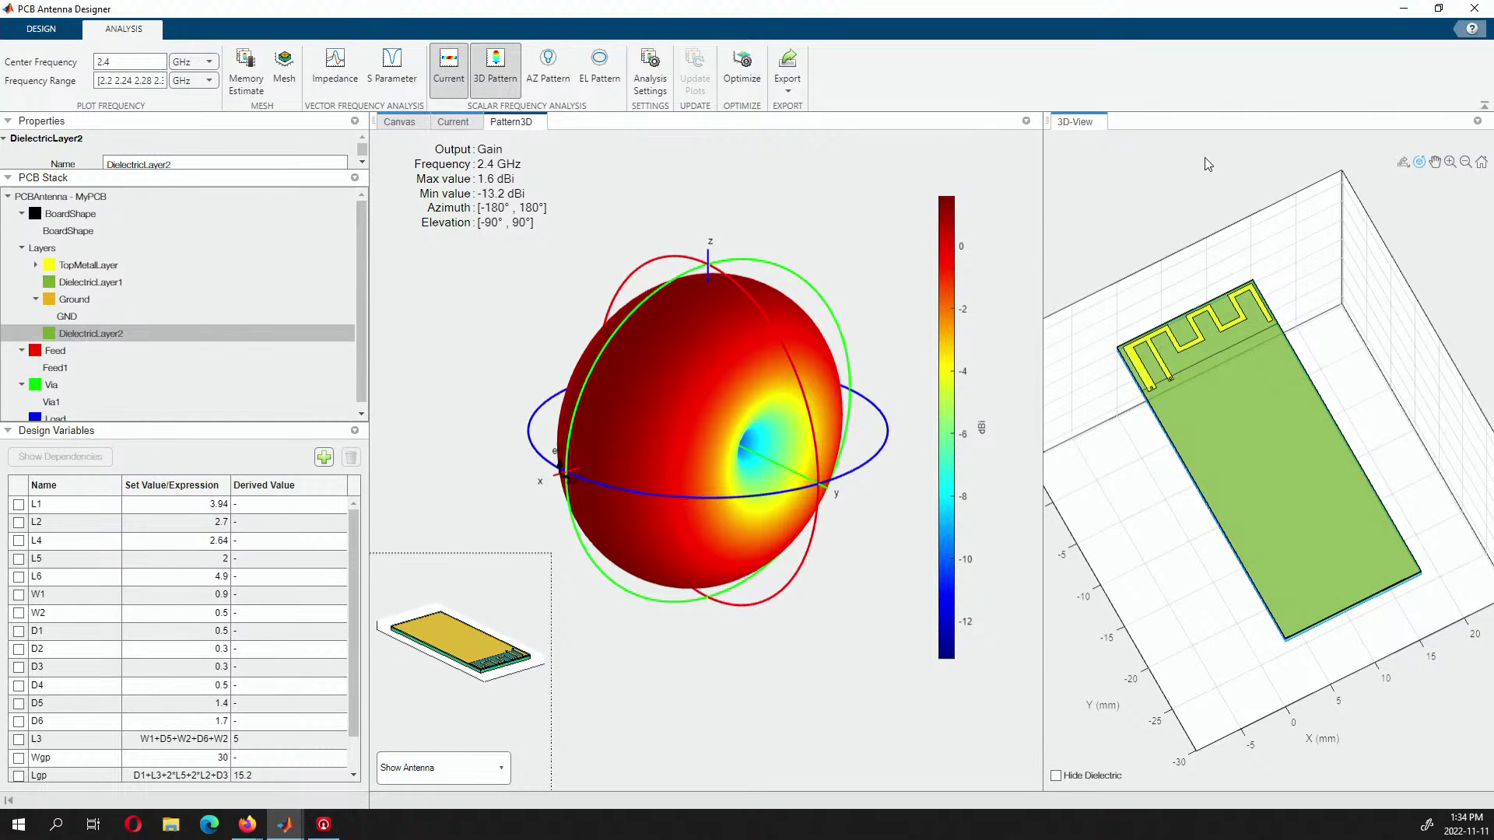
Switch to the application note and examine the free-space and laptop curves in Figure 5 and the text on page 6.
click(1403, 8)
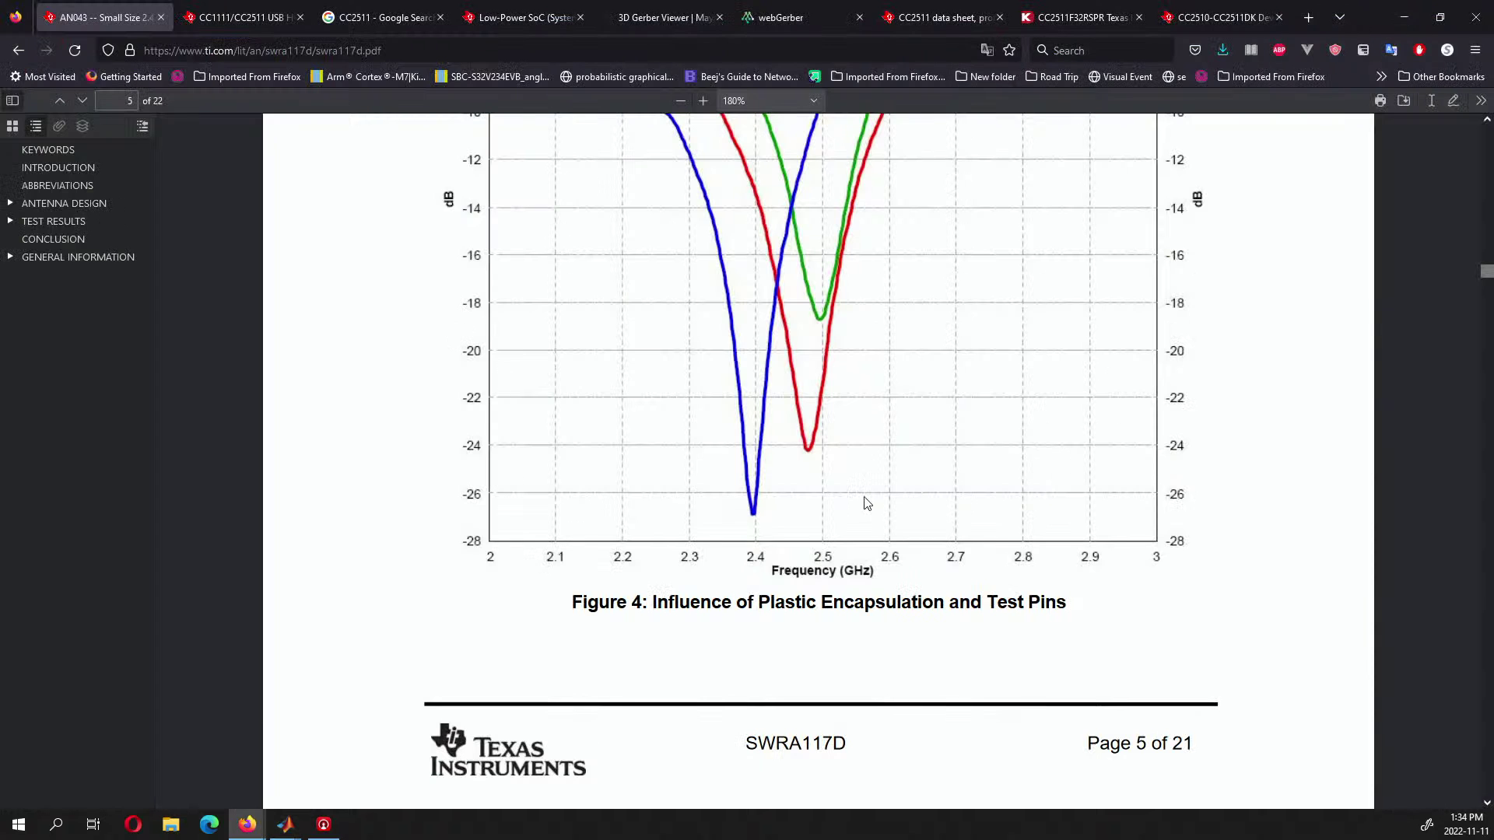
scroll(868, 503, down, 10)
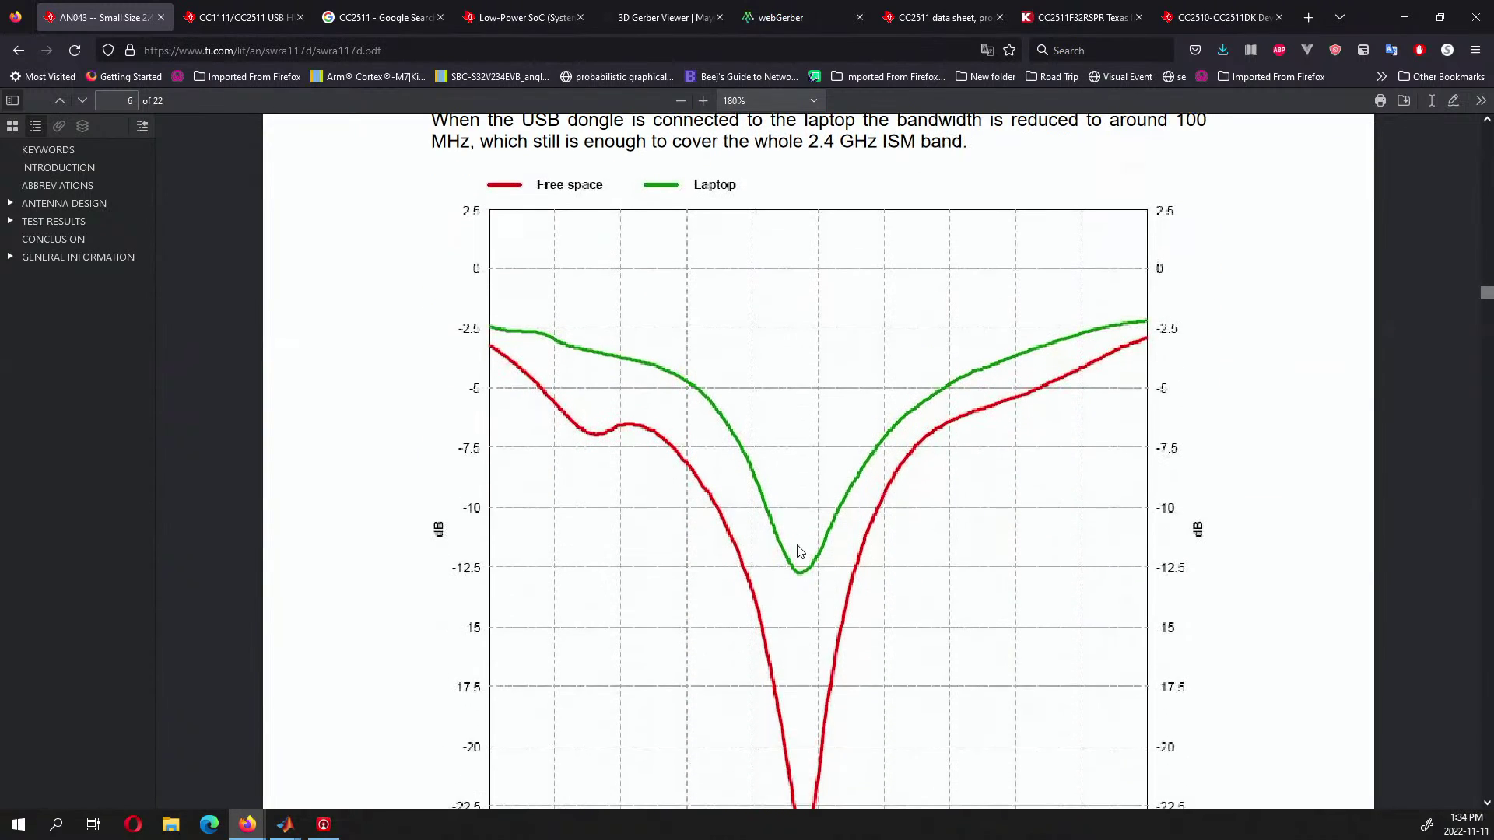
scroll(800, 551, down, 8)
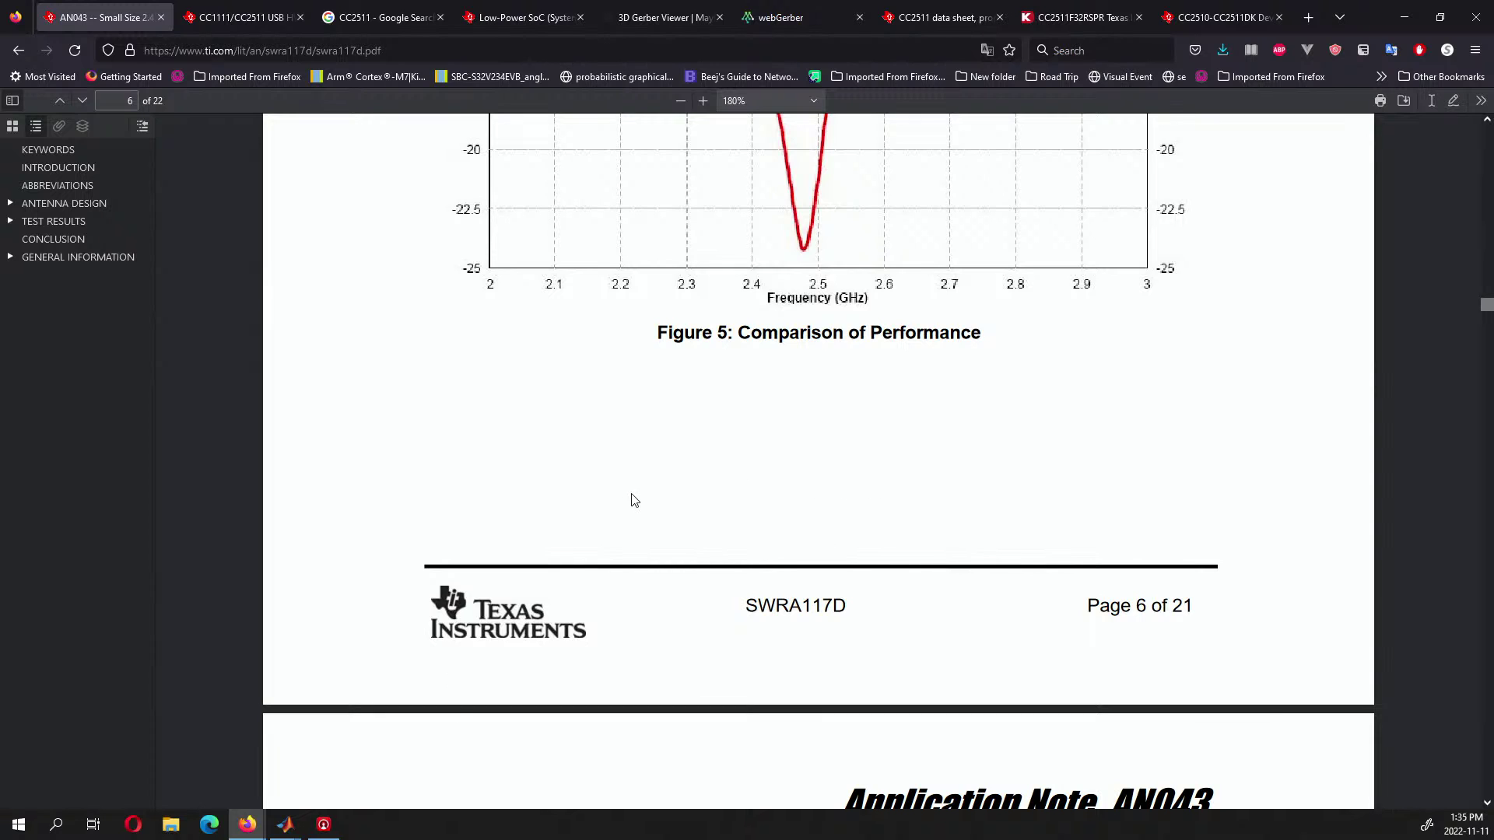
scroll(770, 452, up, 5)
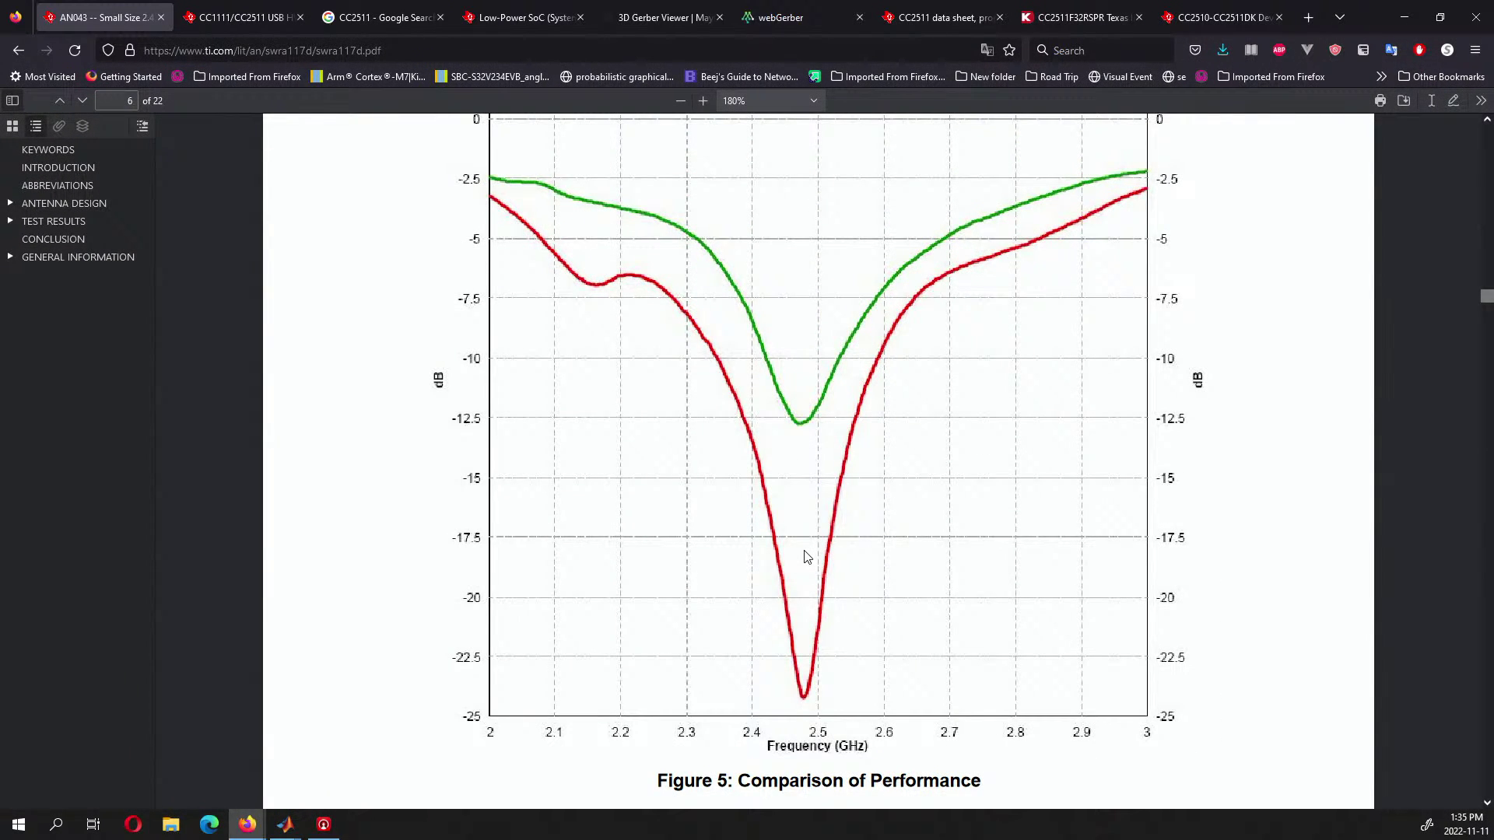
scroll(810, 552, down, 3)
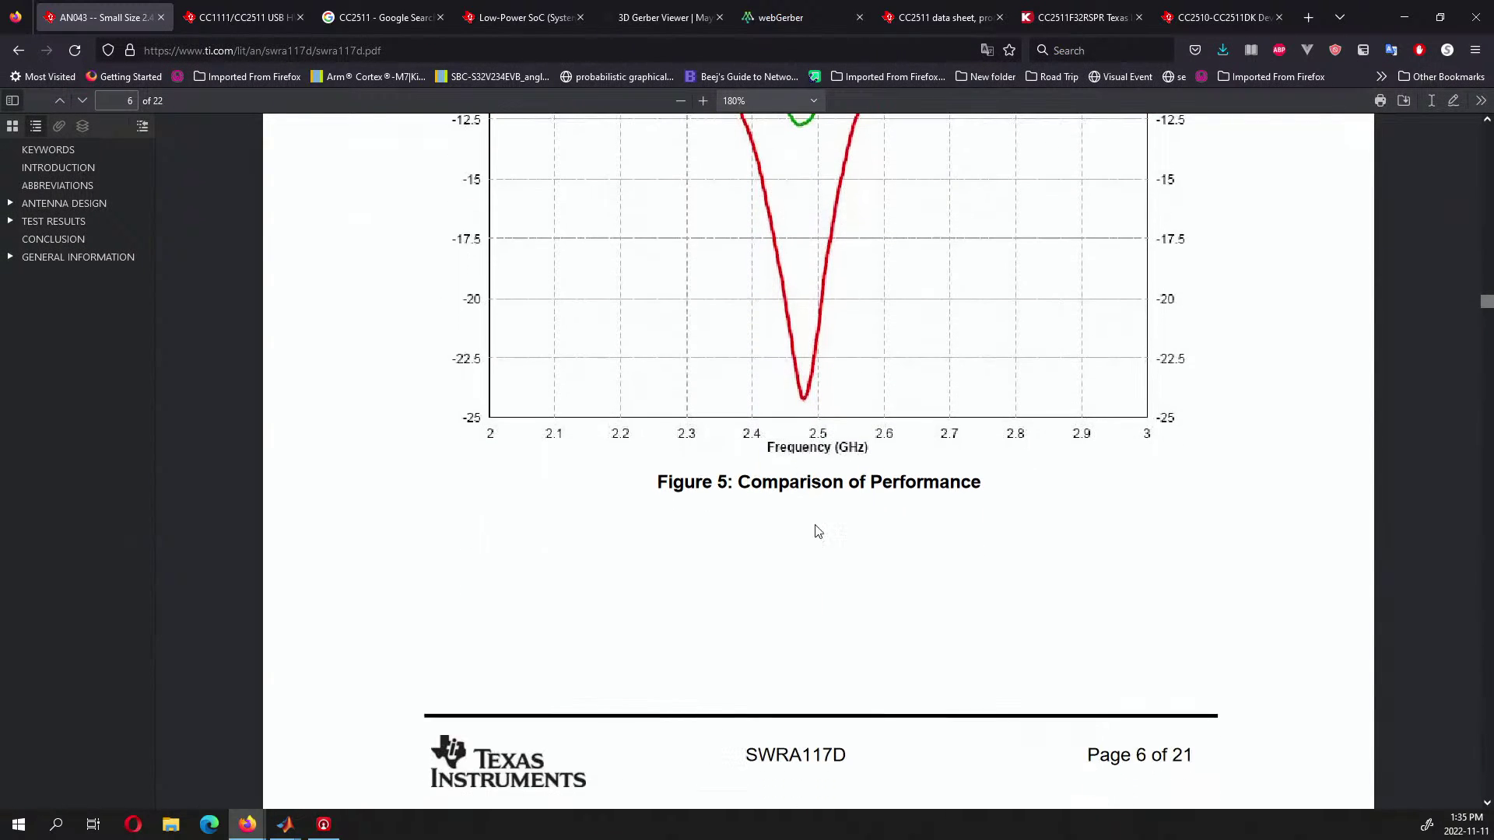
scroll(778, 483, up, 2)
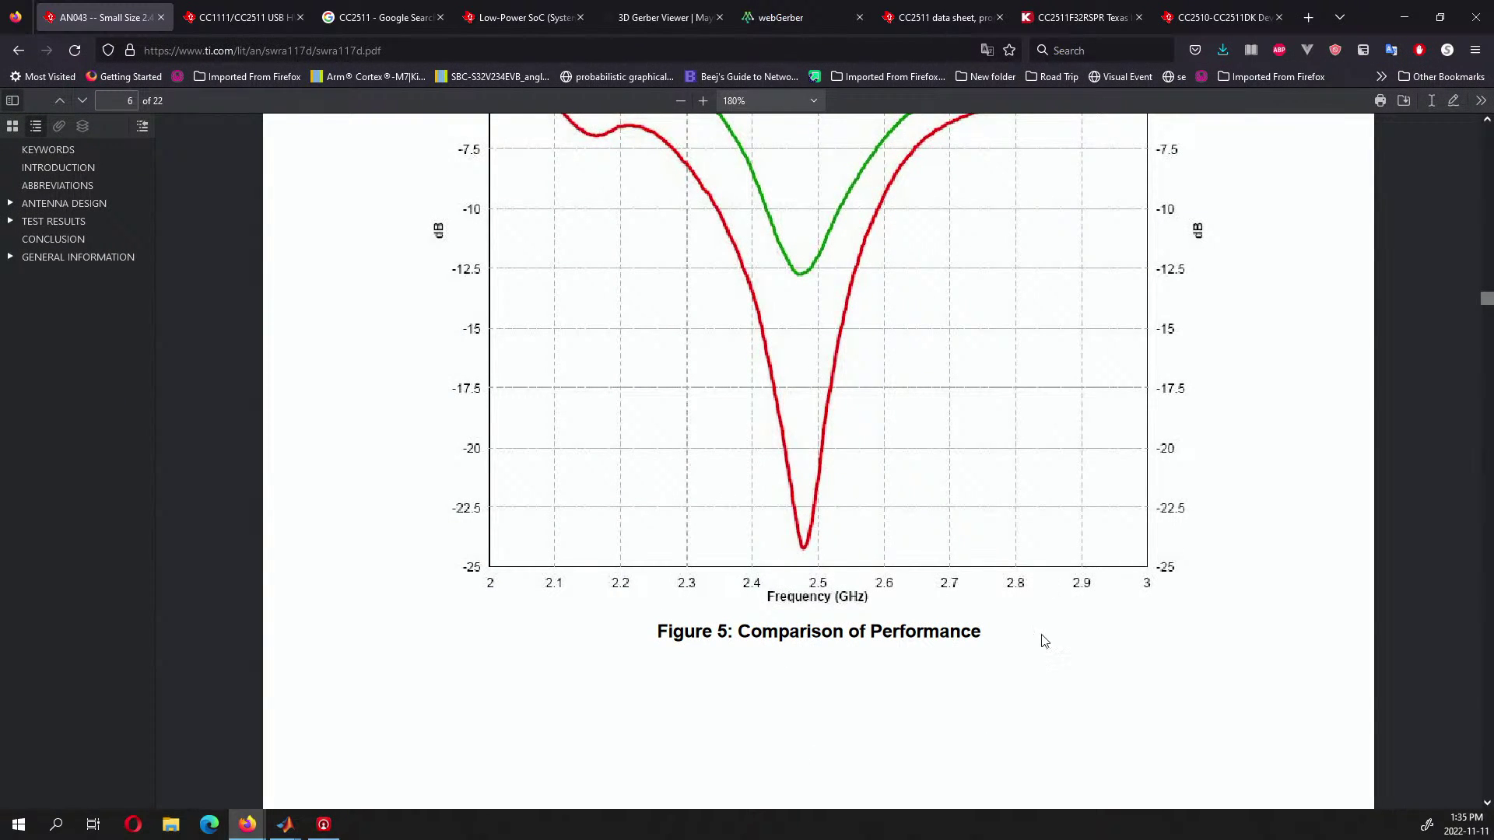
scroll(821, 607, up, 5)
scroll(829, 617, up, 6)
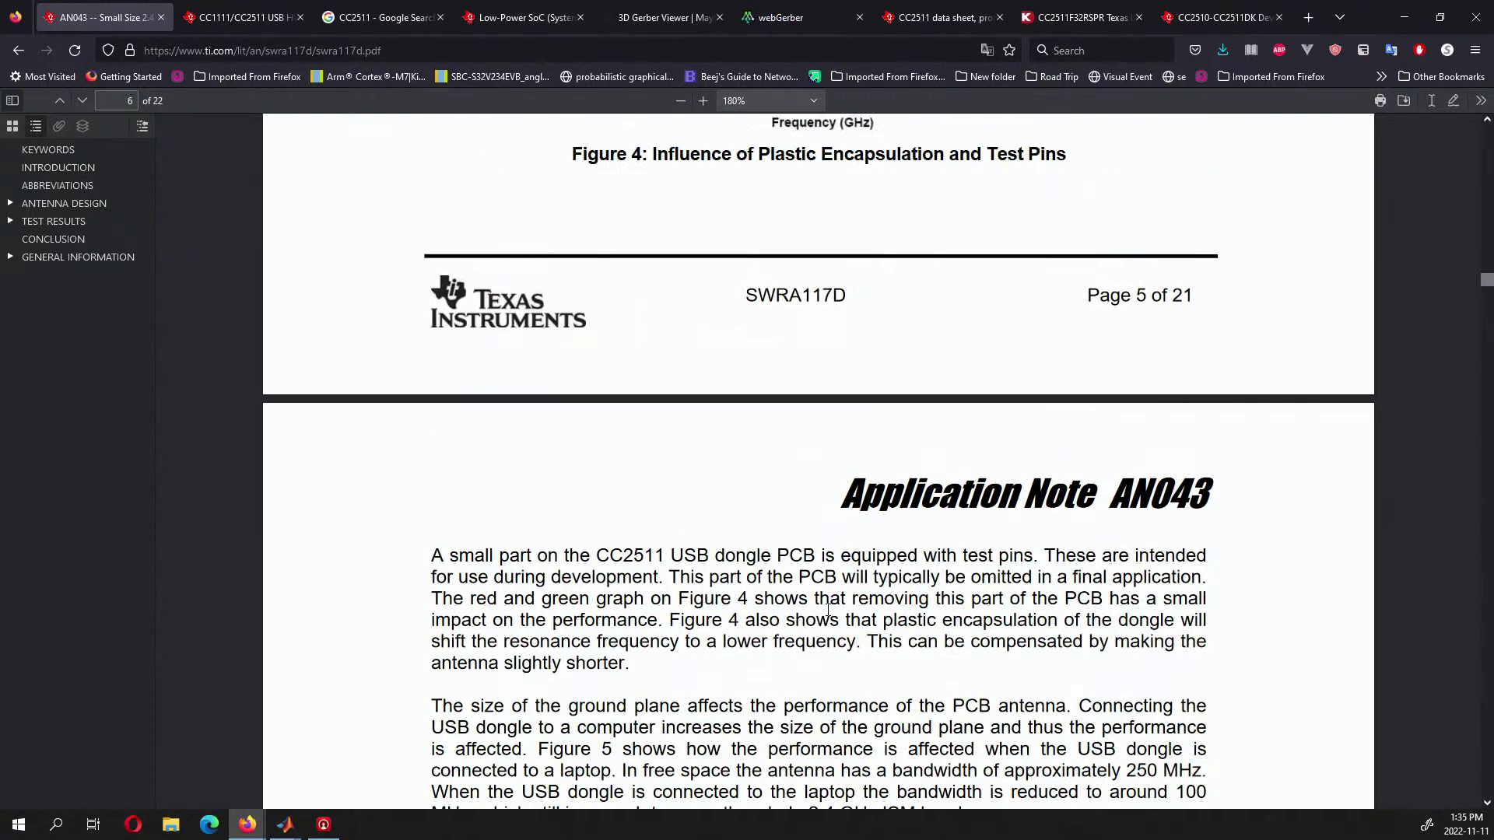
Examine the radiation-pattern plane diagrams in section 5.2 of the application note.
scroll(809, 671, down, 20)
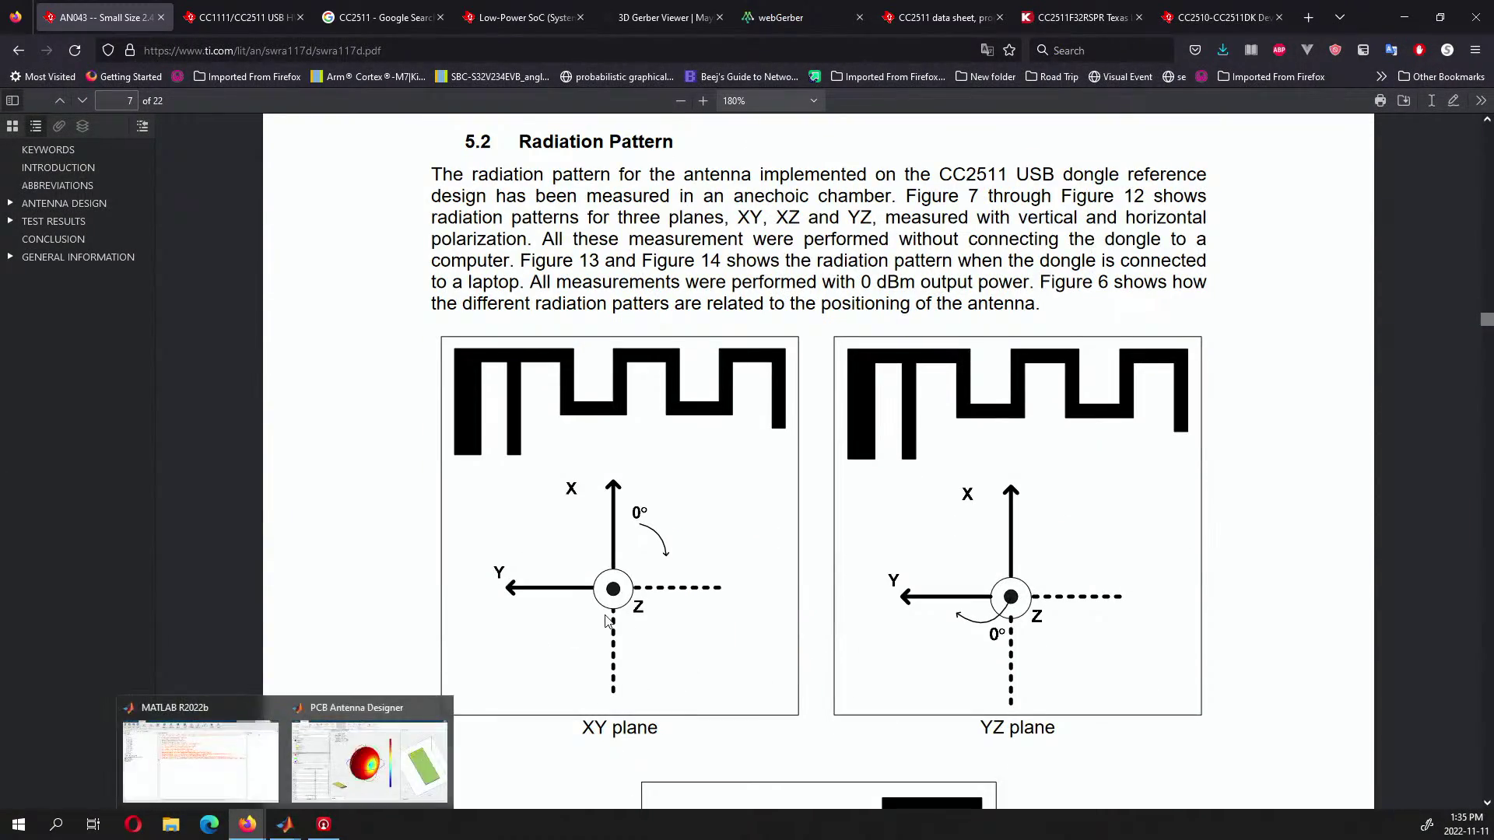
scroll(813, 494, down, 1)
scroll(846, 496, down, 3)
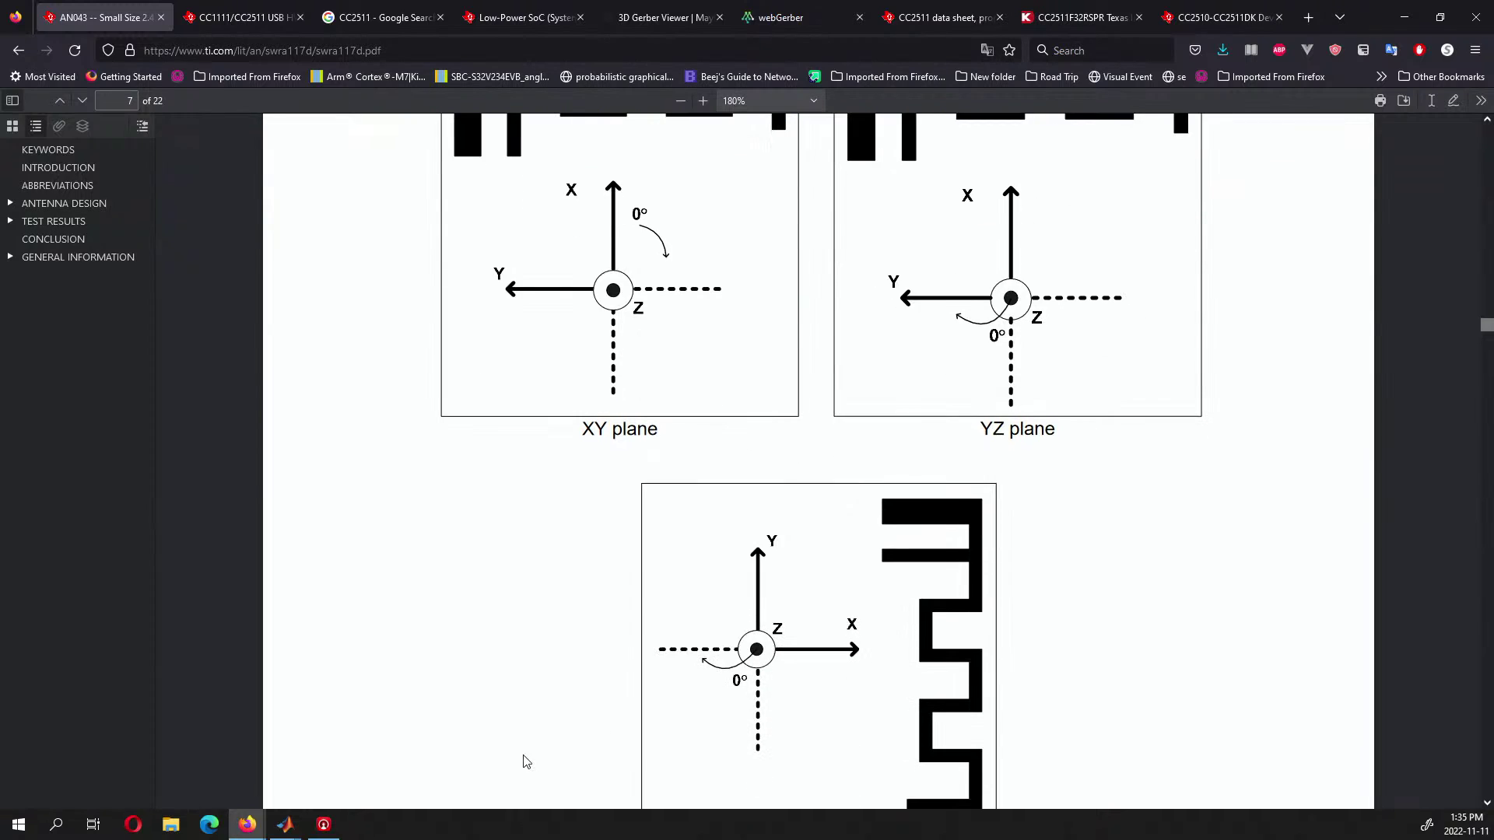
Switch to MATLAB, look over its app gallery, and return to PCB Antenna Designer.
click(284, 824)
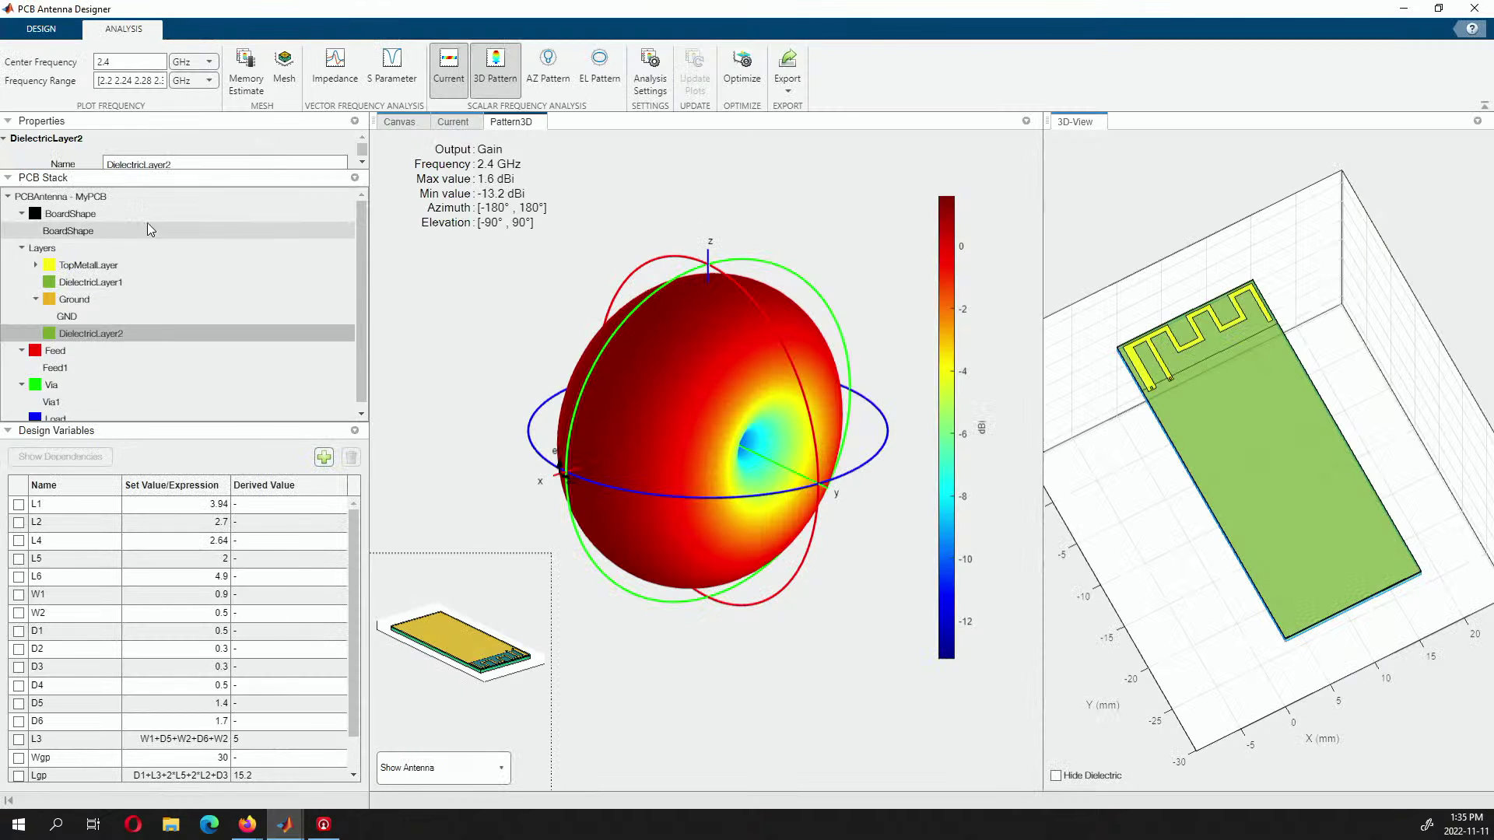
drag(1318, 10, 1174, 4)
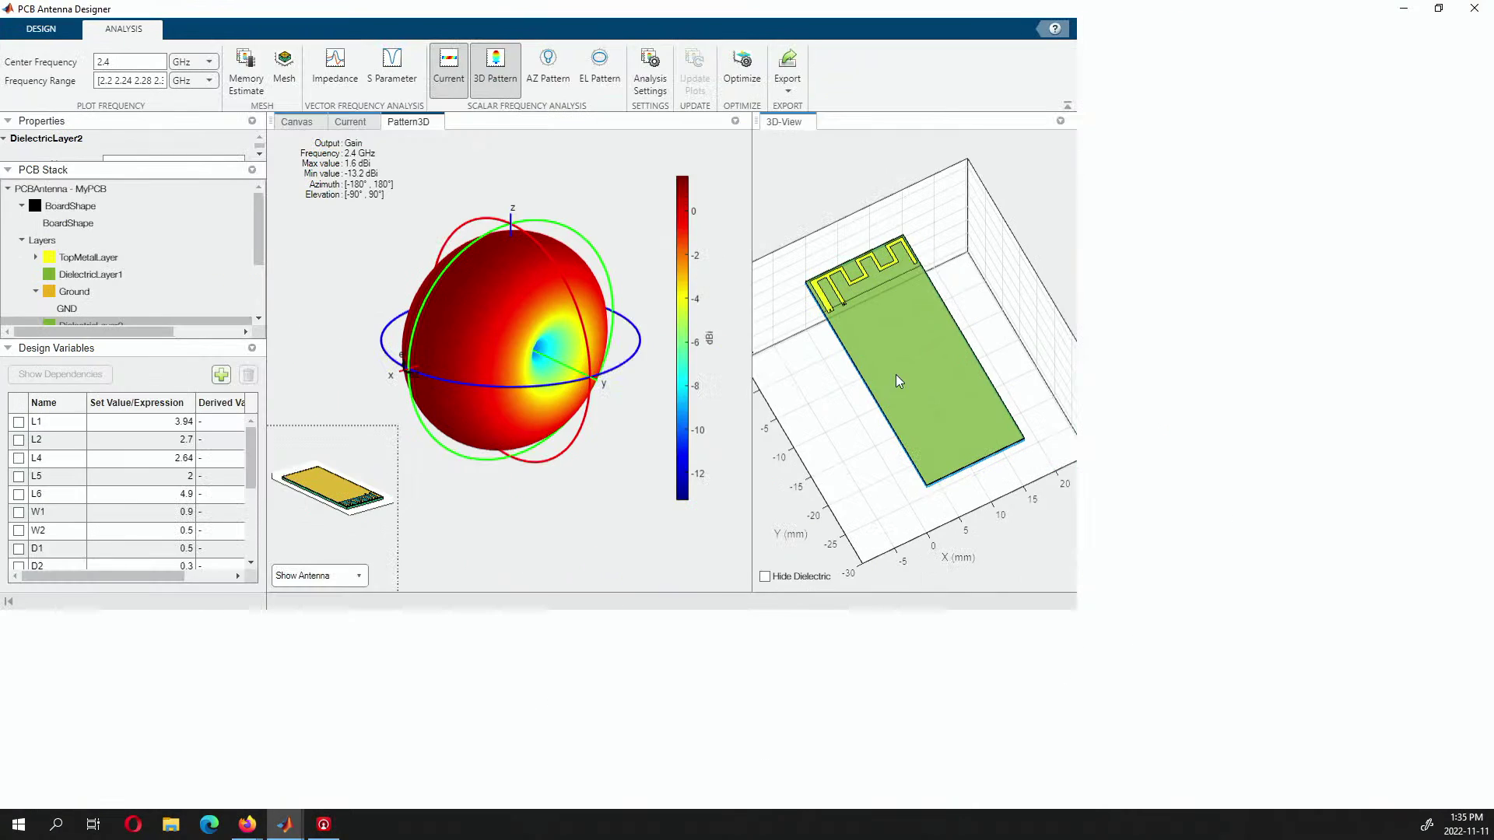
mouse_move(288, 826)
click(200, 778)
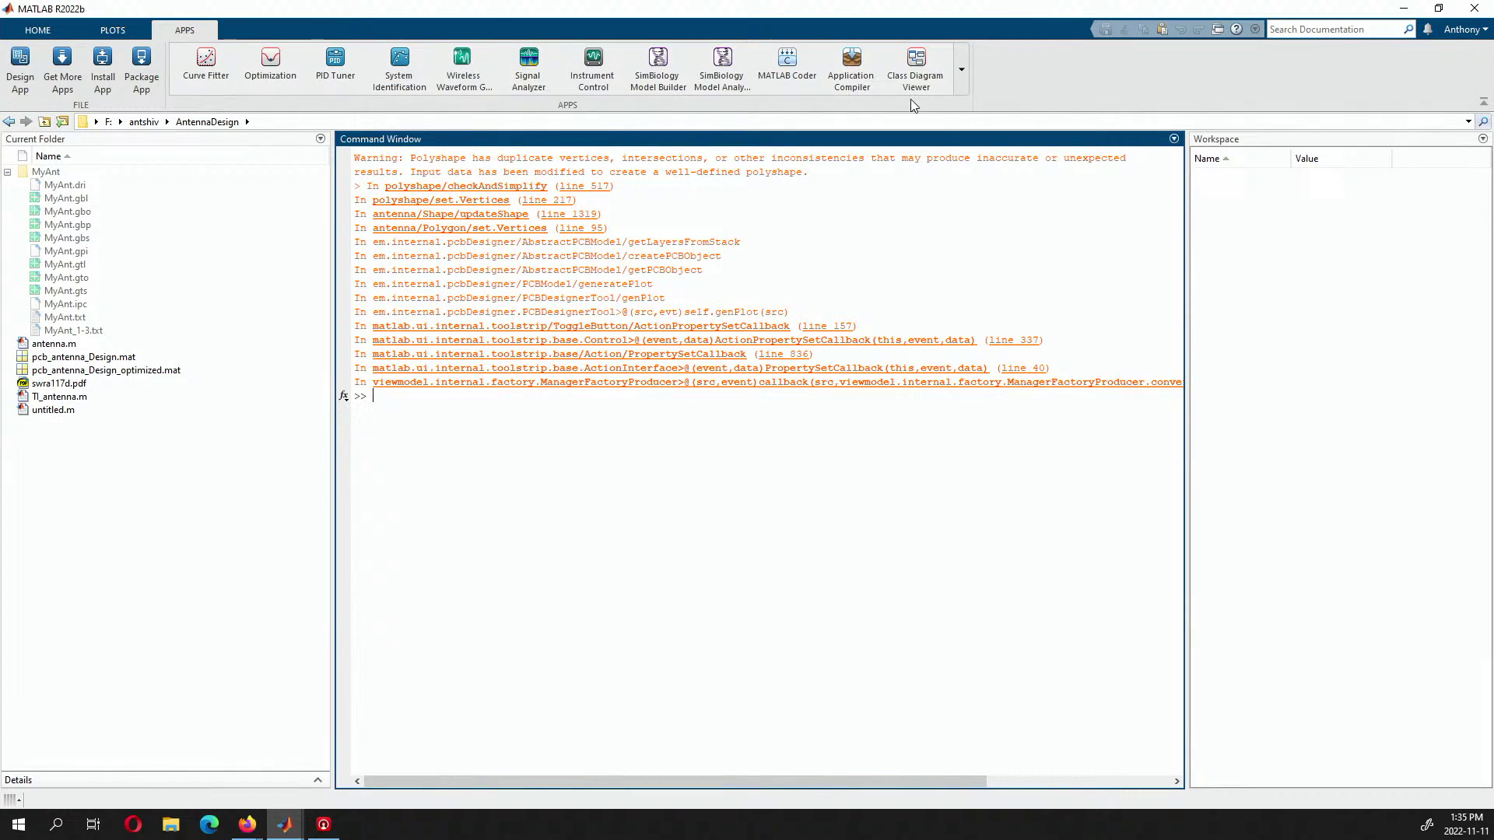
click(966, 90)
click(1025, 50)
mouse_move(285, 824)
click(366, 767)
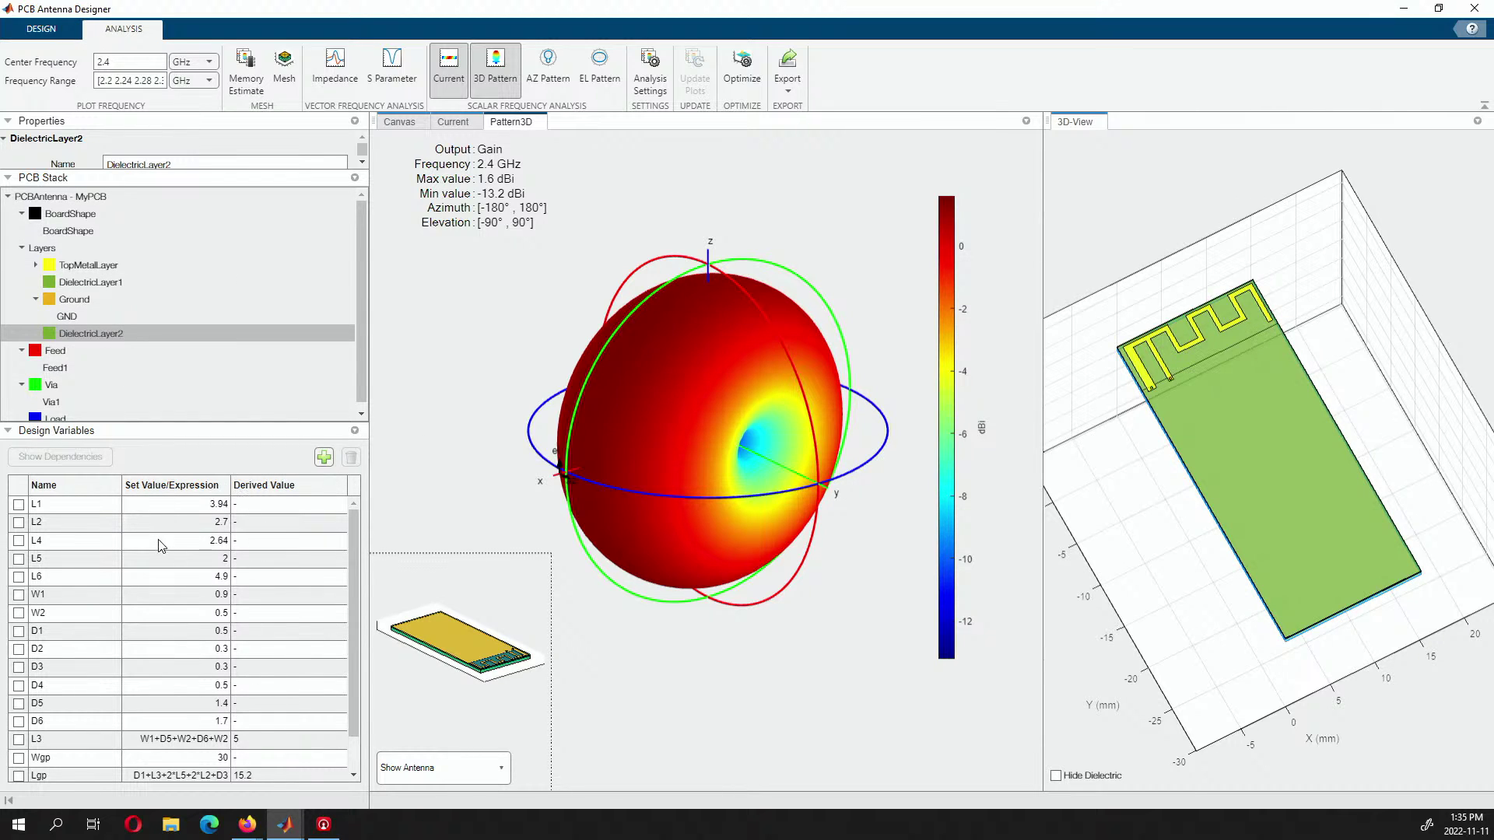
Review the design variables L1 to L4 and the available antenna export options, with a brief look at the MATLAB main window.
click(81, 505)
click(213, 511)
click(194, 545)
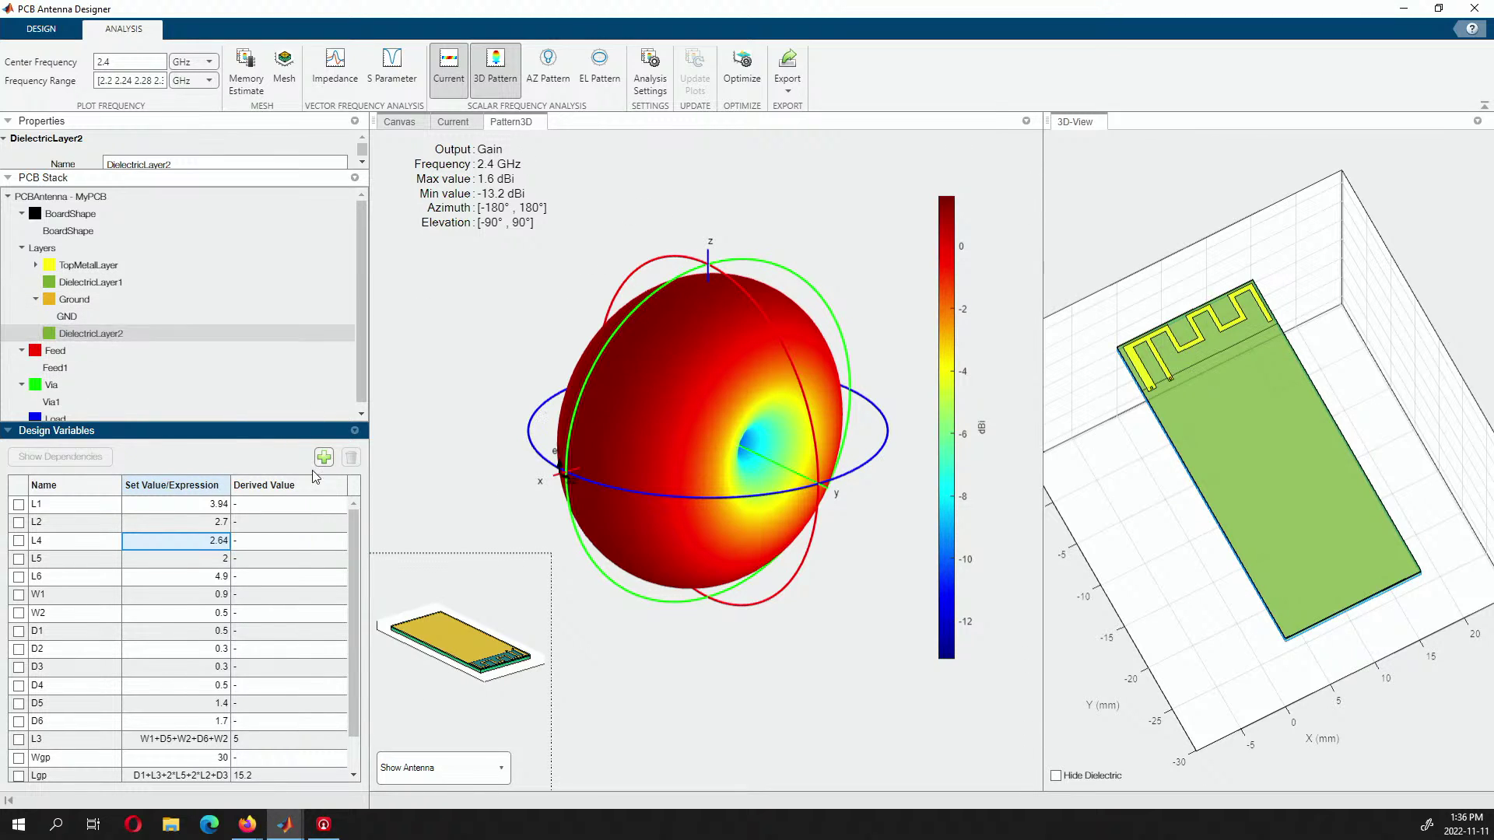
click(800, 91)
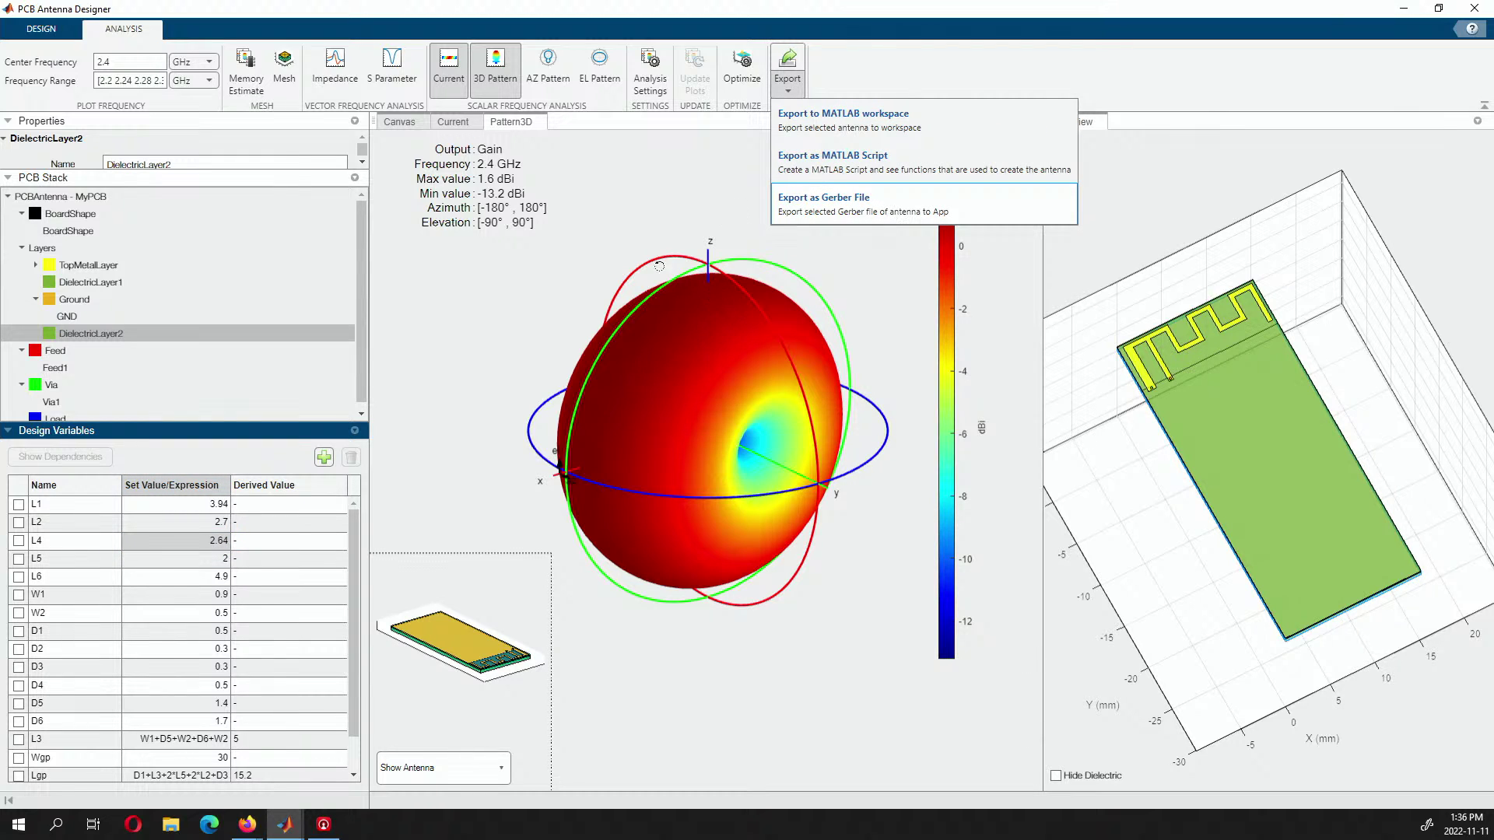
click(866, 72)
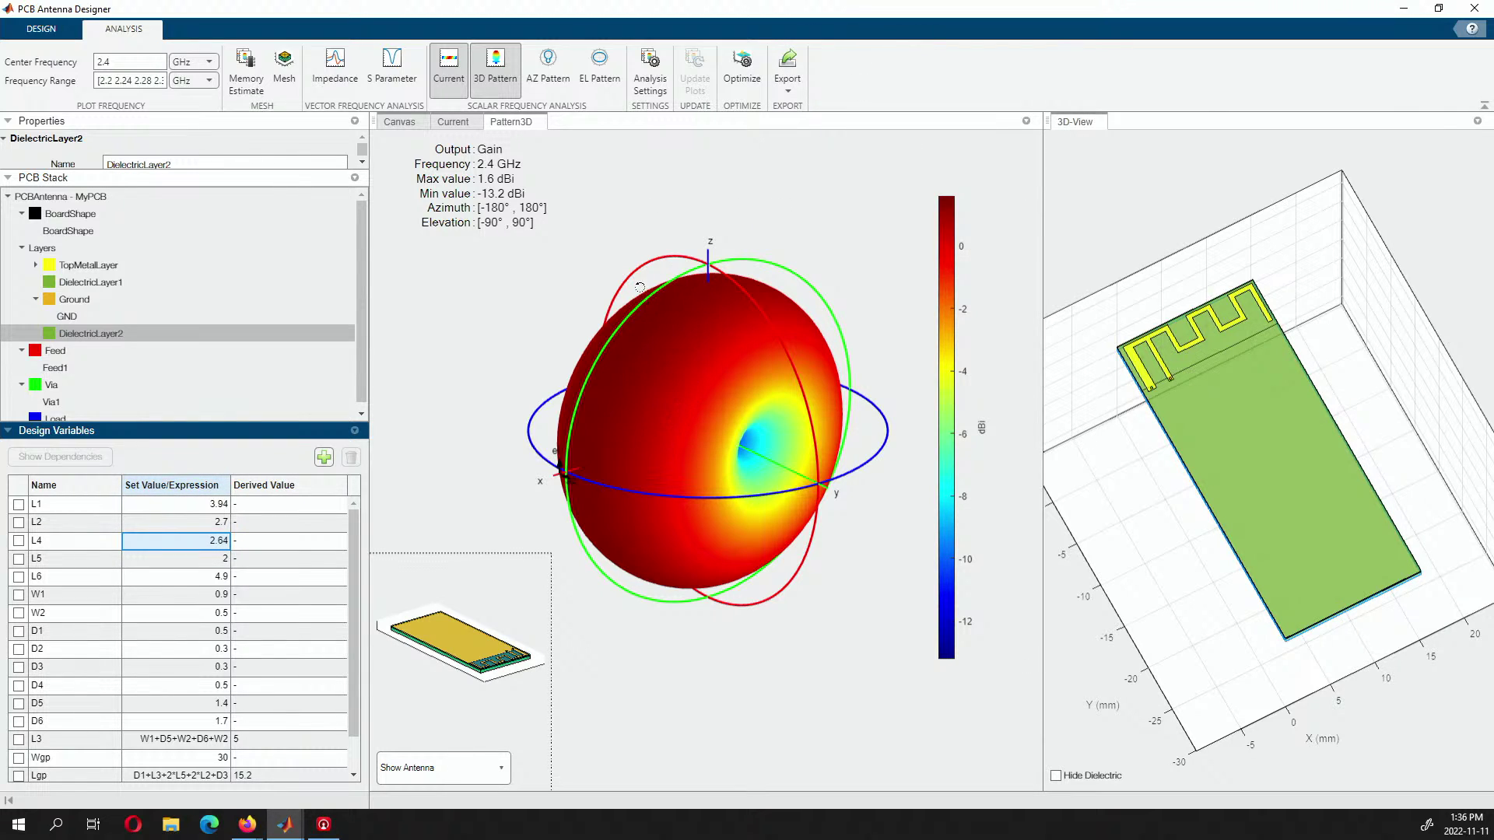
click(1404, 10)
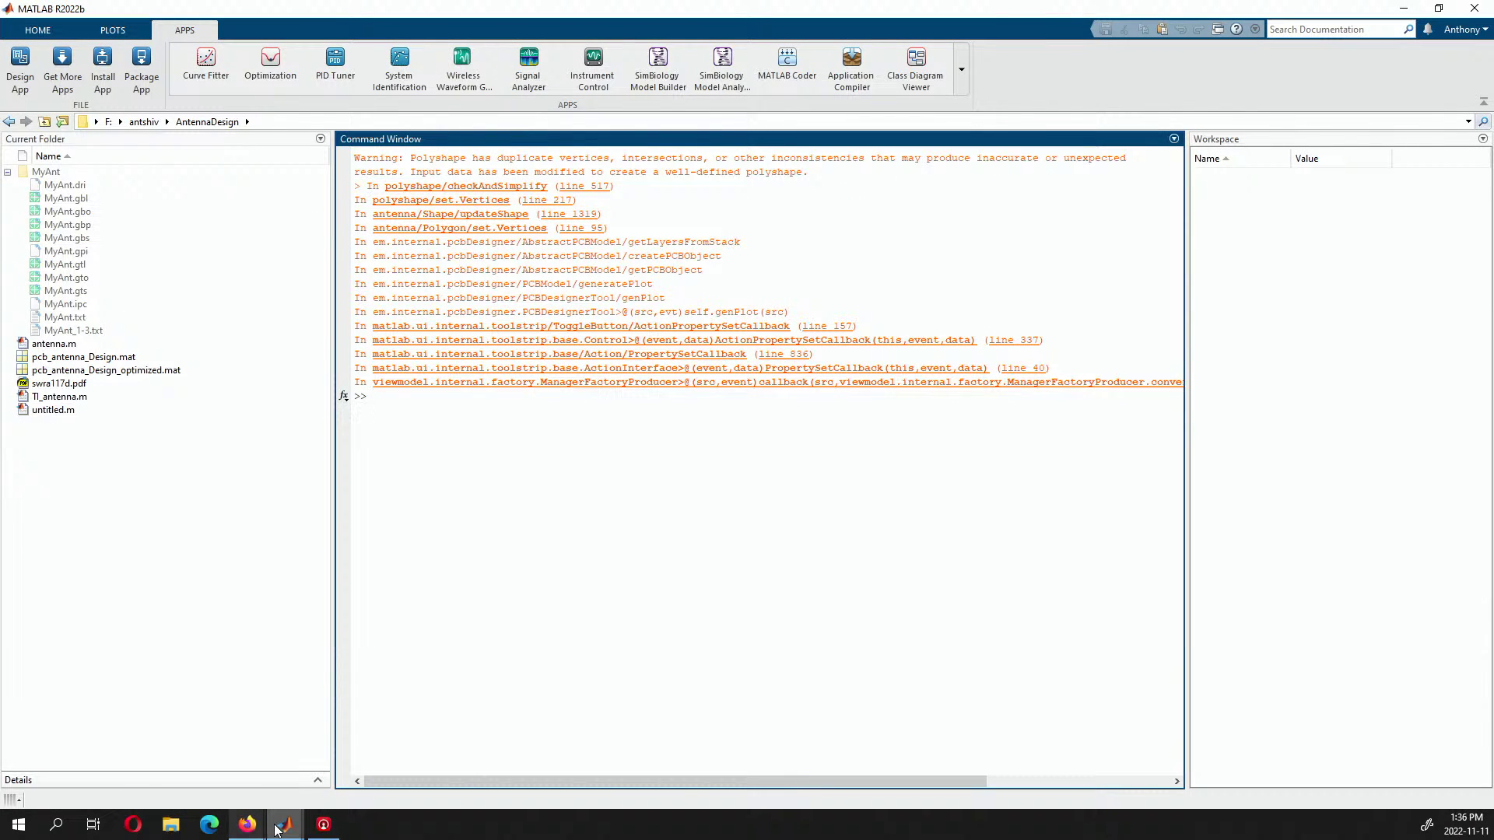
mouse_move(278, 830)
click(383, 750)
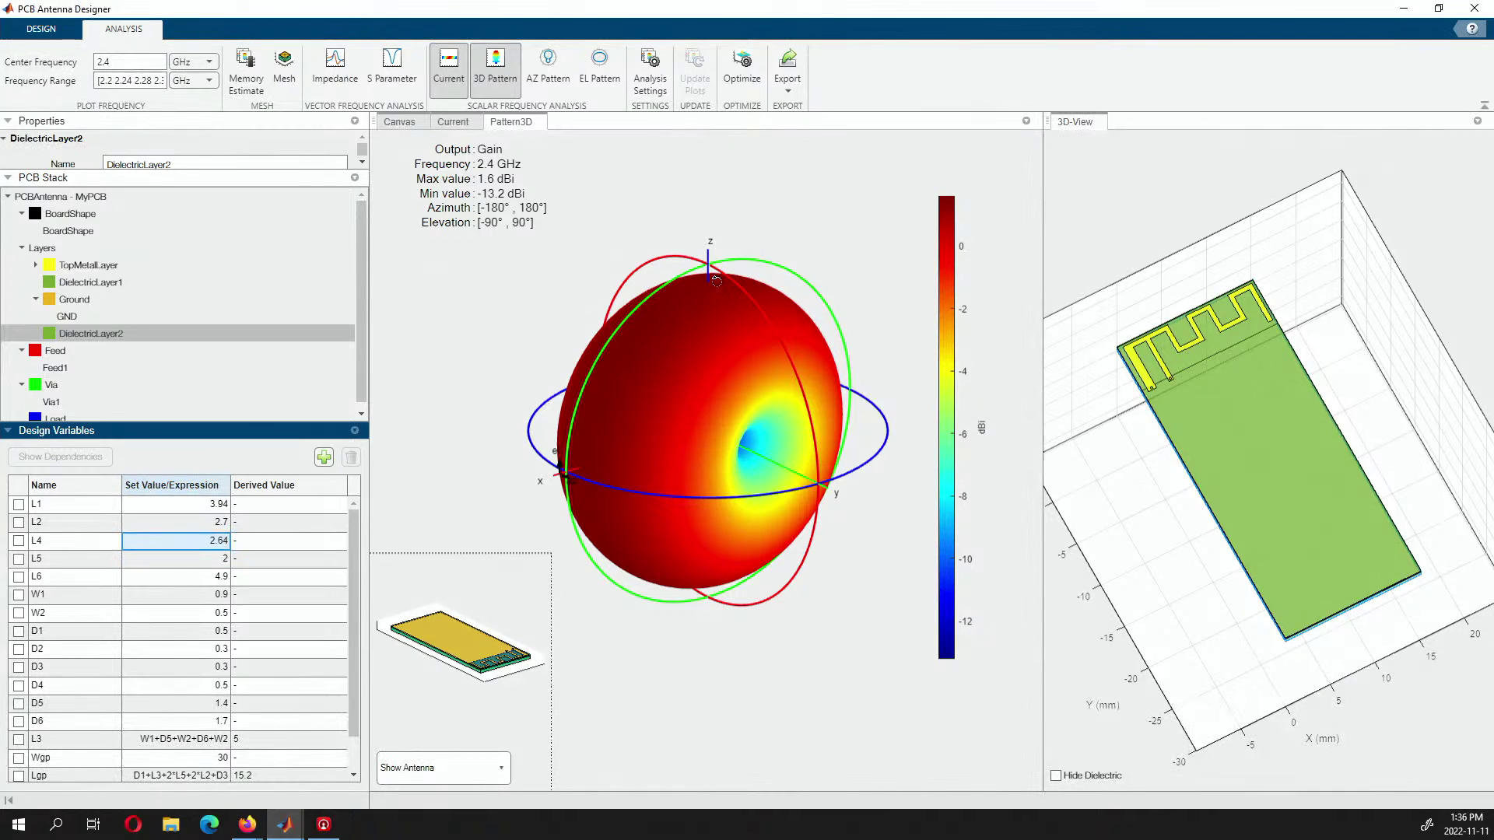
Open the antenna optimizer, review its design variables, bounds and optimizer algorithms, and leave it without running an optimization.
click(742, 77)
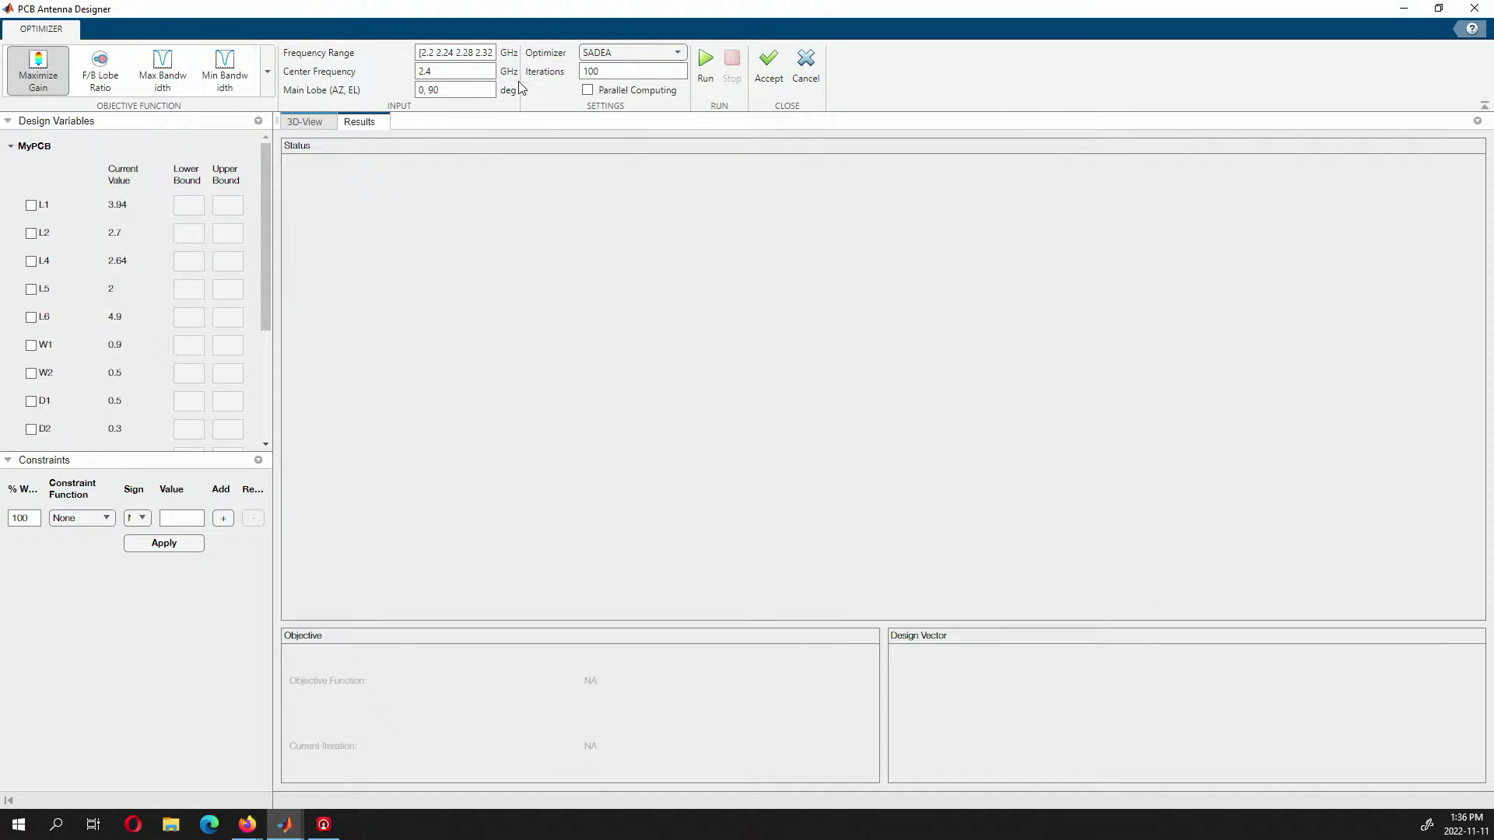
scroll(156, 364, down, 3)
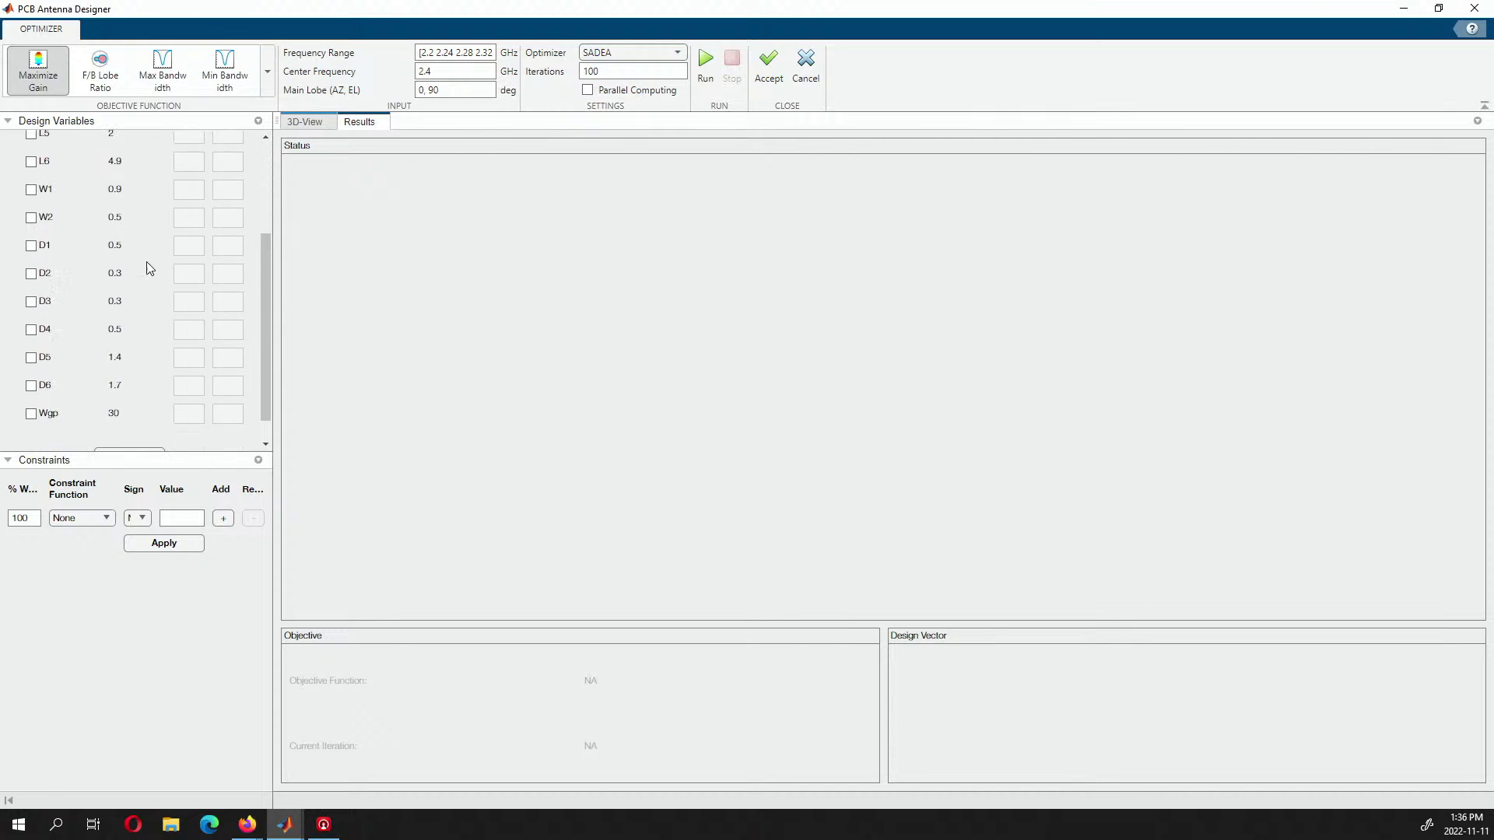
scroll(175, 232, up, 1)
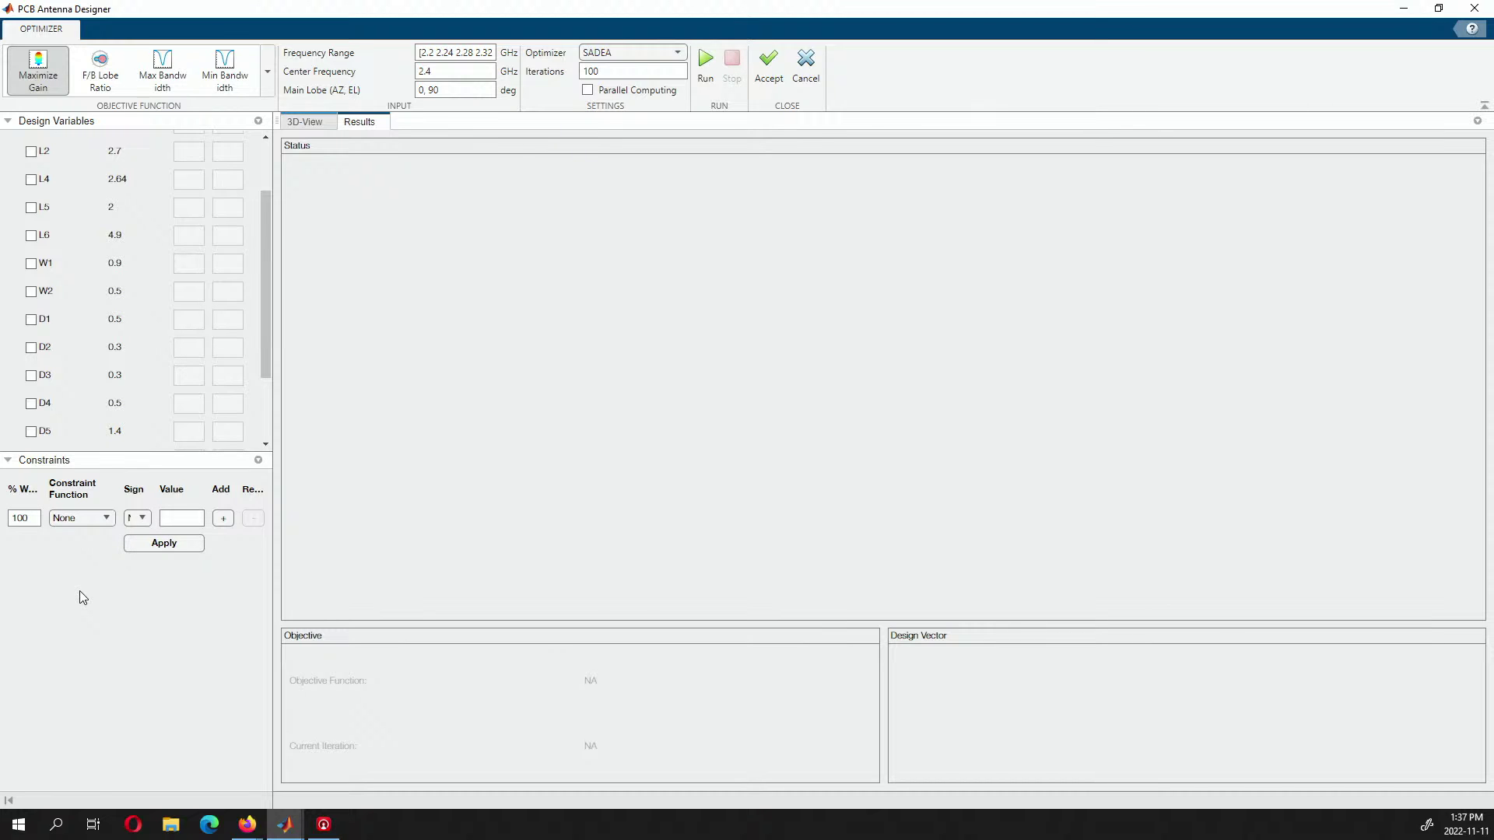
scroll(64, 305, up, 3)
scroll(66, 309, up, 1)
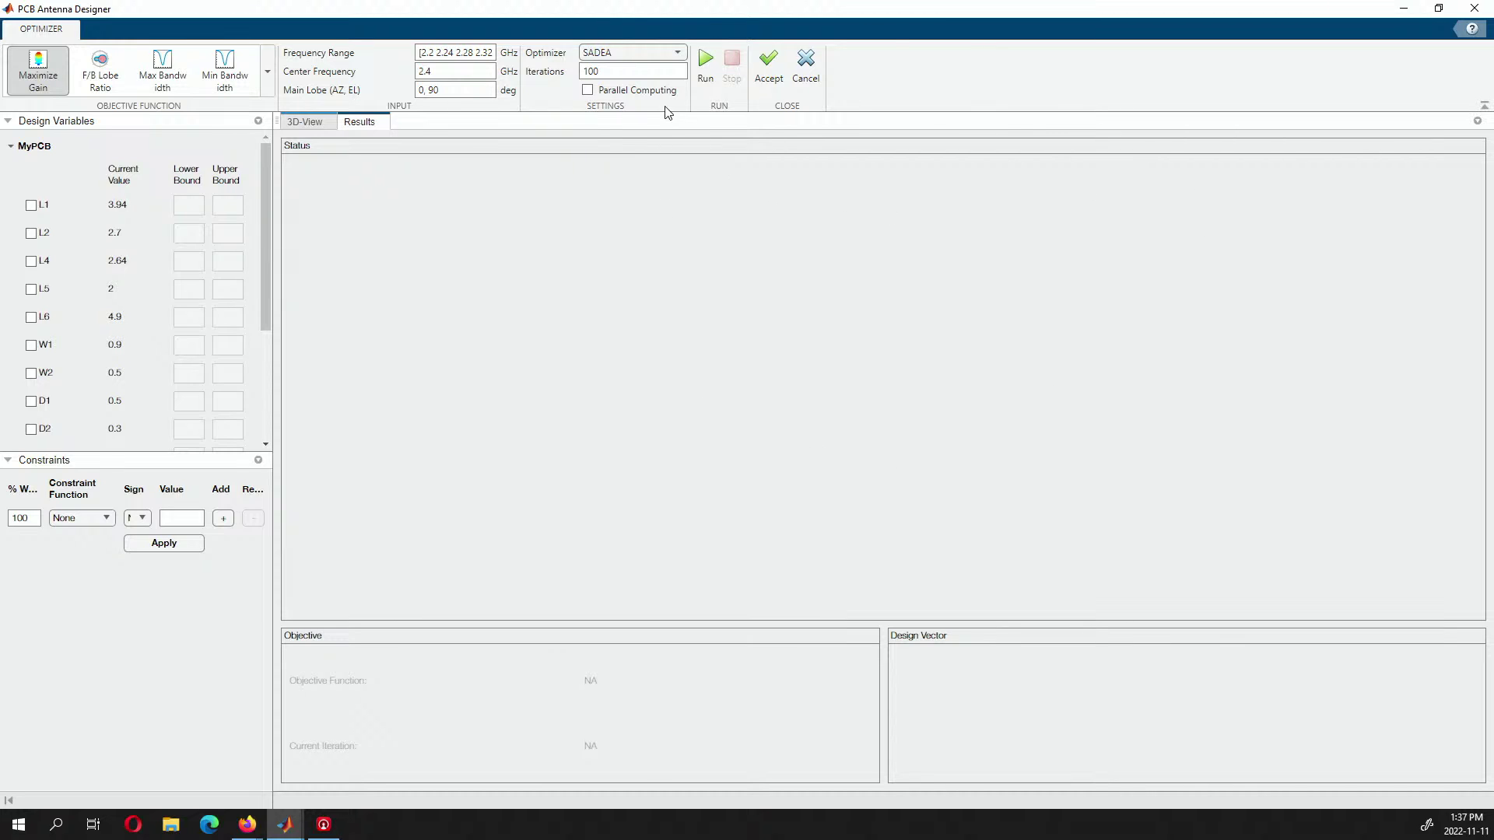
click(678, 55)
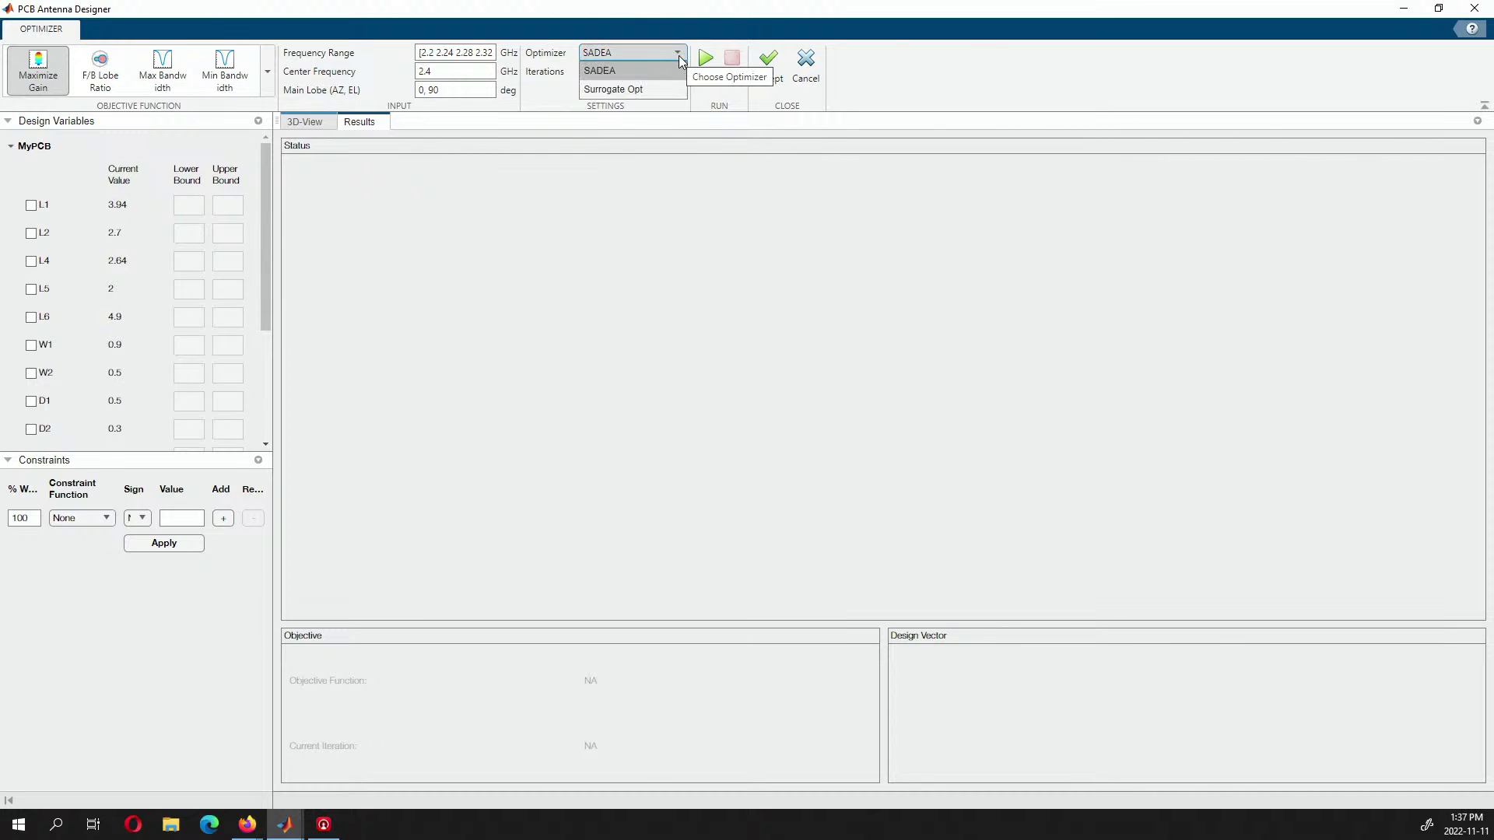
click(940, 69)
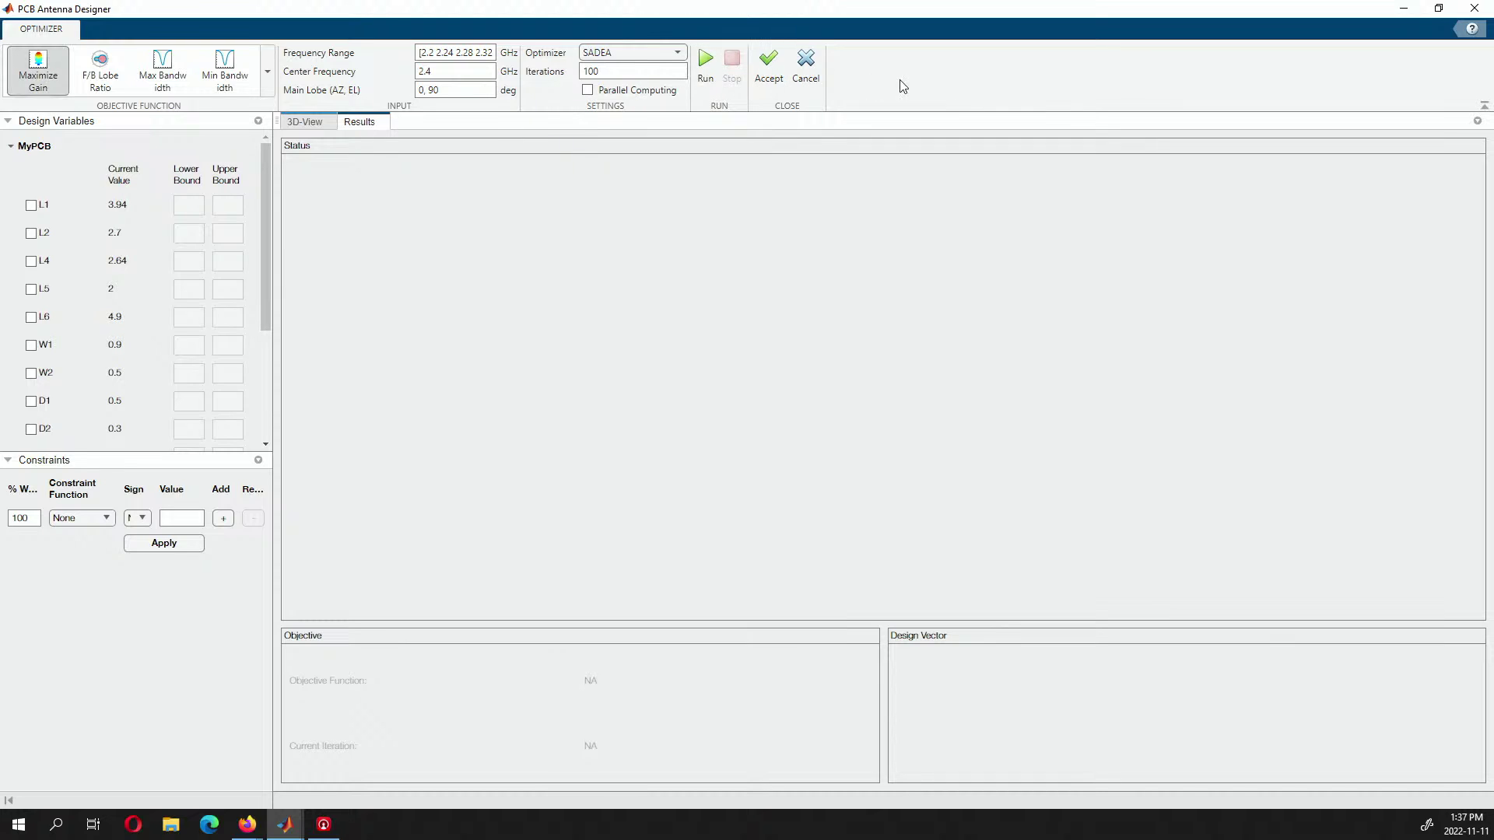
click(805, 66)
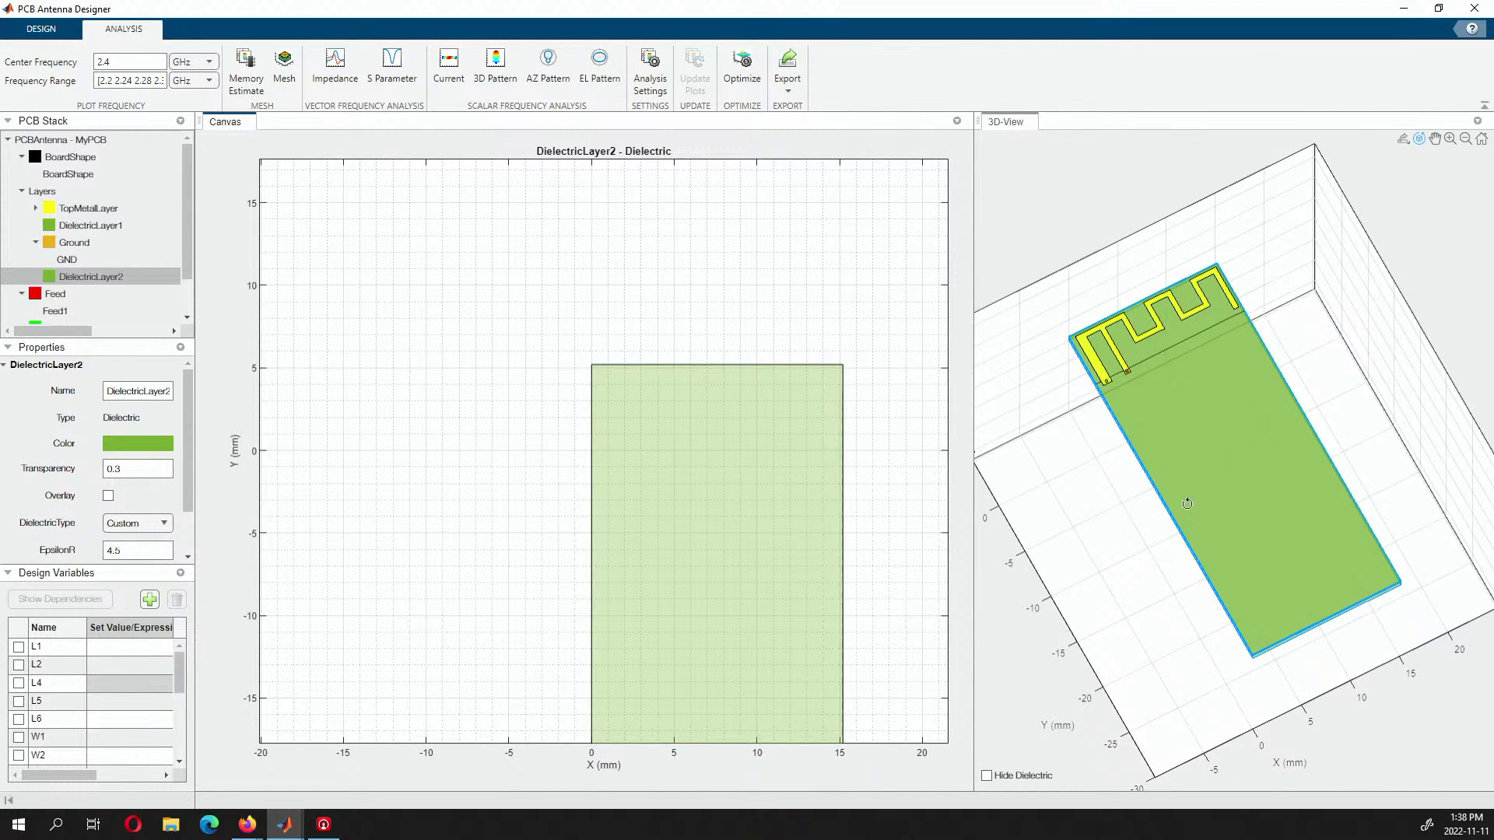
Inspect the board stack in the 3D view, and switch to MATLAB to examine the Gerber files in the MyAnt folder.
drag(1183, 483, 1307, 311)
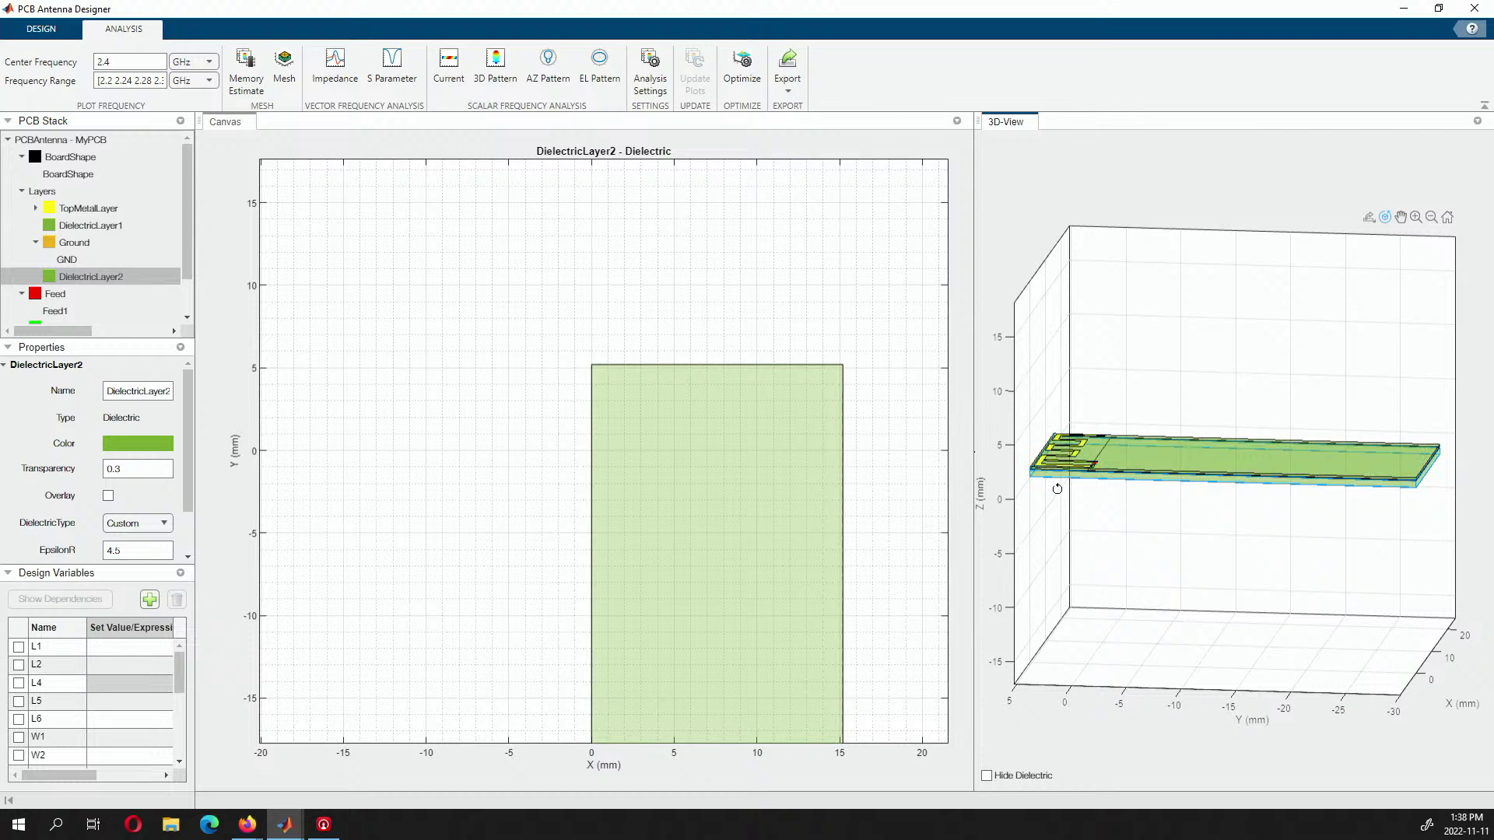
drag(1193, 407, 1202, 510)
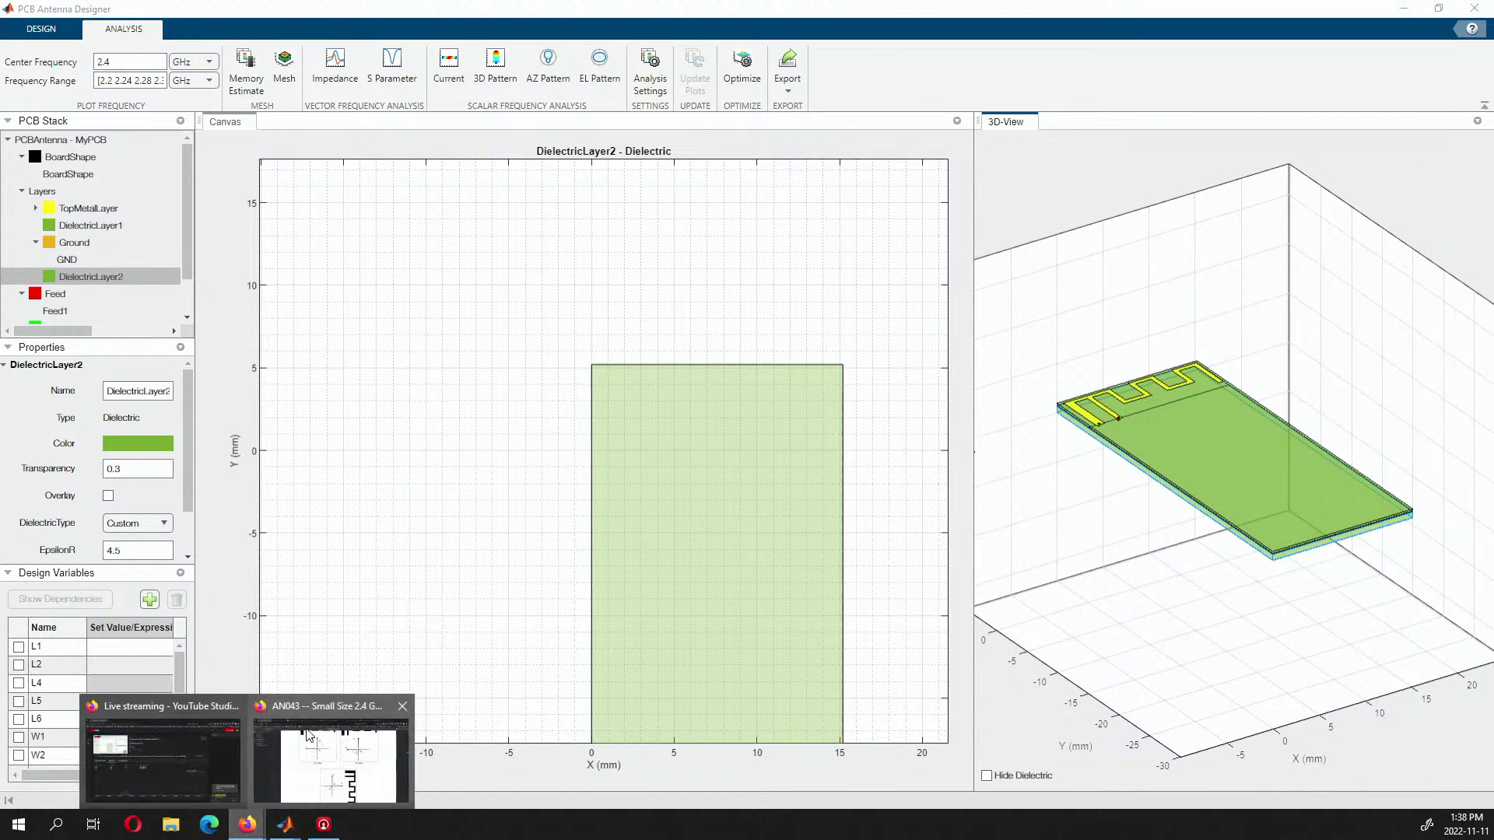
mouse_move(285, 824)
click(231, 736)
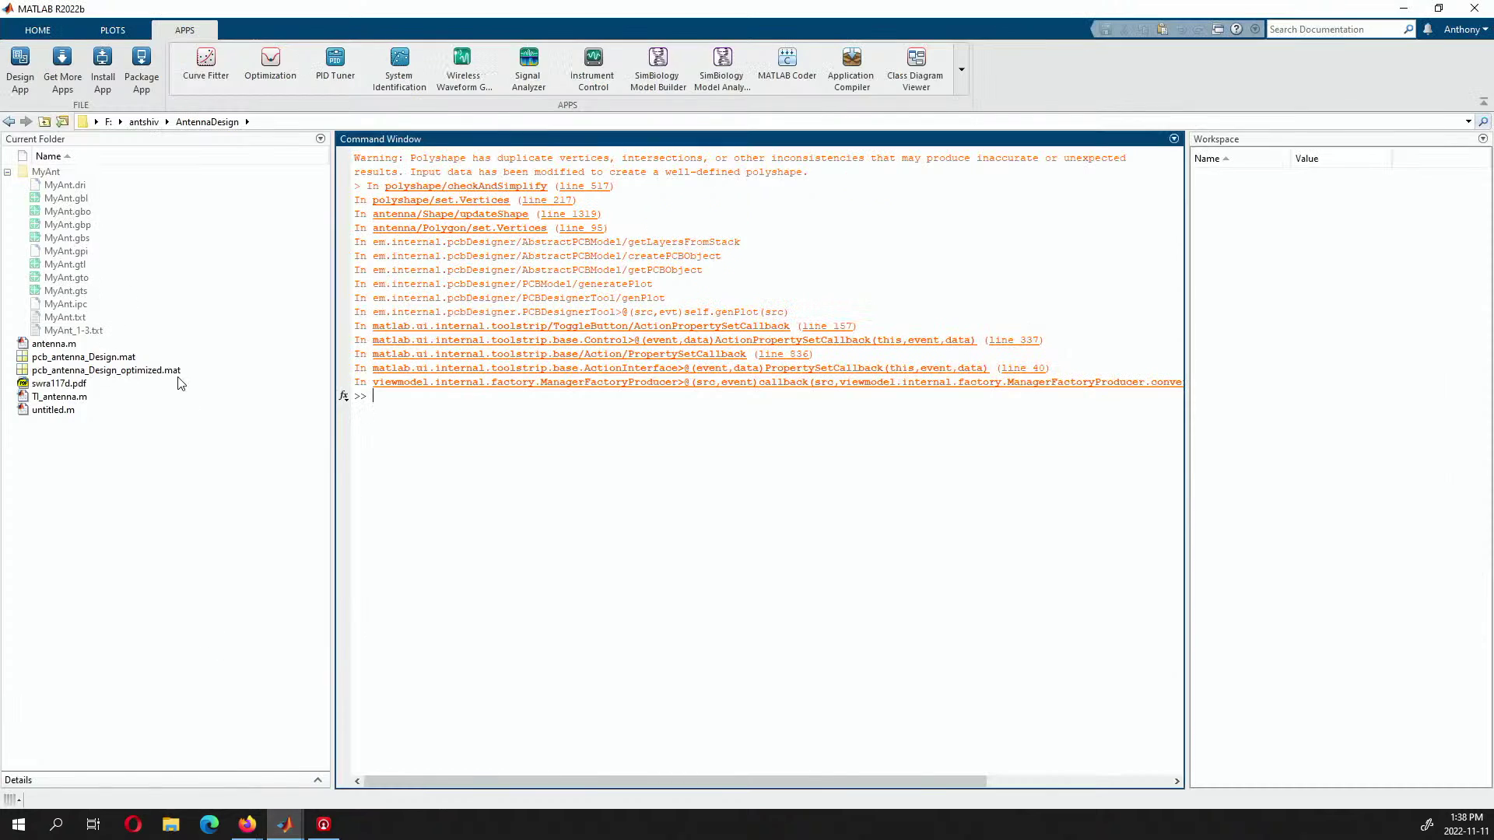
click(64, 188)
click(72, 332)
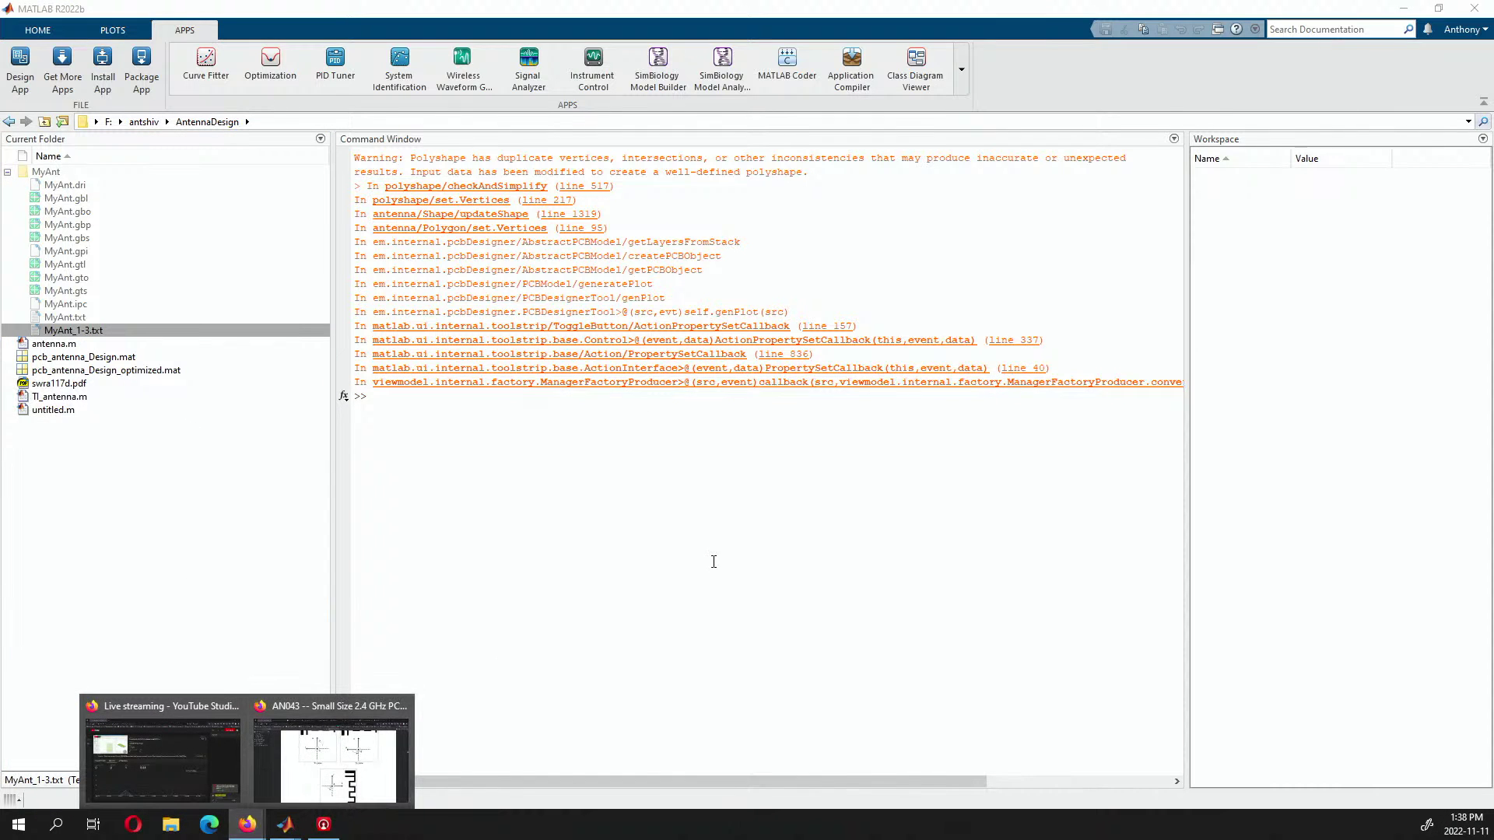
Open the Gerber export in PCB Antenna Designer and review the PCB writer, MayhewWriter service and SMA connector settings.
click(377, 786)
mouse_move(284, 824)
click(514, 751)
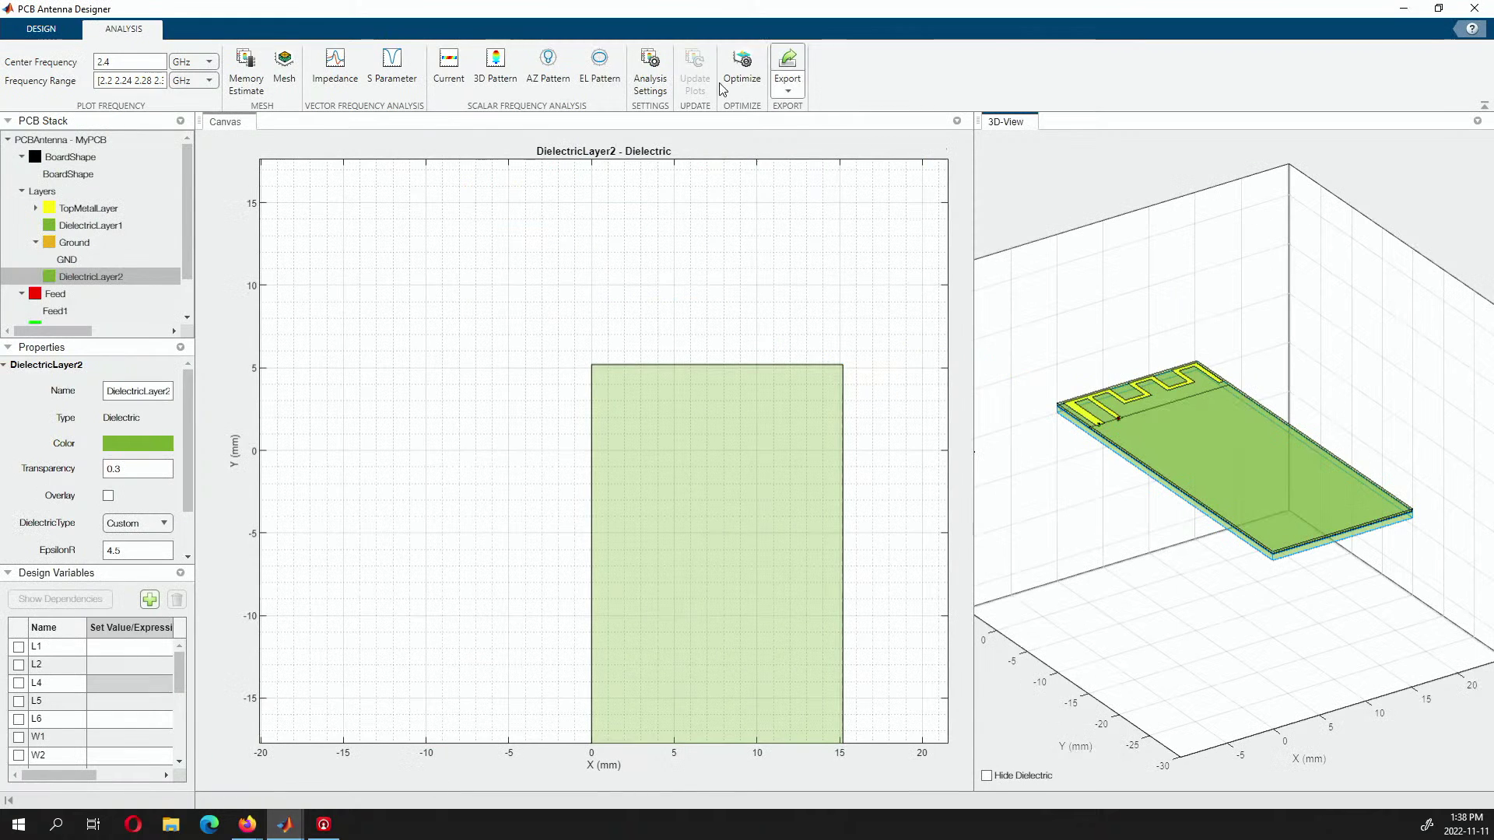
click(788, 87)
click(832, 188)
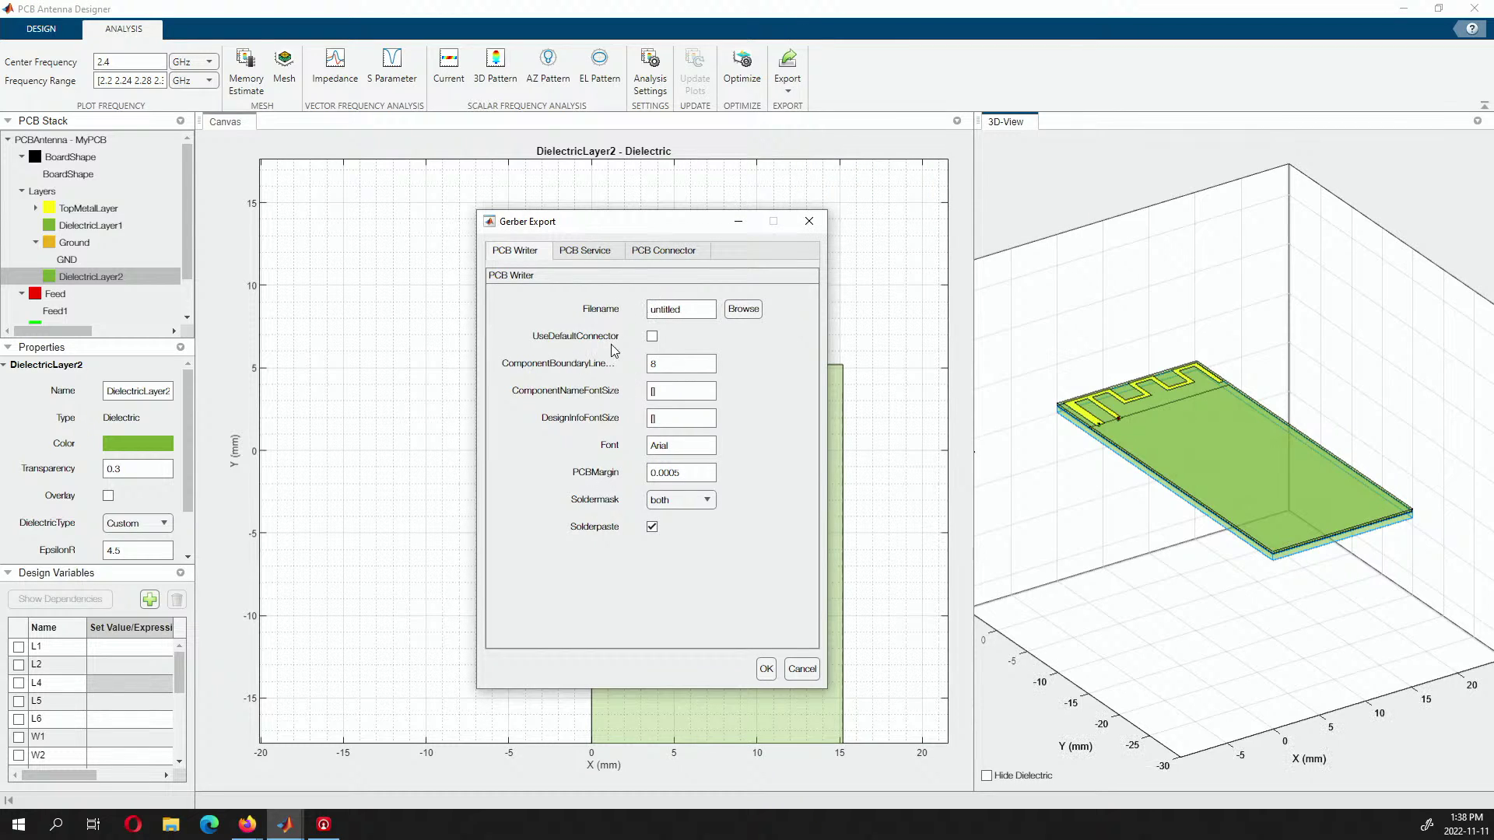
click(587, 261)
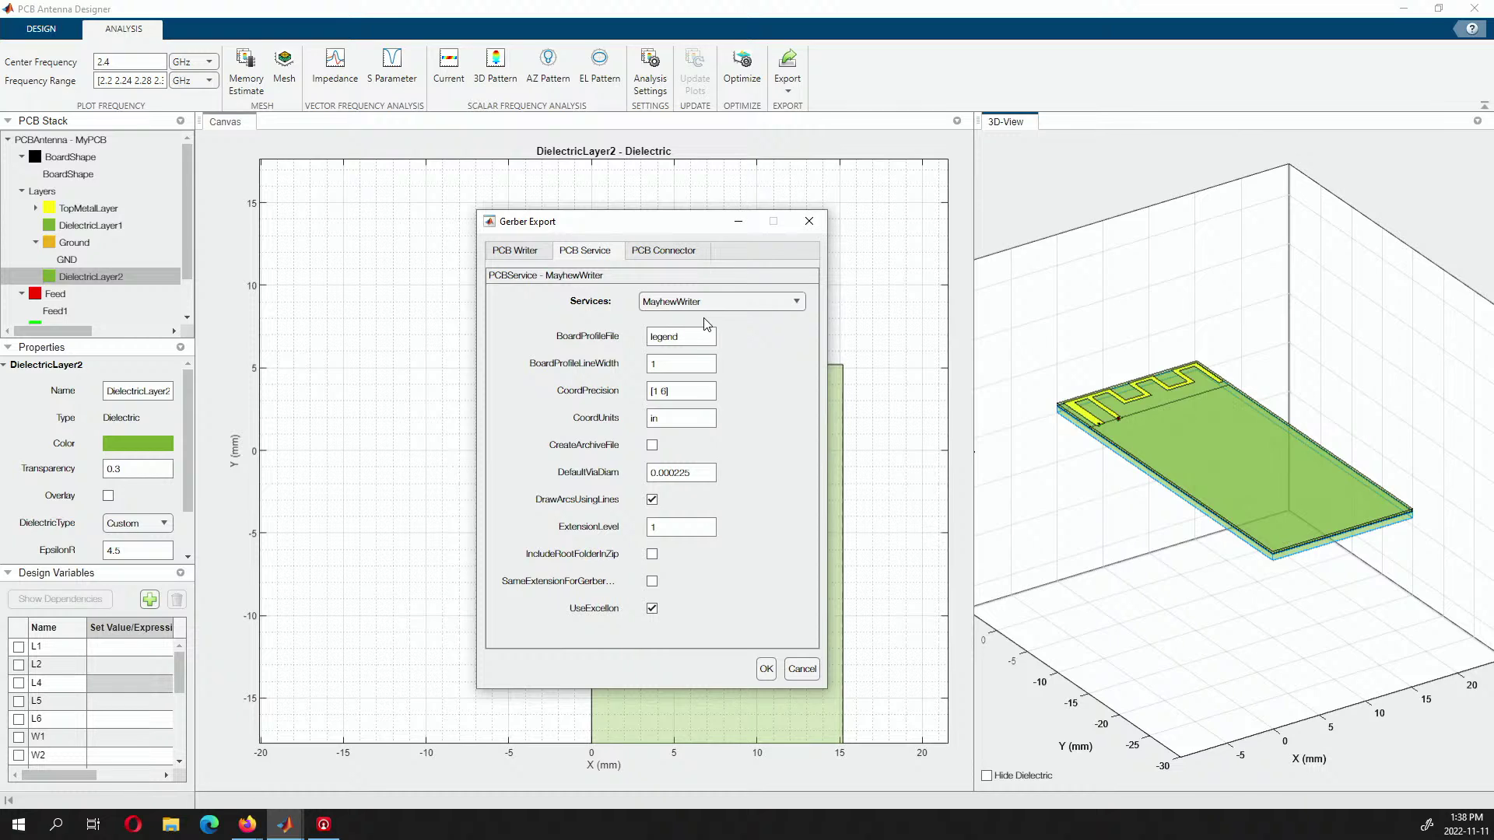
click(666, 251)
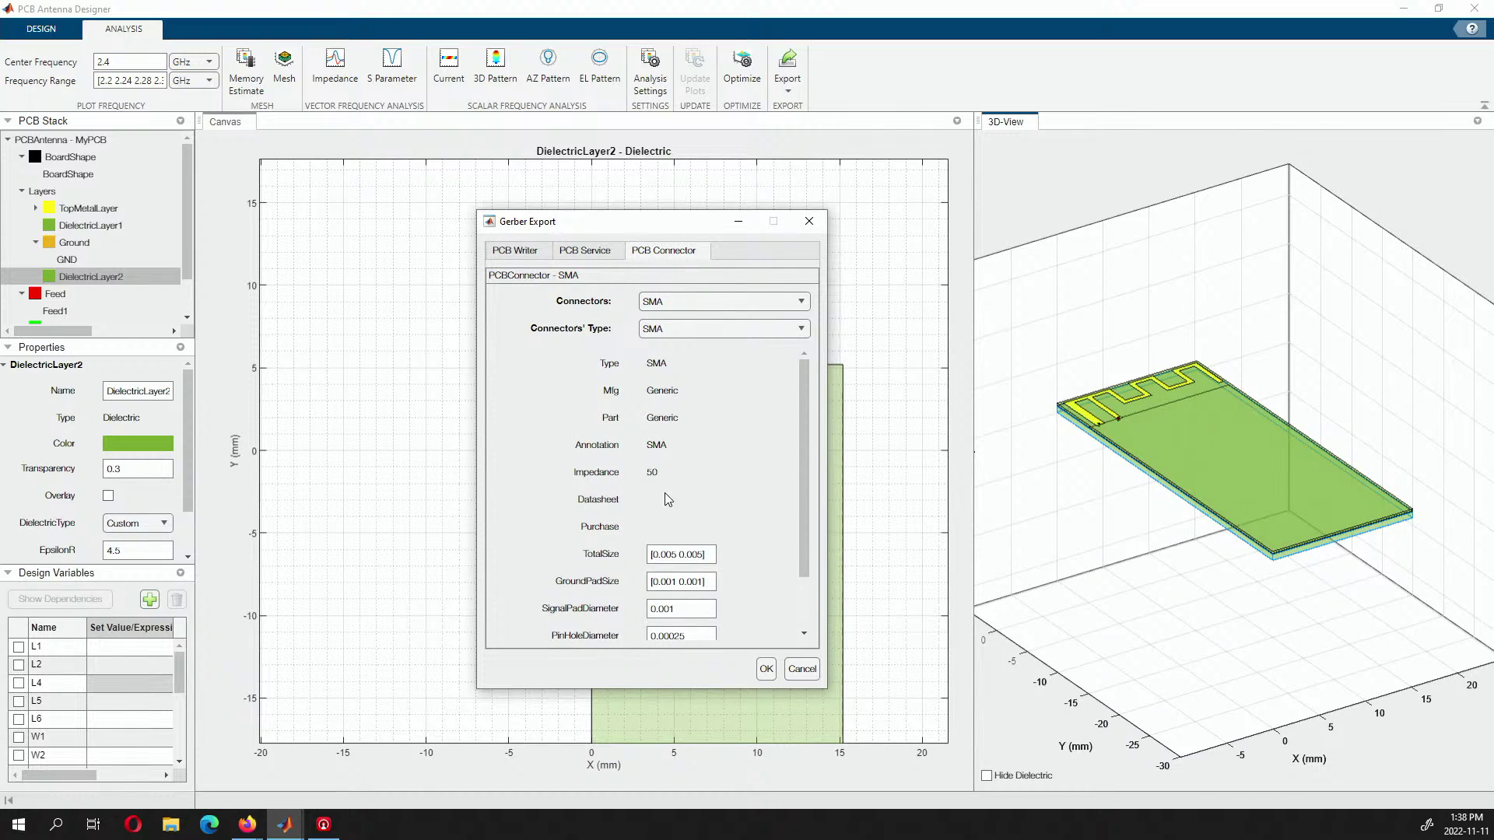
Switch to the webGerber viewer in Firefox and inspect the board's antenna side and SMA connector side from several angles.
mouse_move(276, 831)
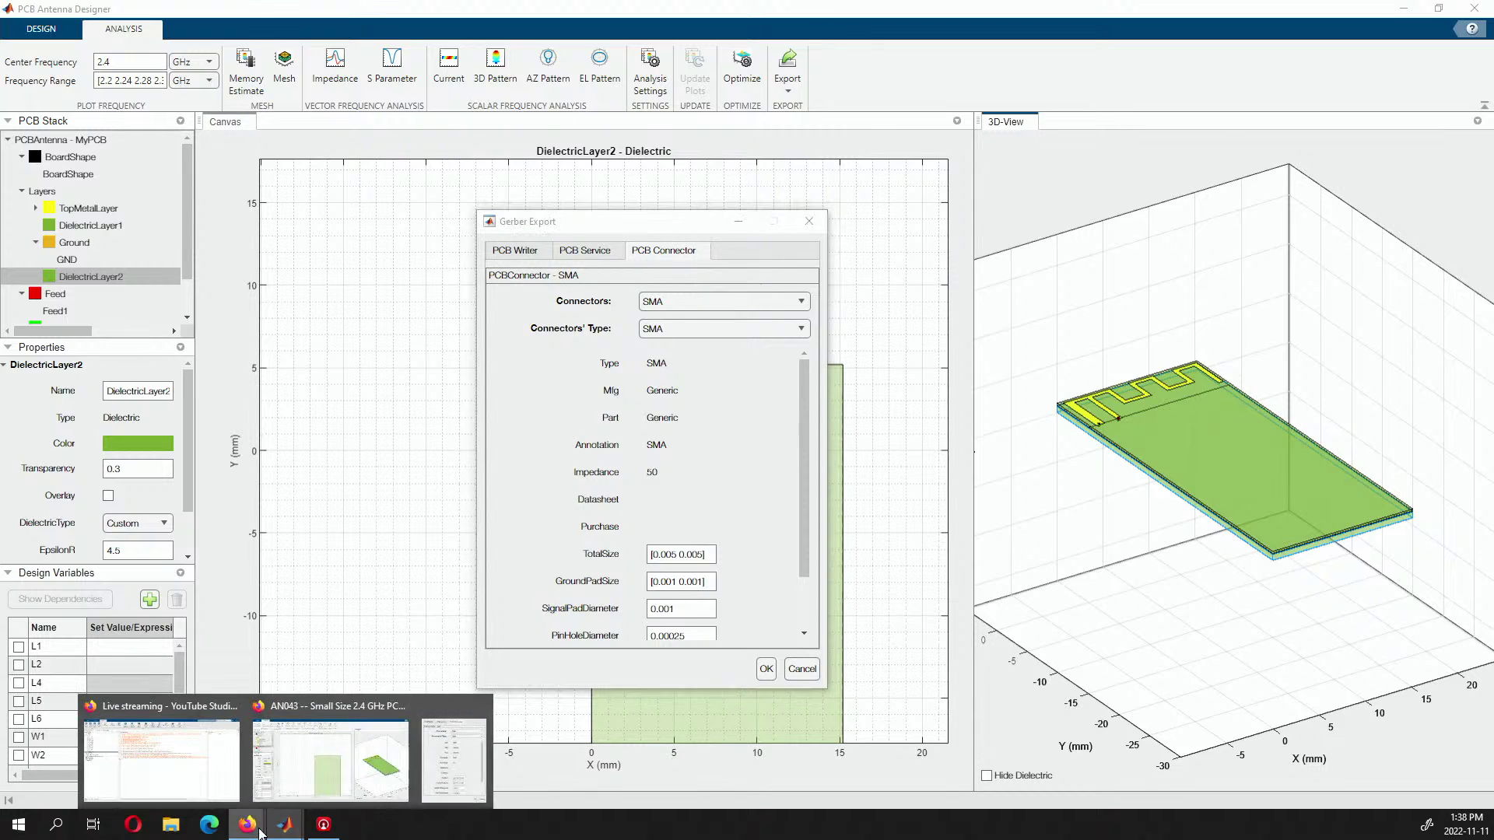
click(308, 774)
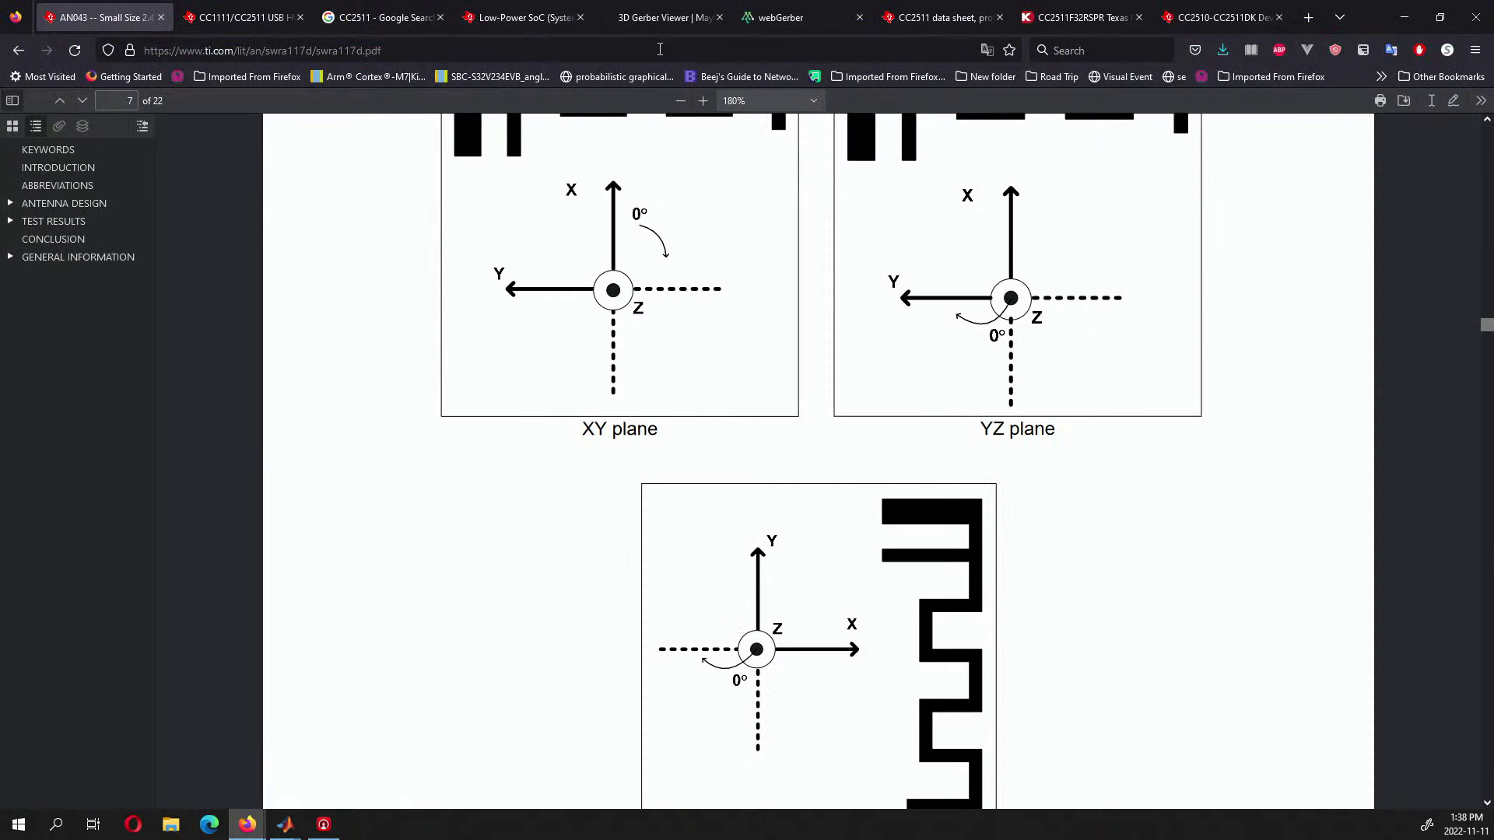
click(770, 19)
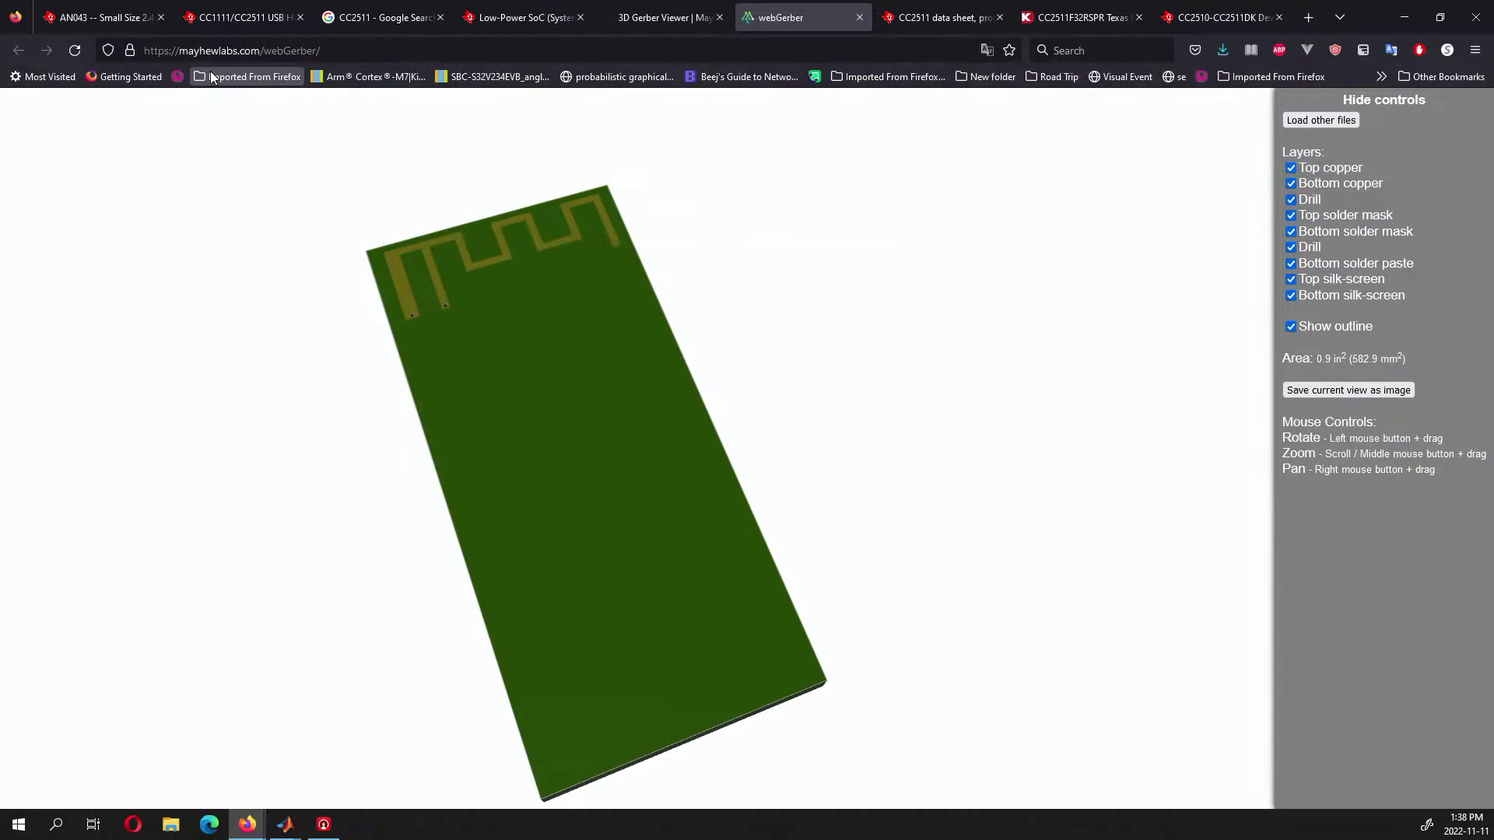
drag(622, 454, 827, 290)
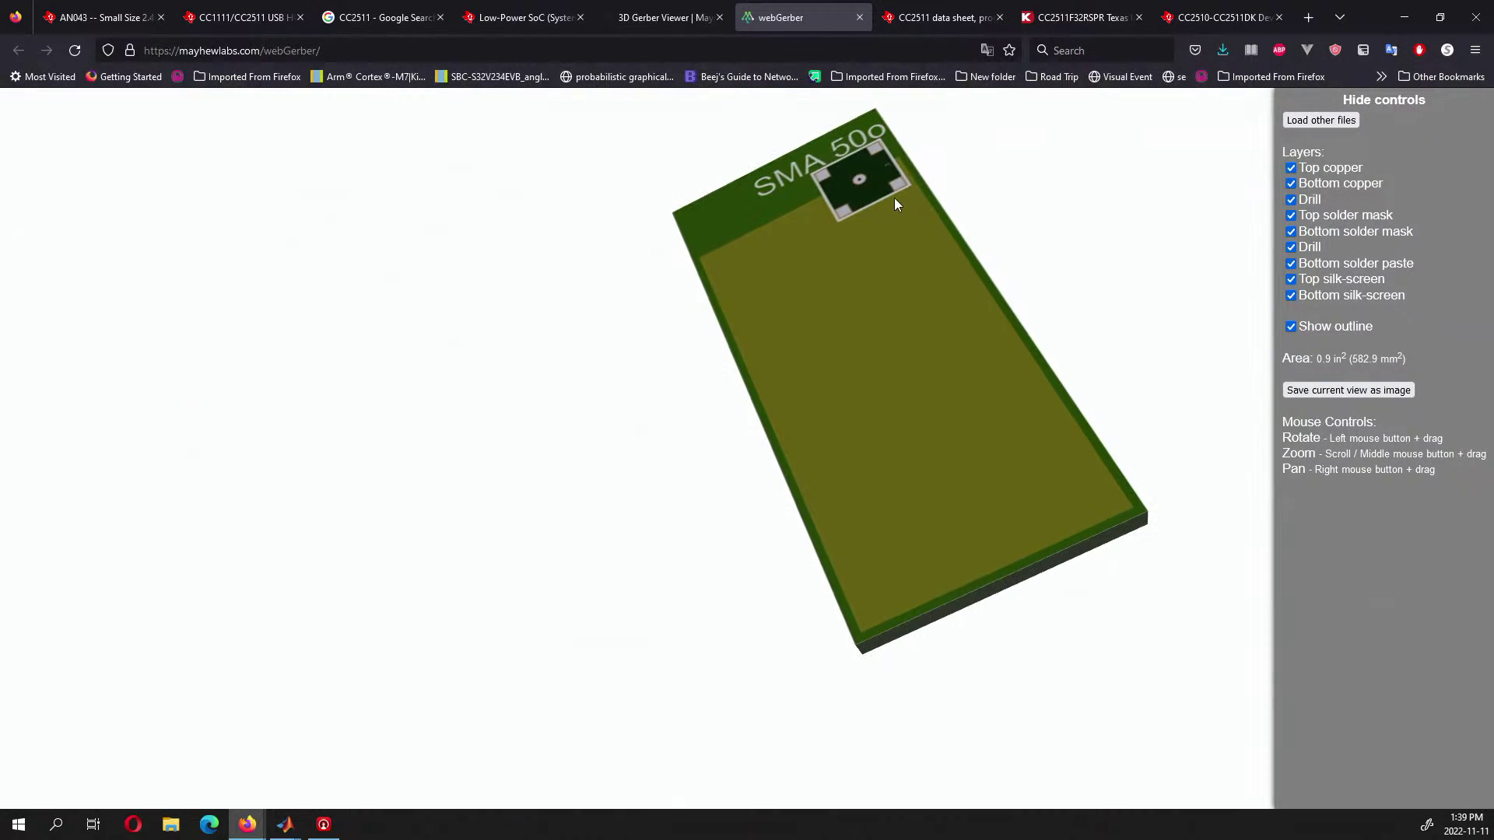
mouse_move(937, 325)
mouse_down()
mouse_move(750, 366)
mouse_move(874, 311)
mouse_move(1001, 311)
mouse_move(835, 300)
mouse_move(670, 337)
mouse_move(500, 427)
mouse_move(449, 239)
mouse_up()
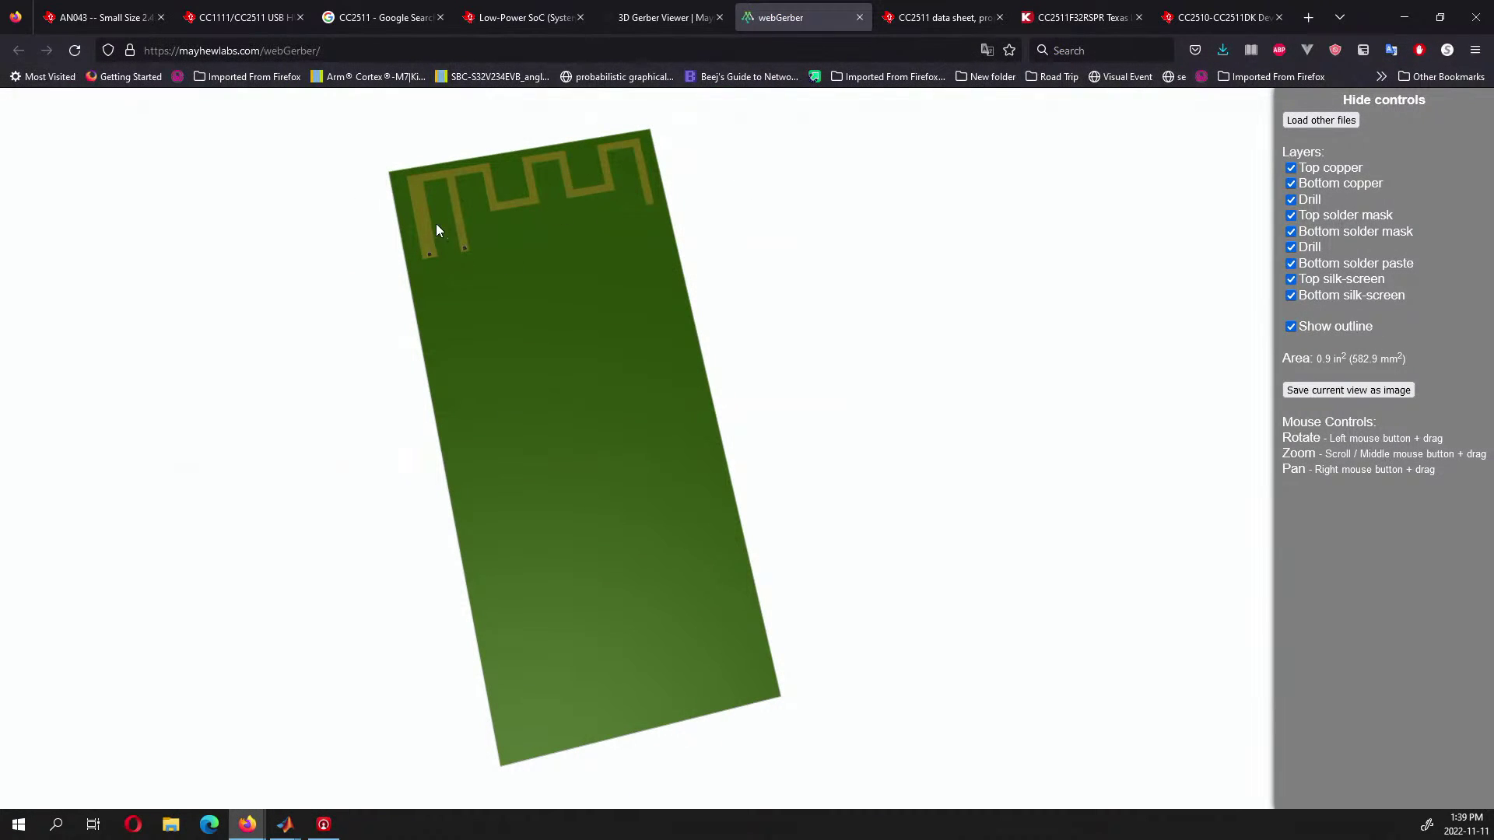
drag(402, 281, 841, 350)
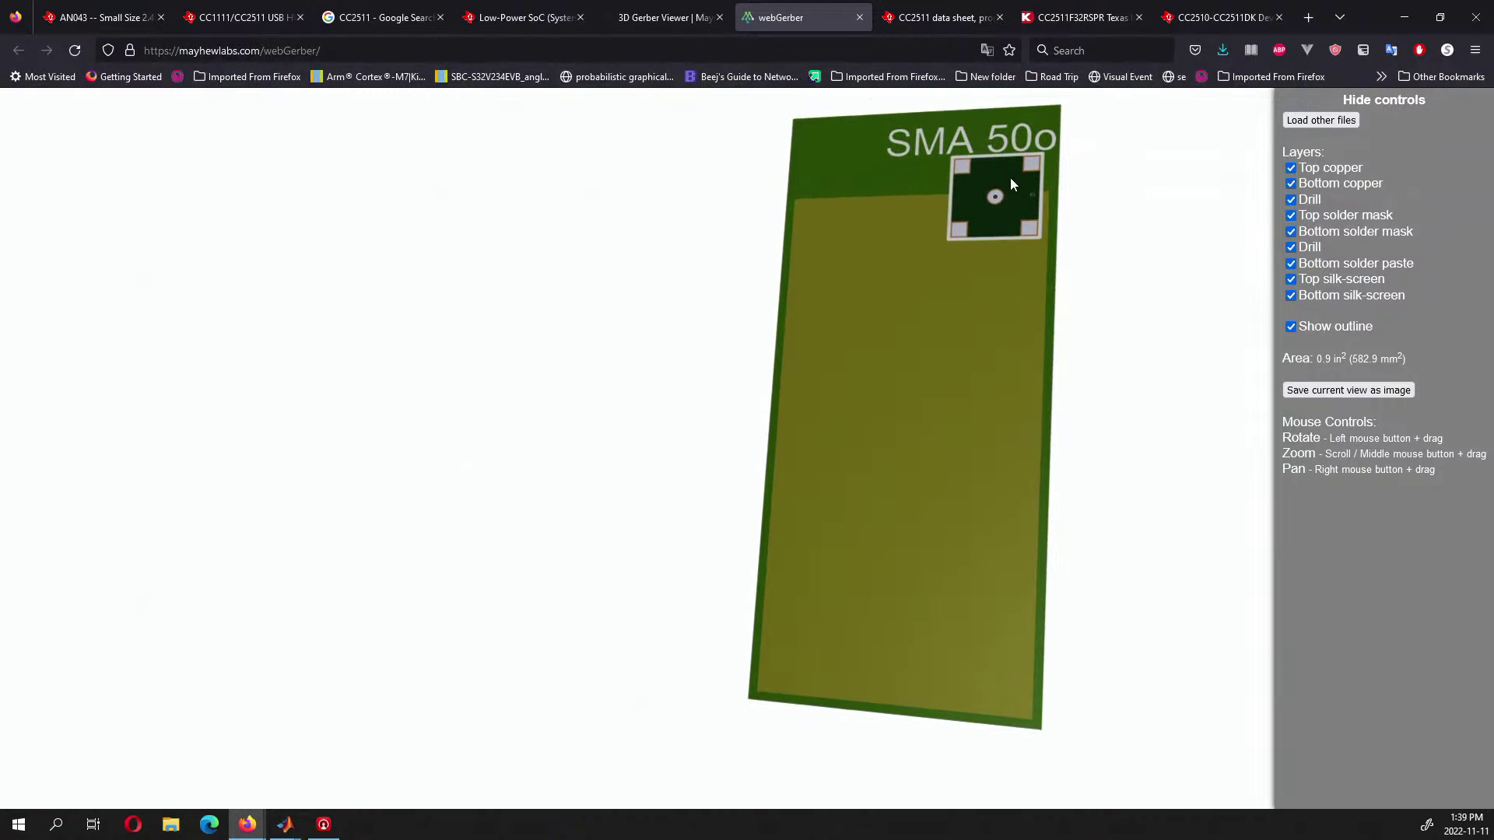
drag(1015, 367, 711, 370)
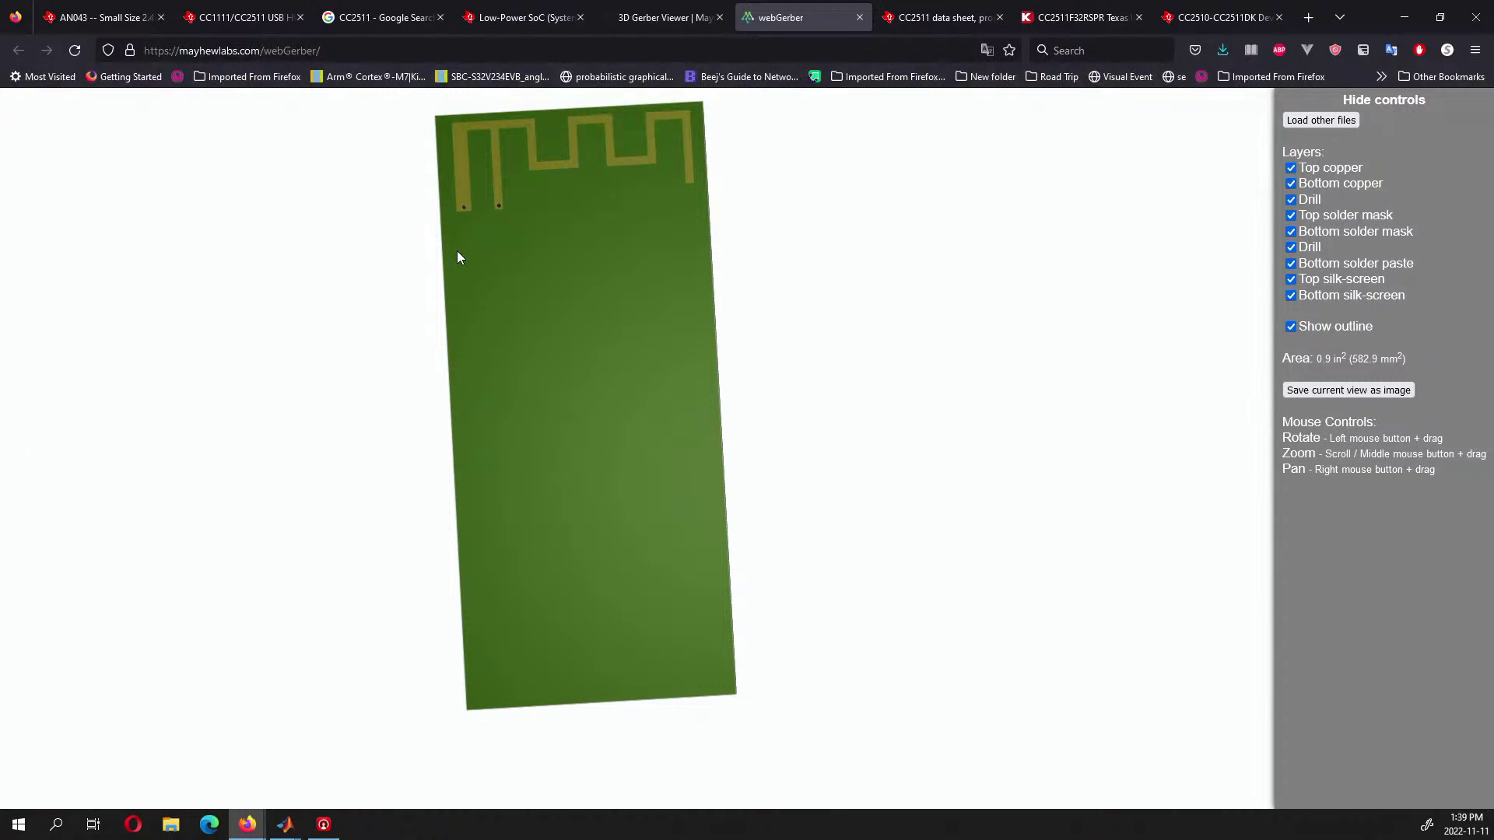
drag(484, 236, 976, 287)
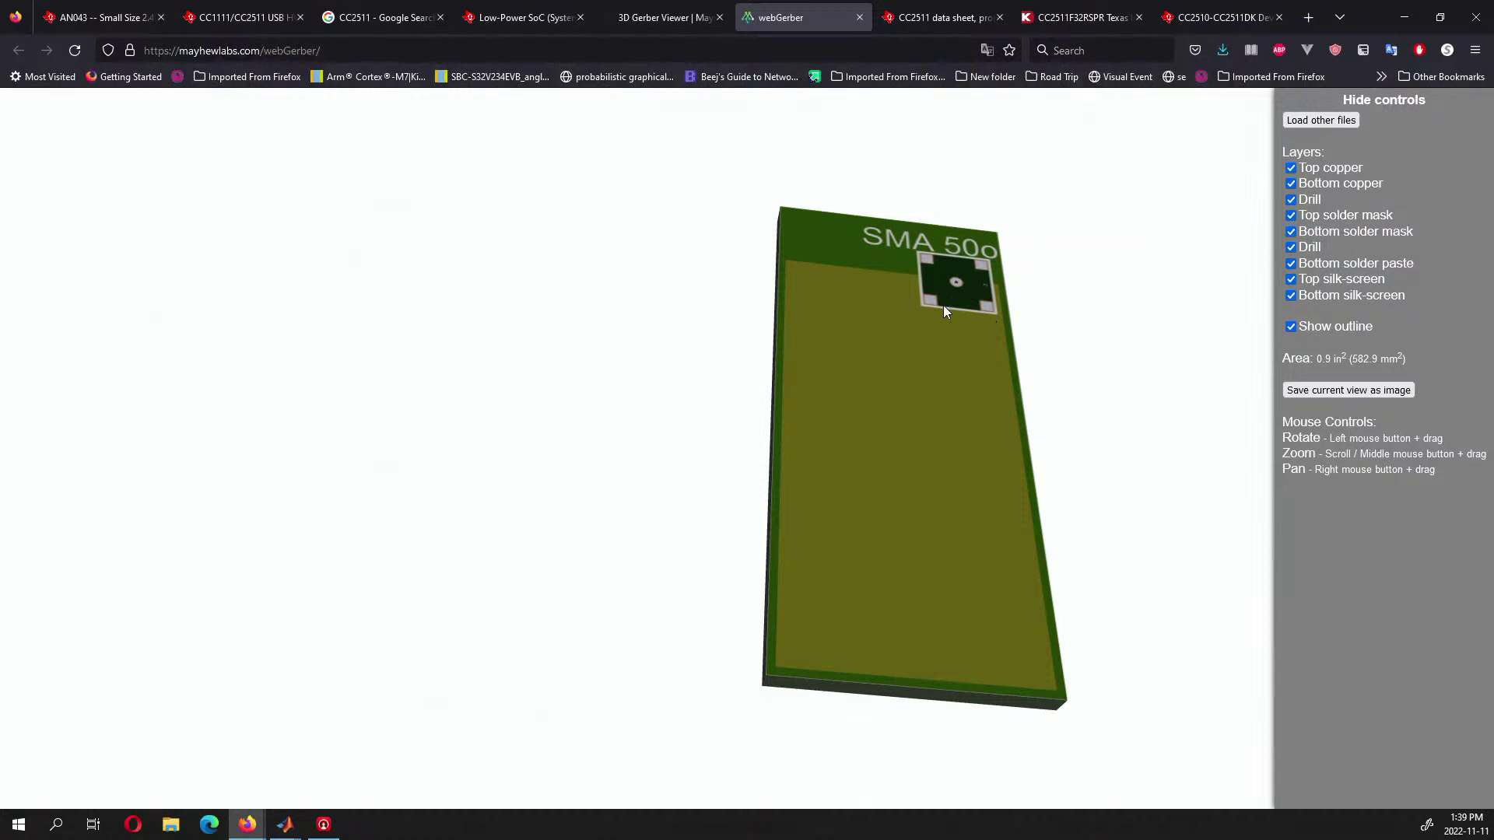
mouse_move(986, 367)
mouse_down()
mouse_move(597, 340)
mouse_move(680, 303)
mouse_move(630, 230)
mouse_up()
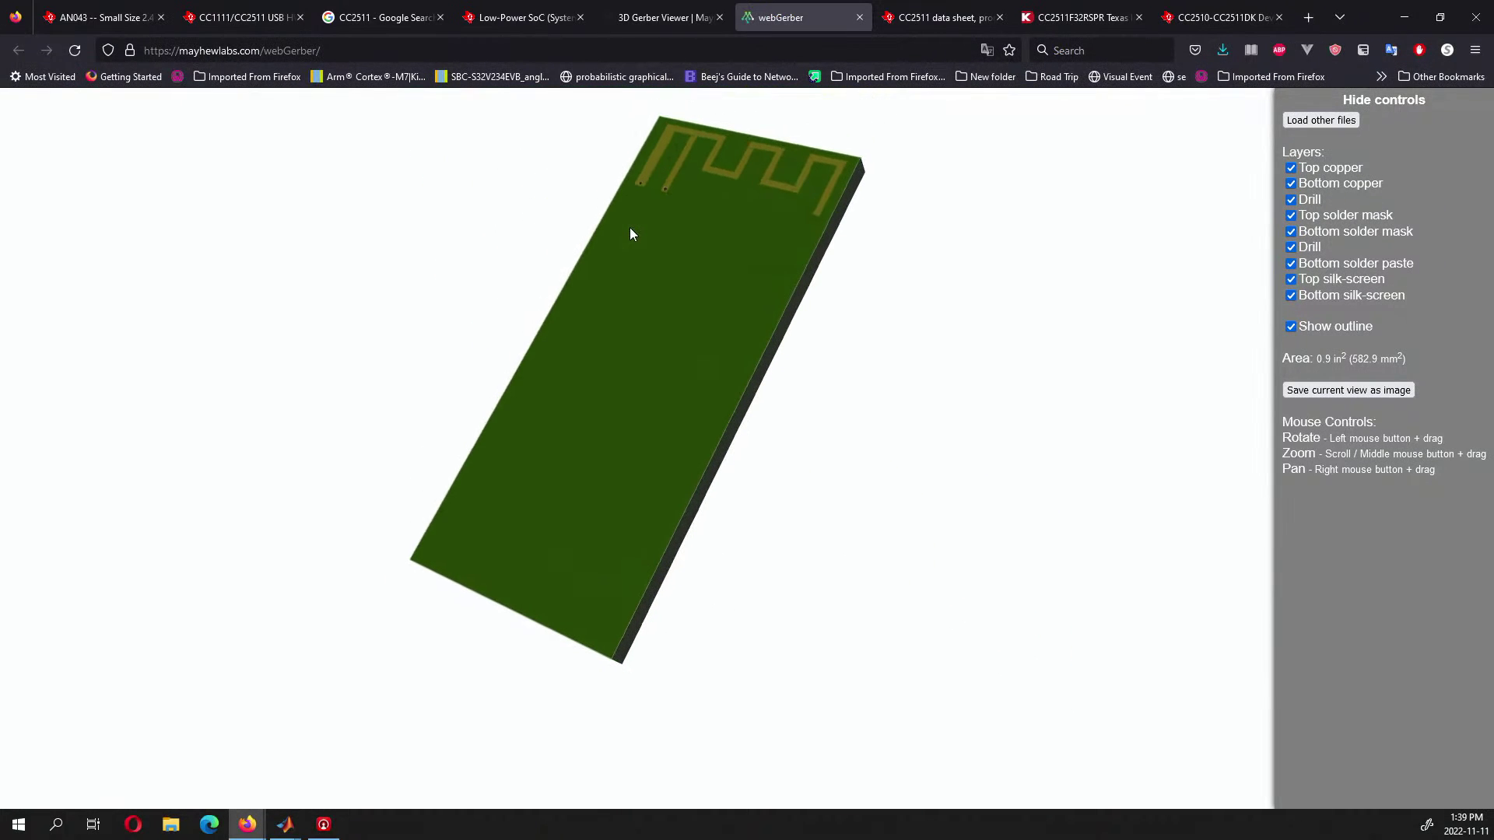
Rotate the Gerber board to compare its meandered antenna side with its ground plane and SMA connector side.
drag(596, 467, 650, 451)
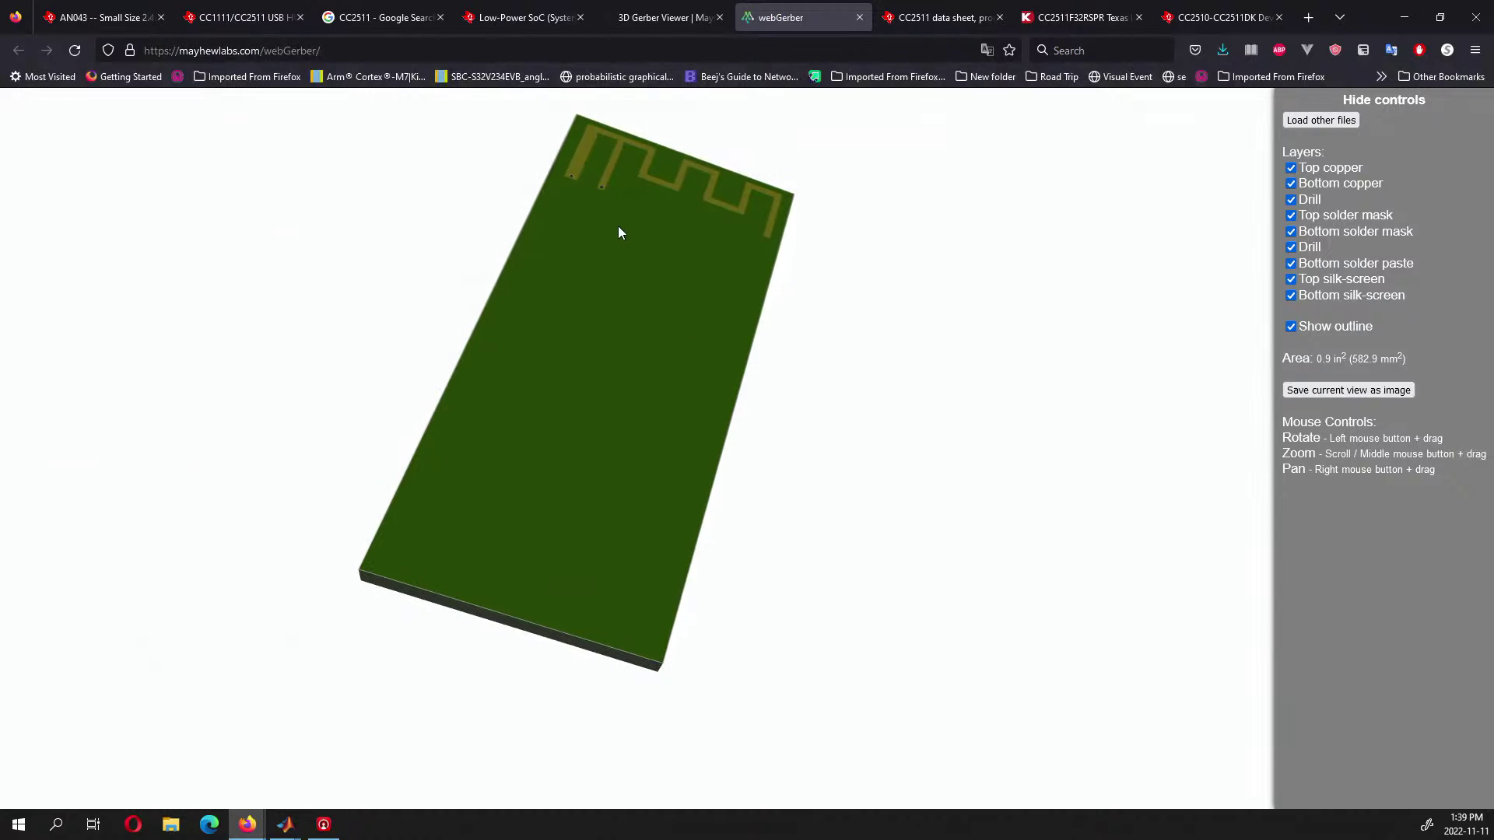
drag(620, 200, 1035, 223)
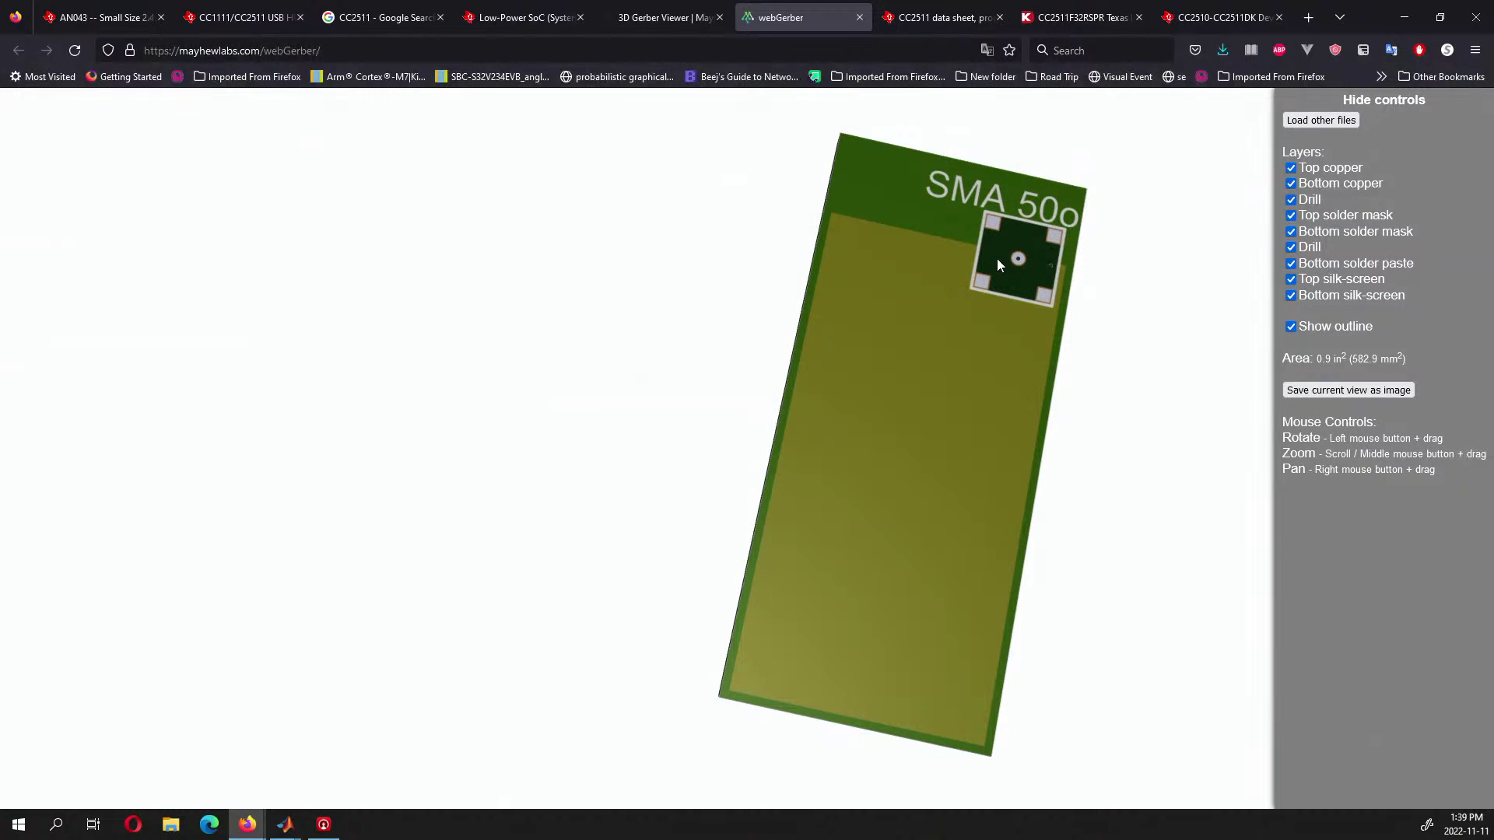
mouse_move(780, 302)
mouse_down()
mouse_move(610, 246)
mouse_move(547, 296)
mouse_move(604, 301)
mouse_move(617, 364)
mouse_move(550, 257)
mouse_move(577, 264)
mouse_up()
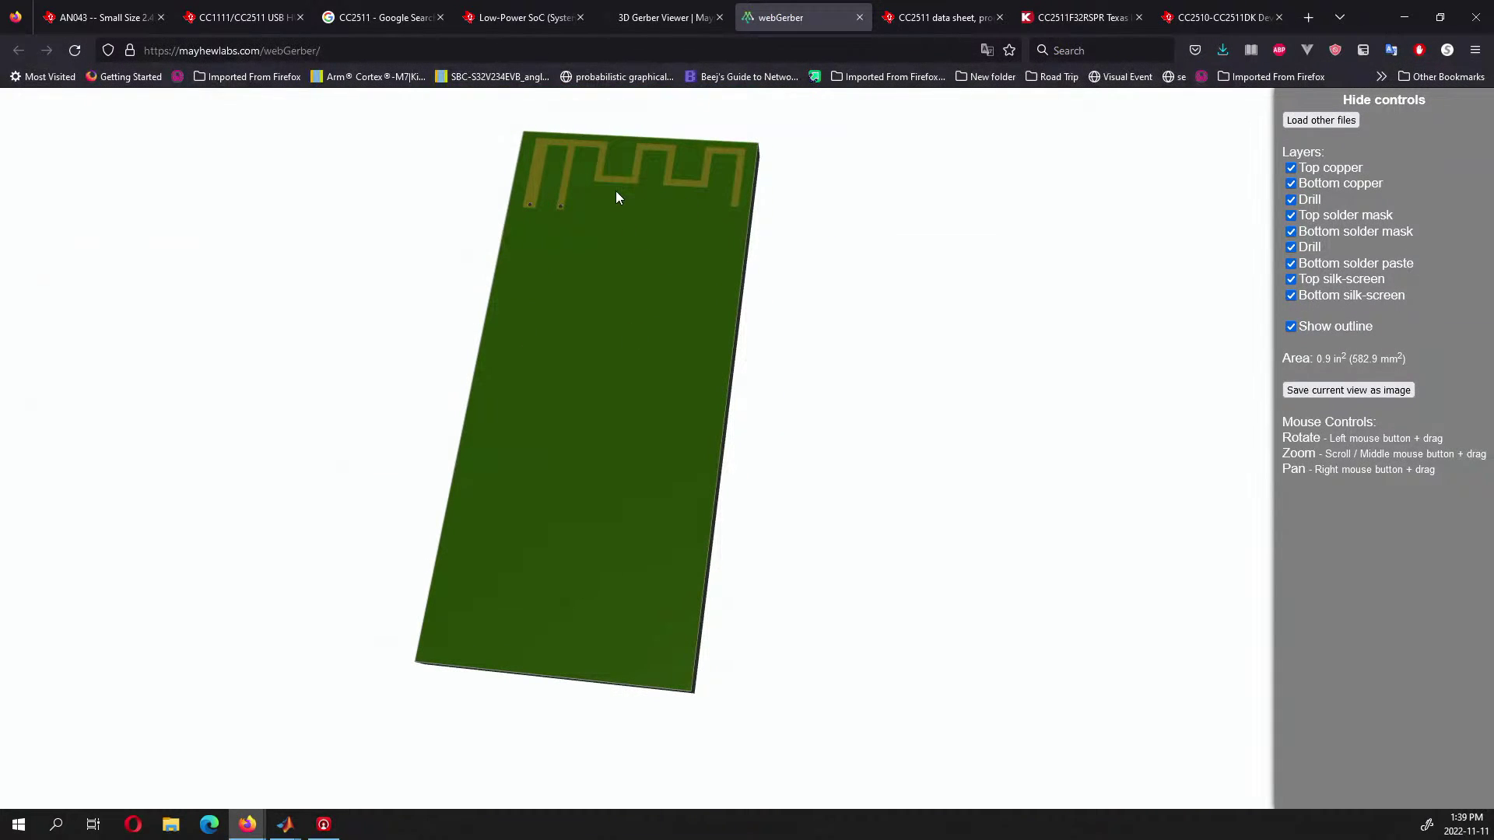
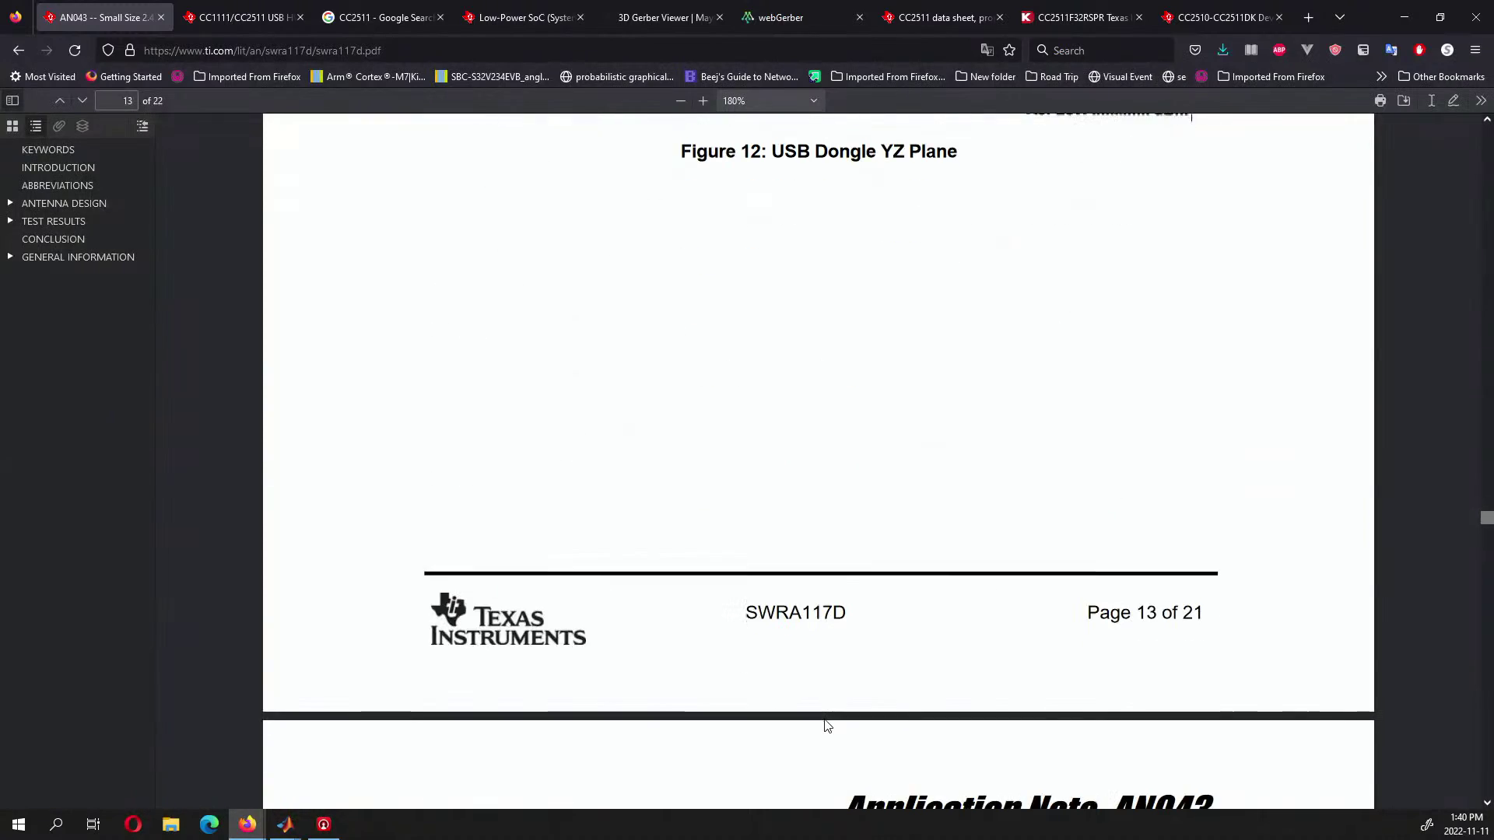
Switch to the AN043 application note and review the output power measurements in section 5.3 and the introduction.
scroll(827, 725, down, 15)
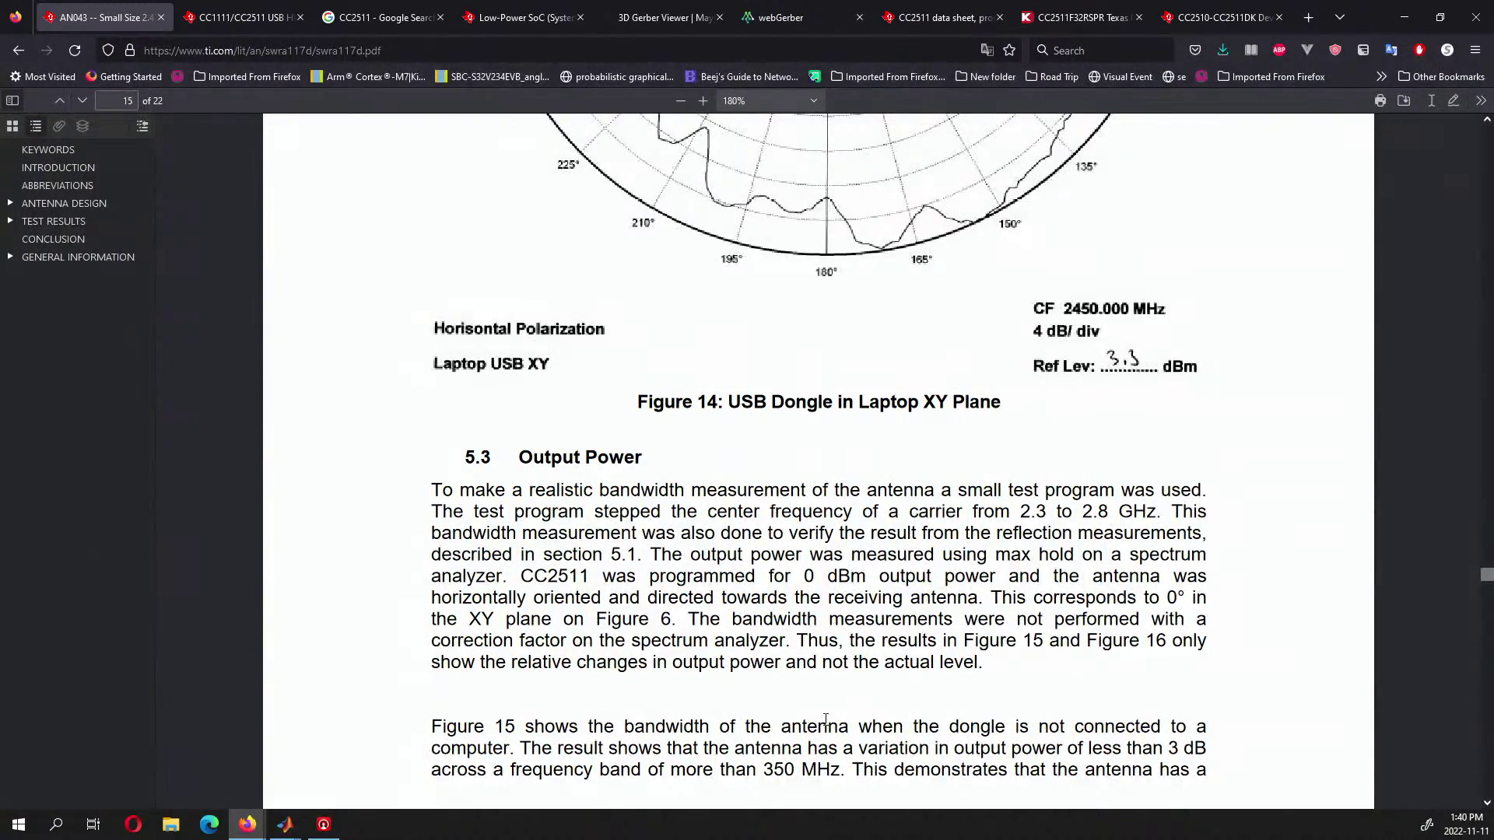
scroll(825, 720, down, 10)
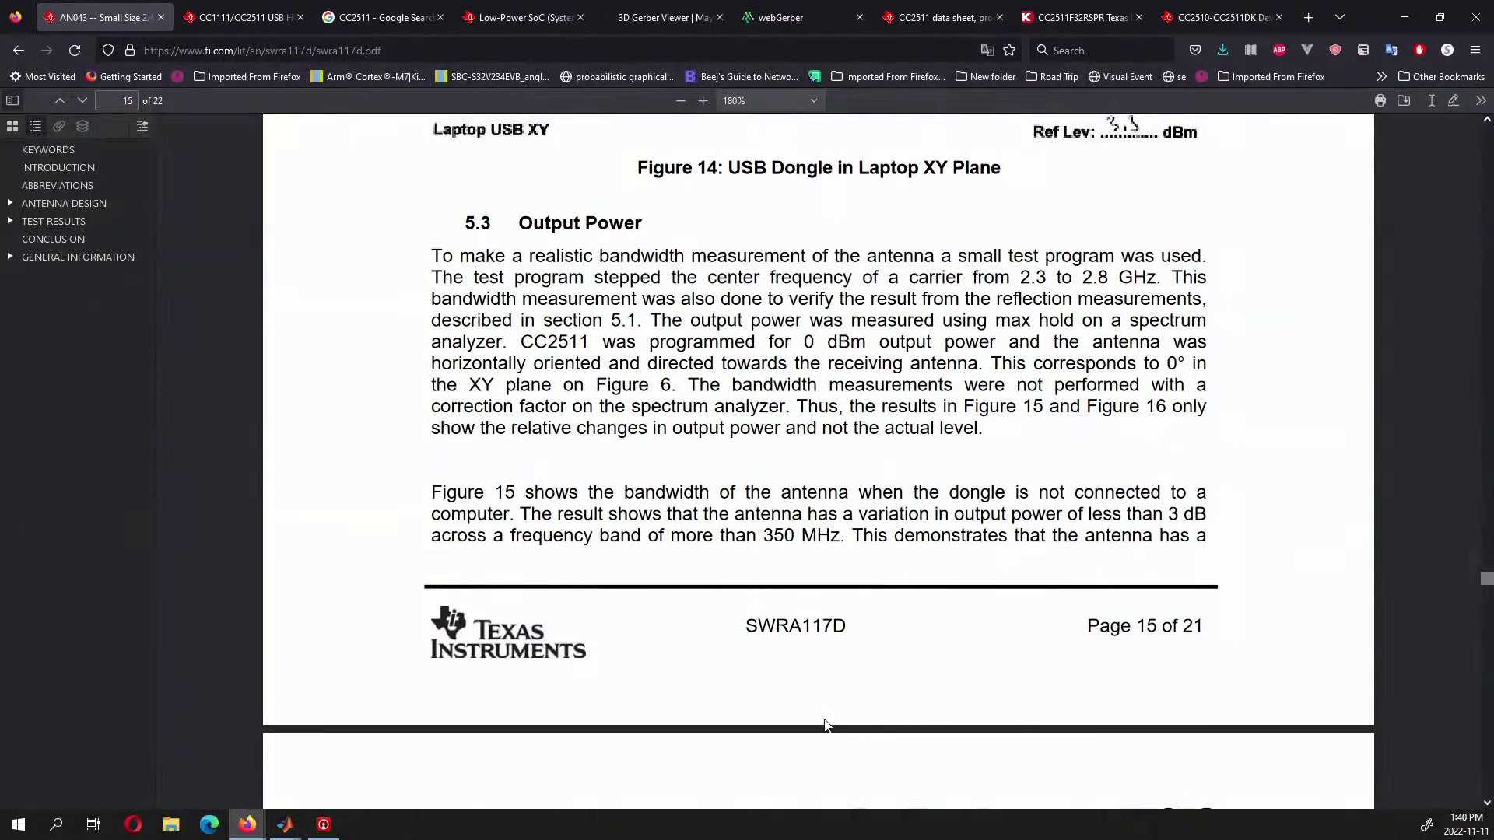
scroll(827, 725, down, 8)
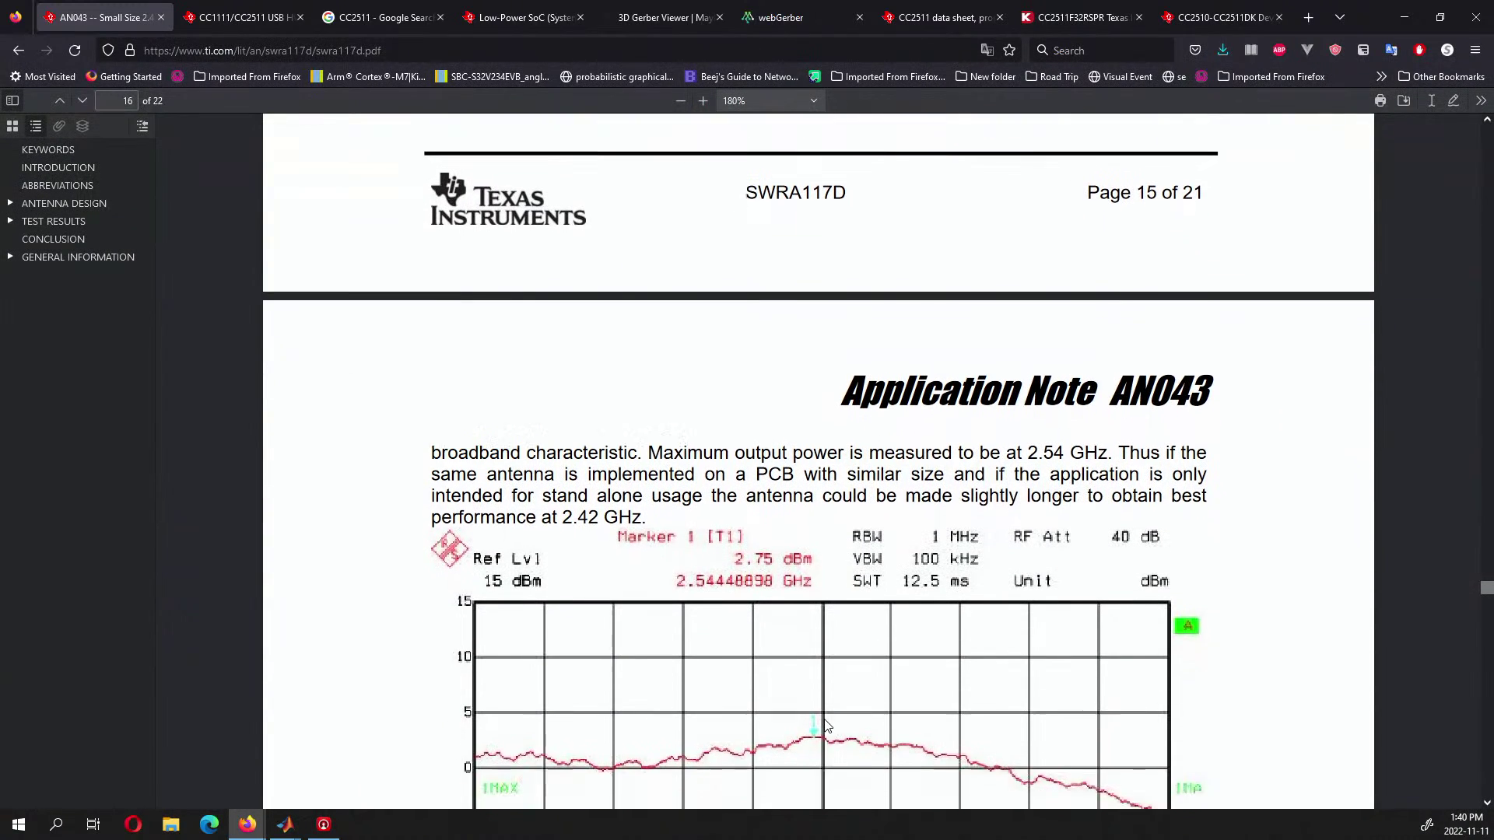
scroll(828, 725, down, 6)
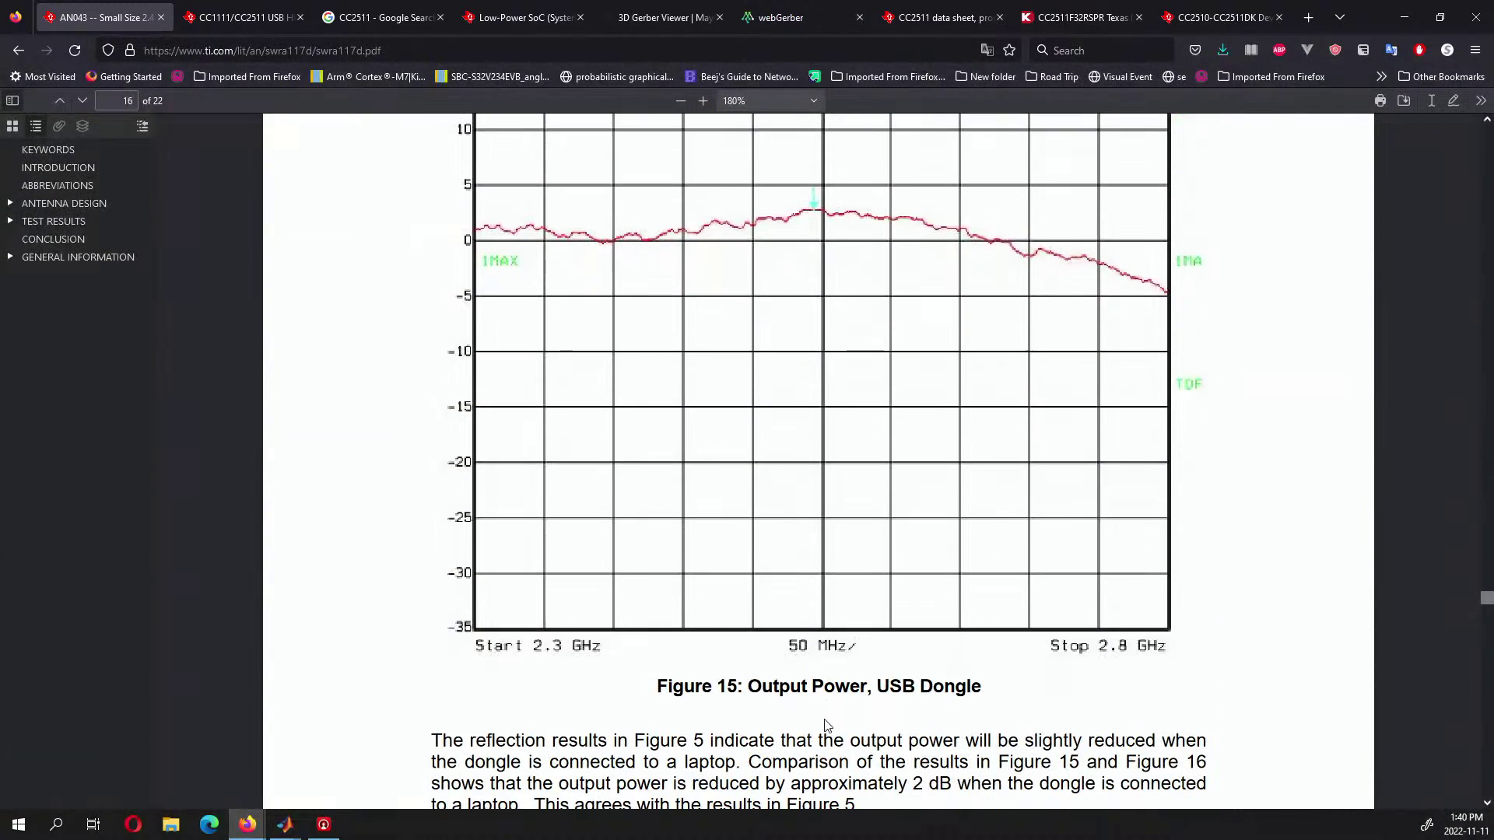
scroll(827, 725, down, 15)
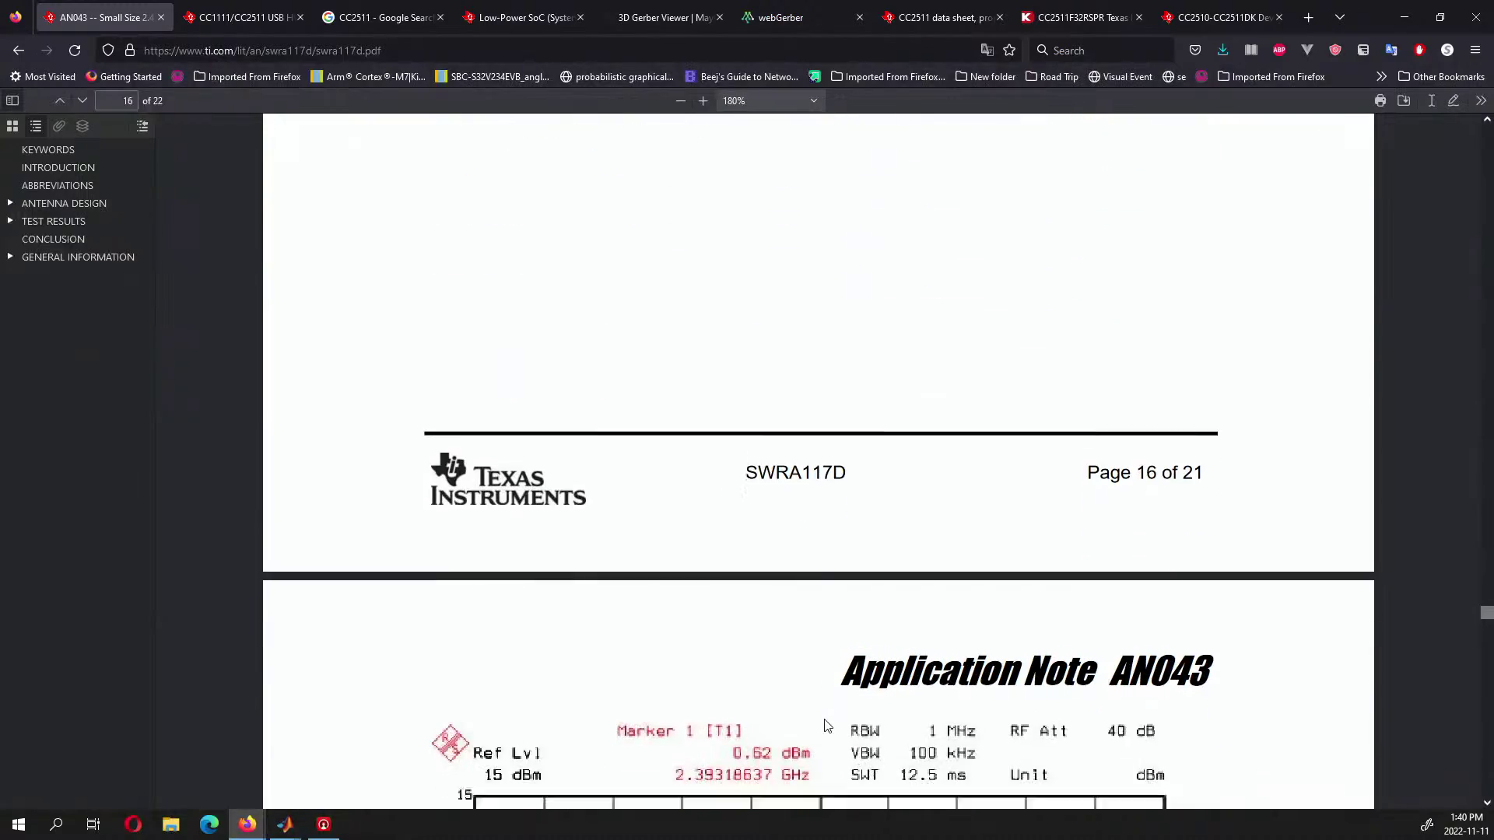
scroll(827, 725, down, 8)
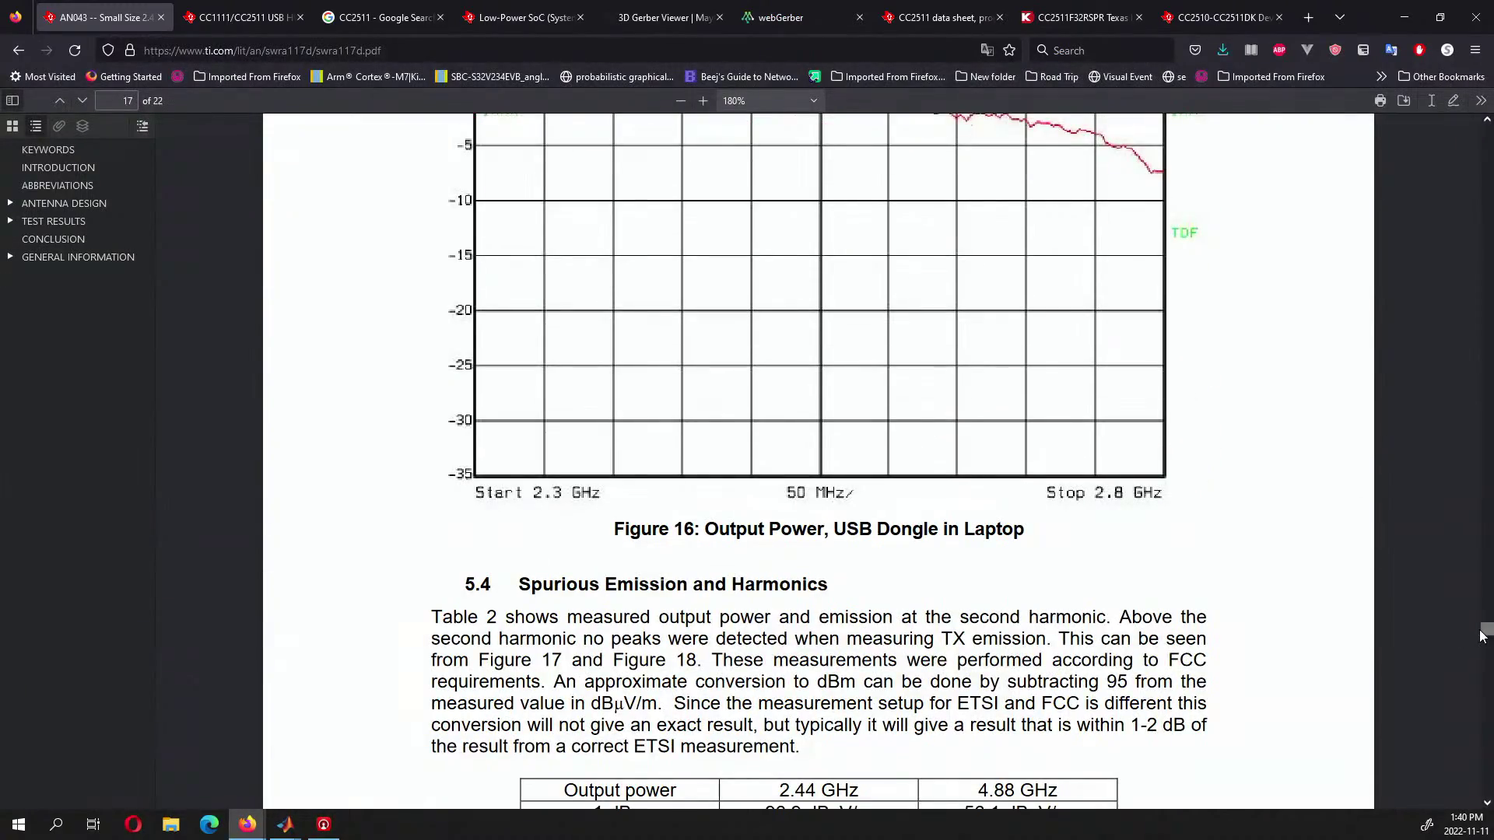
drag(1490, 656, 1489, 132)
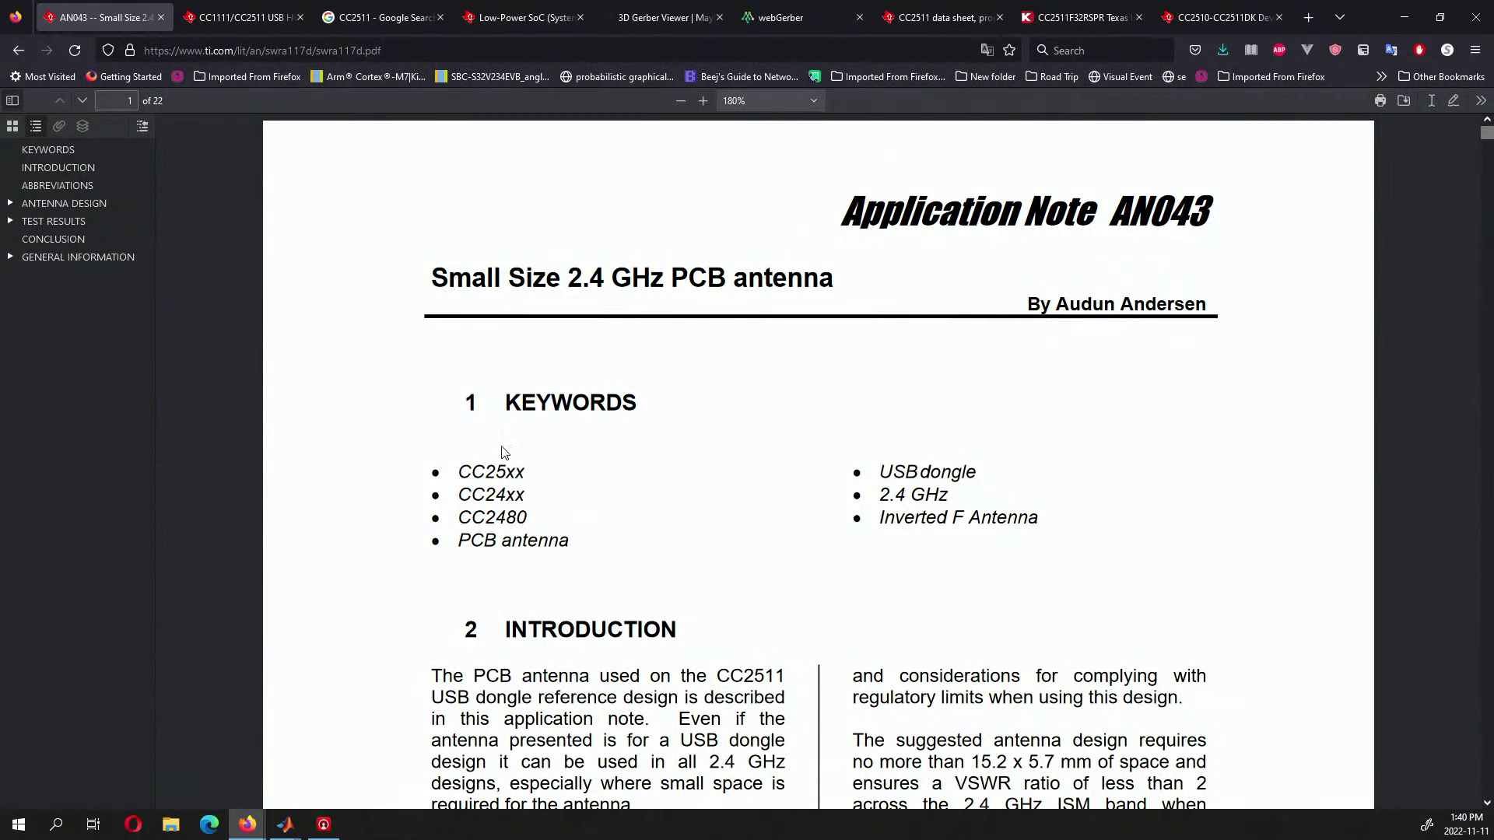
scroll(622, 560, down, 5)
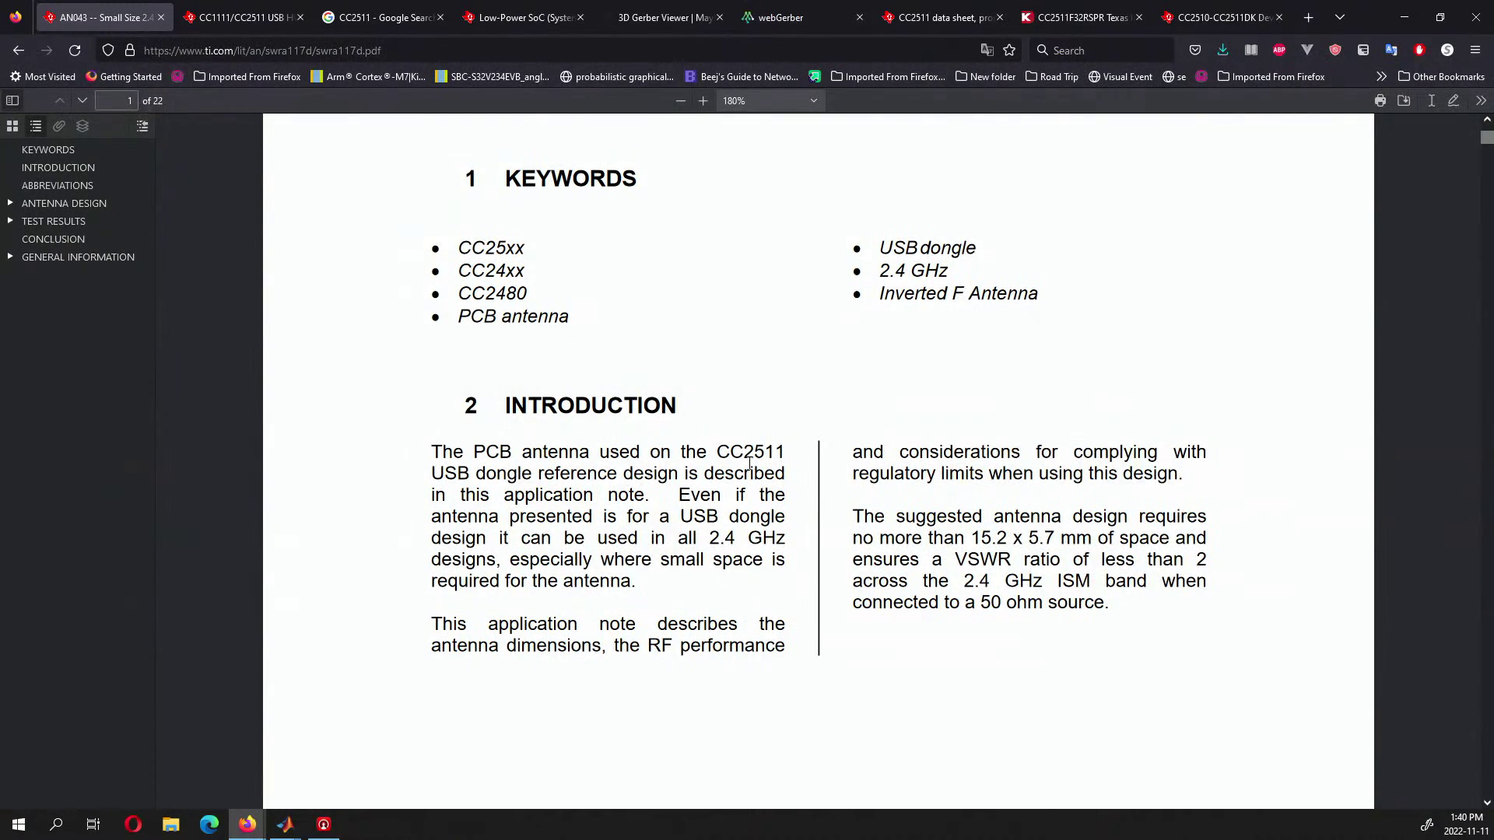
Switch to the CC1111/CC2511 USB HW User's Guide and examine the dongle picture on its cover and the table of contents.
key(ctrl+Tab)
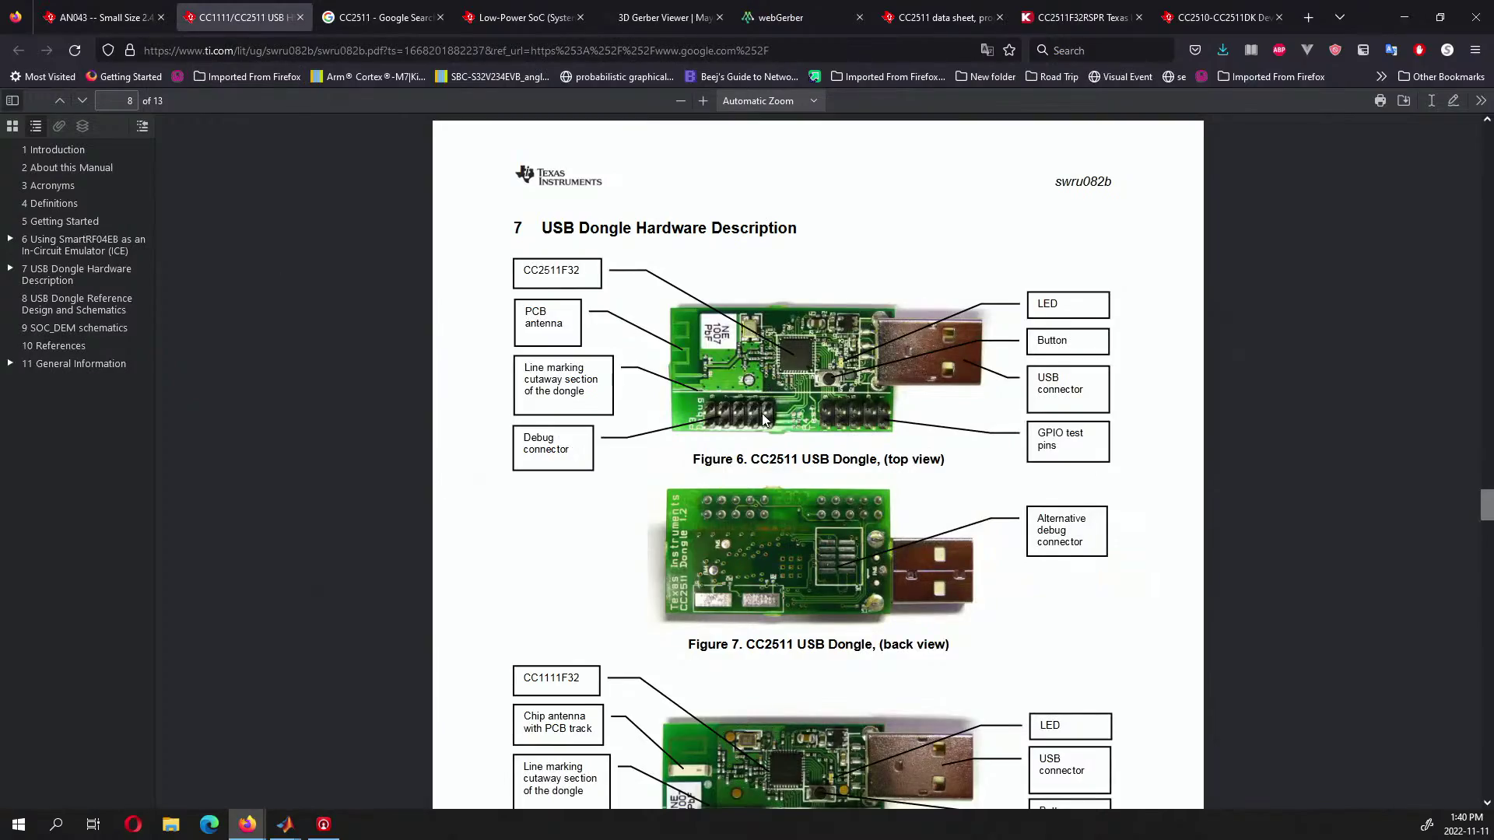
scroll(810, 443, up, 12)
scroll(810, 442, up, 20)
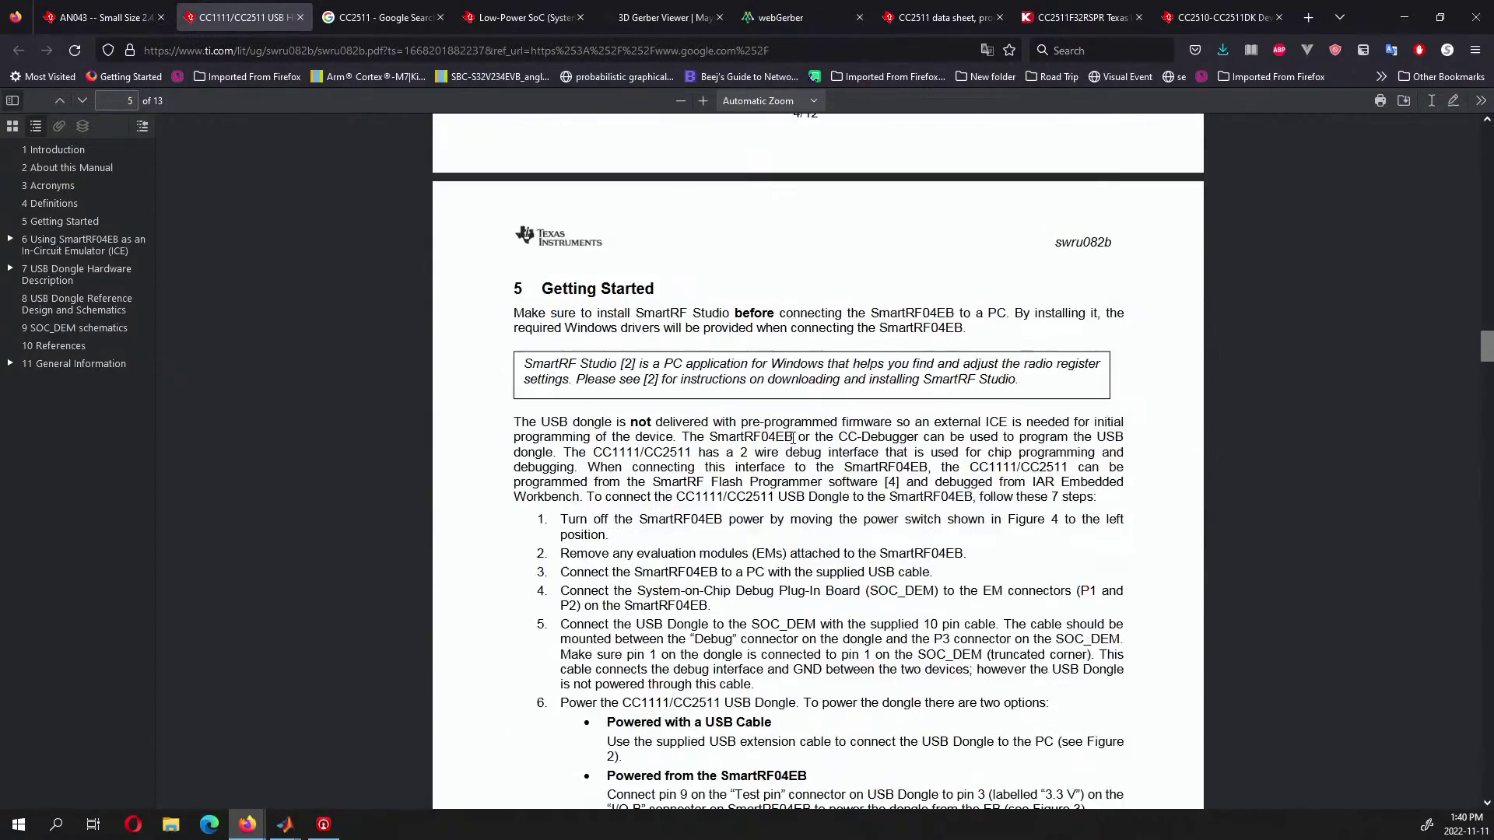
scroll(598, 348, up, 10)
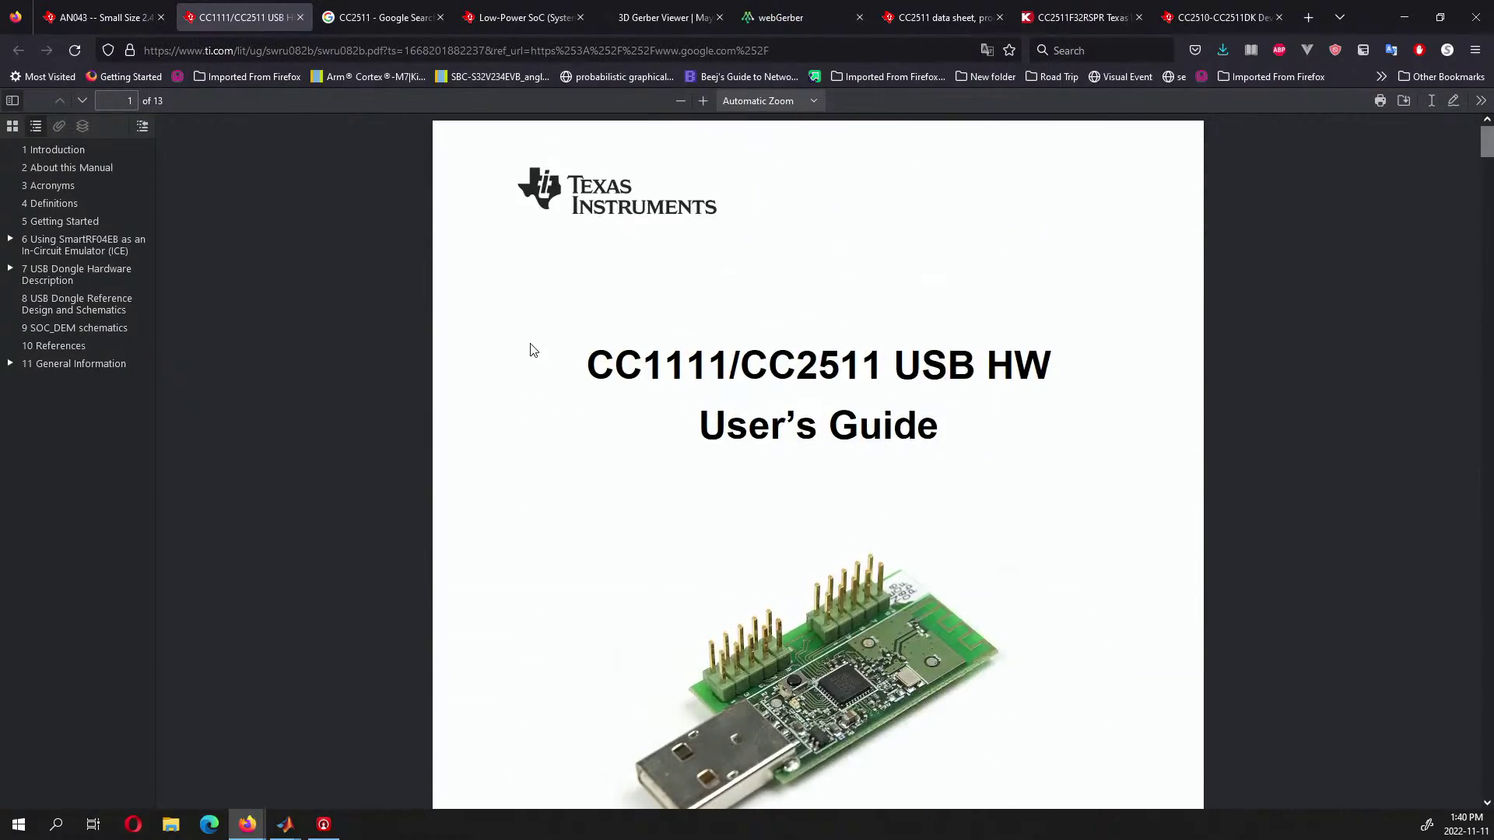
scroll(827, 435, down, 4)
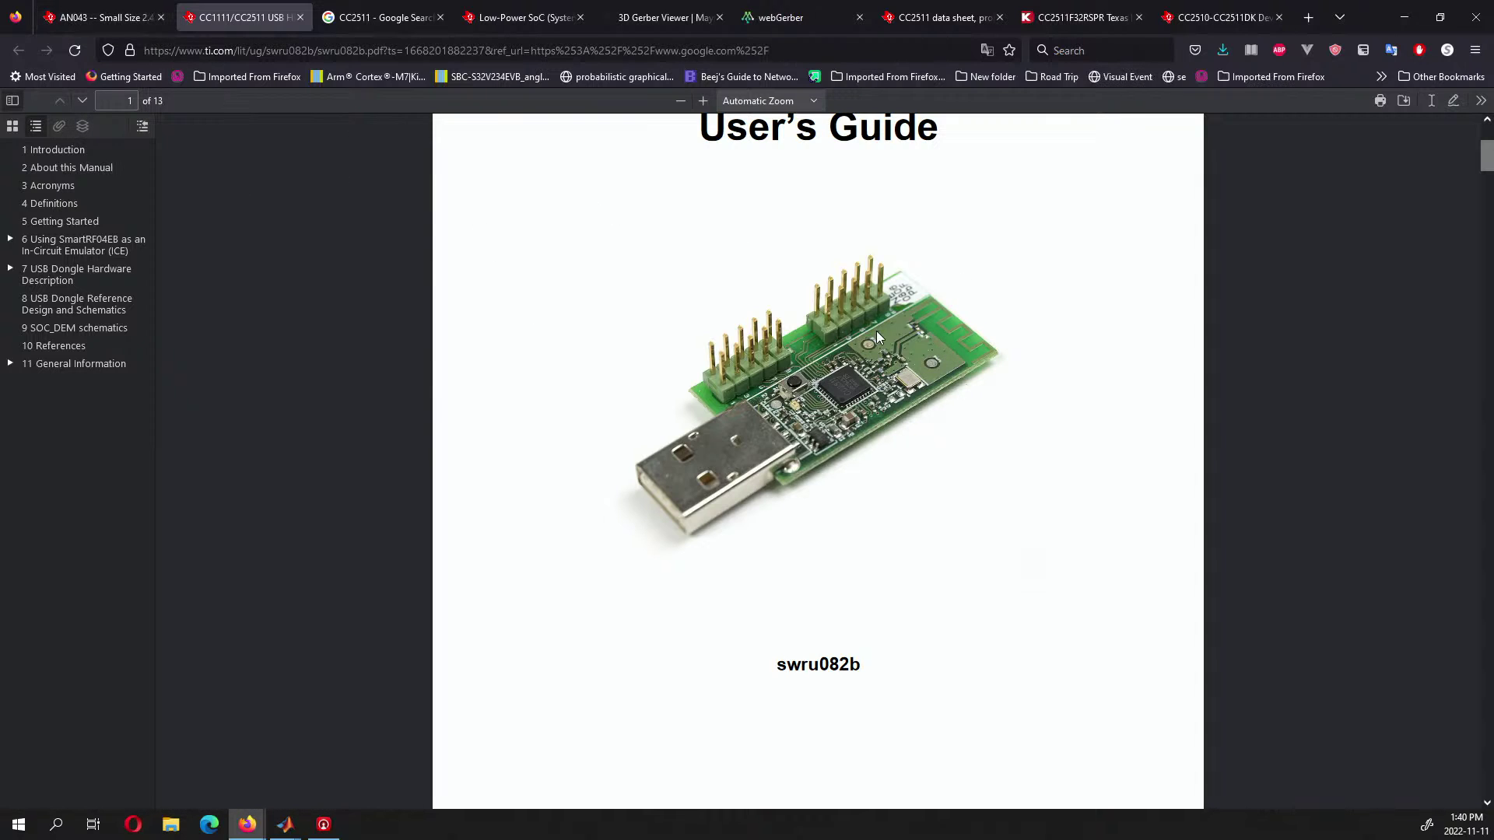
scroll(884, 523, down, 15)
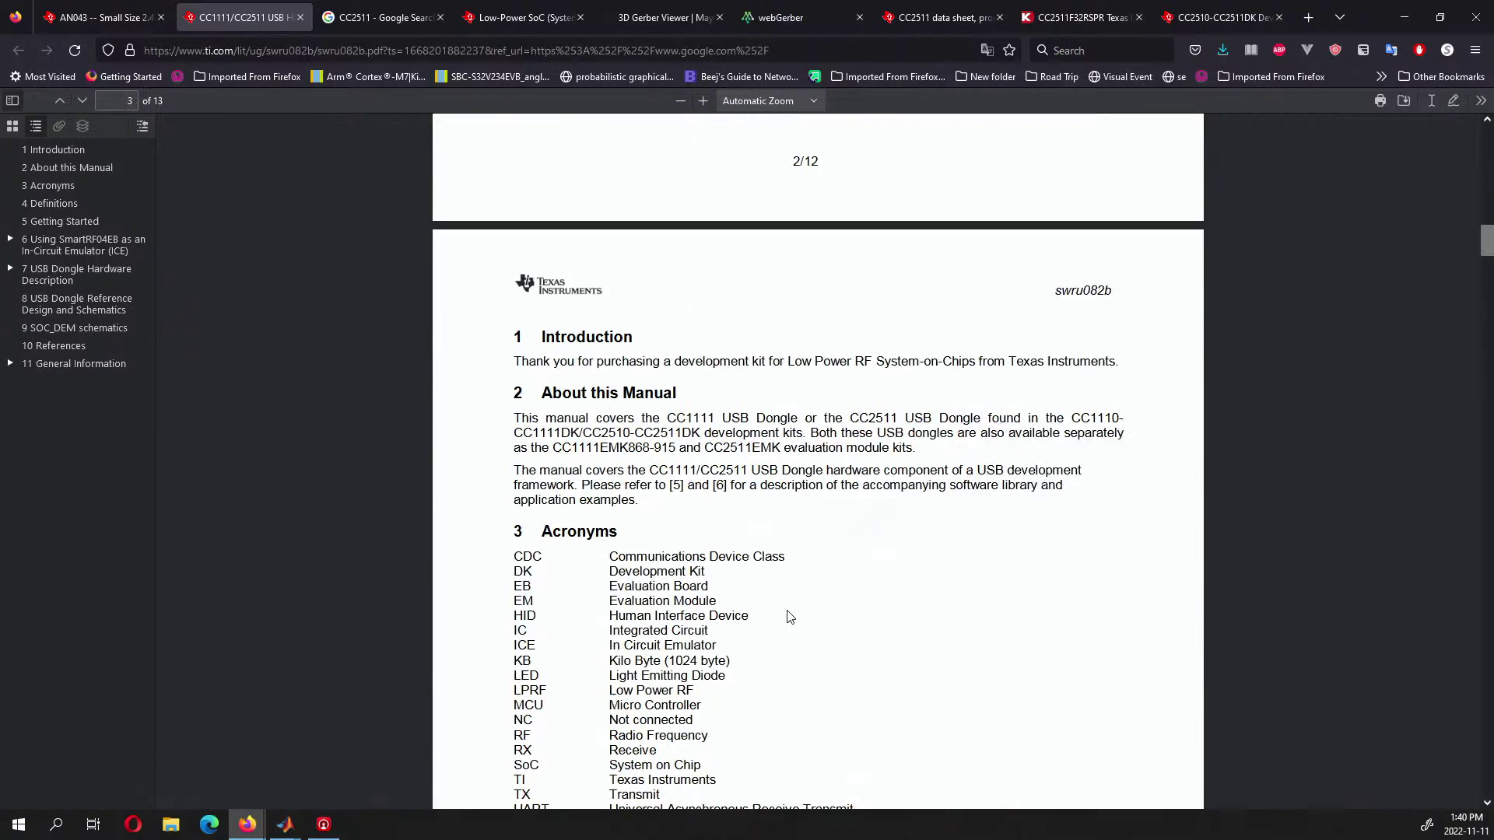
scroll(786, 614, up, 12)
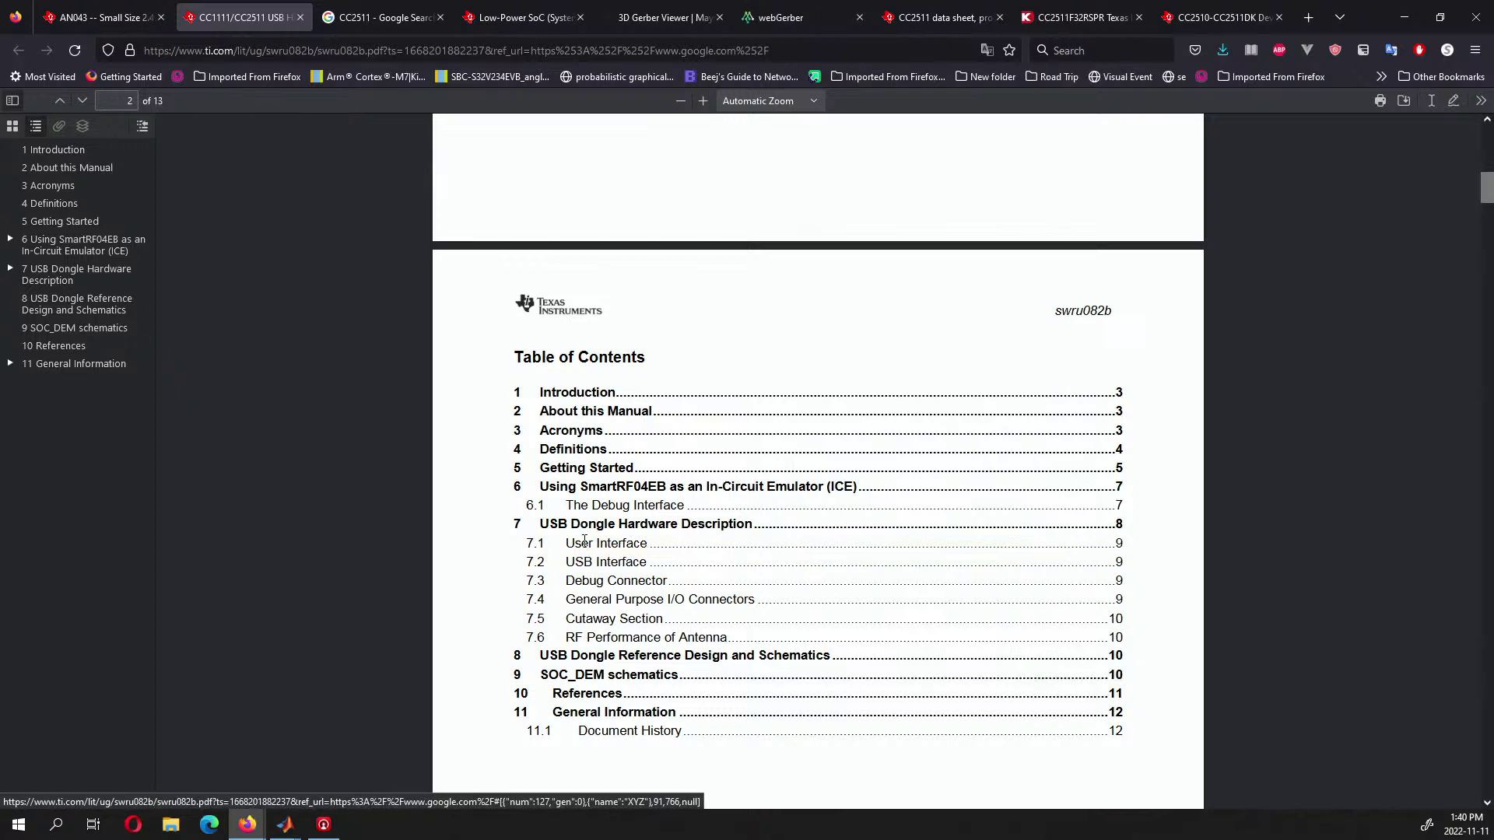
scroll(806, 465, up, 5)
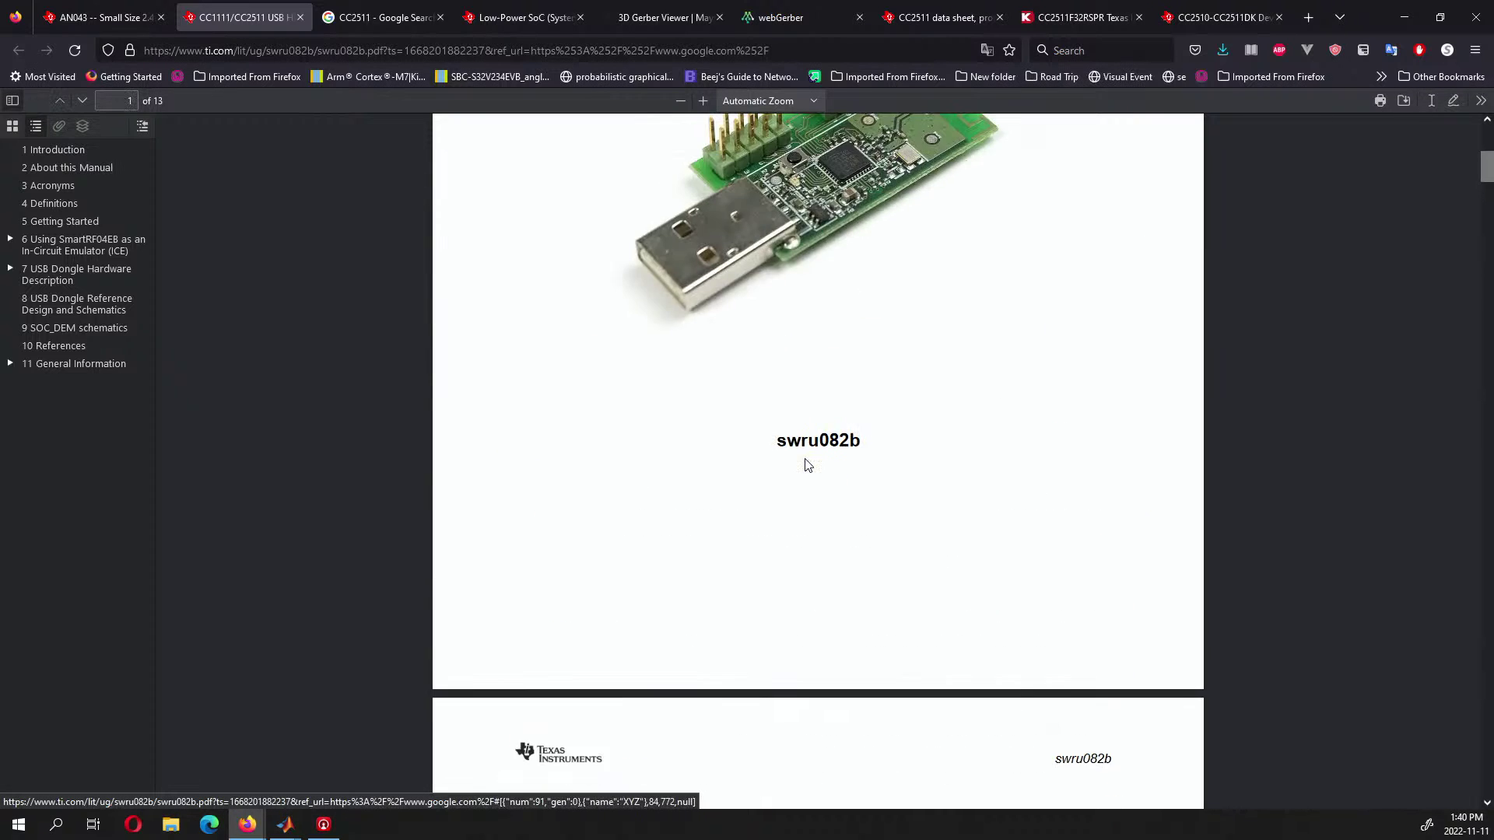
scroll(805, 465, up, 5)
Examine the kit hardware component overview in the guide's Definitions section, including the CC1111/CC2511 USB Dongle.
scroll(804, 467, down, 20)
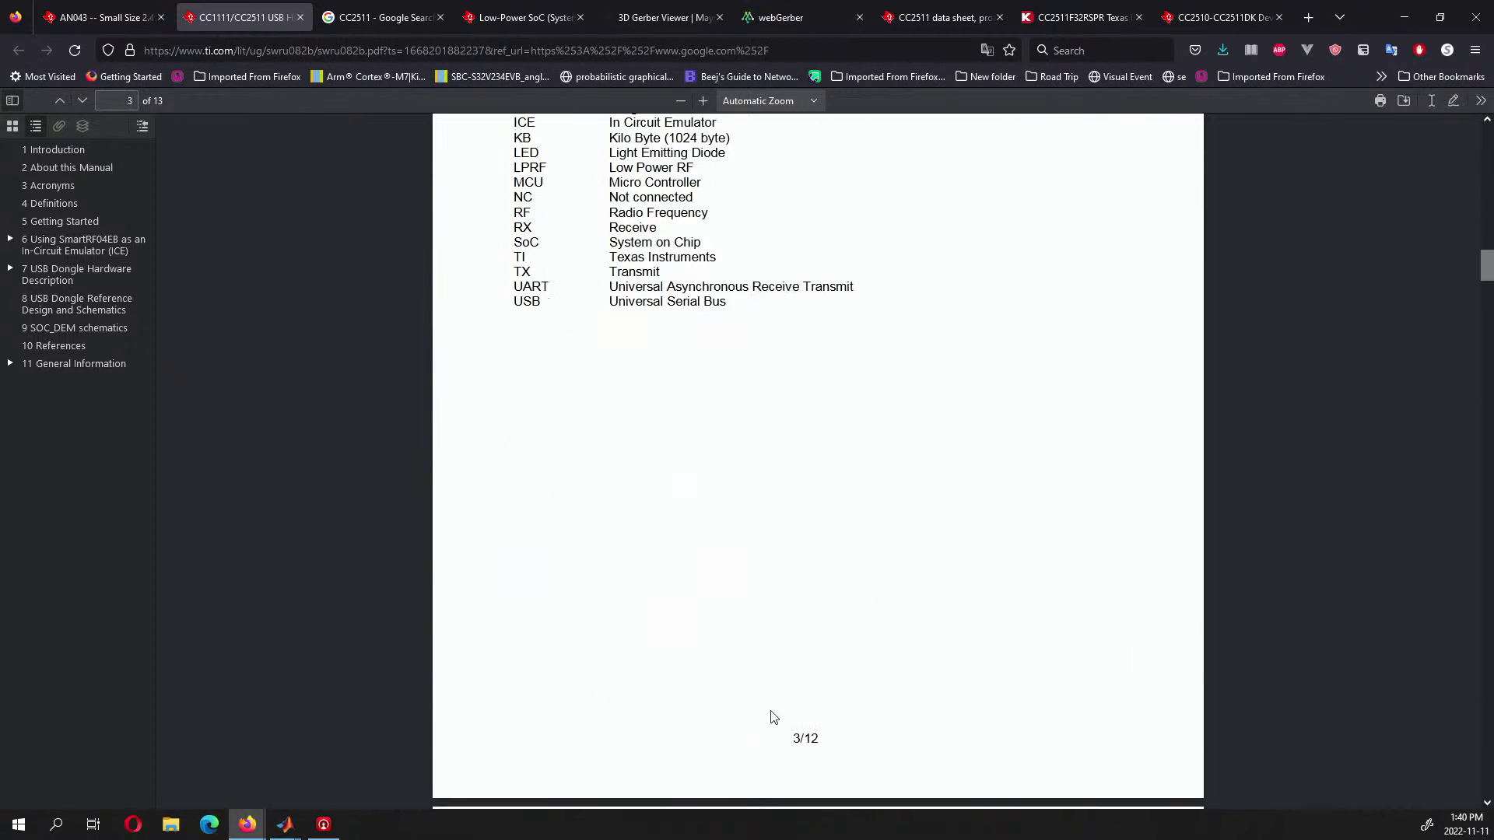
scroll(774, 717, up, 3)
scroll(790, 617, down, 10)
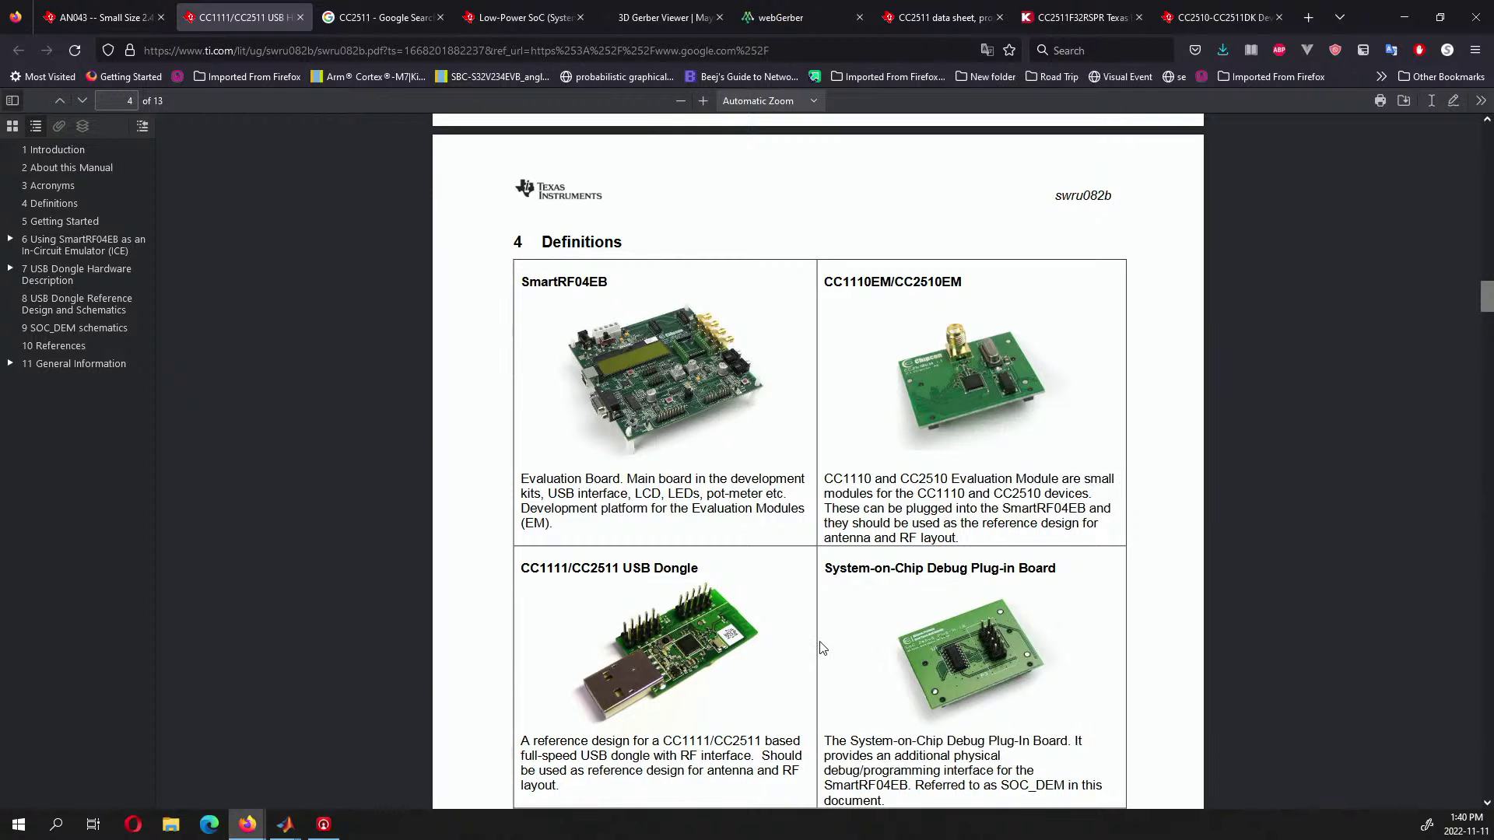
scroll(822, 647, down, 2)
scroll(821, 648, down, 1)
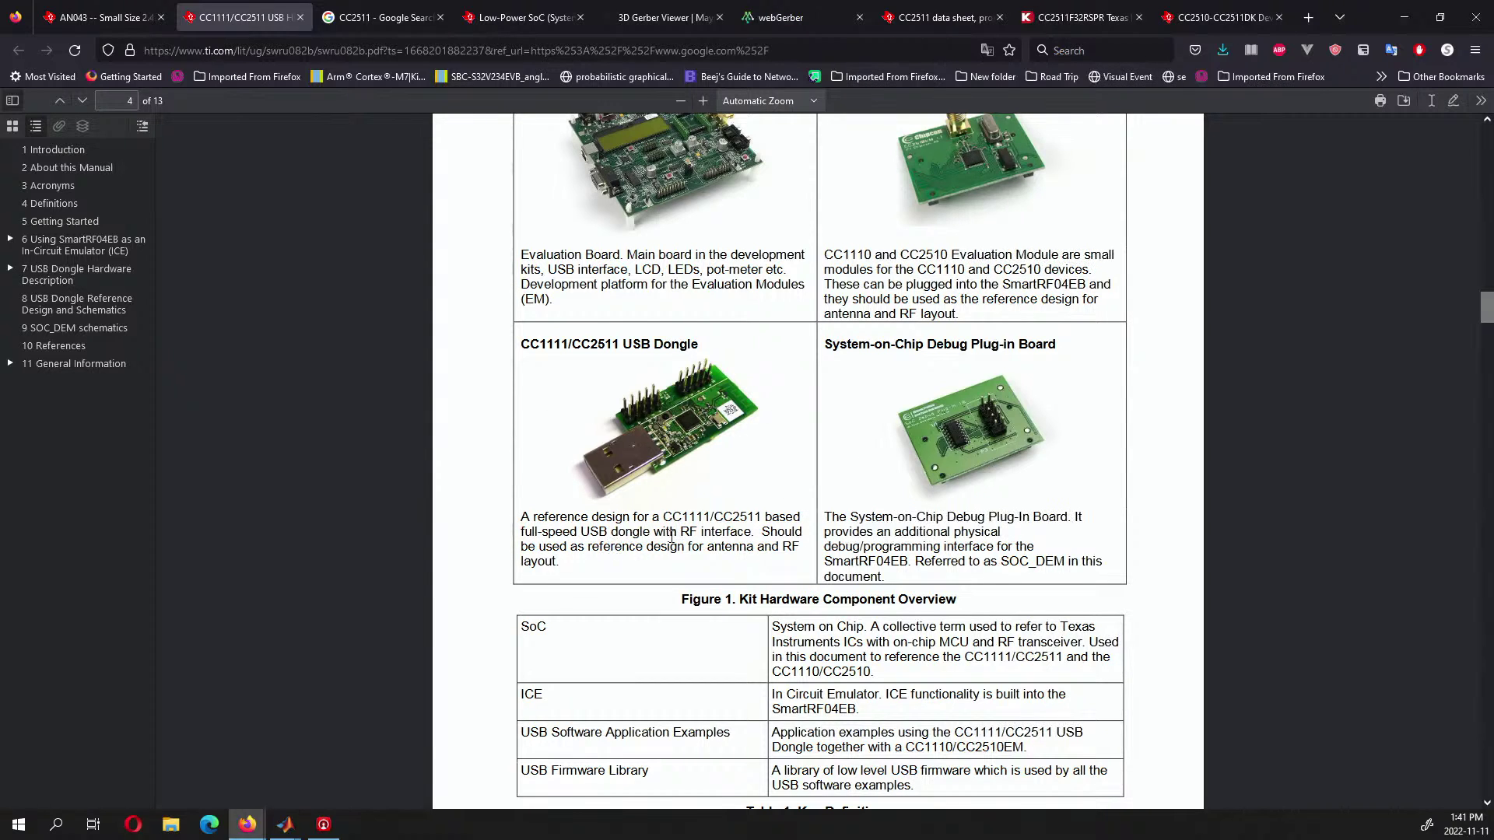
Look through the guide's USB dongle hardware description, antenna RF performance and references sections.
scroll(671, 537, down, 15)
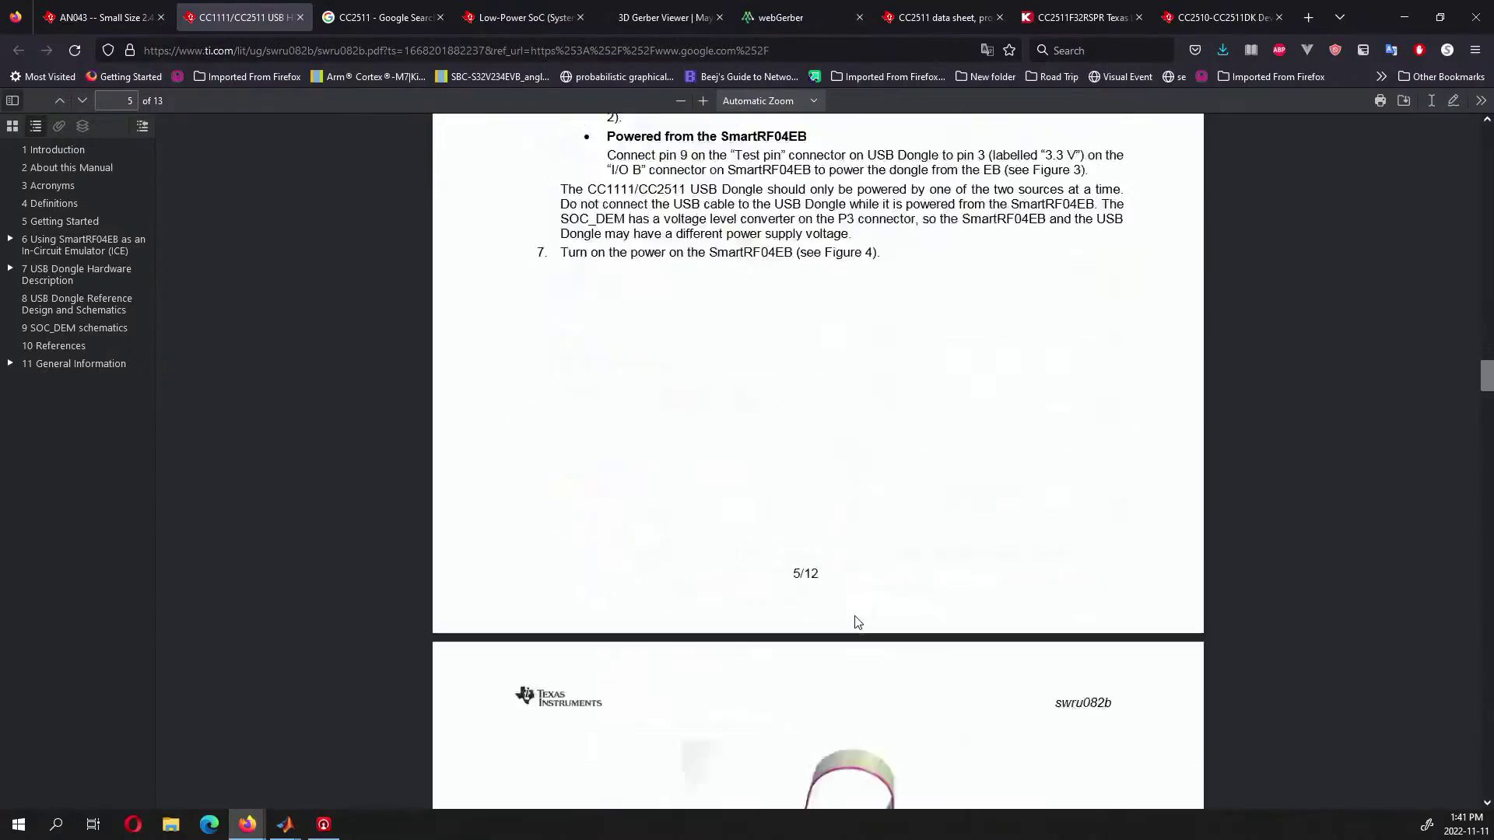
scroll(855, 622, down, 15)
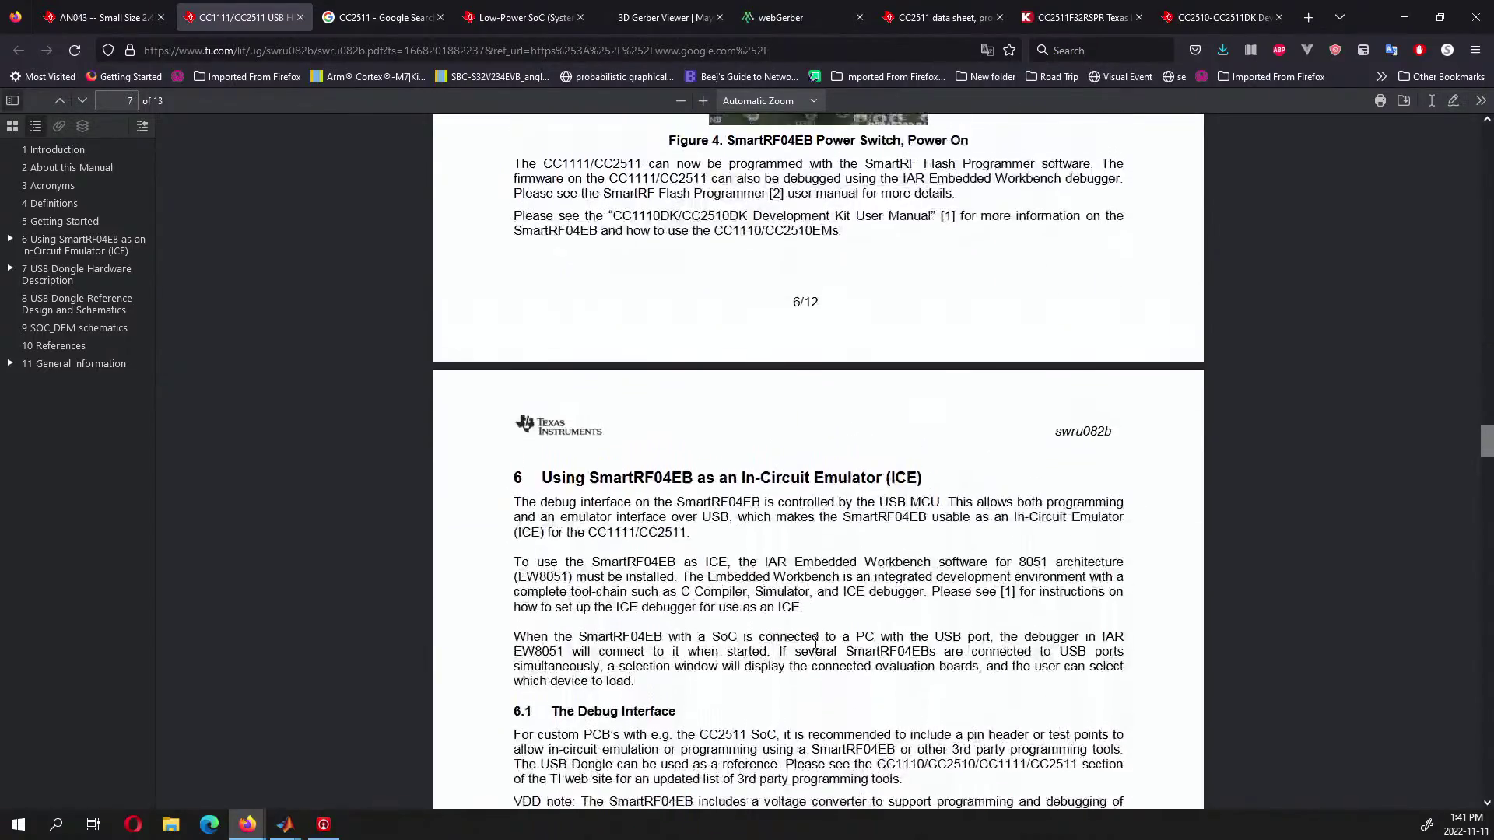
scroll(816, 642, down, 15)
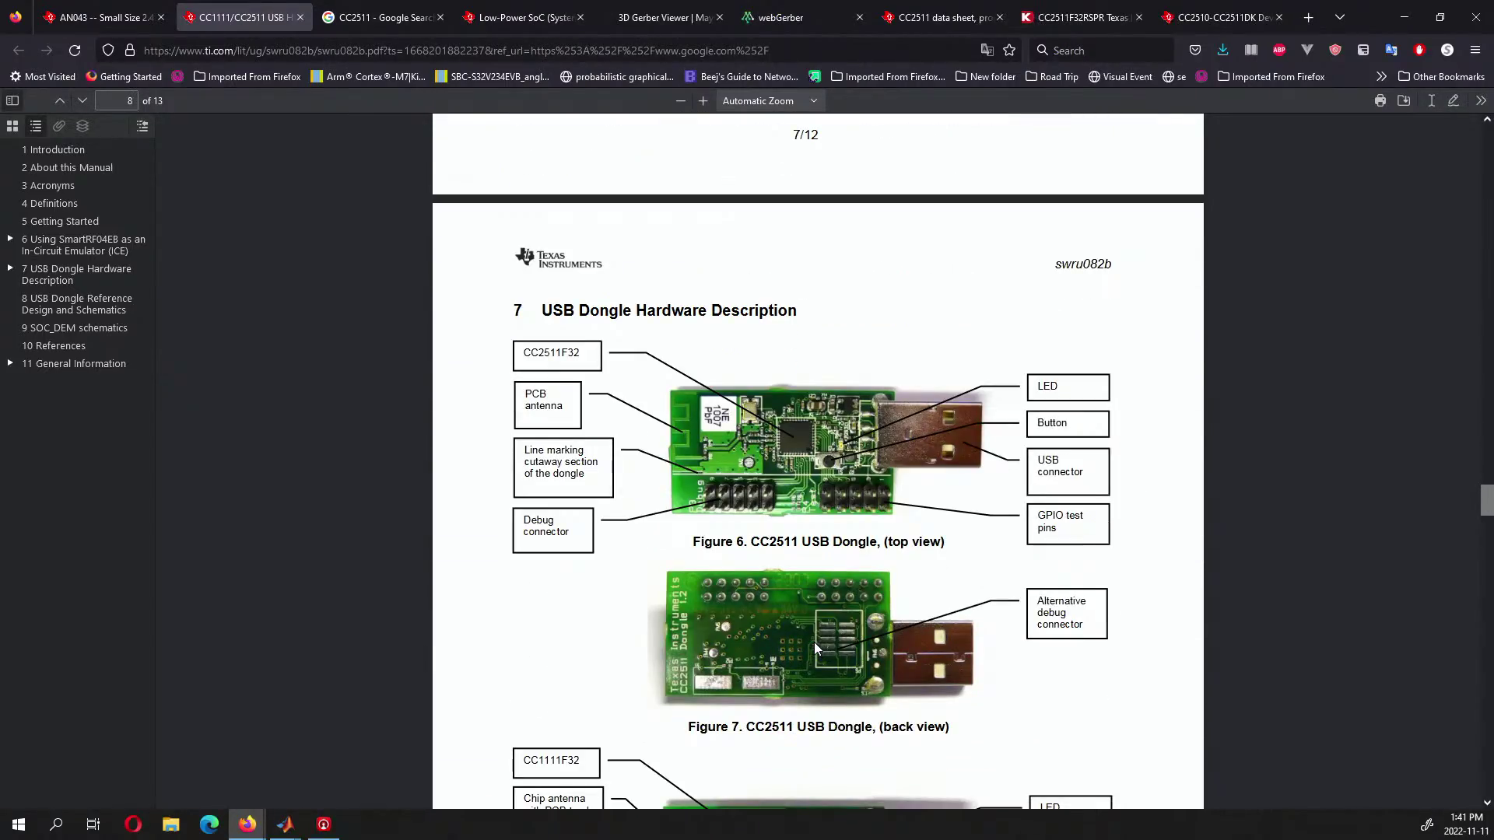
scroll(814, 642, down, 9)
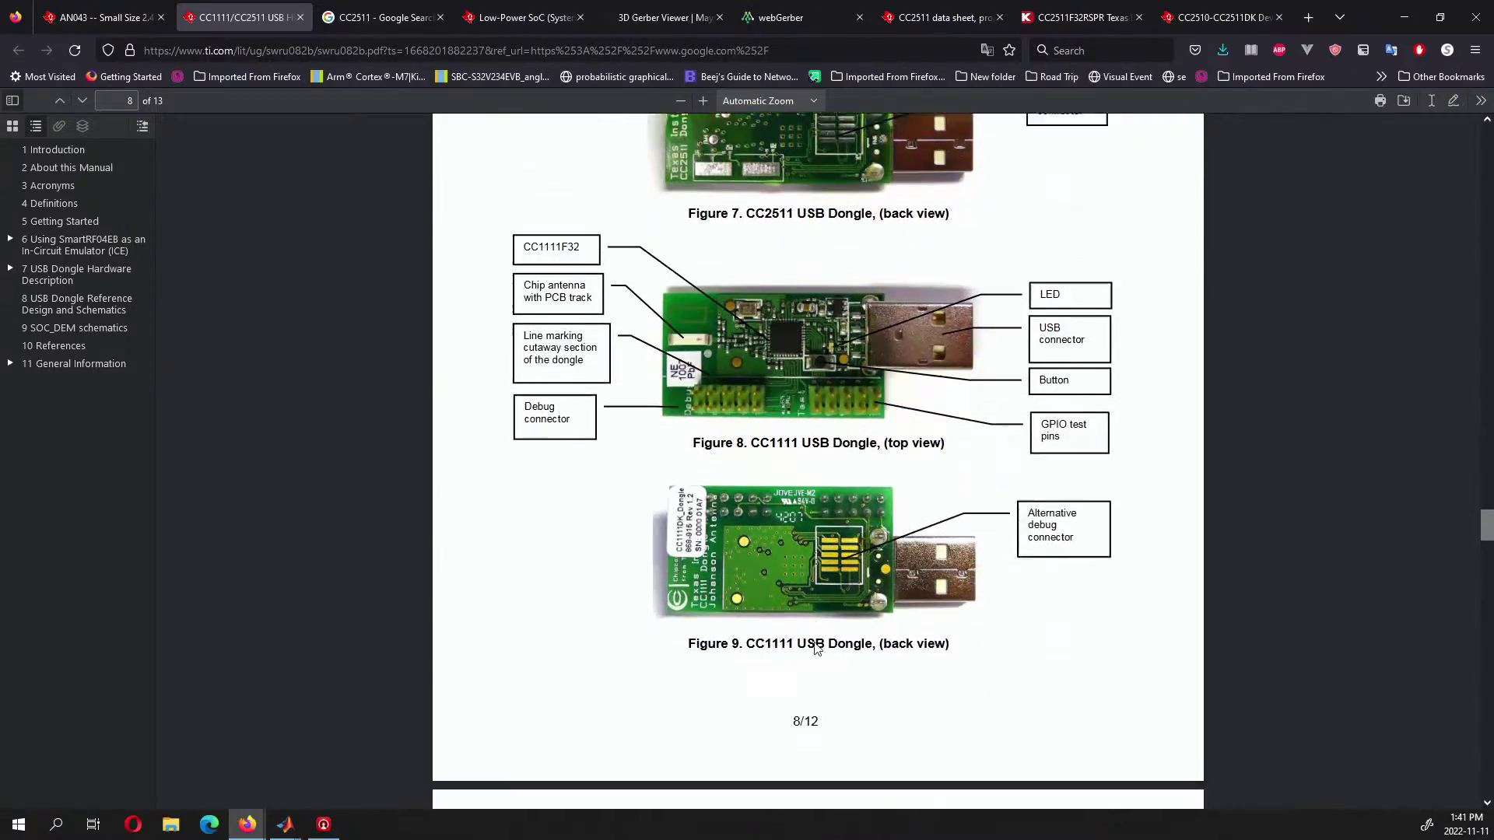
scroll(816, 647, down, 15)
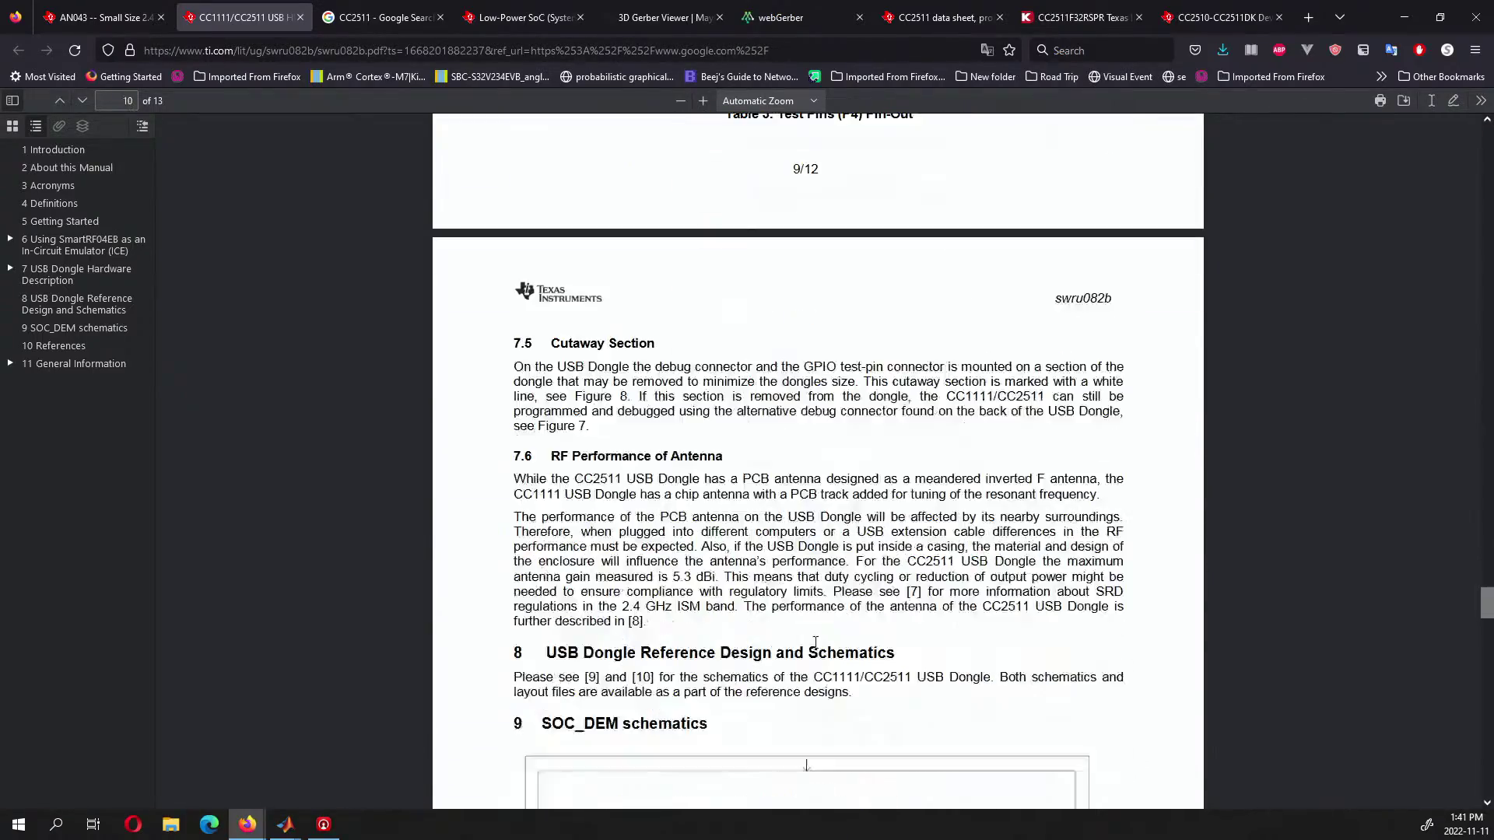
scroll(816, 644, down, 15)
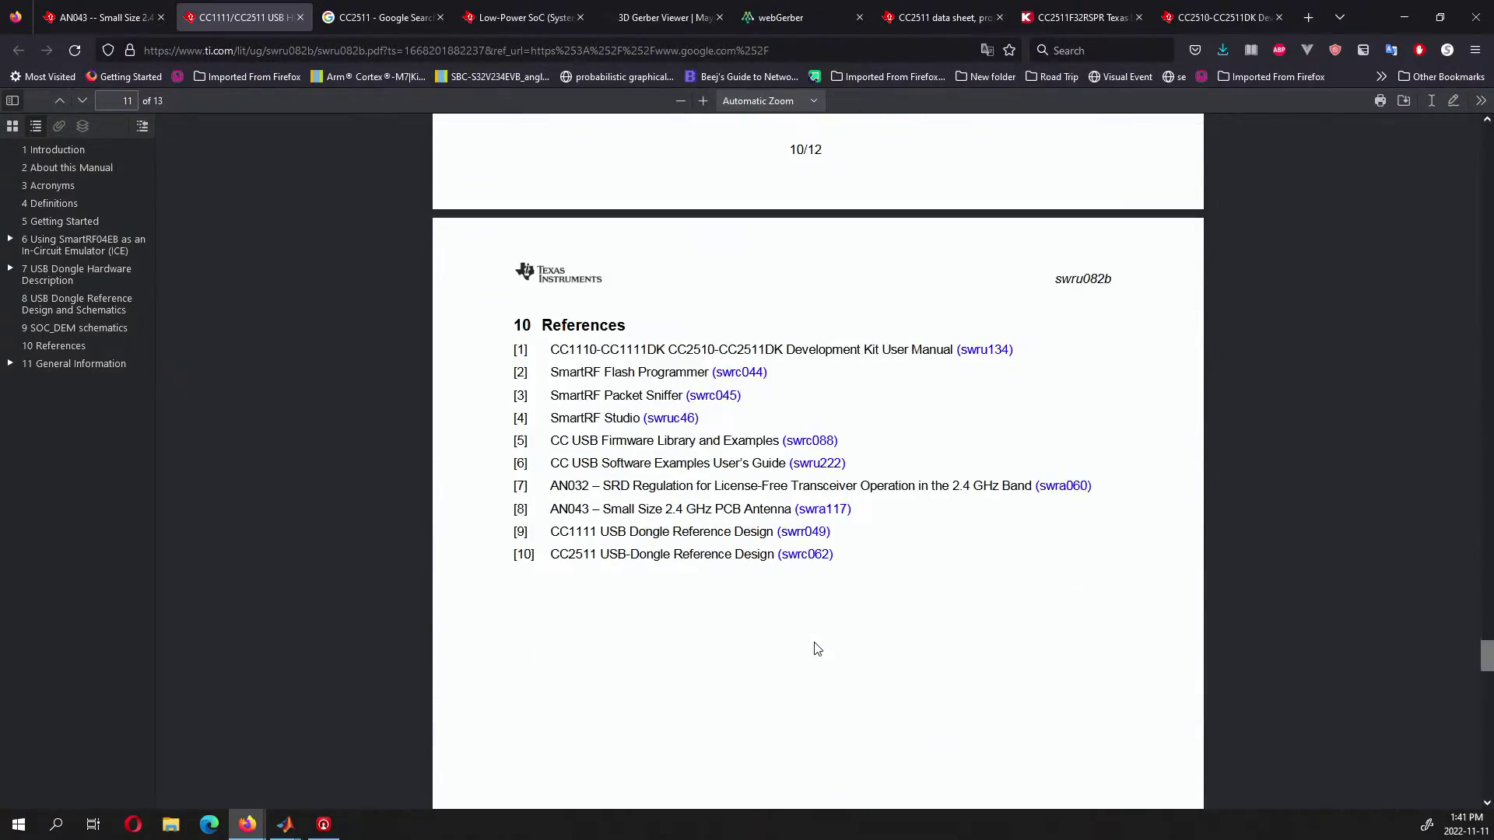
scroll(815, 647, up, 15)
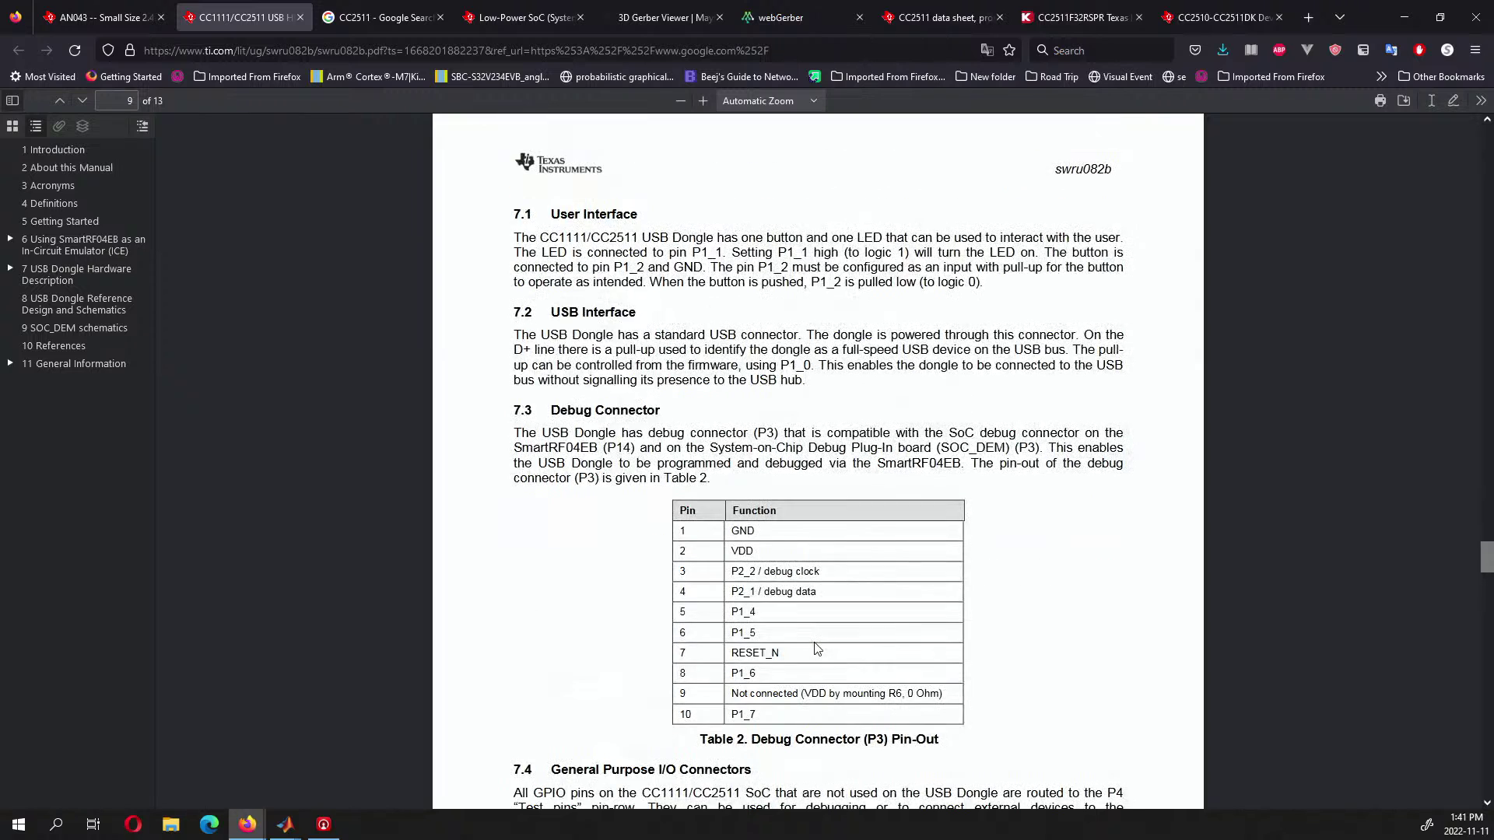
scroll(815, 647, up, 8)
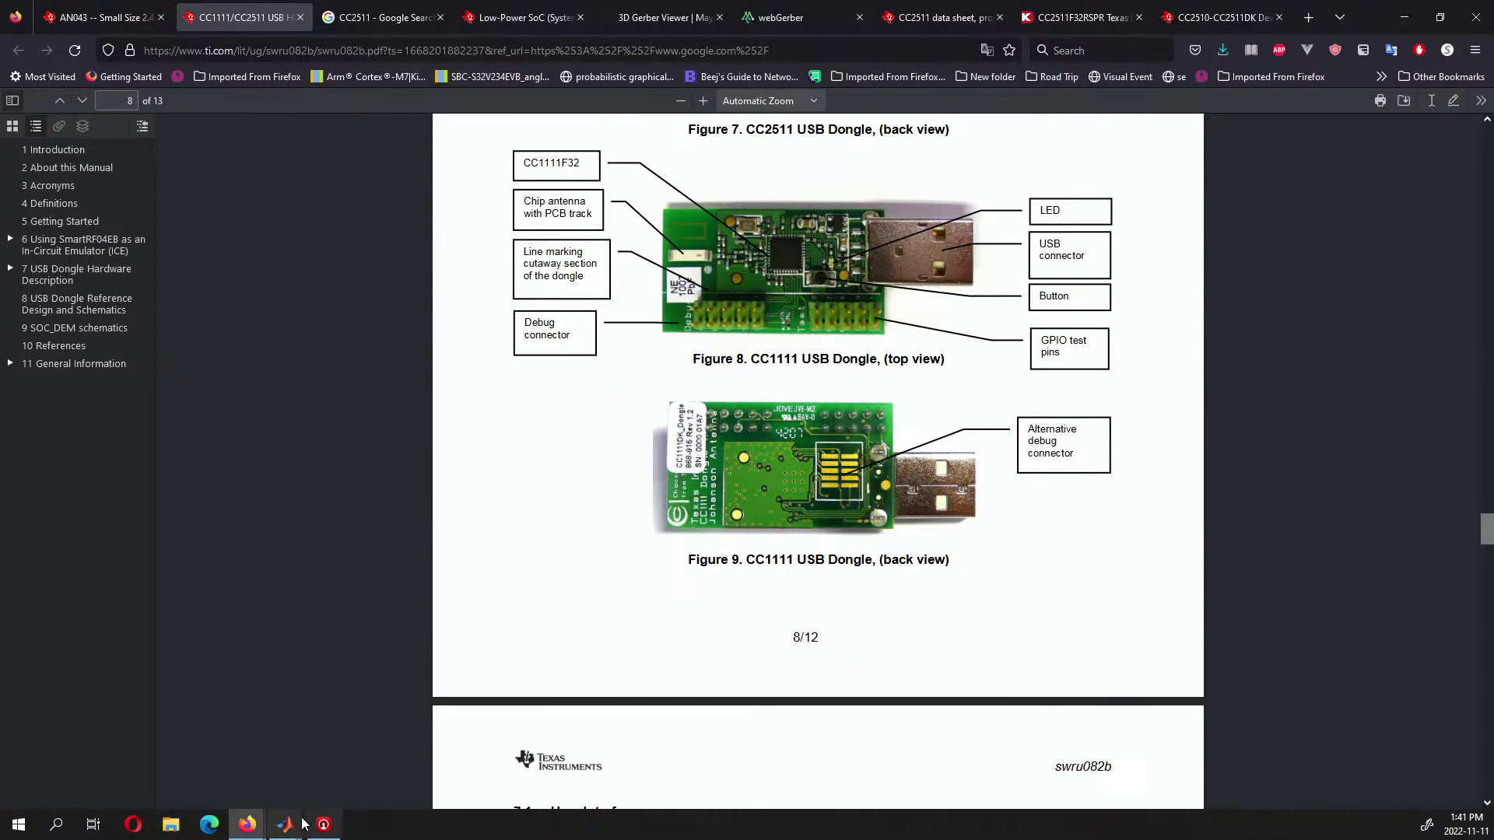
Revisit the antenna model in PCB Antenna Designer, and return to the webGerber viewer in Firefox to rotate the board's antenna side.
click(285, 824)
click(366, 759)
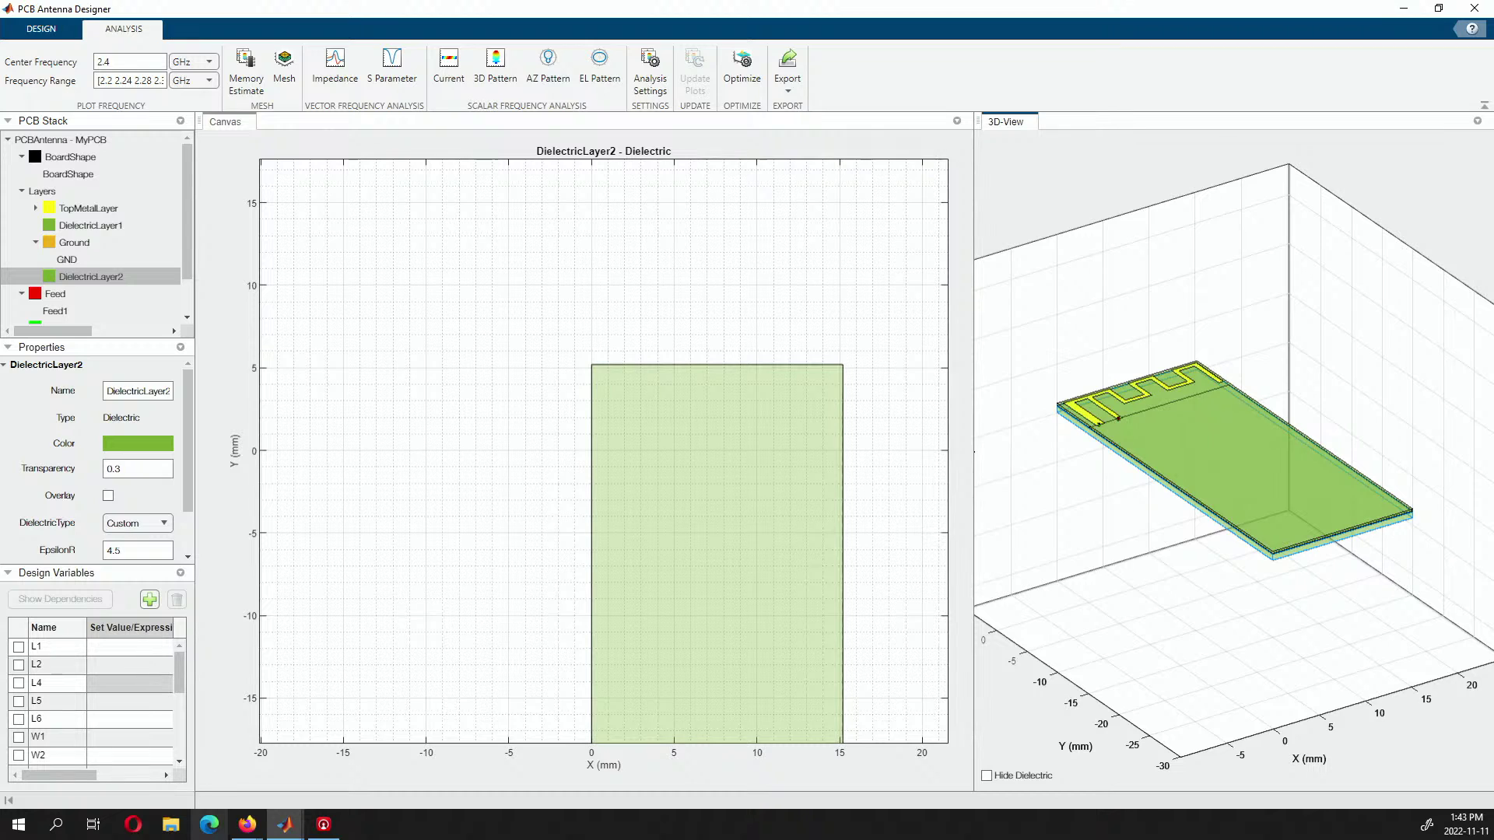
click(263, 816)
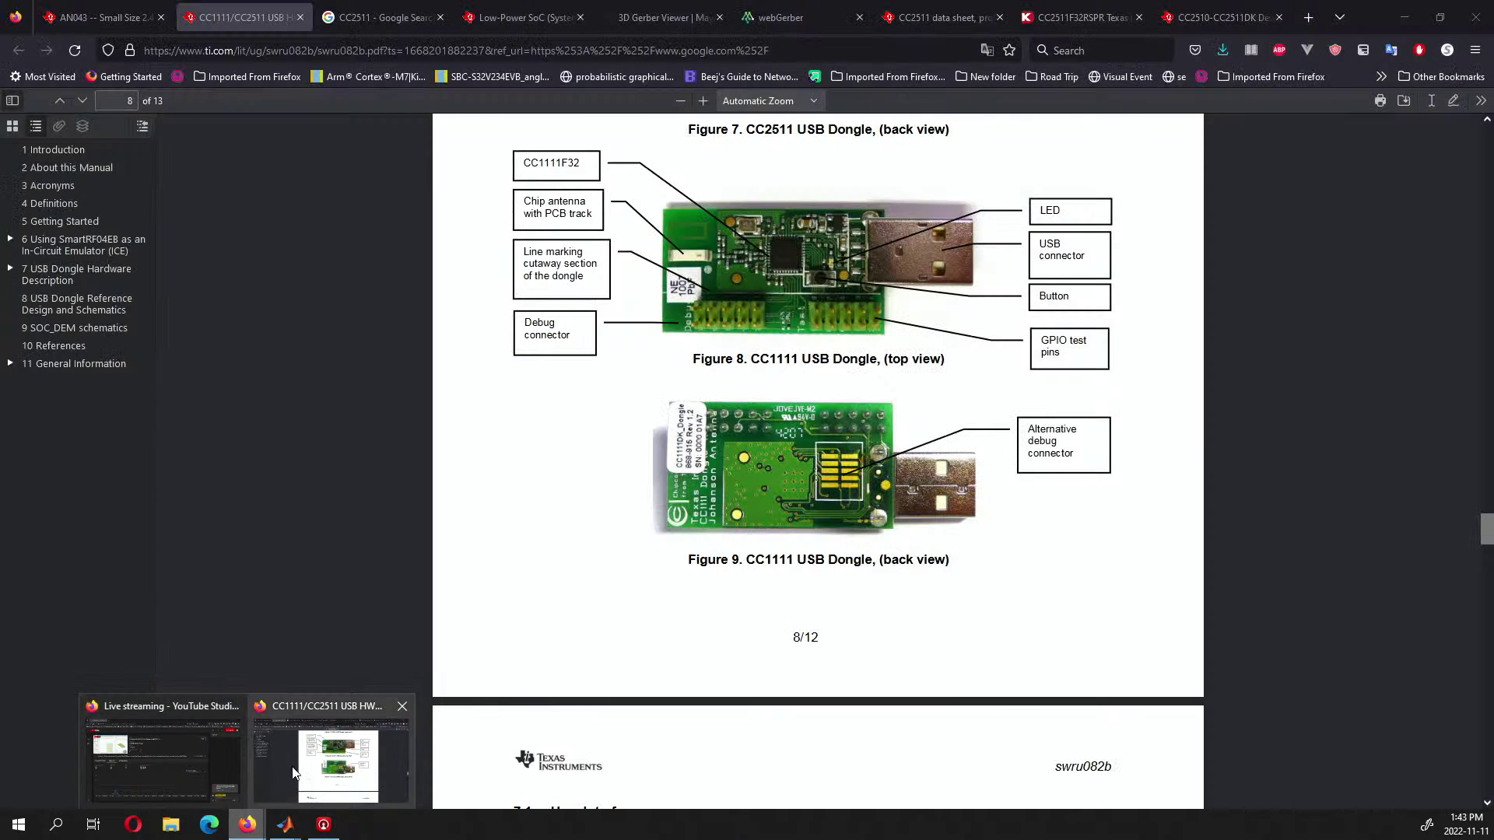
click(293, 772)
click(780, 17)
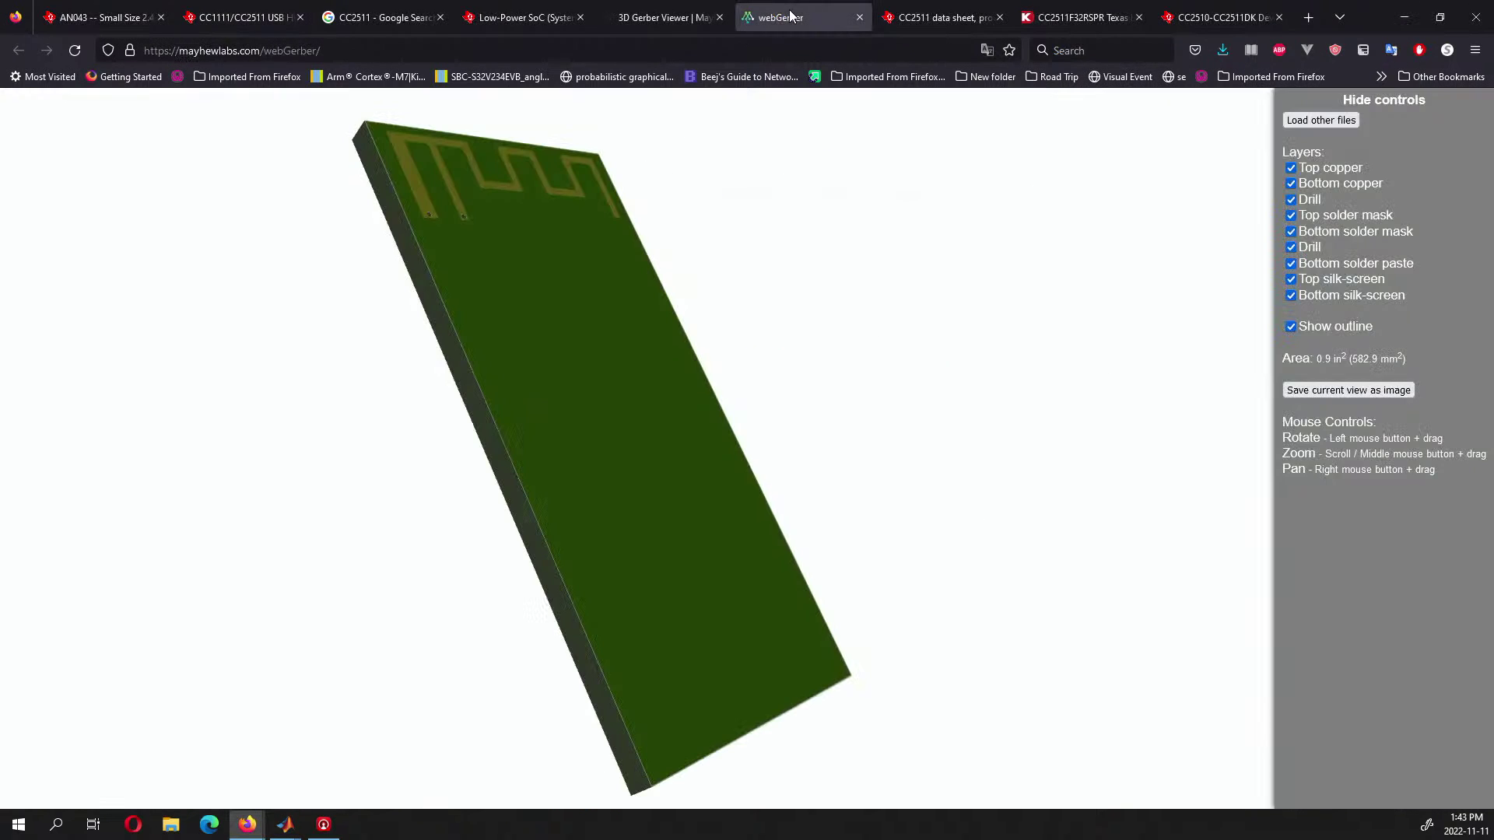
drag(521, 266, 460, 389)
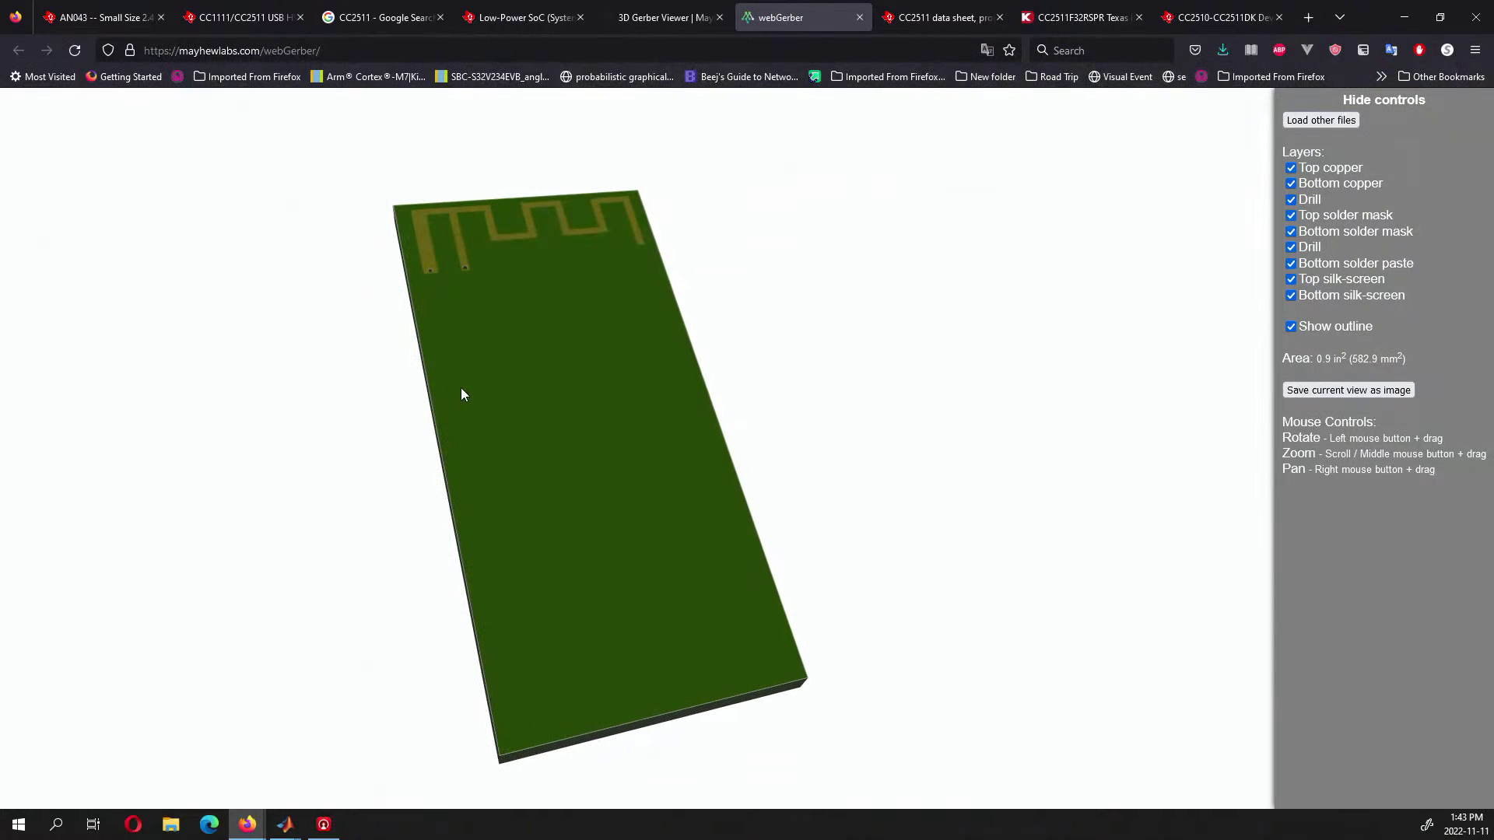
mouse_move(559, 708)
mouse_down()
mouse_move(637, 660)
mouse_move(690, 576)
mouse_move(716, 480)
mouse_move(573, 604)
mouse_move(407, 557)
mouse_move(391, 529)
mouse_up()
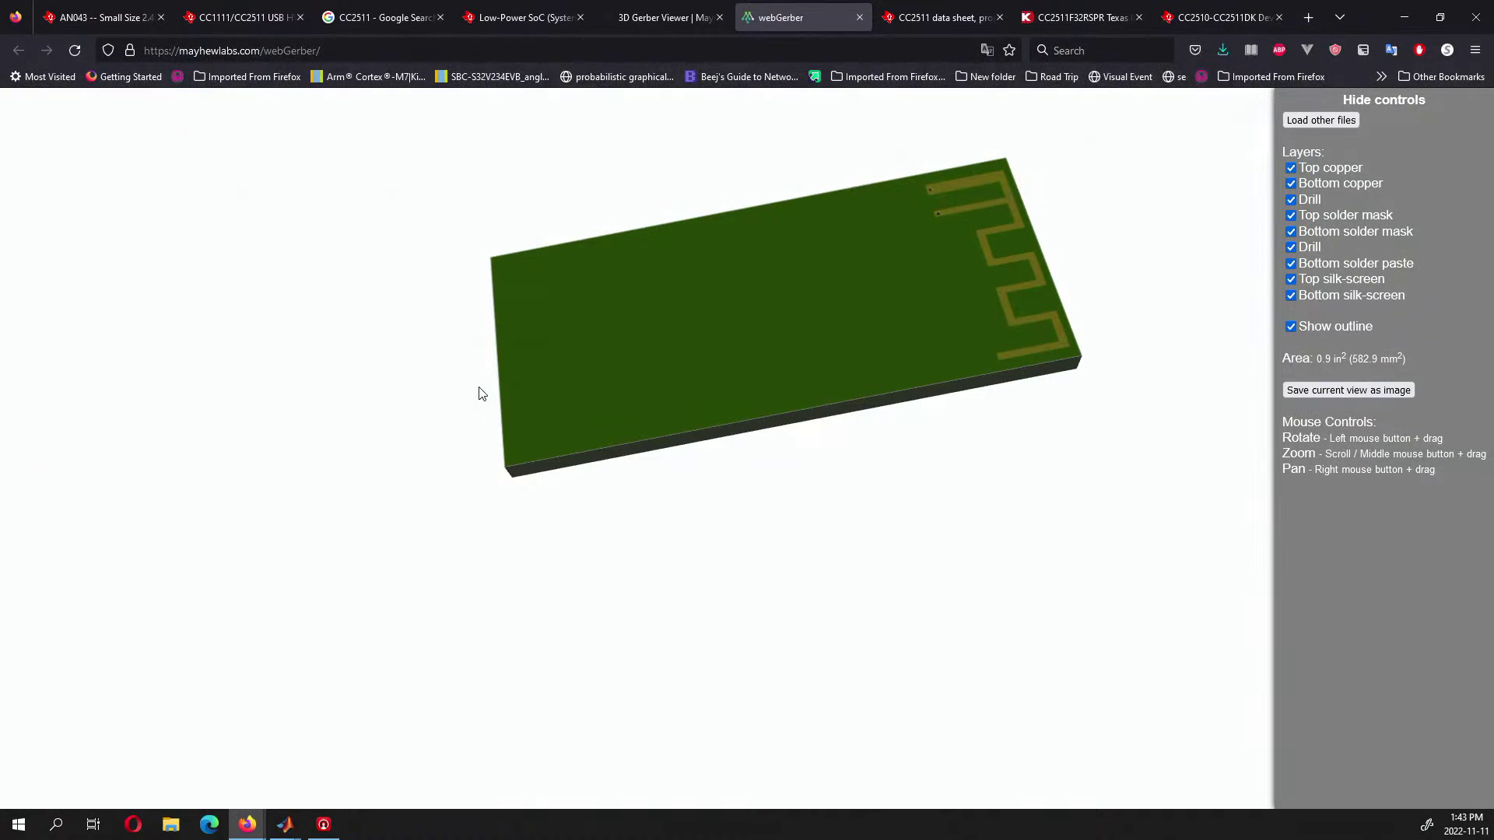
Rotate the board to inspect its SMA connector side and antenna side, and switch to PCB Antenna Designer to revisit the model.
drag(480, 394, 854, 464)
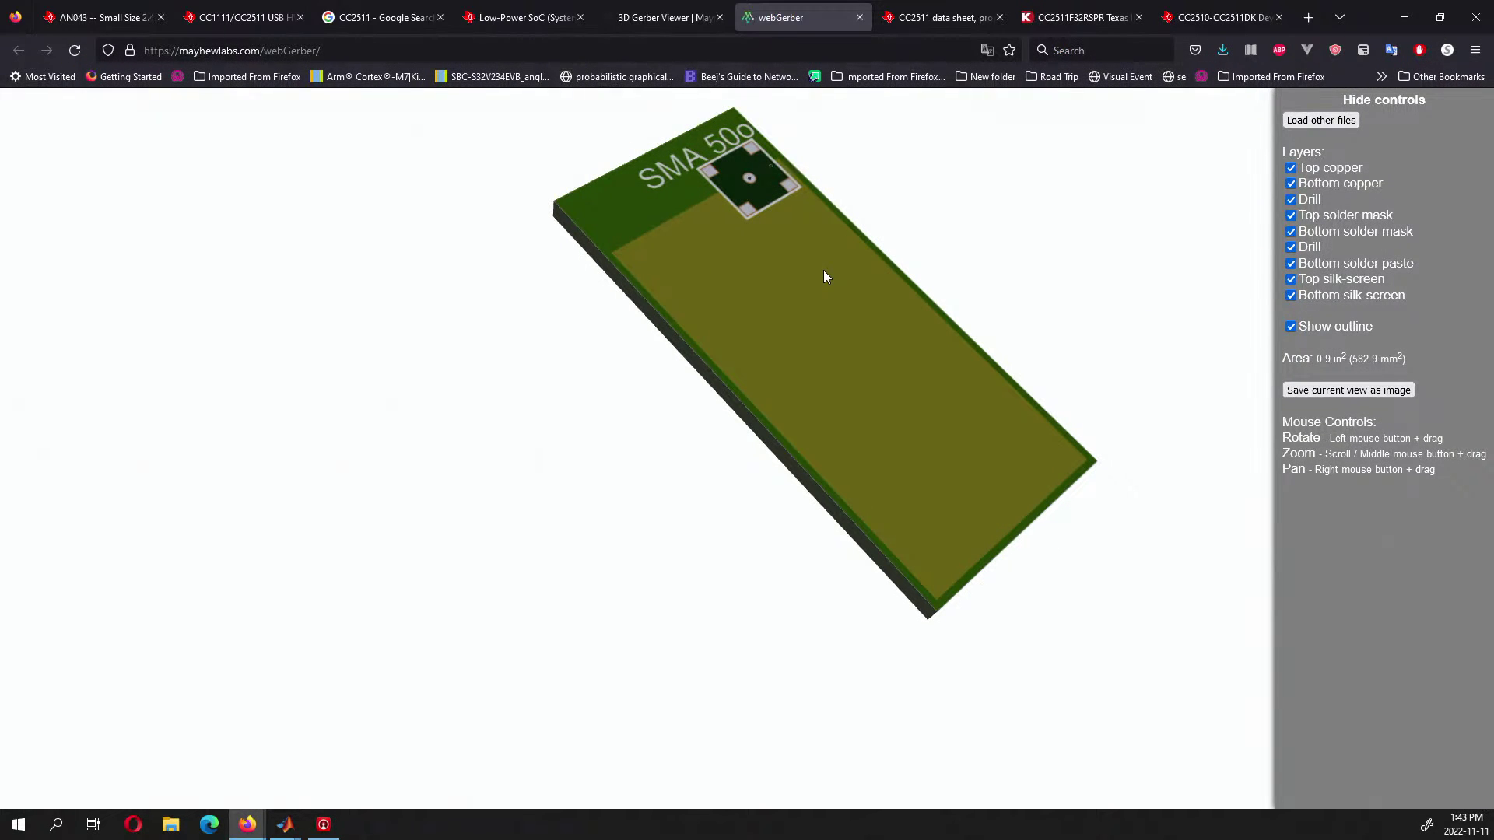
drag(890, 327, 520, 404)
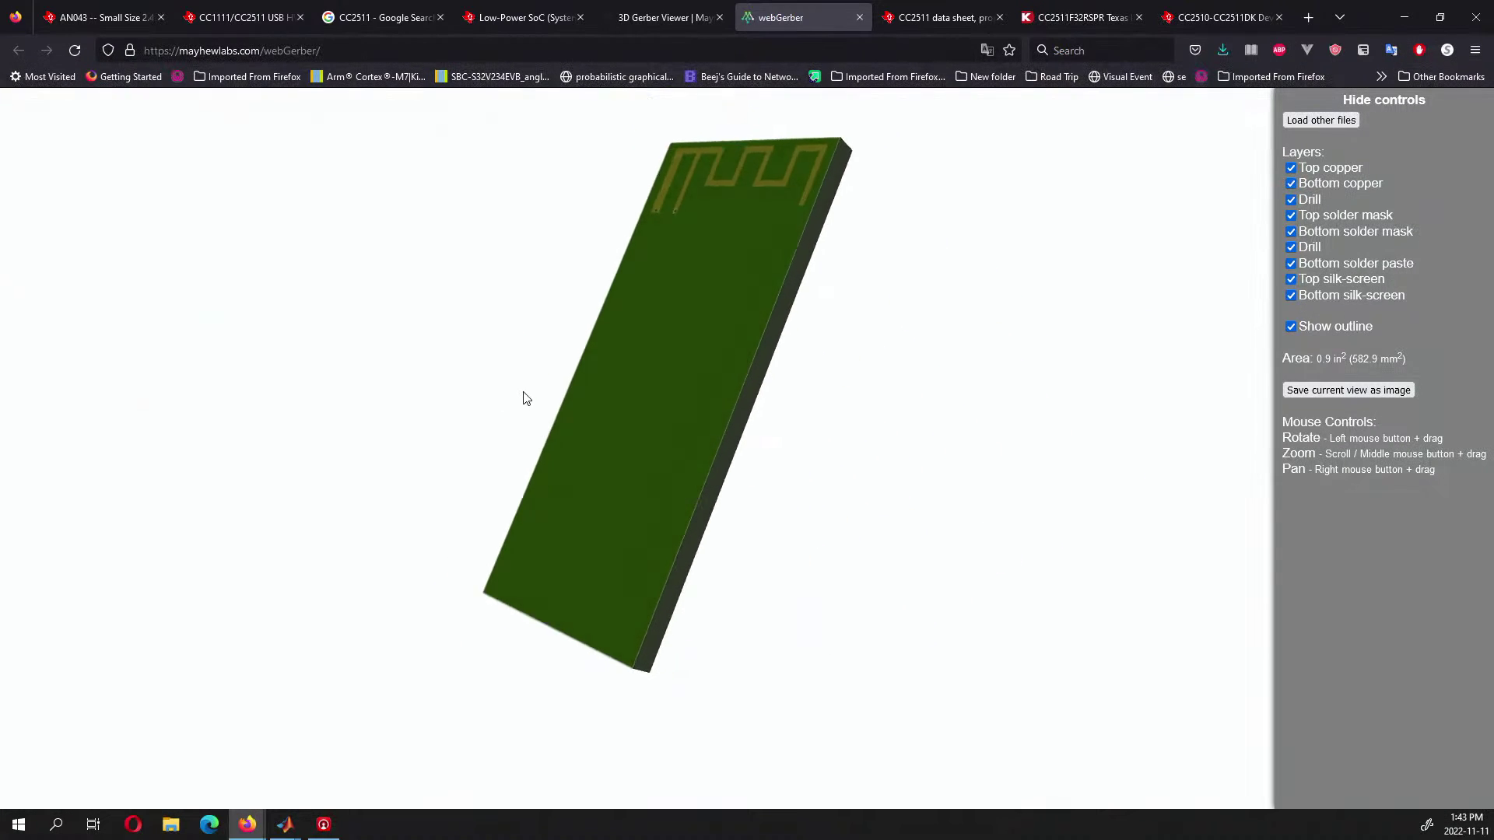
mouse_move(286, 825)
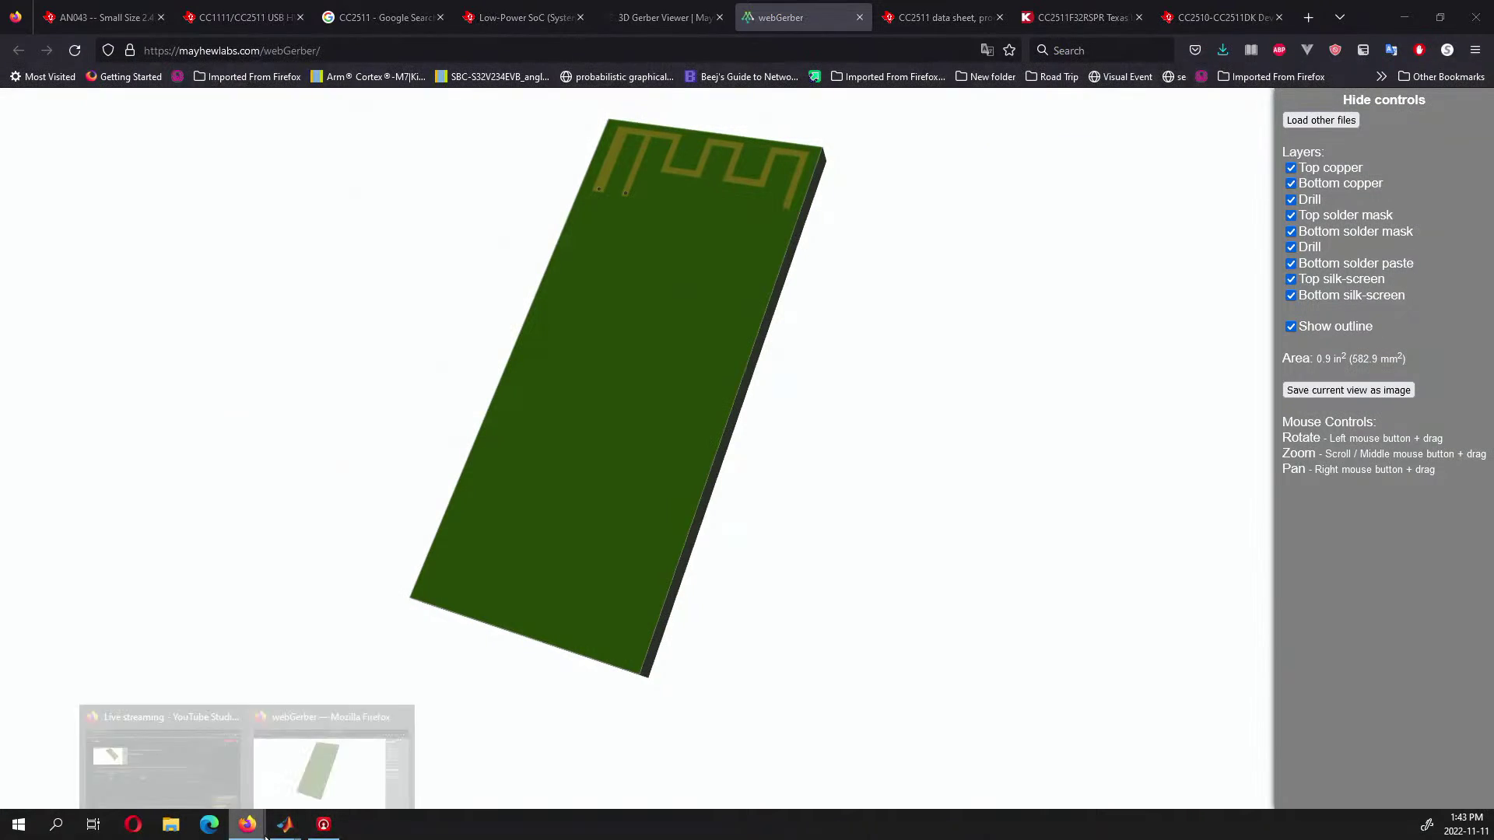
click(334, 774)
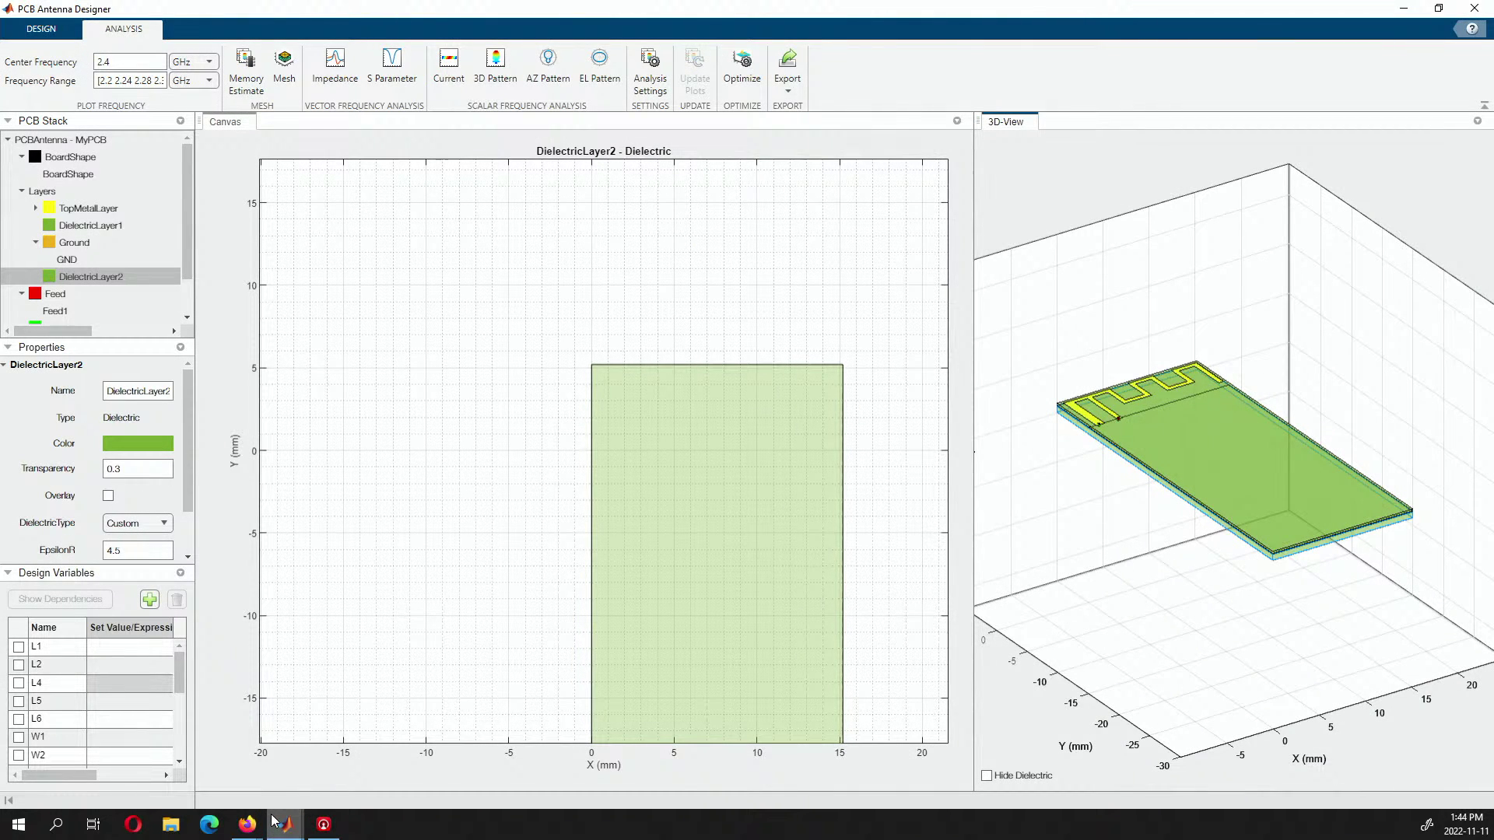
Switch to the AN043 application note in Firefox and examine its introduction and the CC2511 USB Dongle figure.
mouse_move(248, 825)
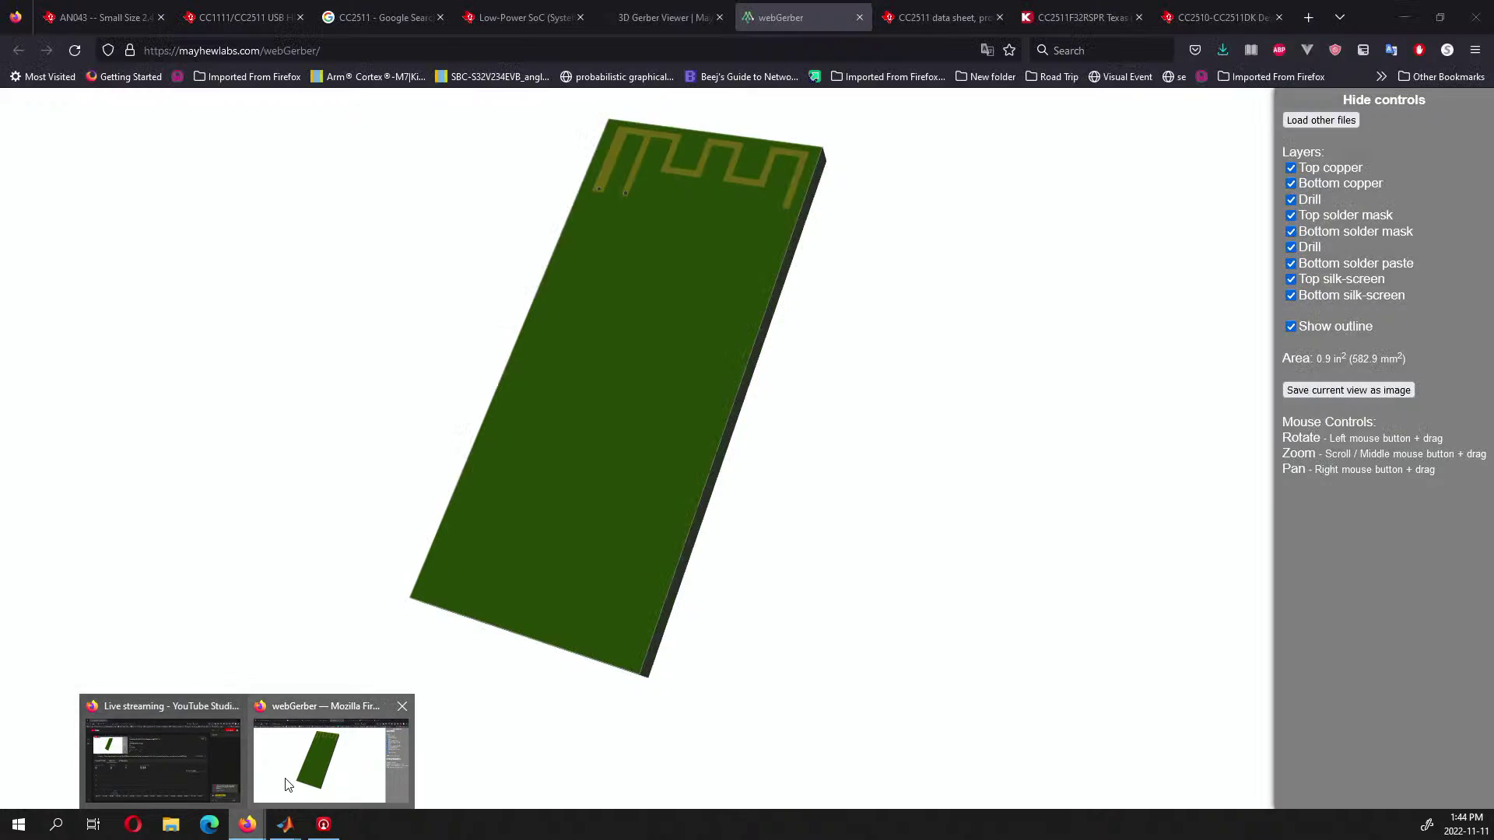
click(327, 761)
click(110, 30)
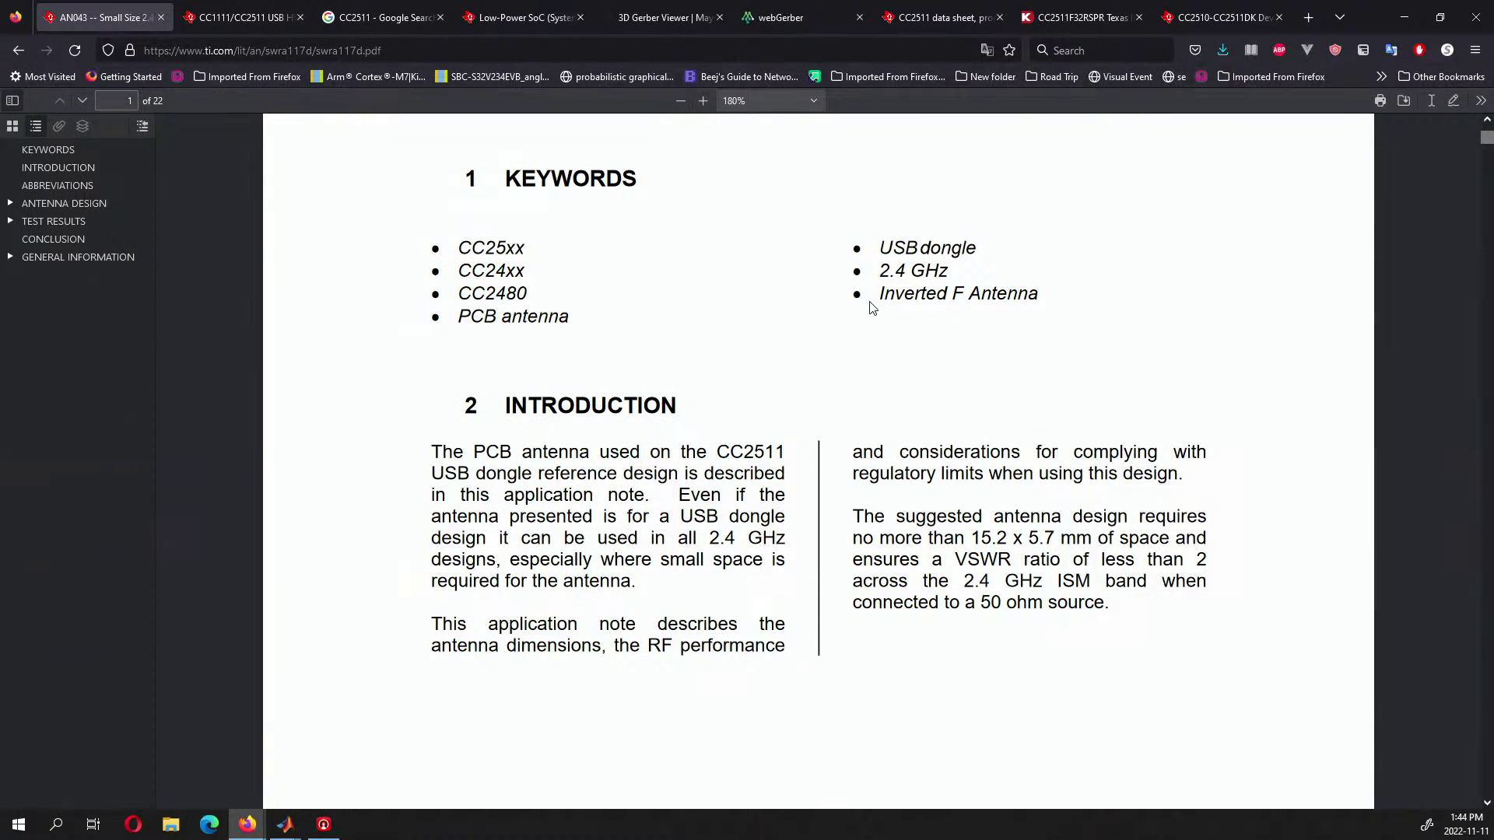
scroll(831, 411, down, 3)
scroll(831, 412, down, 3)
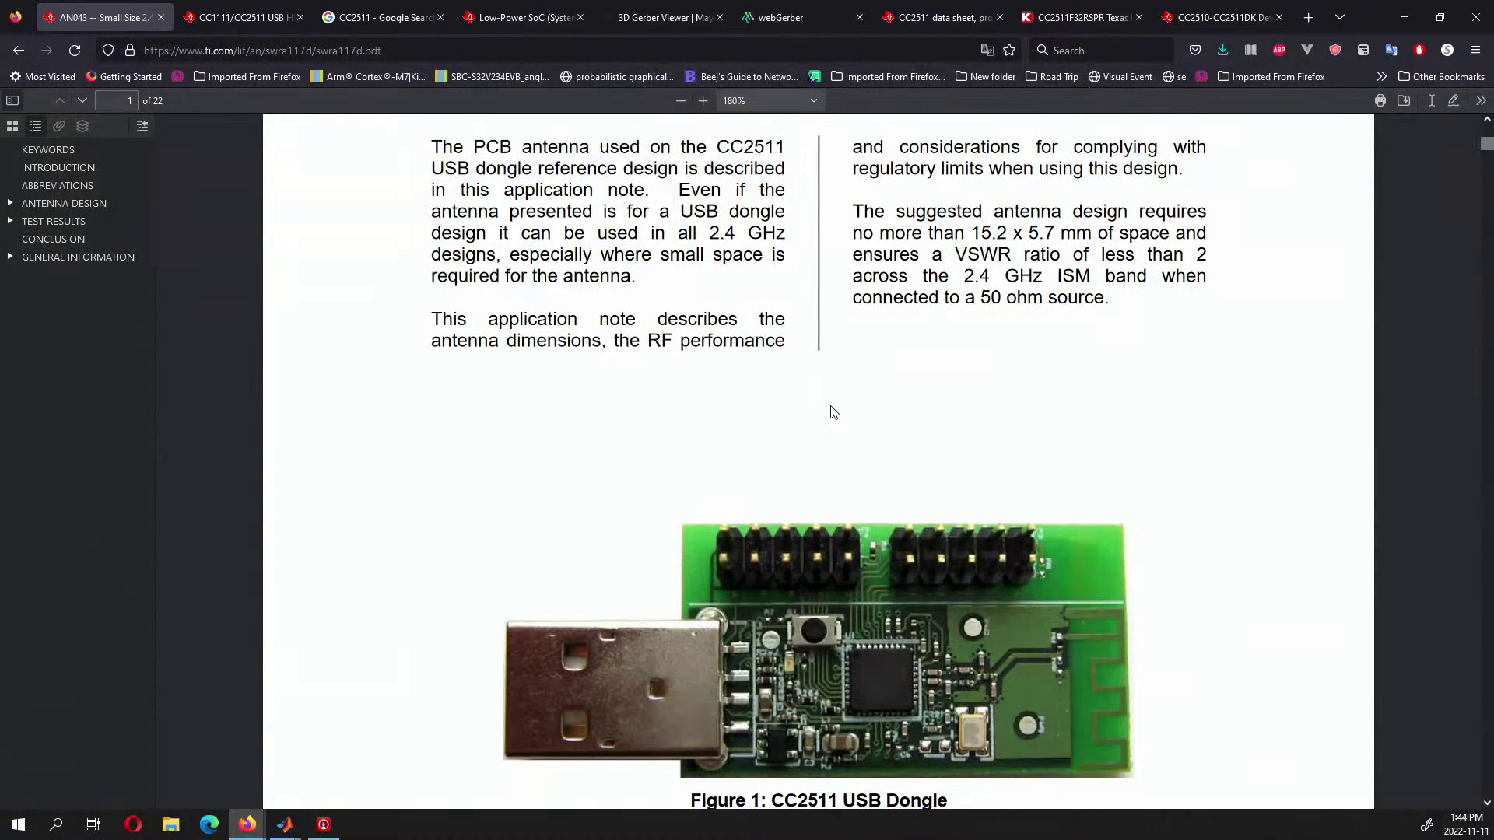
scroll(831, 413, down, 1)
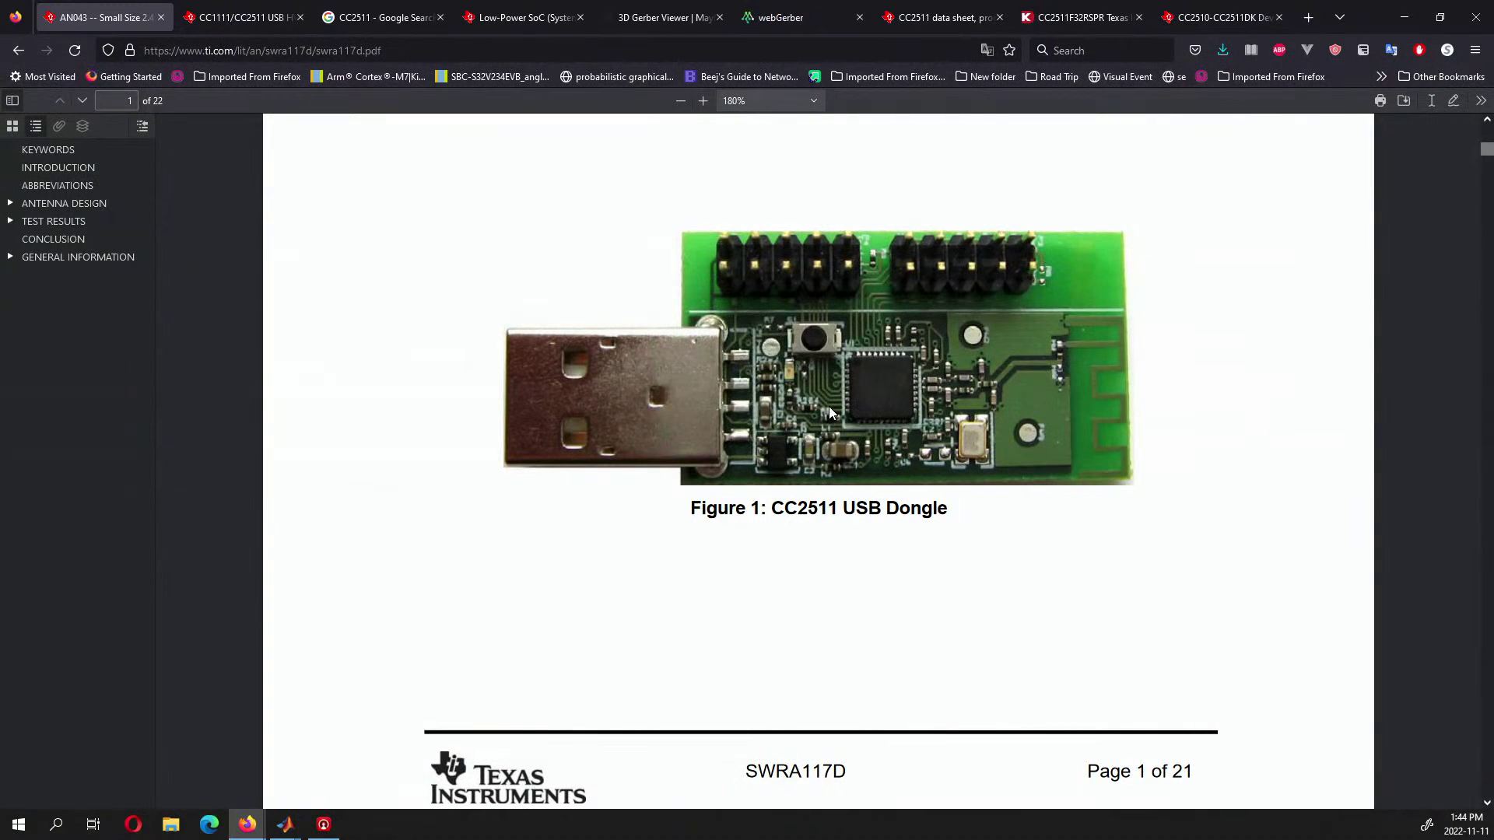
scroll(828, 406, down, 2)
scroll(829, 406, up, 4)
scroll(830, 410, up, 6)
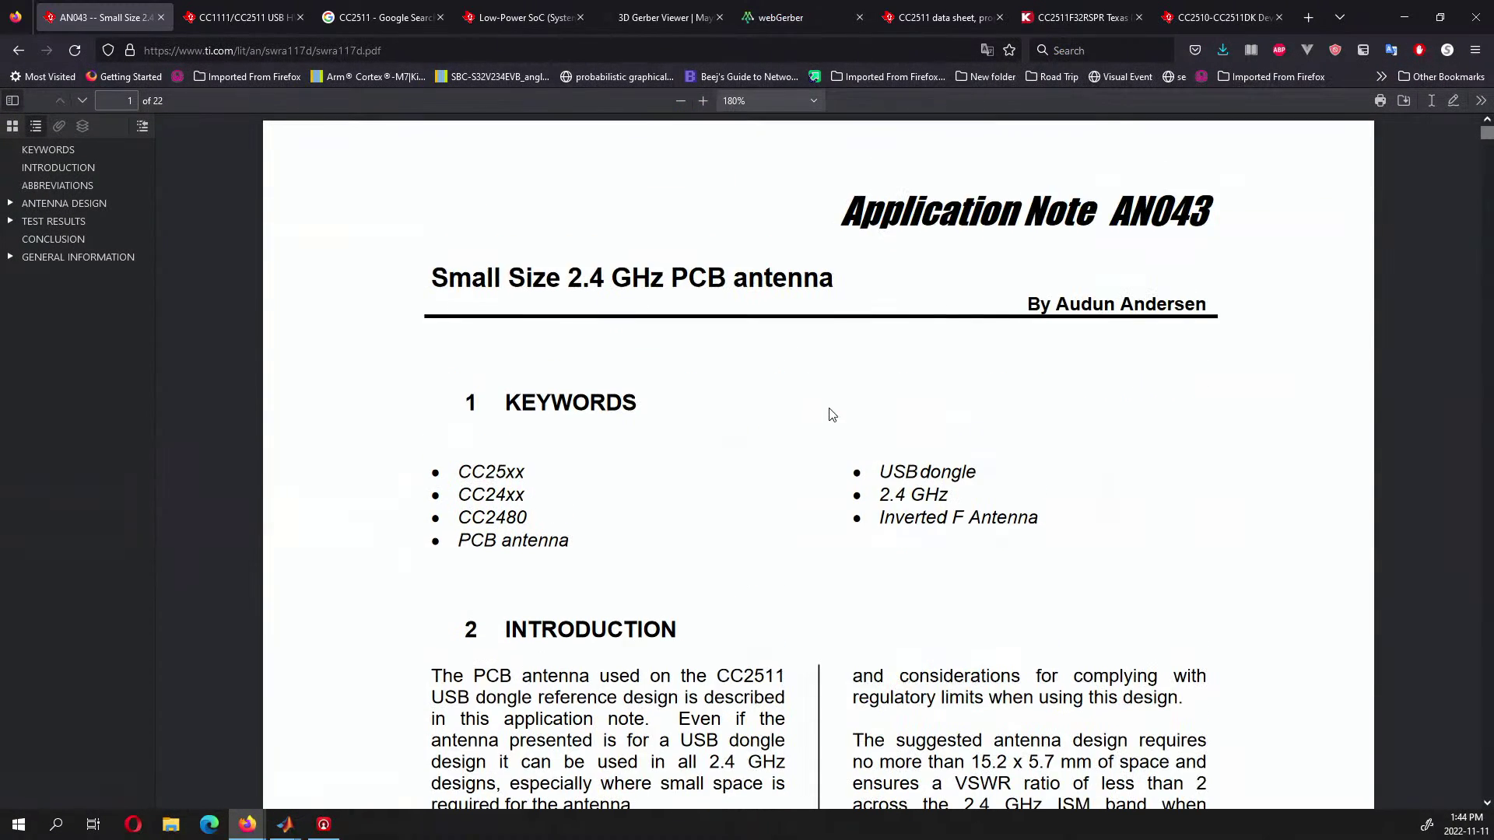
Read through the application note to the Antenna Design section's design goals and the simulation reflection plot.
scroll(804, 413, down, 1)
scroll(806, 416, down, 8)
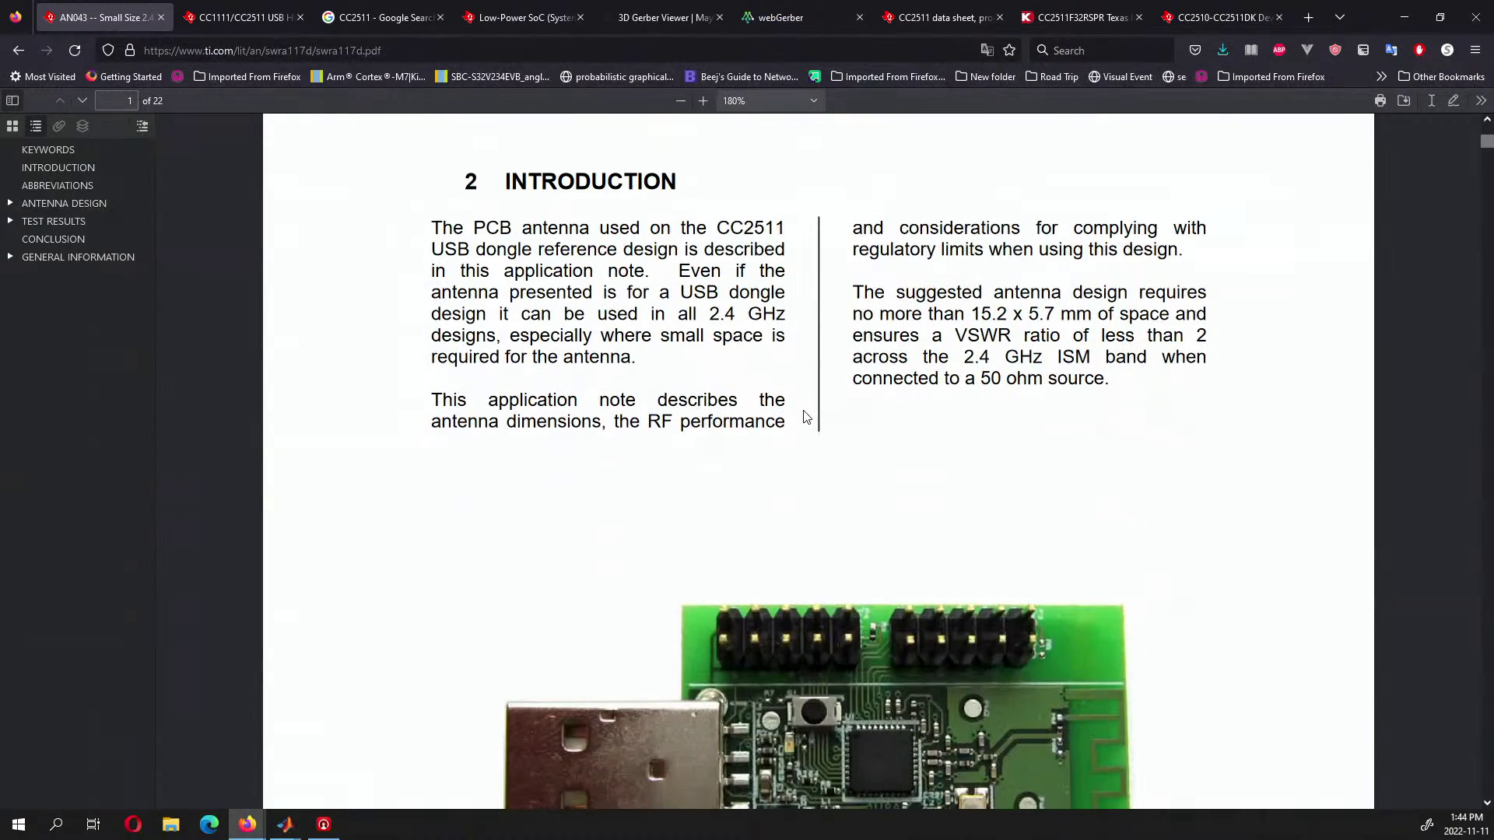
scroll(806, 417, down, 10)
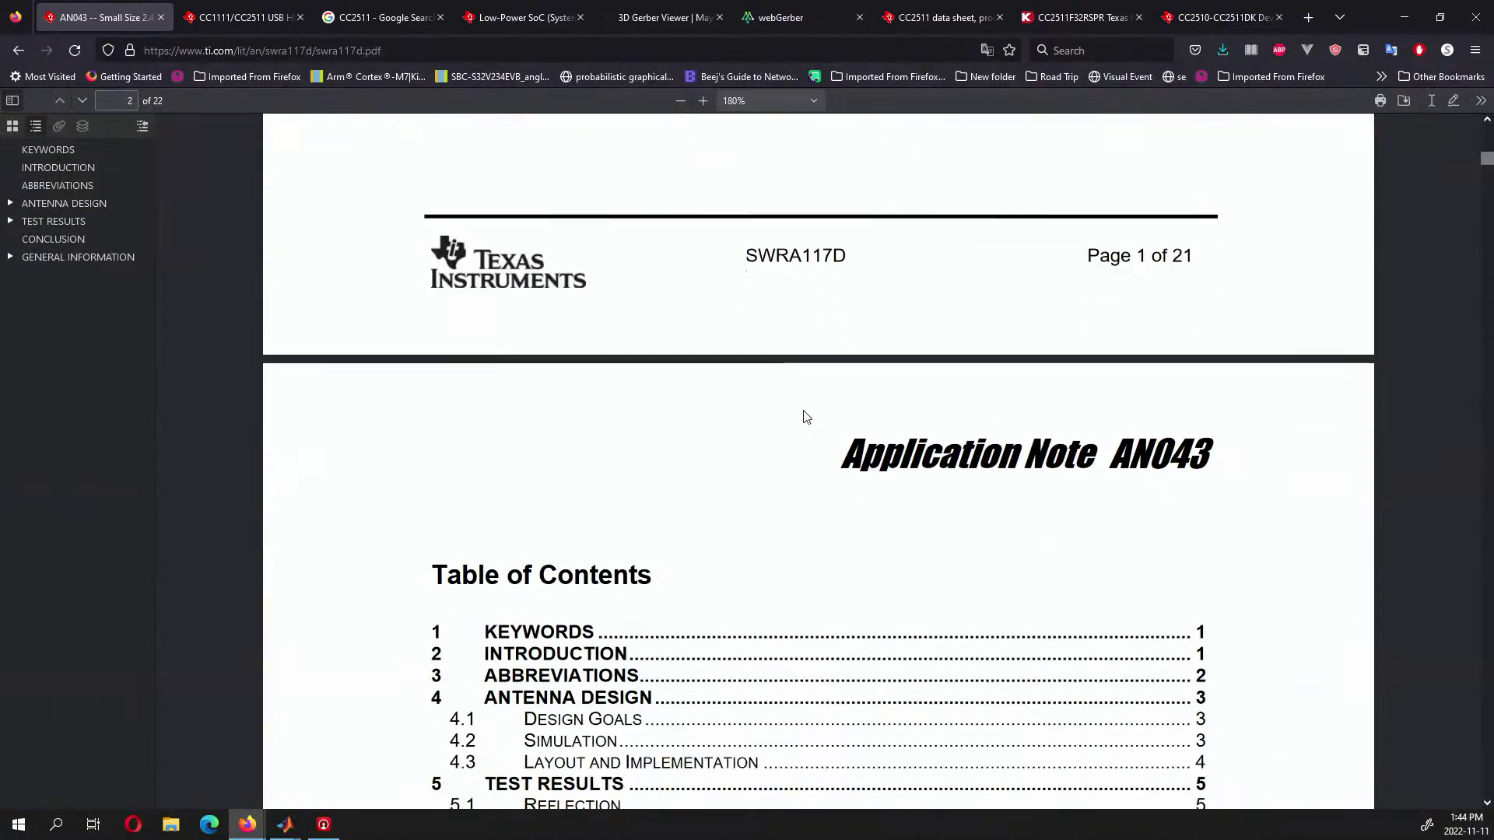
scroll(806, 417, down, 13)
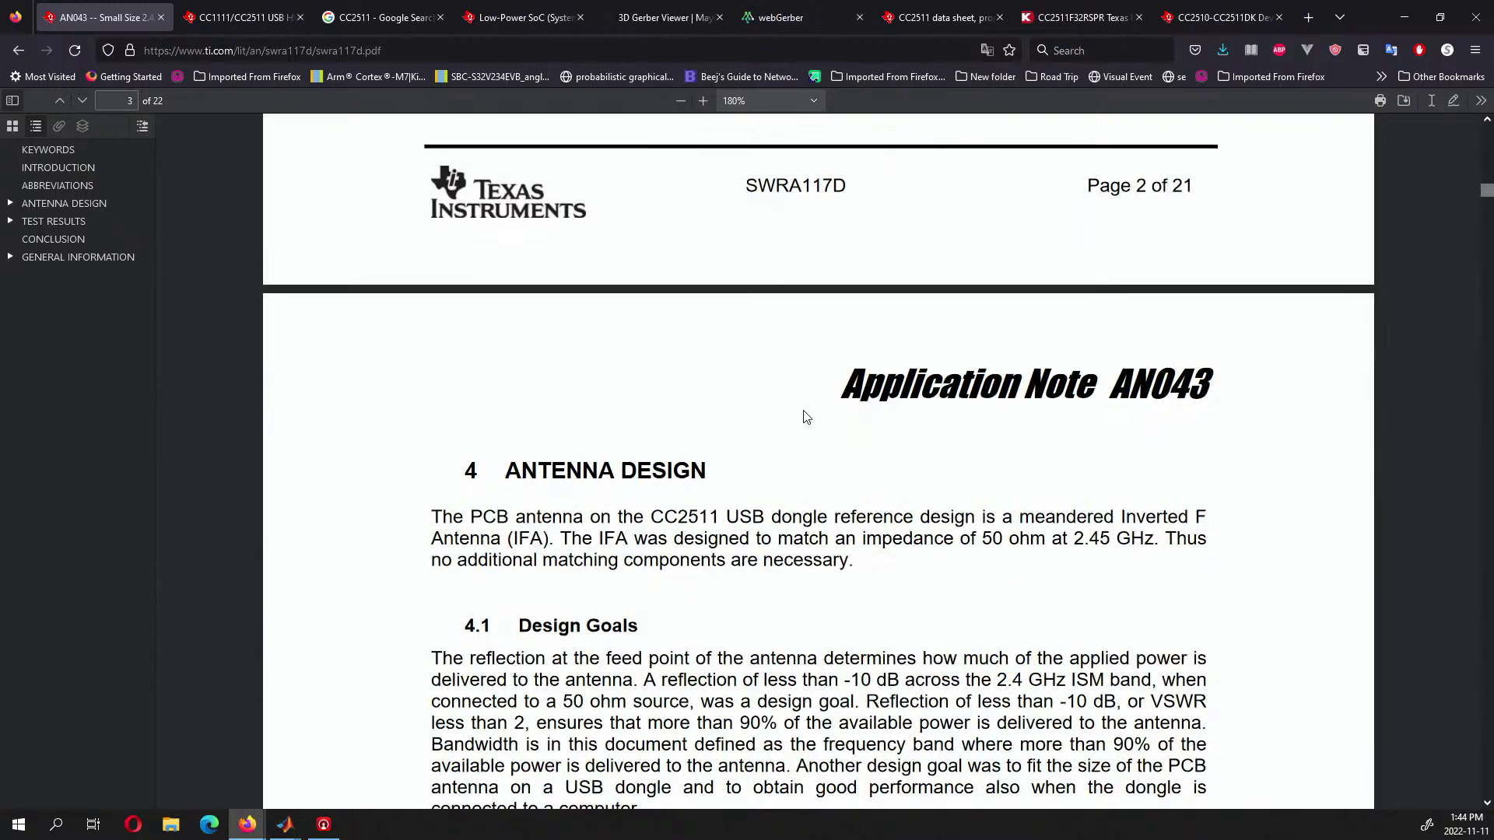
scroll(806, 417, down, 6)
scroll(806, 411, down, 2)
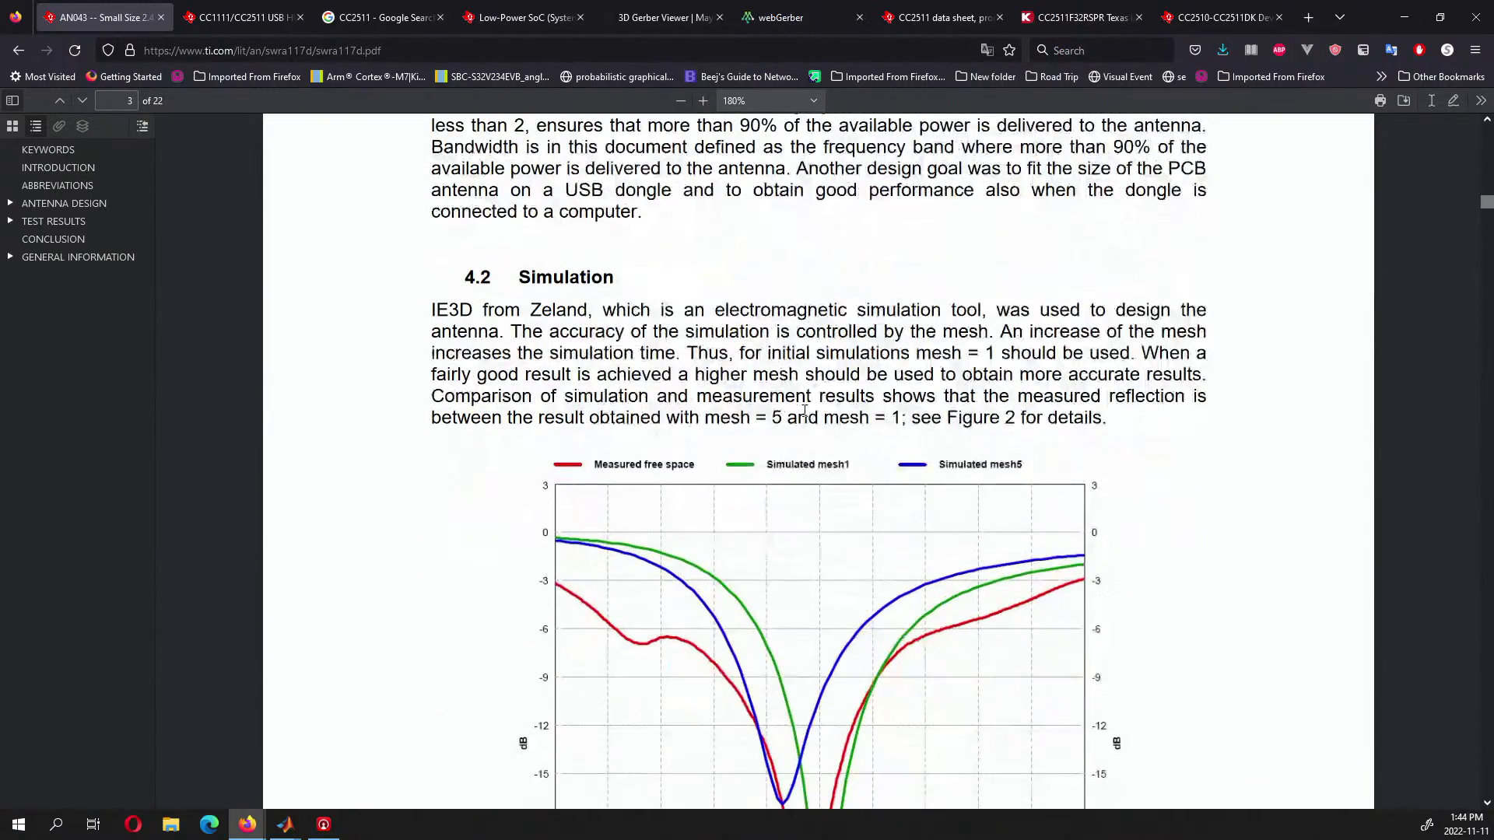
Switch back to PCB Antenna Designer and dismiss the open Gerber Export dialog without exporting.
mouse_move(285, 824)
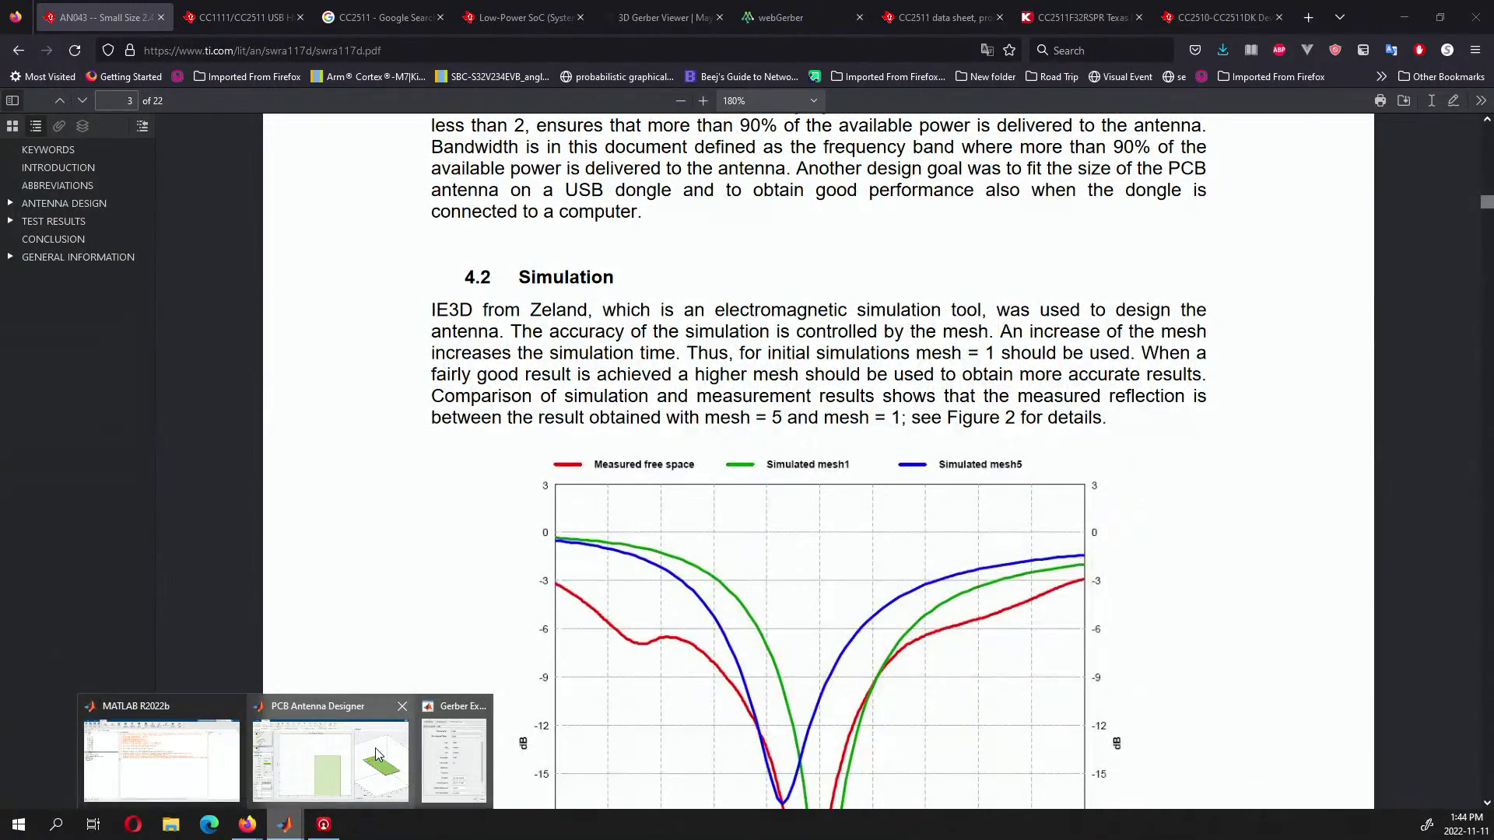
click(361, 759)
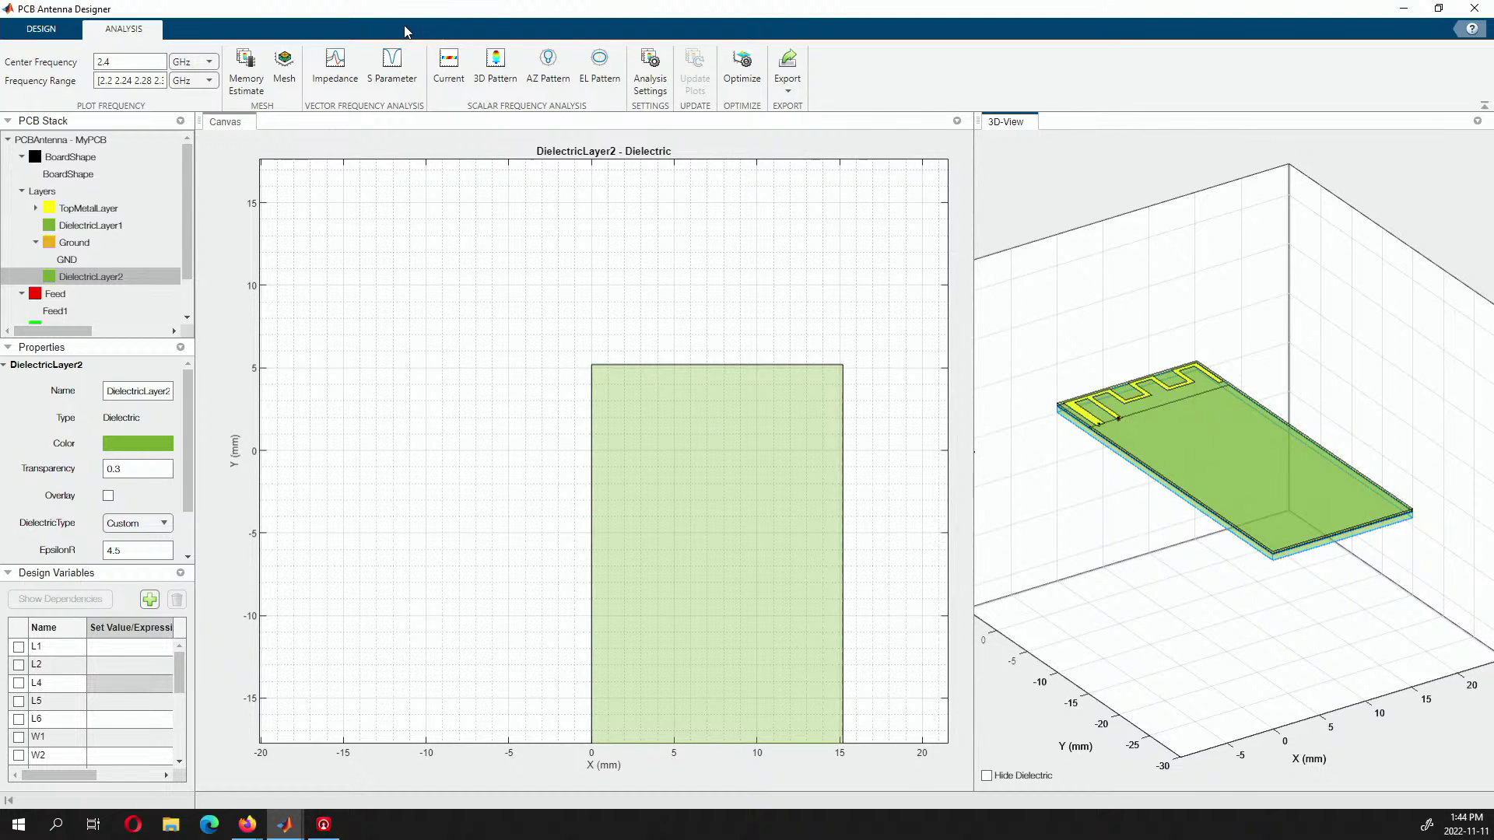
mouse_move(285, 823)
click(455, 758)
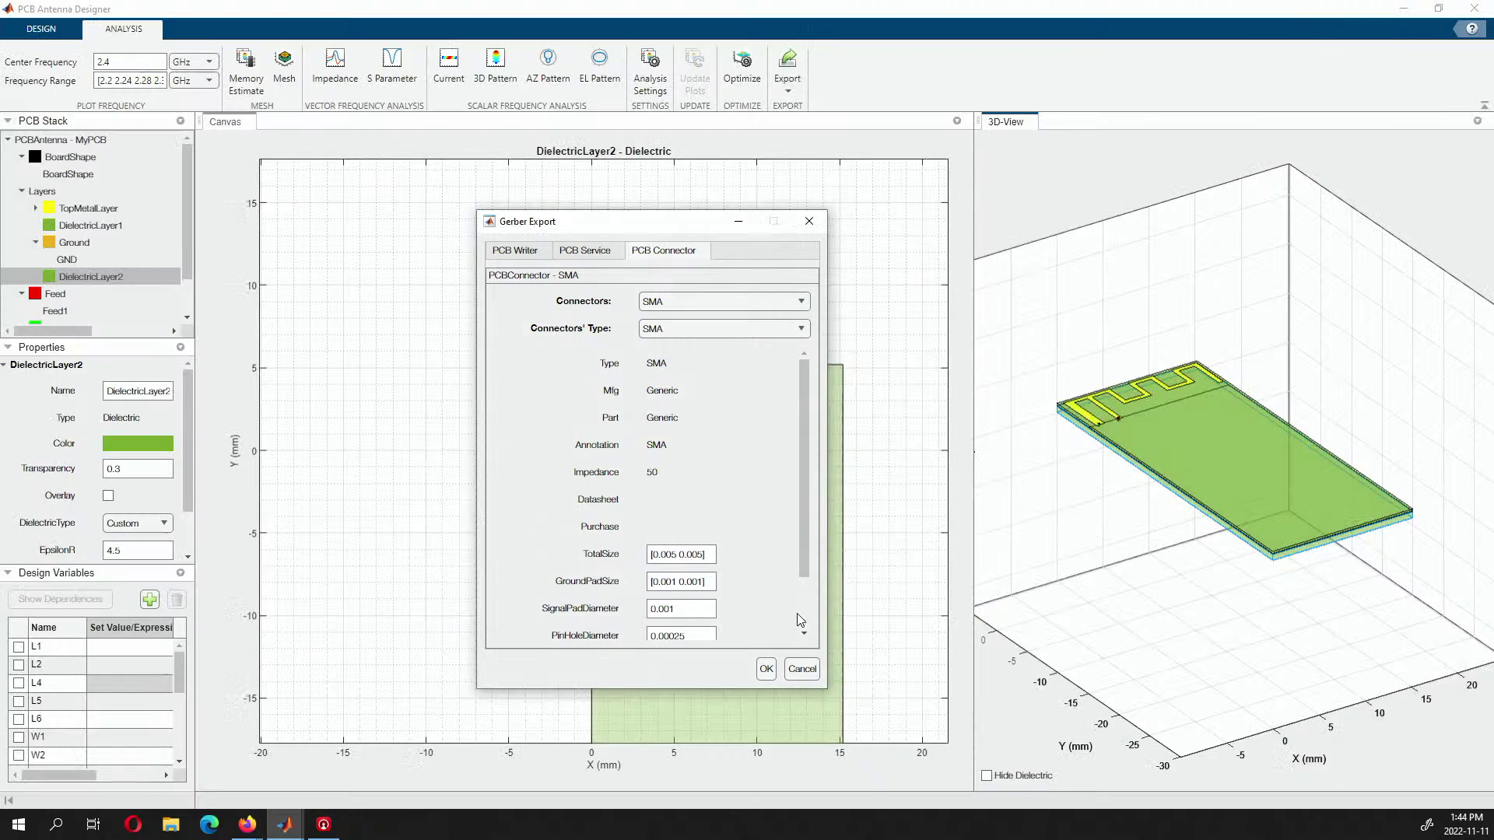
click(803, 671)
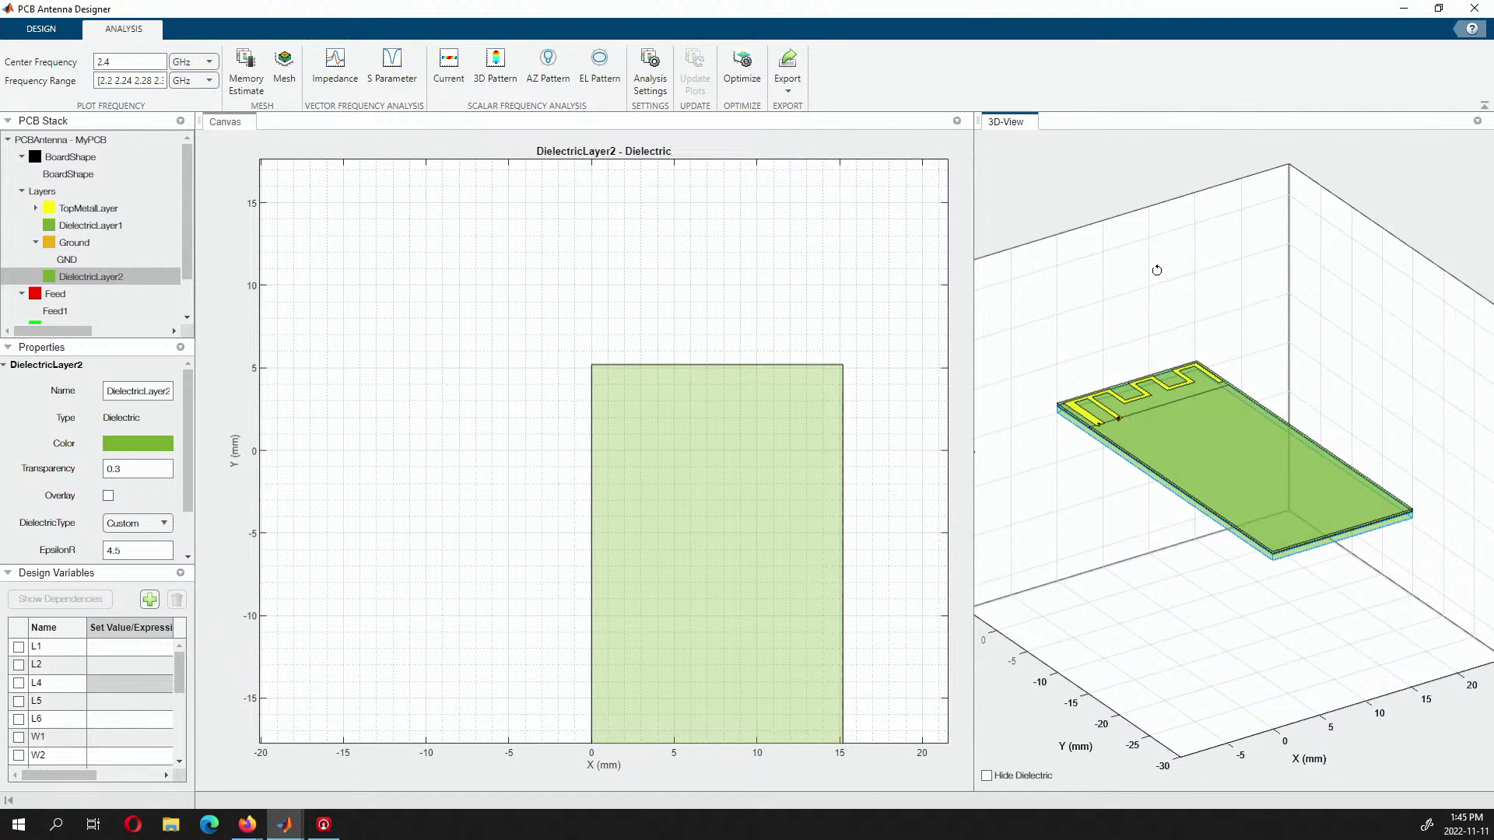
Switch to the main MATLAB window and open the TI_antenna.m script from the AntennaDesign folder.
click(1405, 14)
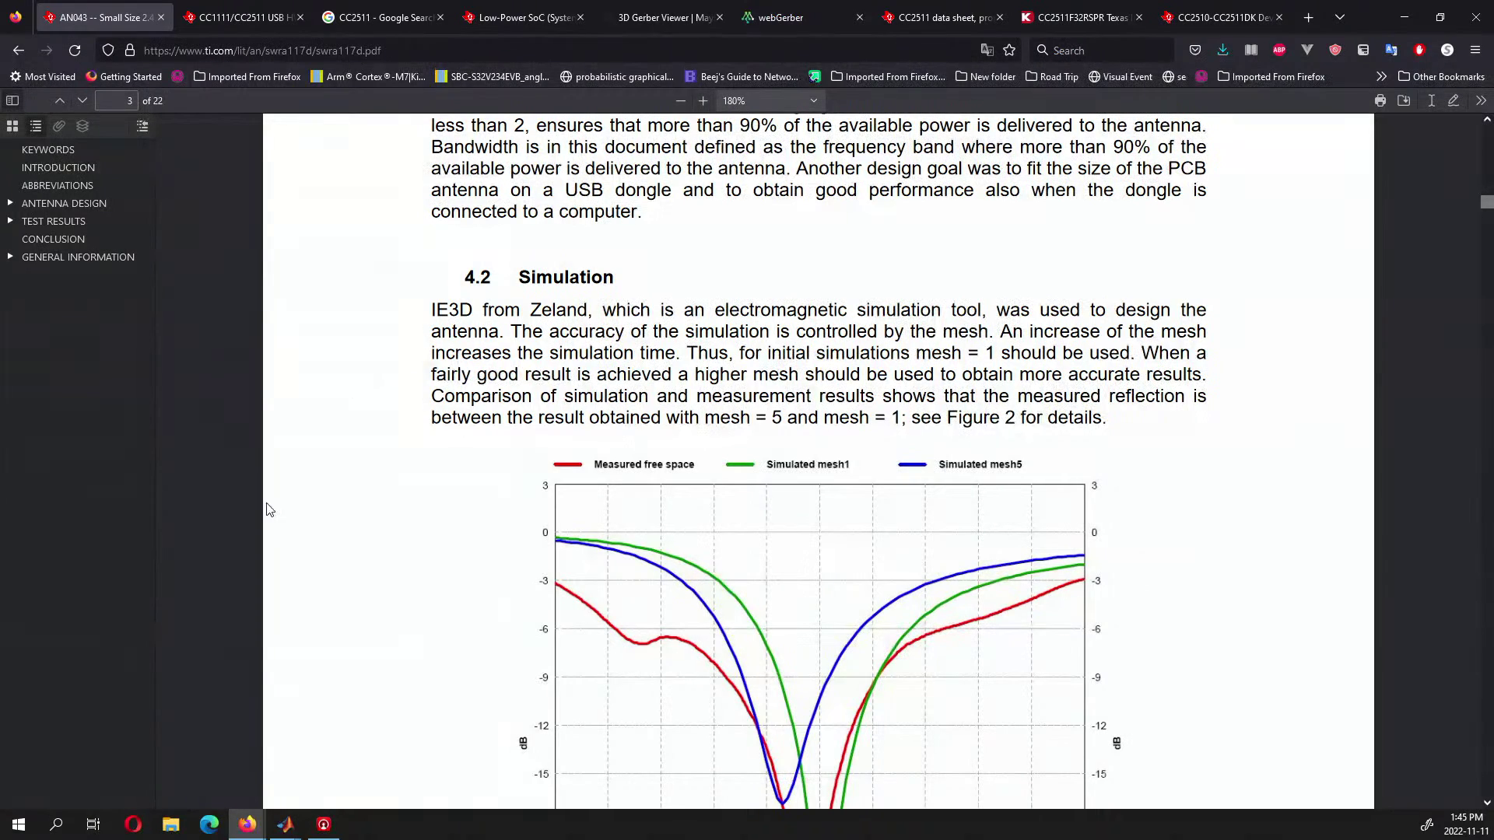
click(315, 735)
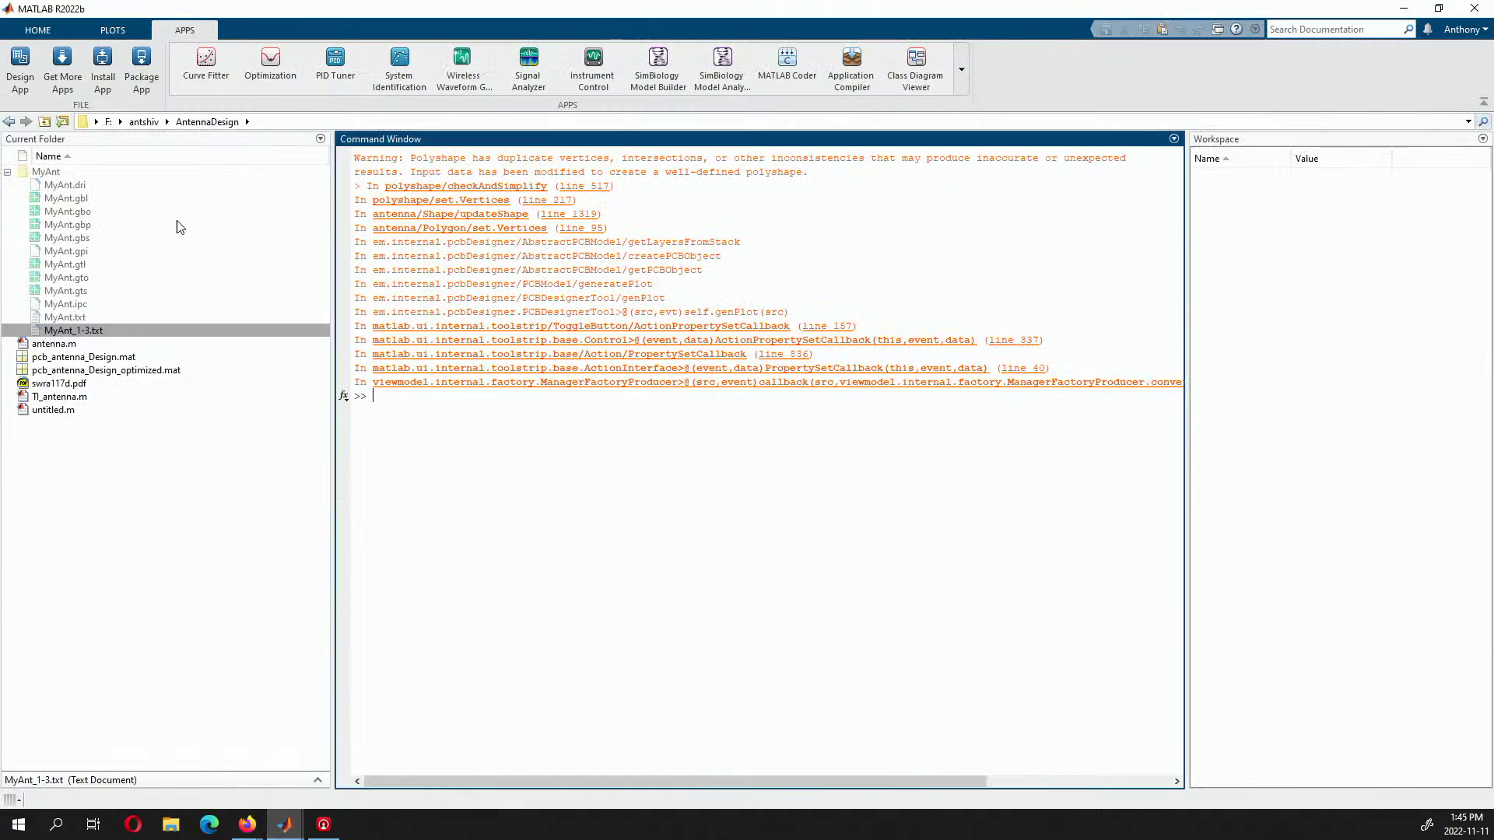
click(66, 398)
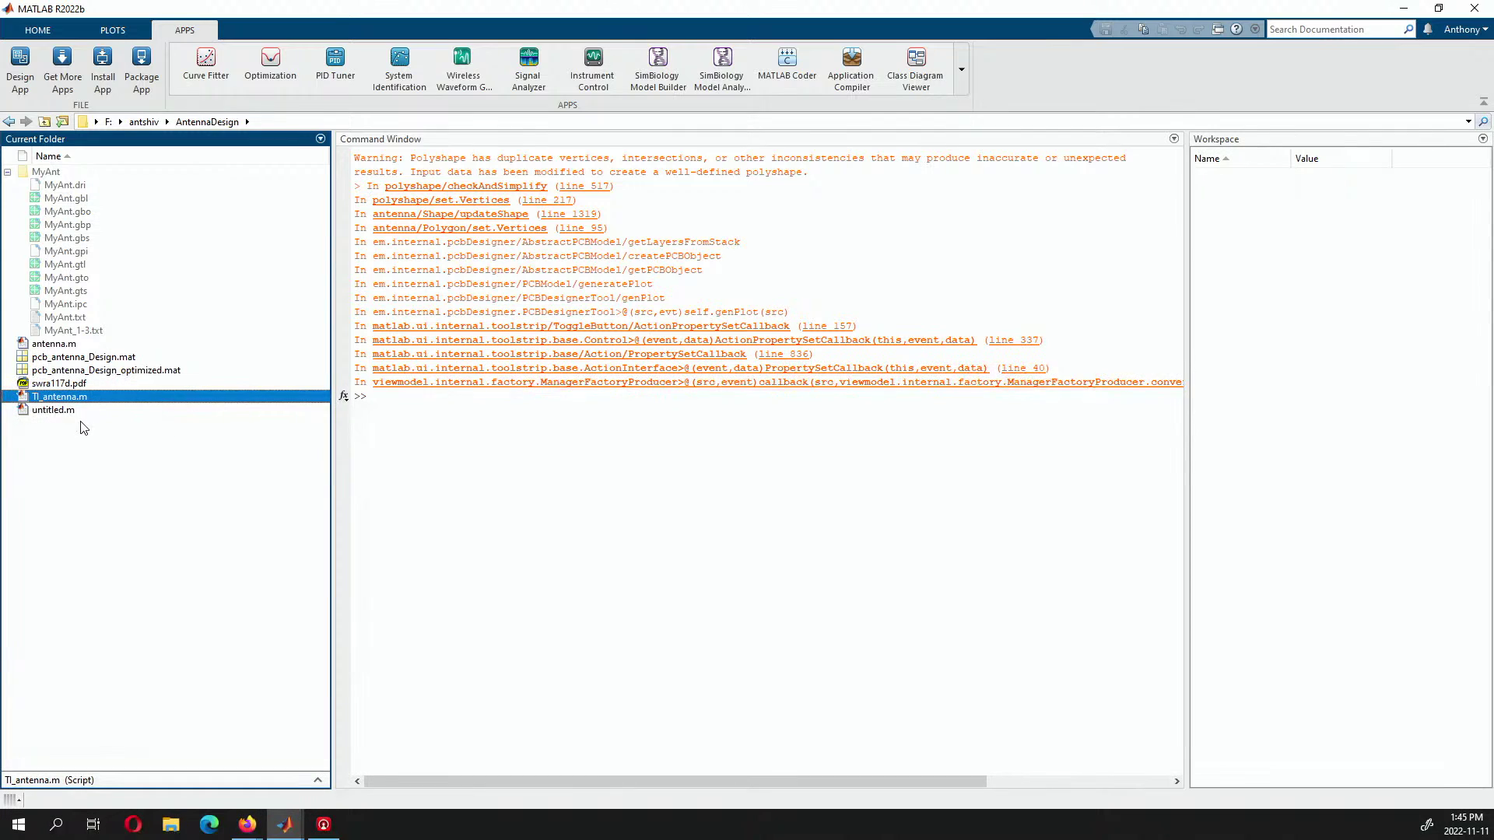
double_click(38, 401)
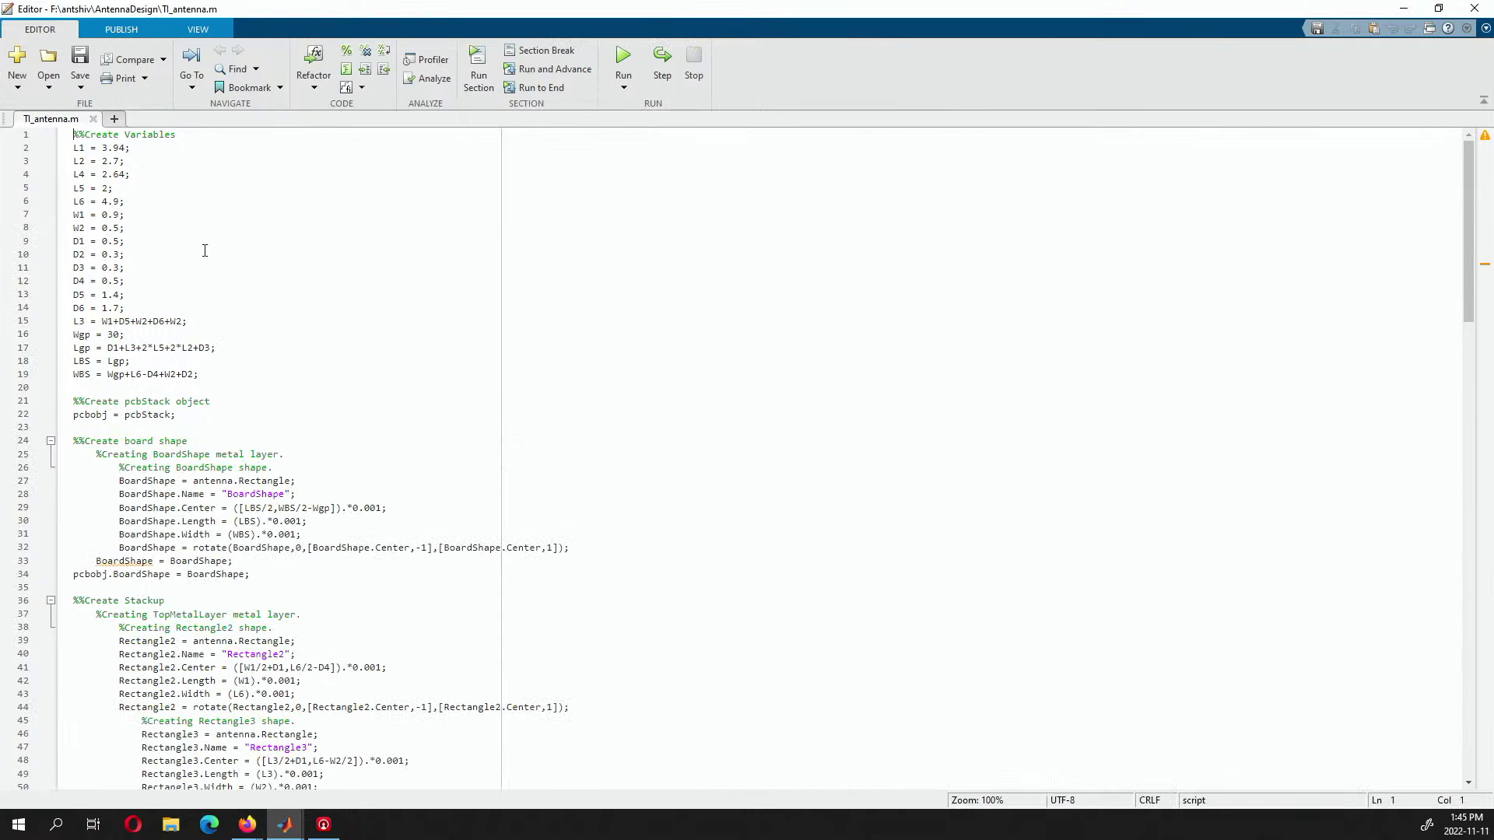
Examine the TI_antenna.m script from its variables and board shape to the feed, via and property assignments, and close the editor.
scroll(296, 461, down, 20)
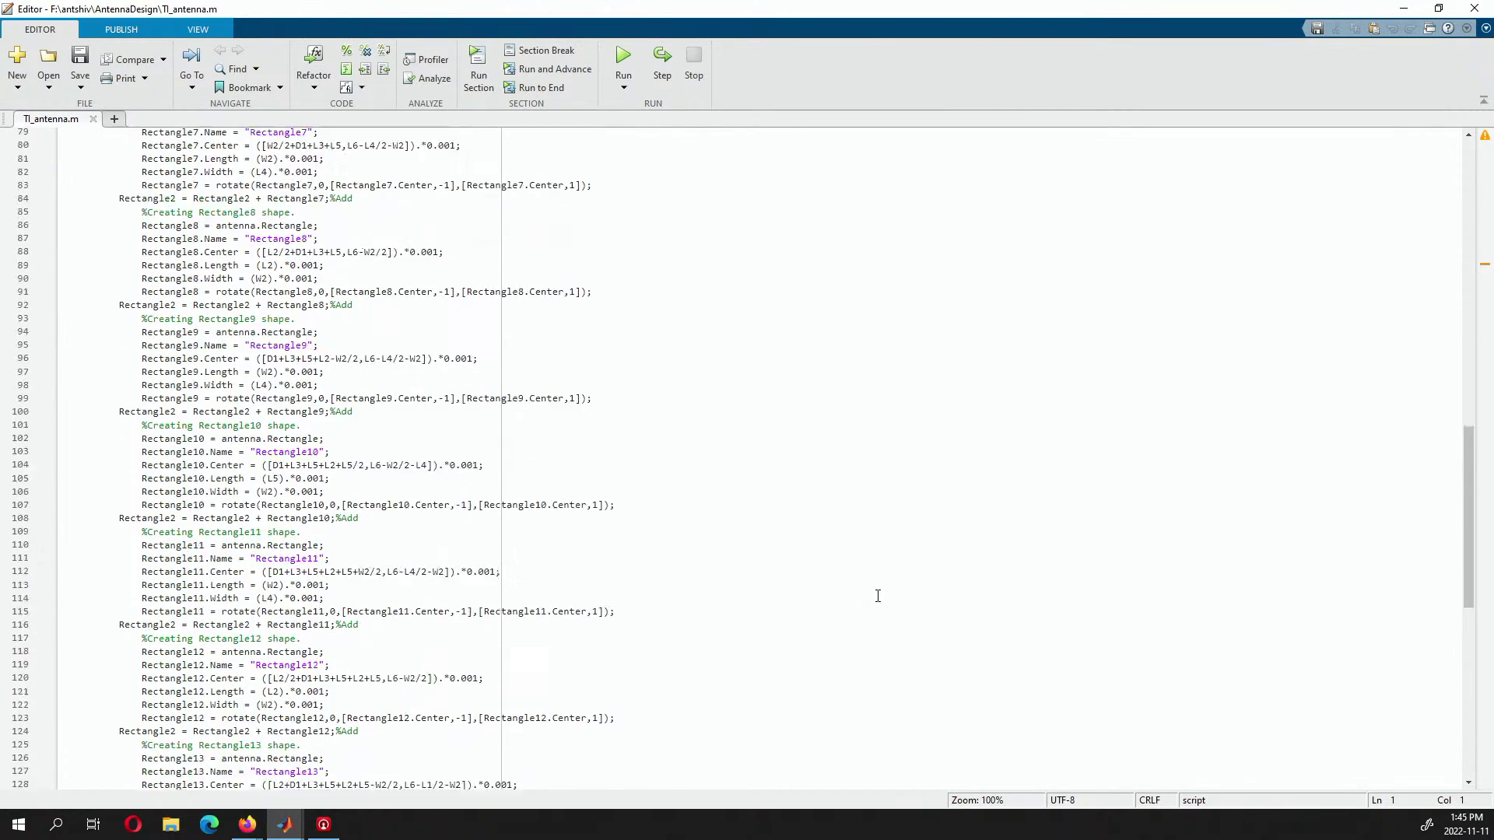
scroll(984, 703, up, 20)
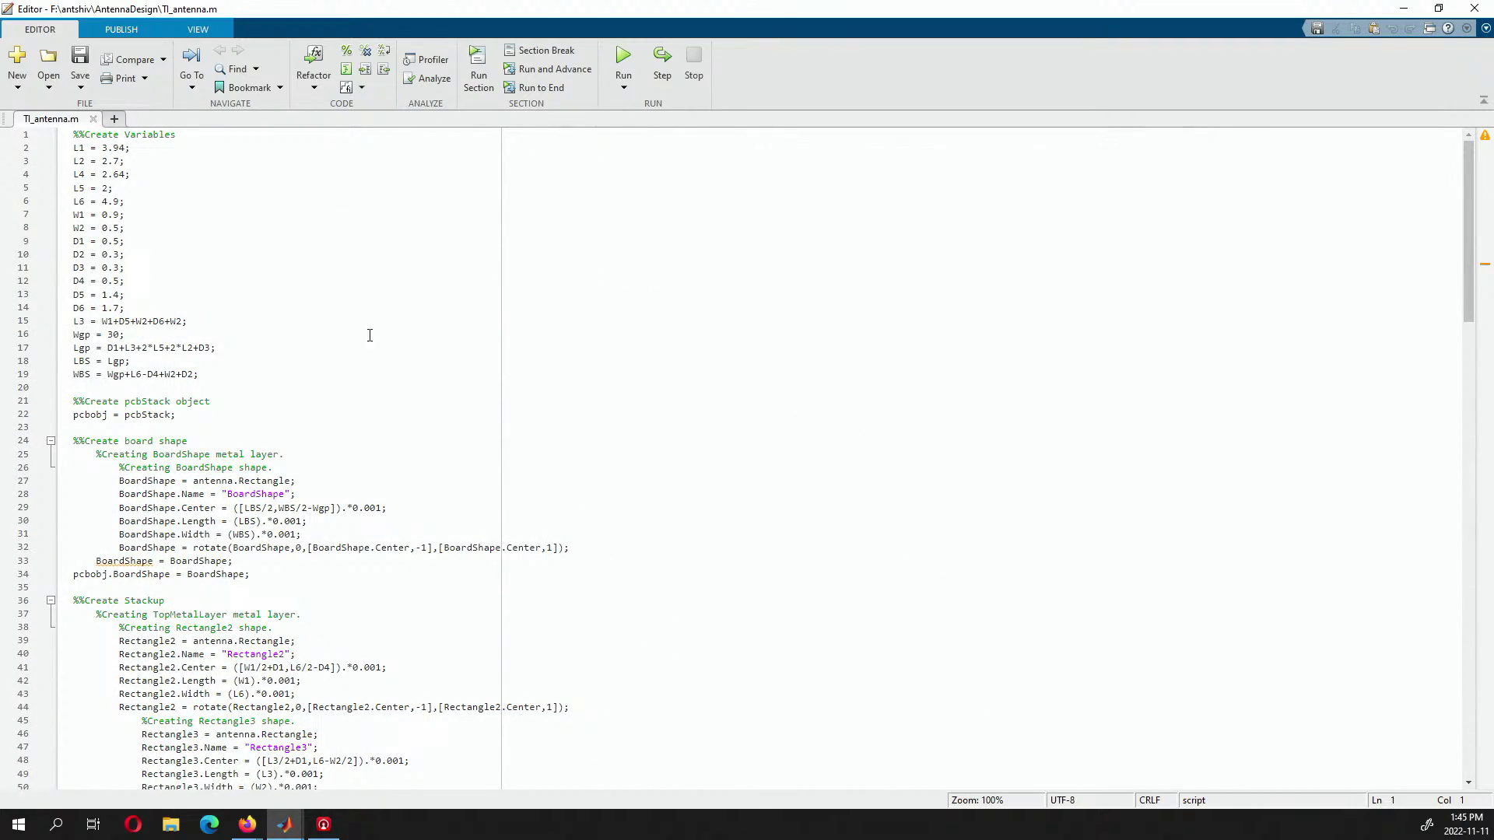
scroll(787, 445, down, 20)
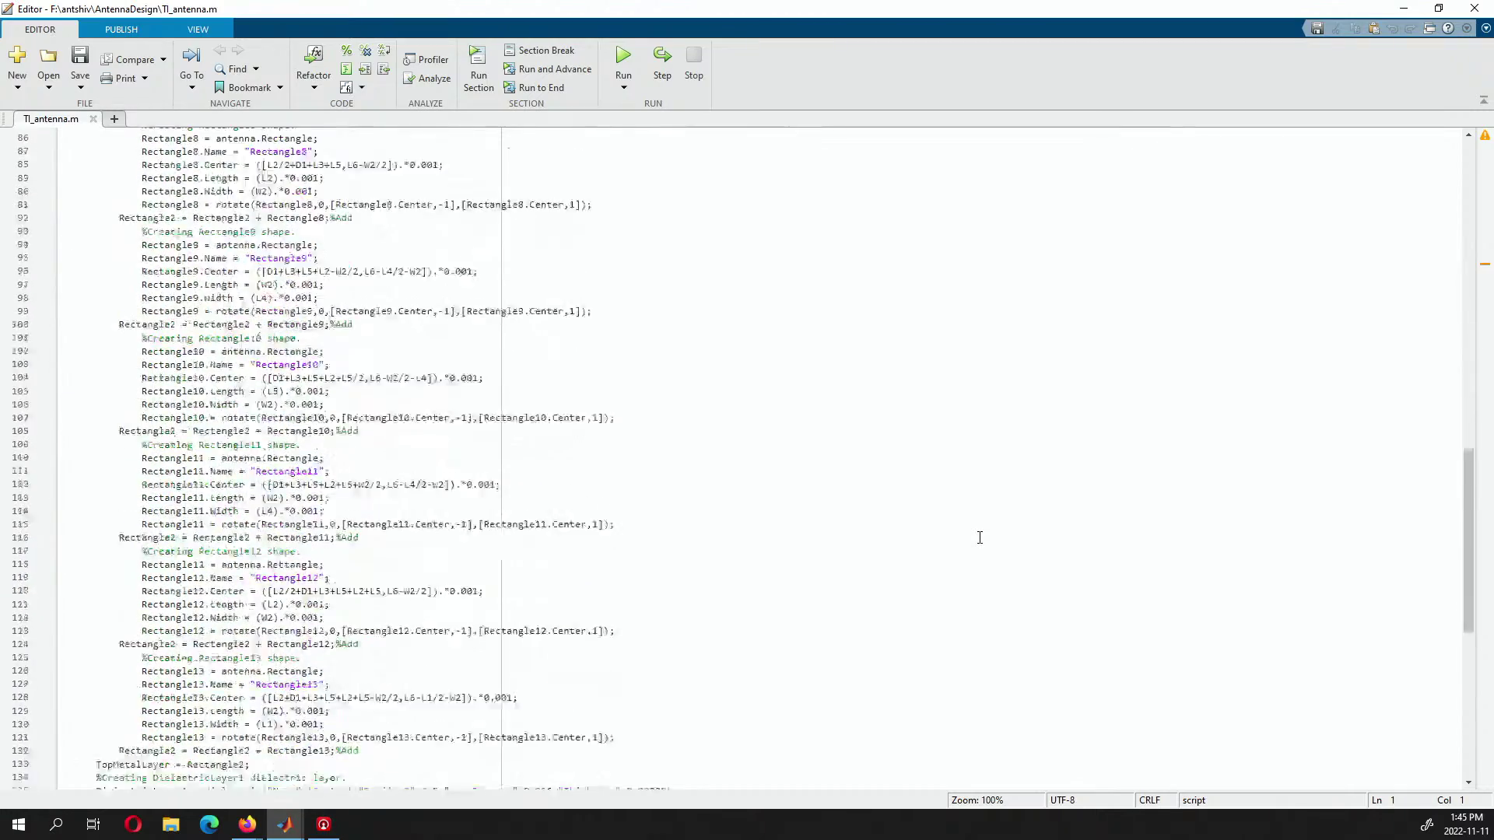
scroll(980, 538, up, 20)
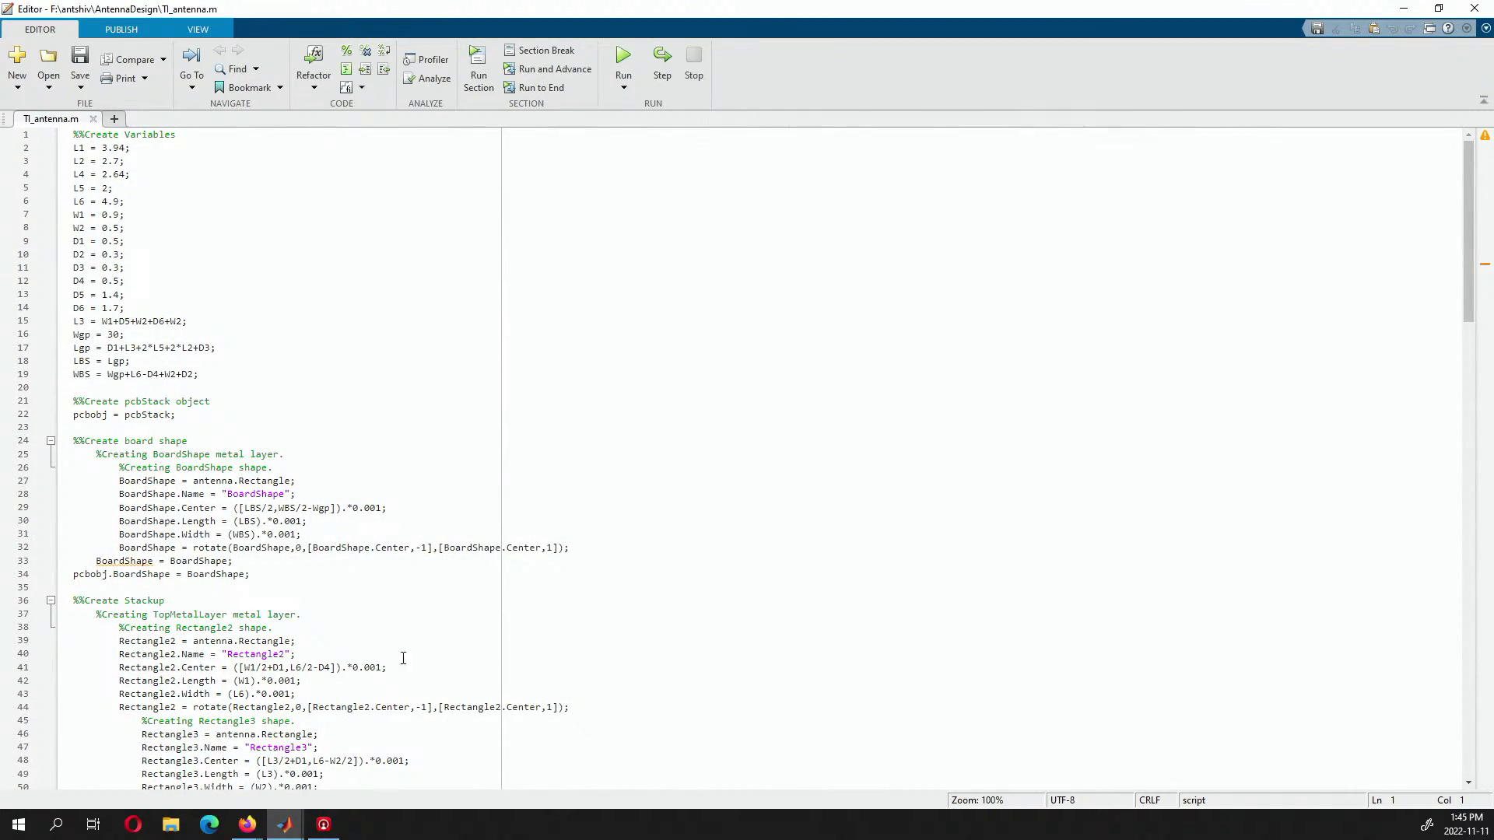
scroll(373, 470, down, 8)
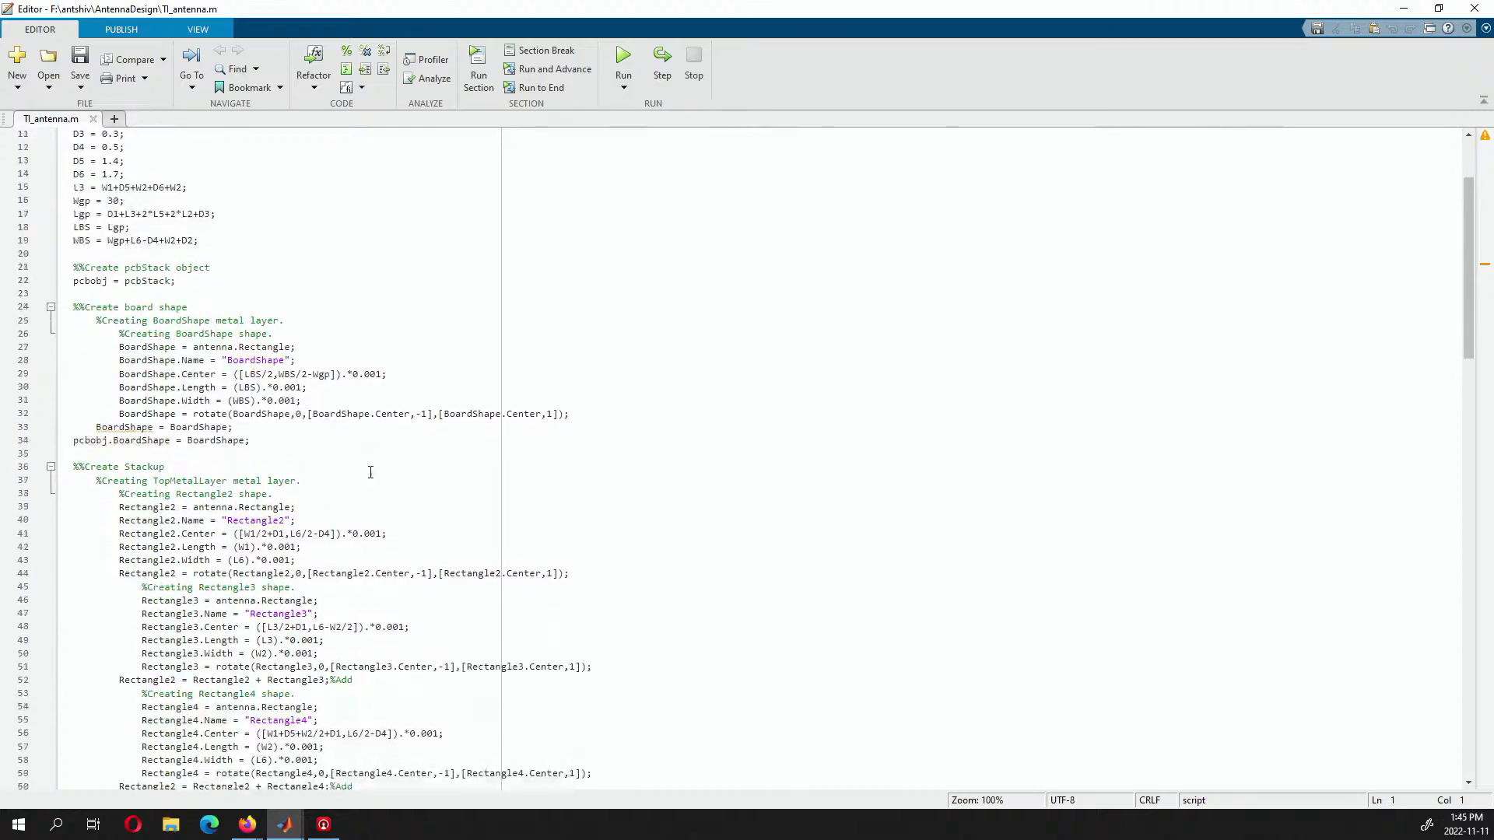
scroll(728, 495, down, 20)
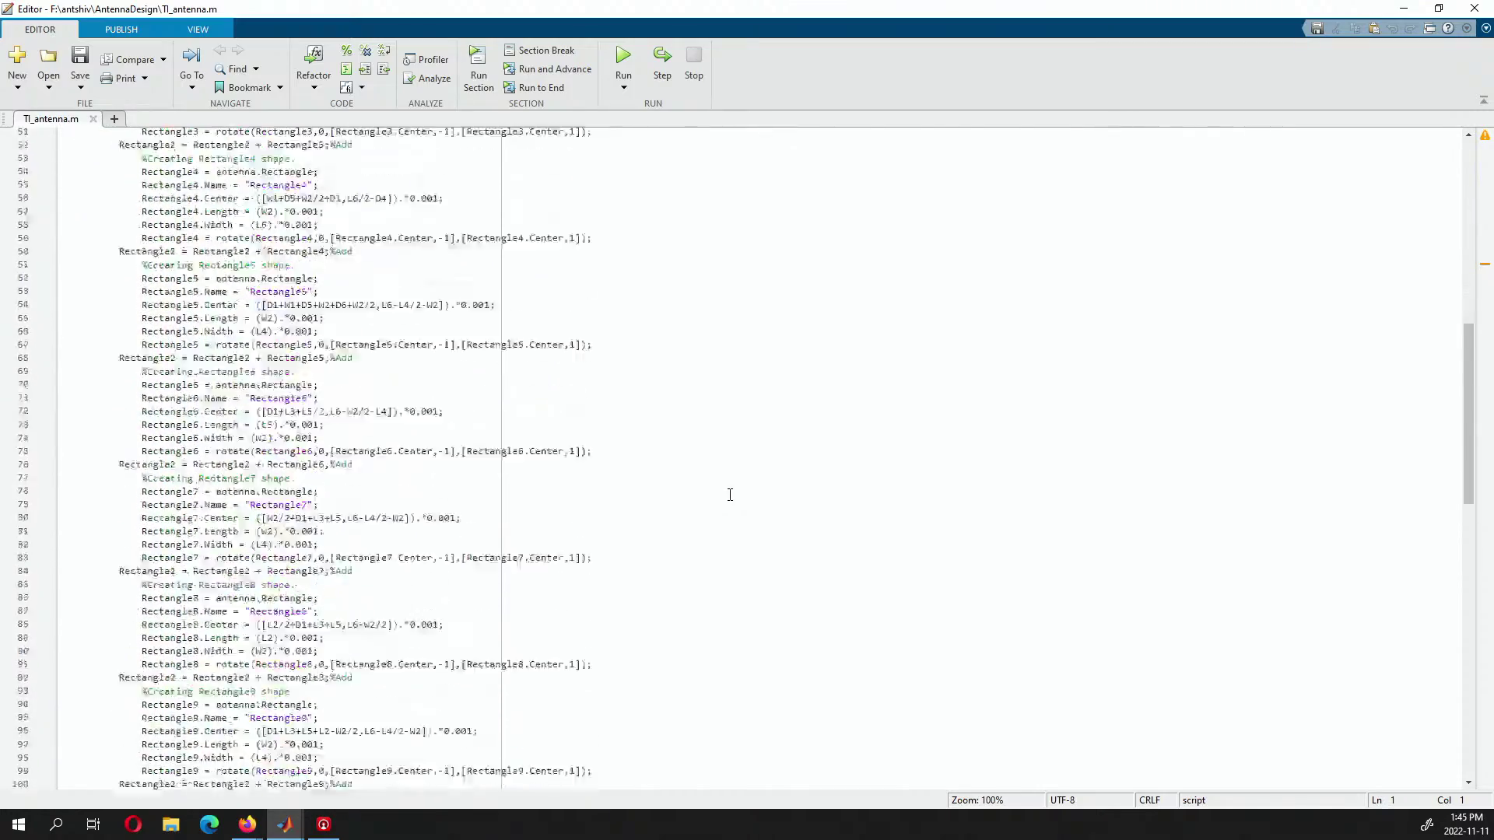
scroll(242, 596, down, 14)
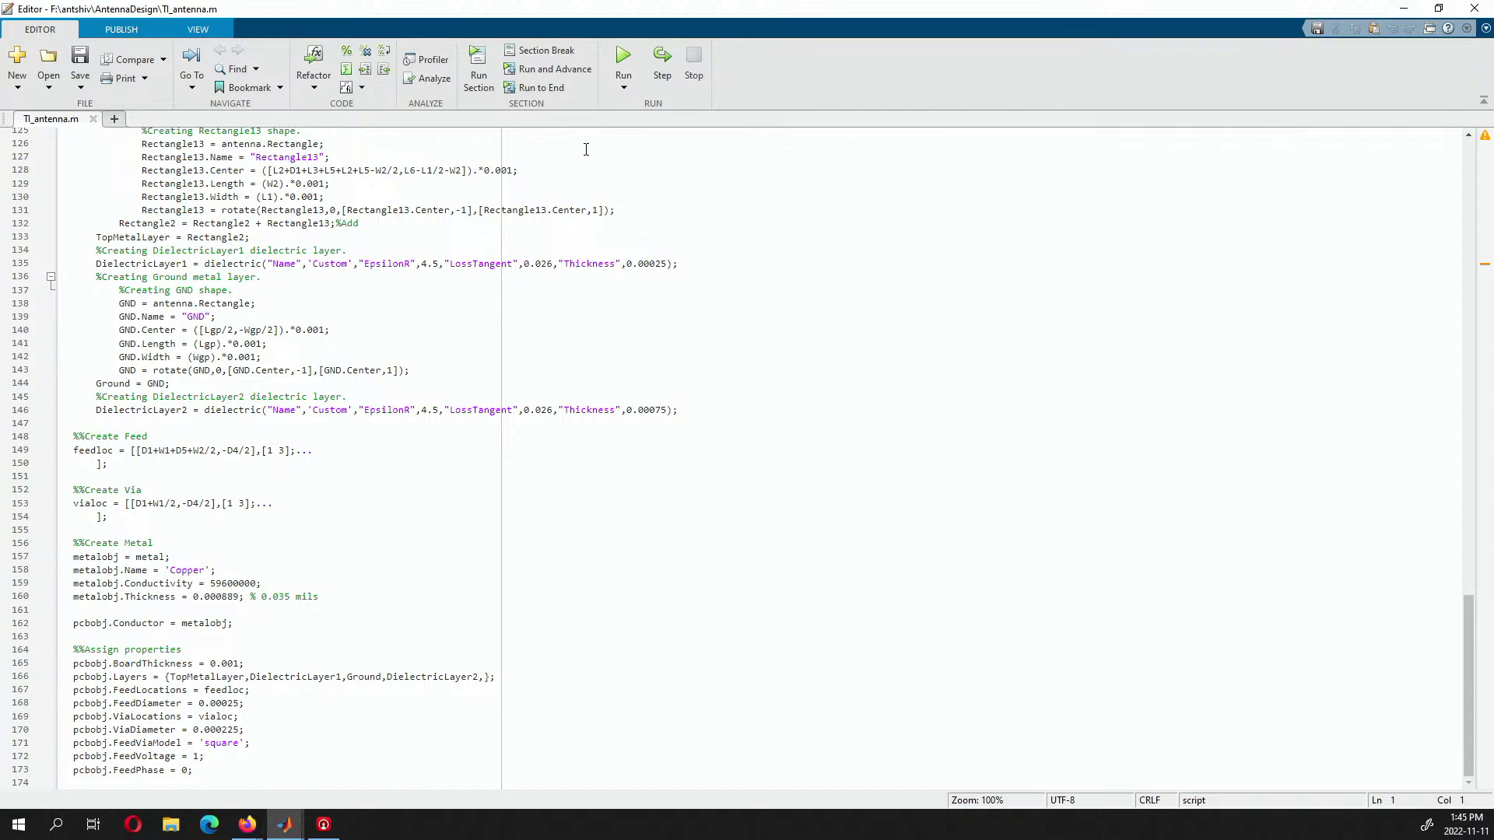
click(1474, 8)
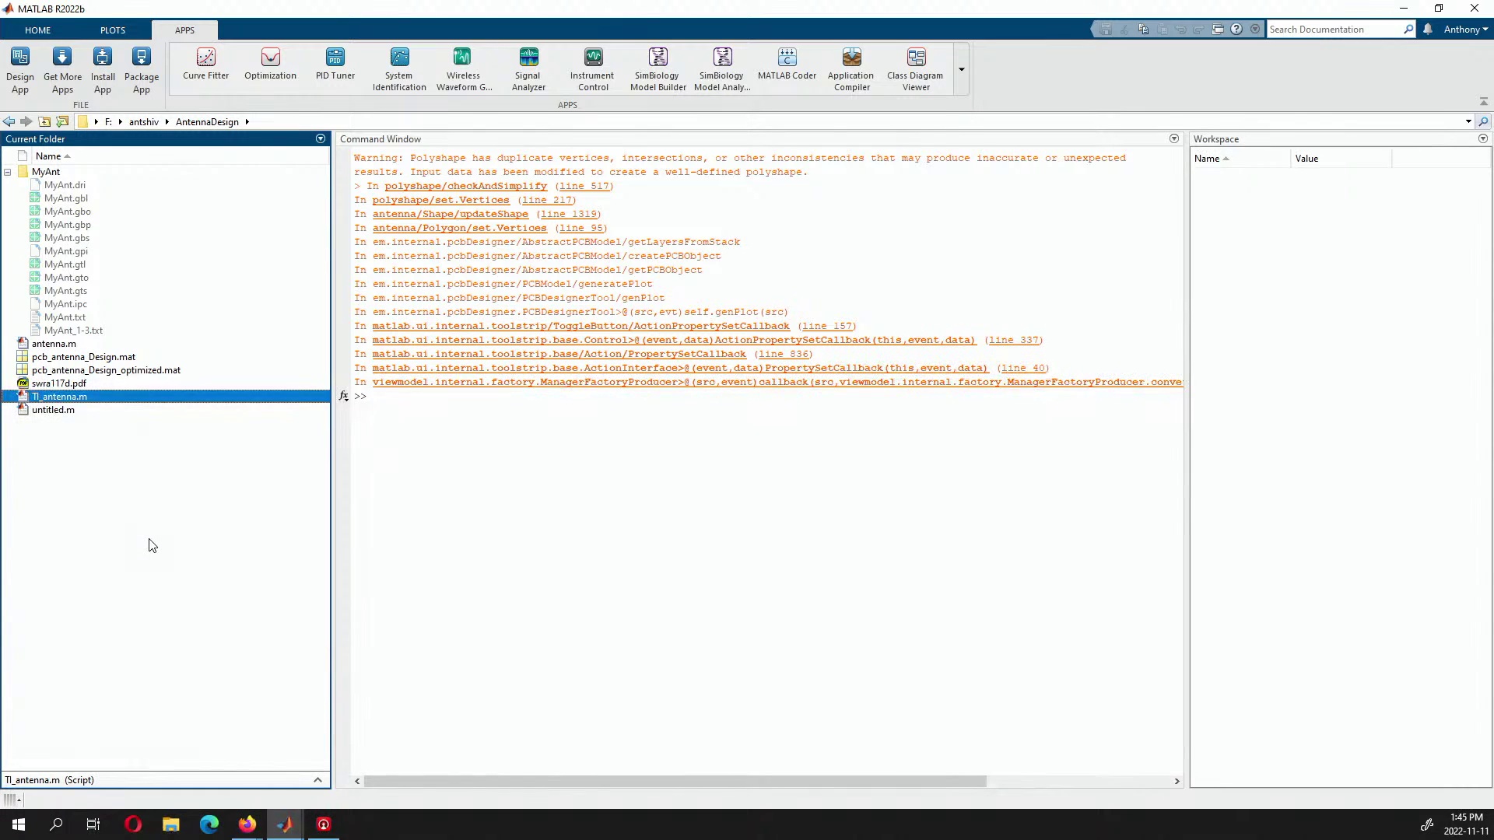
Revisit the antenna model in PCB Antenna Designer, and return to the MATLAB Command Window.
mouse_move(285, 825)
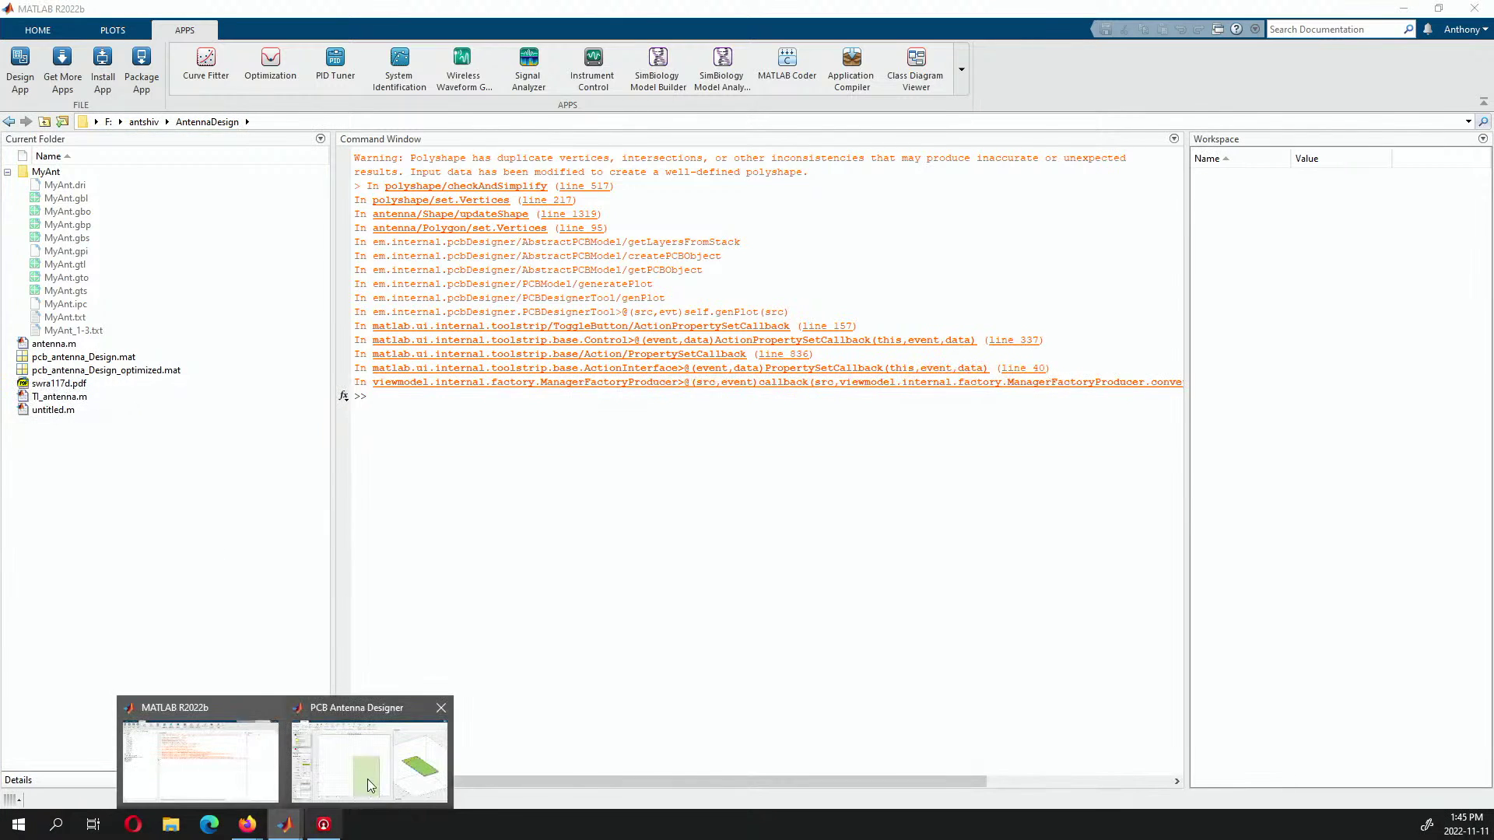
click(371, 777)
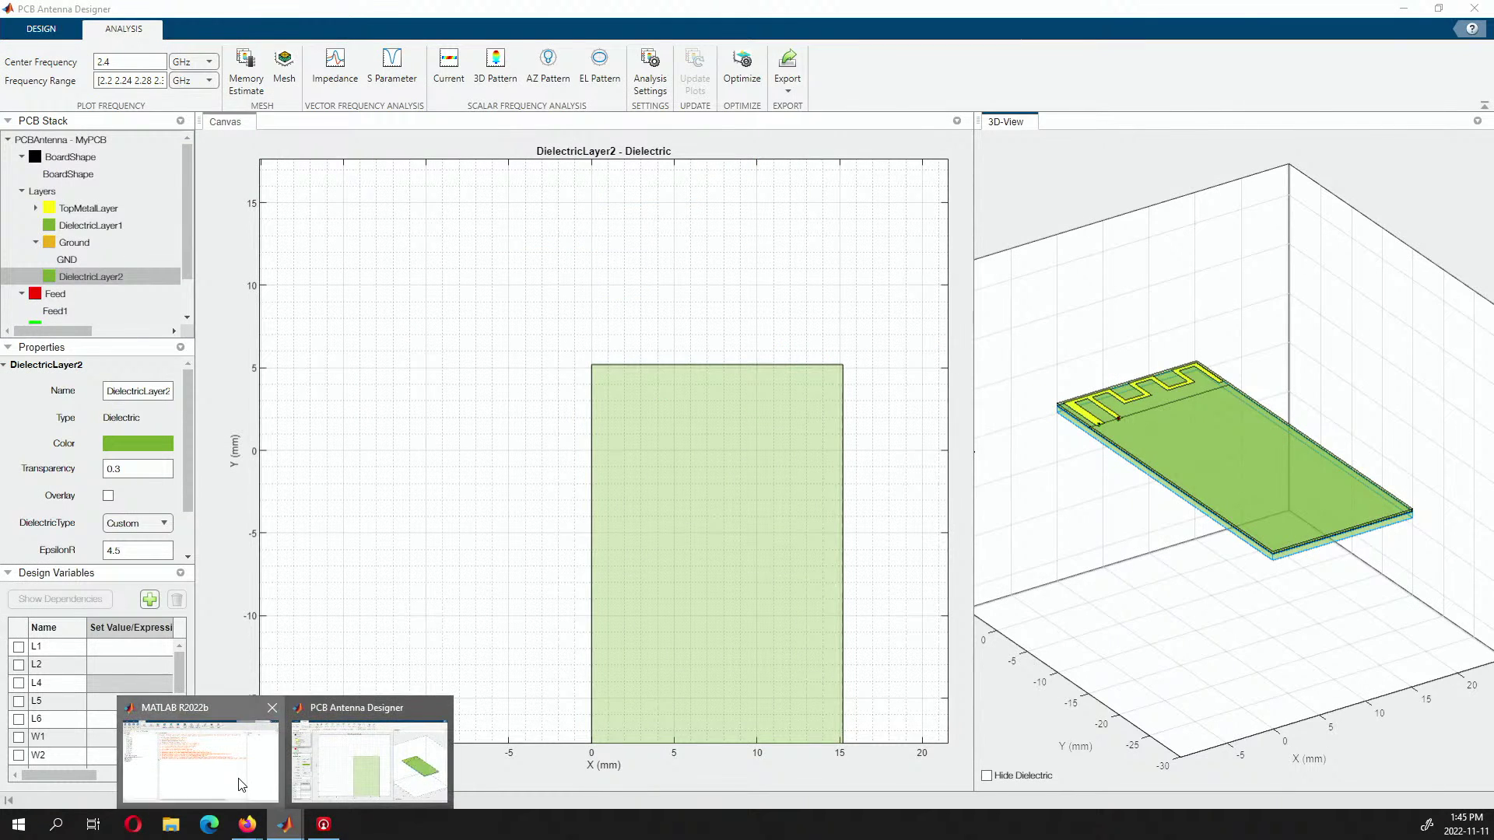
click(296, 834)
mouse_move(297, 829)
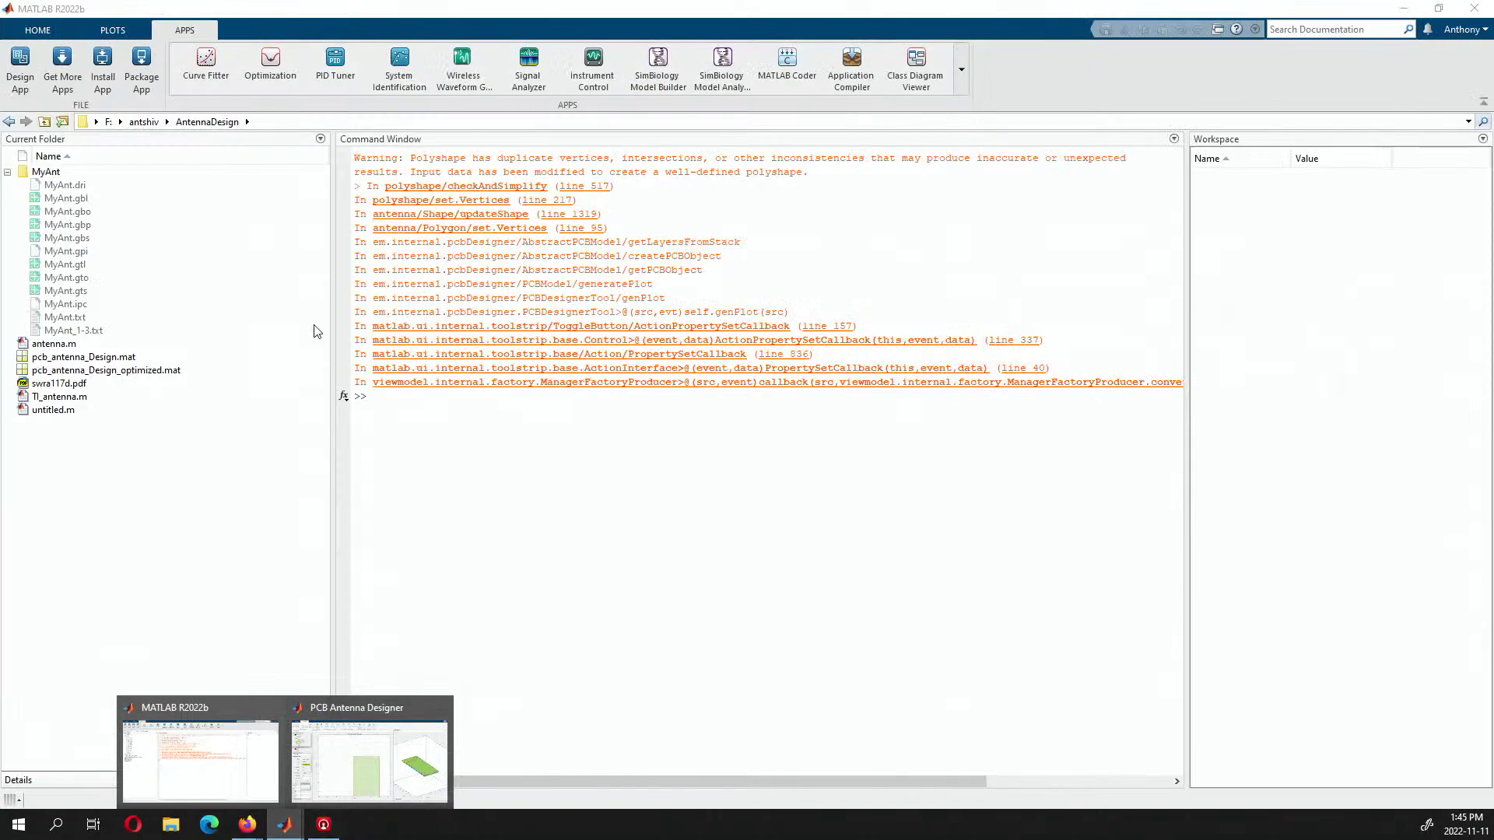
click(498, 537)
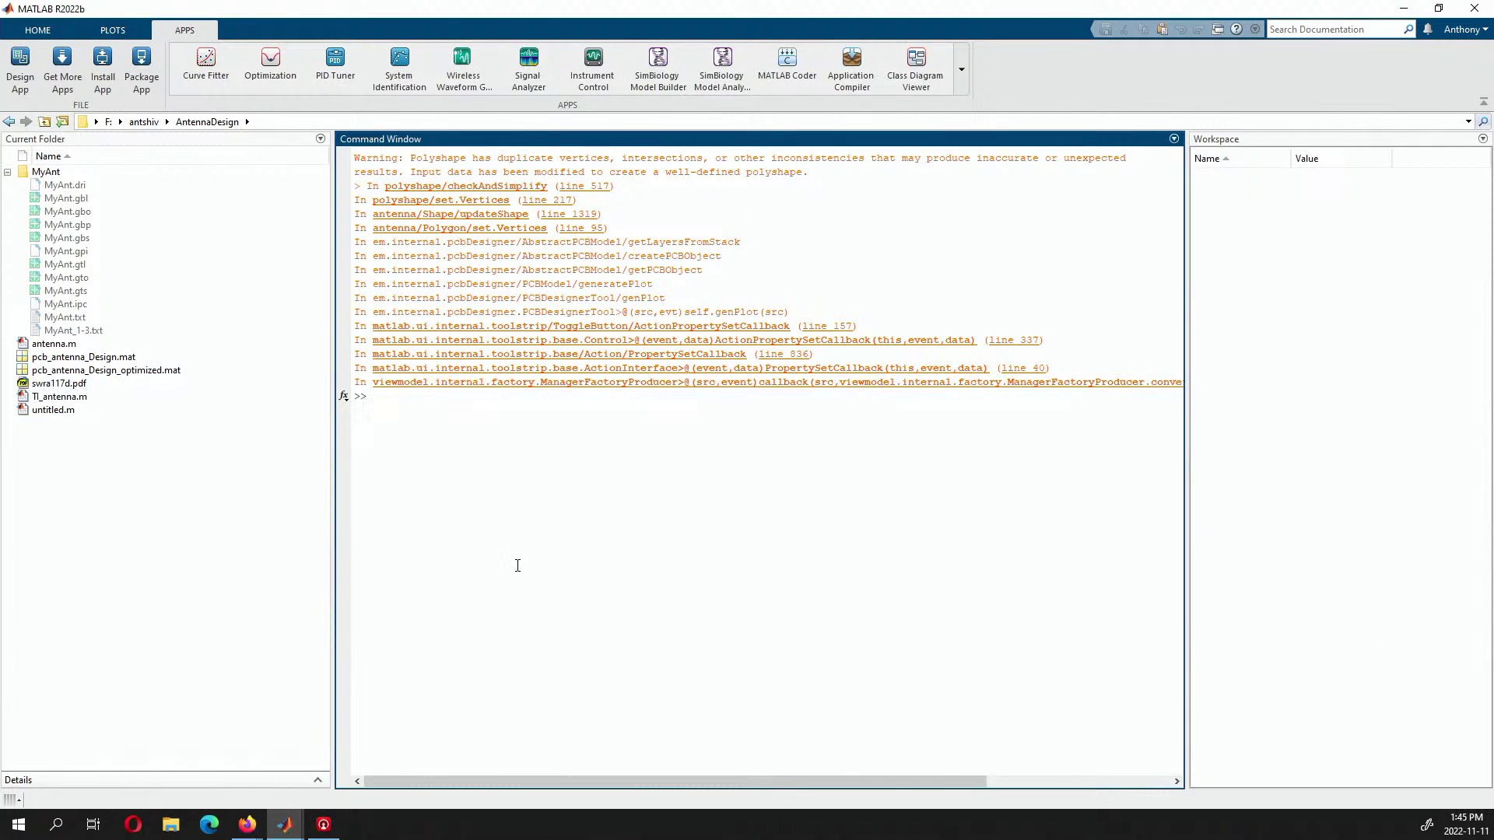